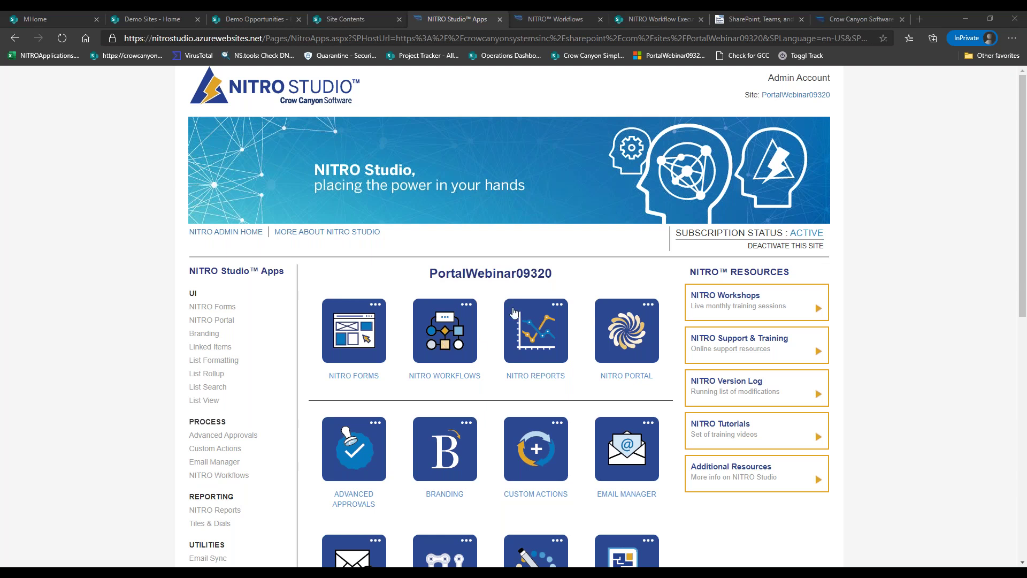
Switch to the NITRO Workflows configuration page and choose Demo Opportunities as the workflow's list.
click(552, 20)
drag(1022, 217, 1020, 90)
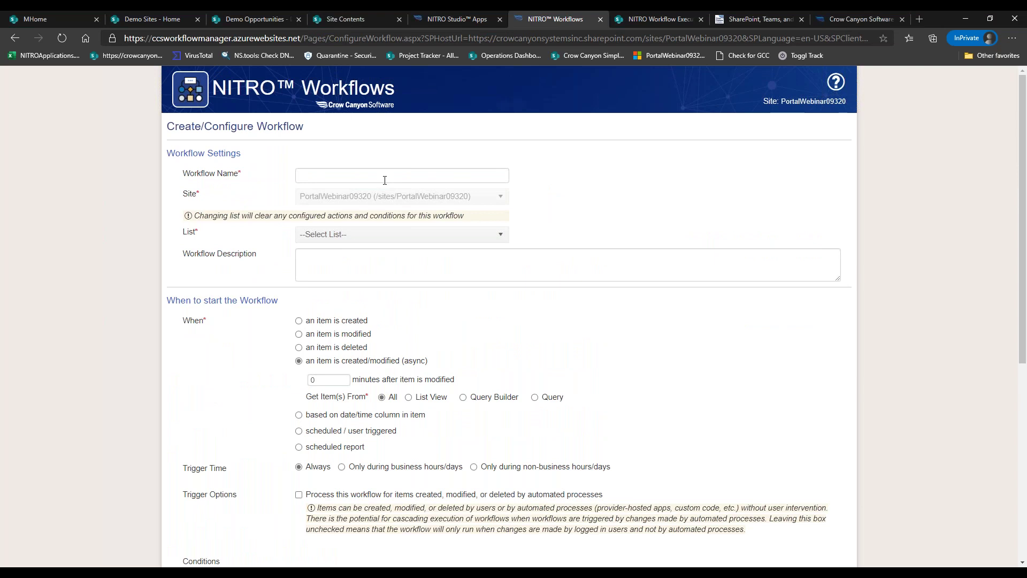
click(396, 239)
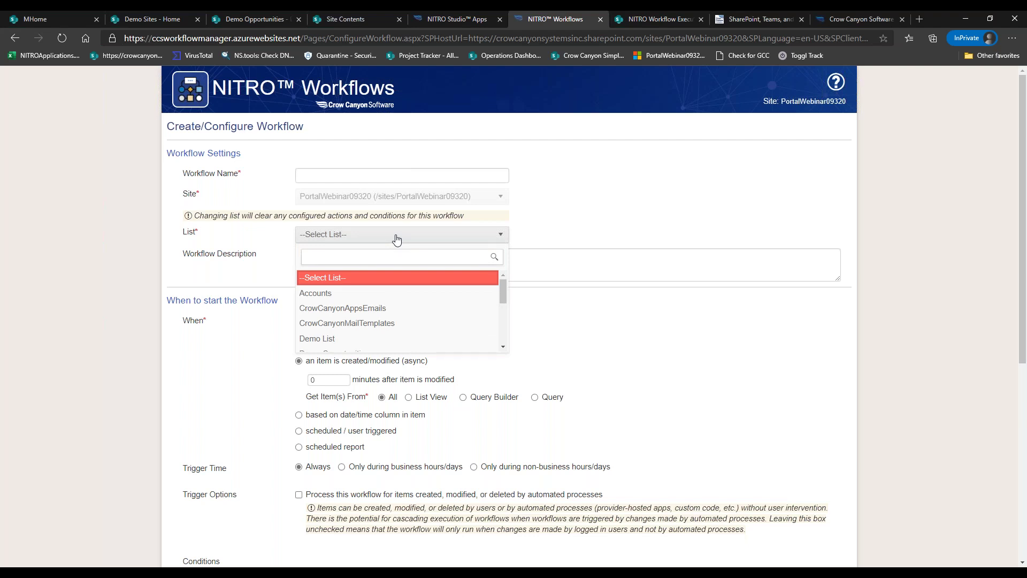
drag(501, 285, 502, 290)
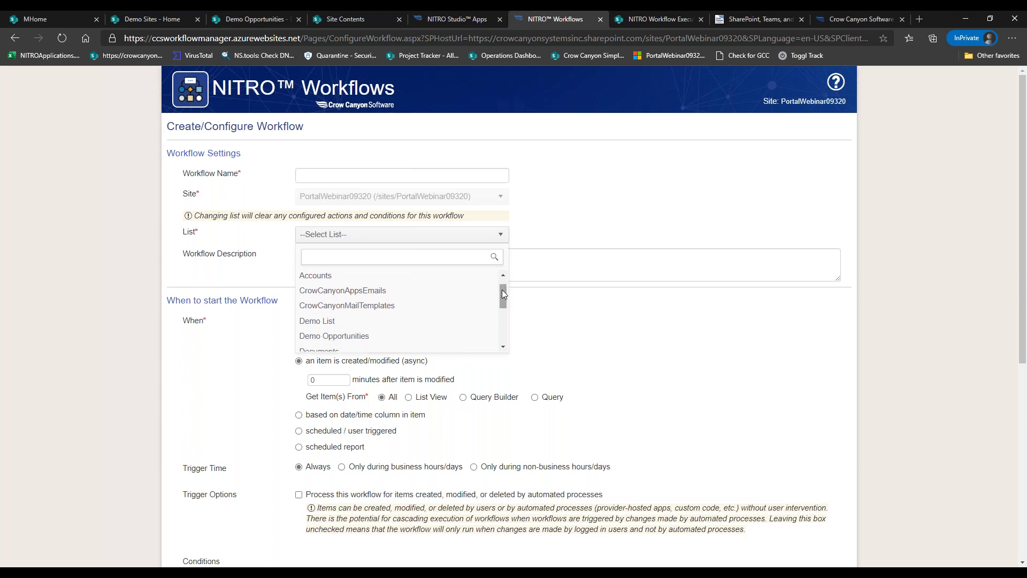
drag(505, 296, 502, 308)
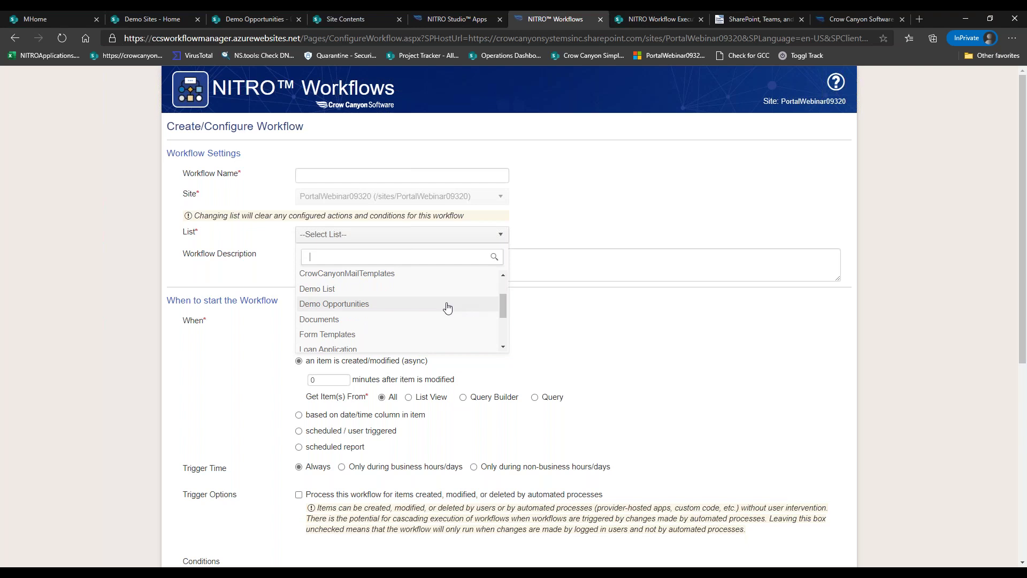
click(447, 305)
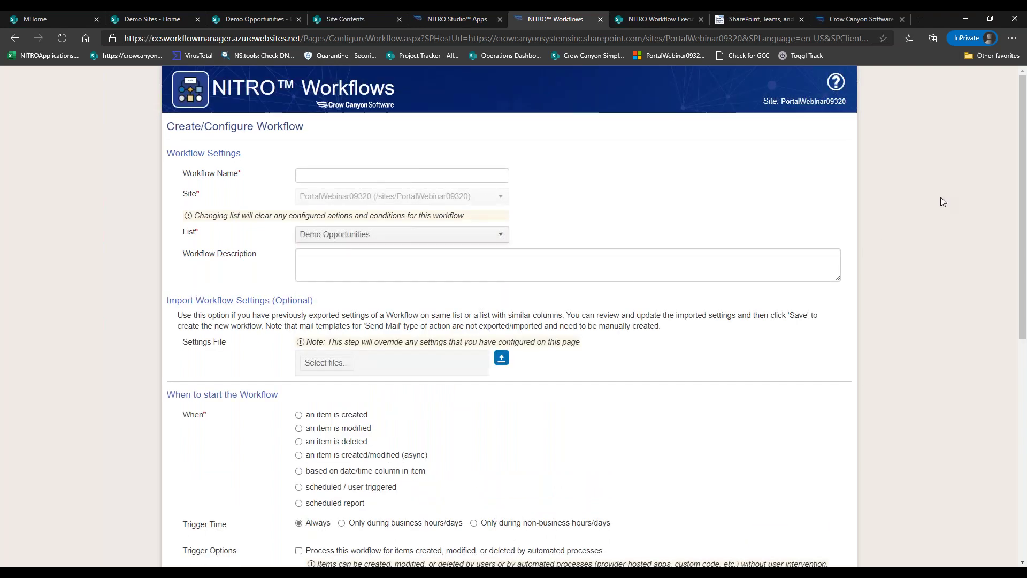
Name the workflow "Demo Workflow".
drag(1018, 184, 1021, 228)
click(452, 90)
text(Demo Workflow)
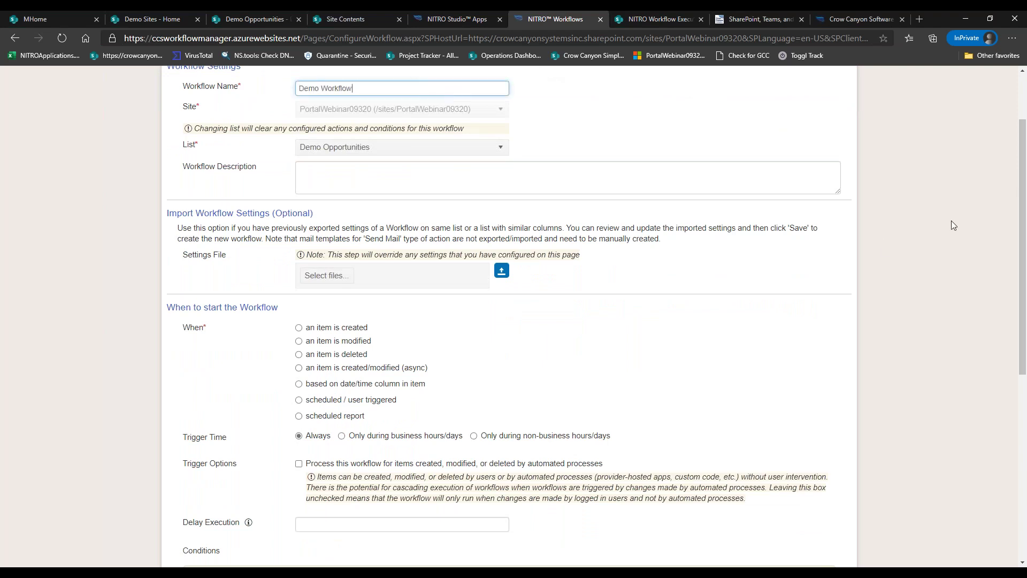
Set the workflow to start when an item is created/modified (async), 5 minutes after the item is modified.
drag(1023, 196, 1024, 201)
scroll(670, 147, down, 3)
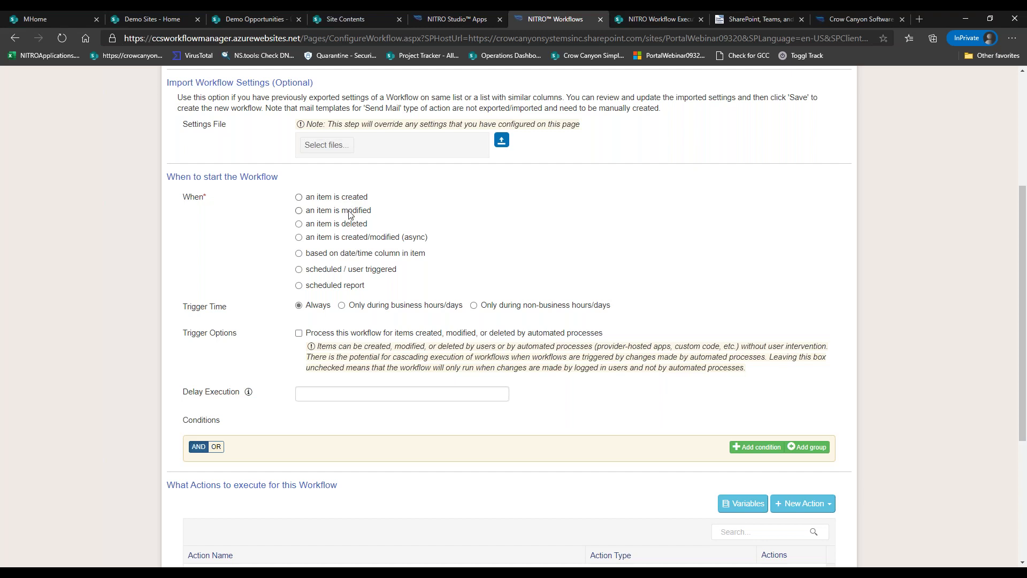
click(350, 240)
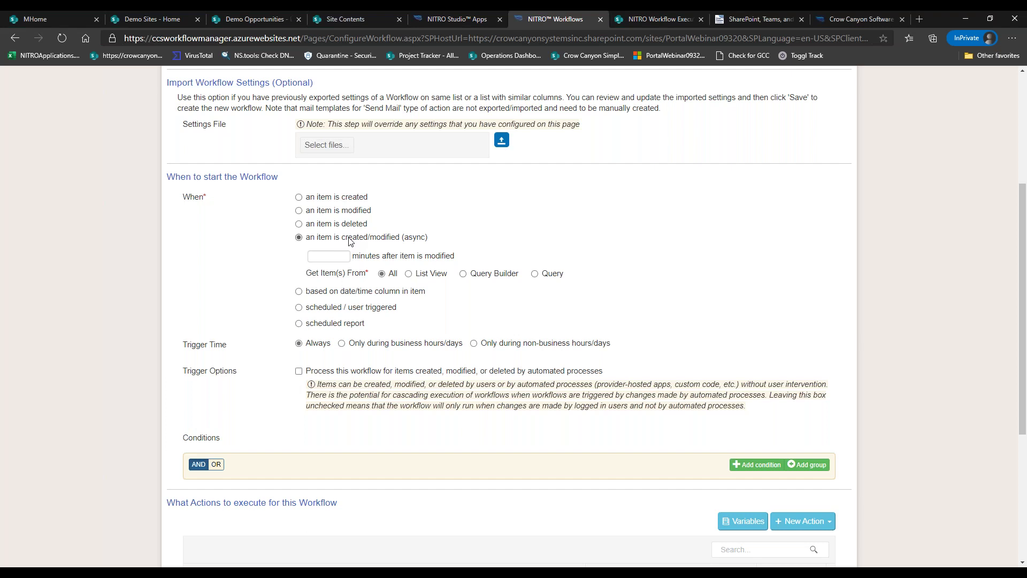
click(342, 256)
text(5)
Base the workflow start on the Modified date/time column, with an offset of -1 minutes Before.
click(354, 294)
click(354, 294)
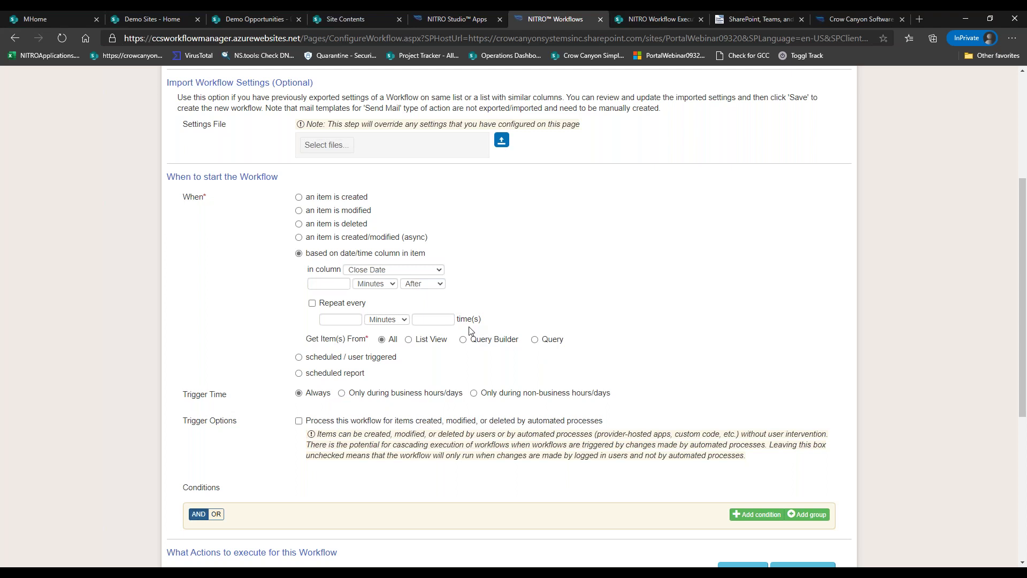
click(428, 271)
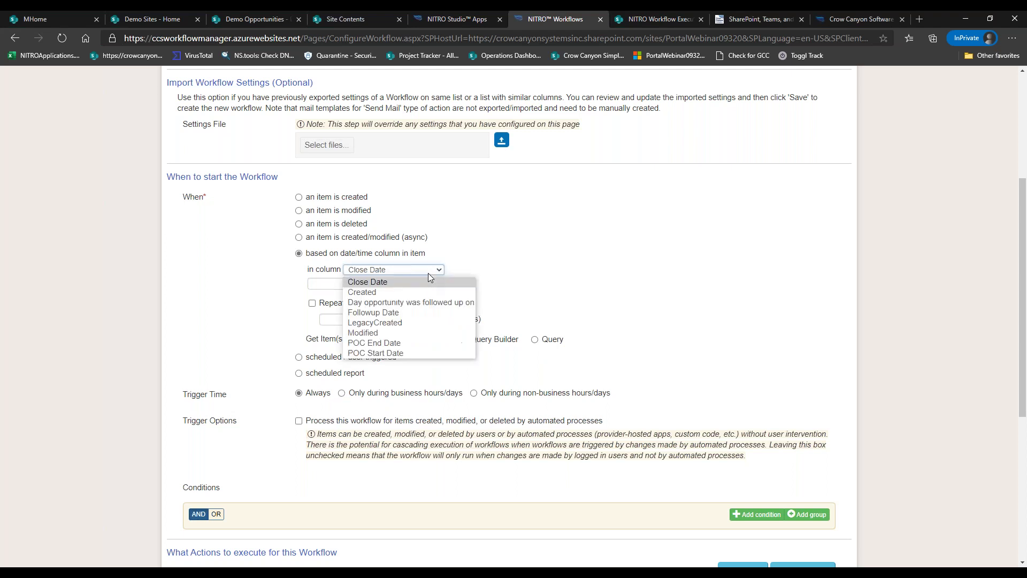
click(421, 332)
click(345, 287)
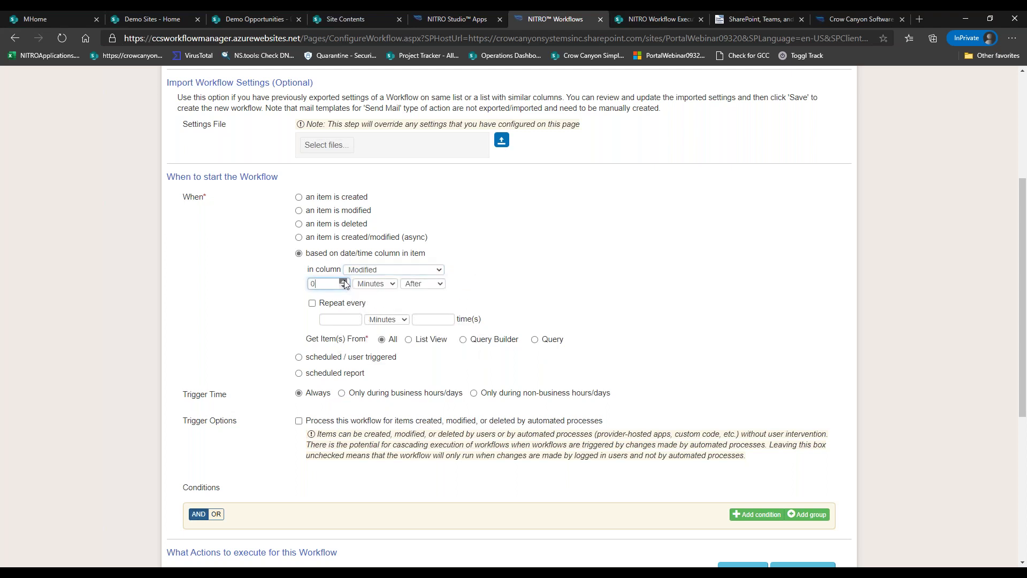
click(345, 287)
click(407, 289)
click(416, 306)
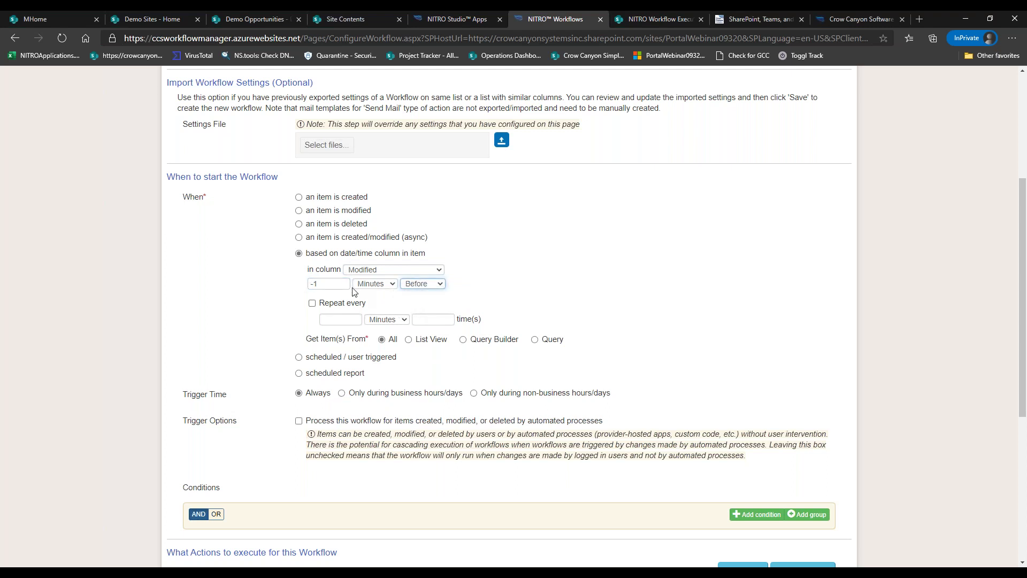
Set the date/time offset to 0 minutes and keep Modified as the trigger column.
click(342, 286)
click(344, 281)
click(360, 272)
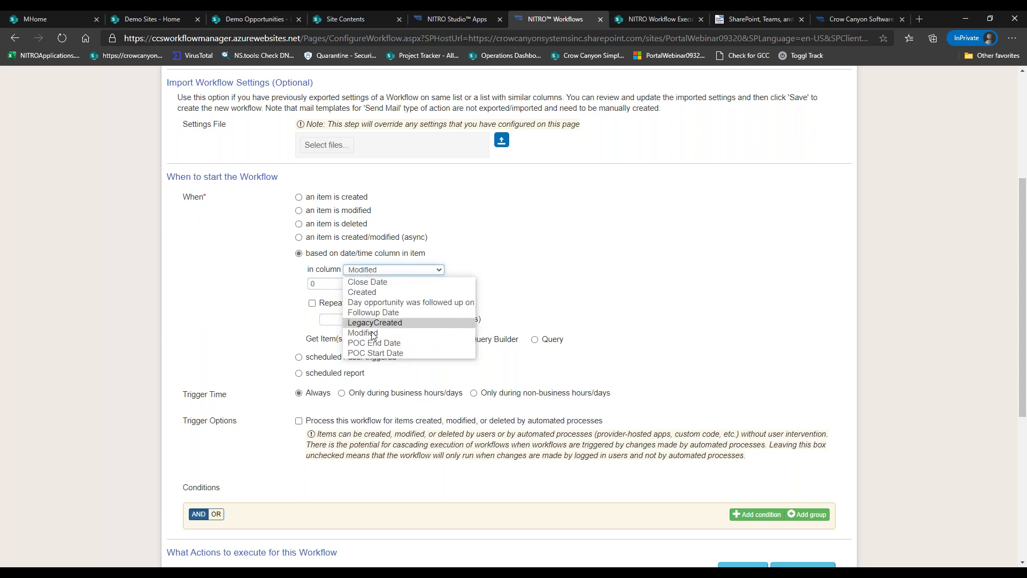
click(518, 312)
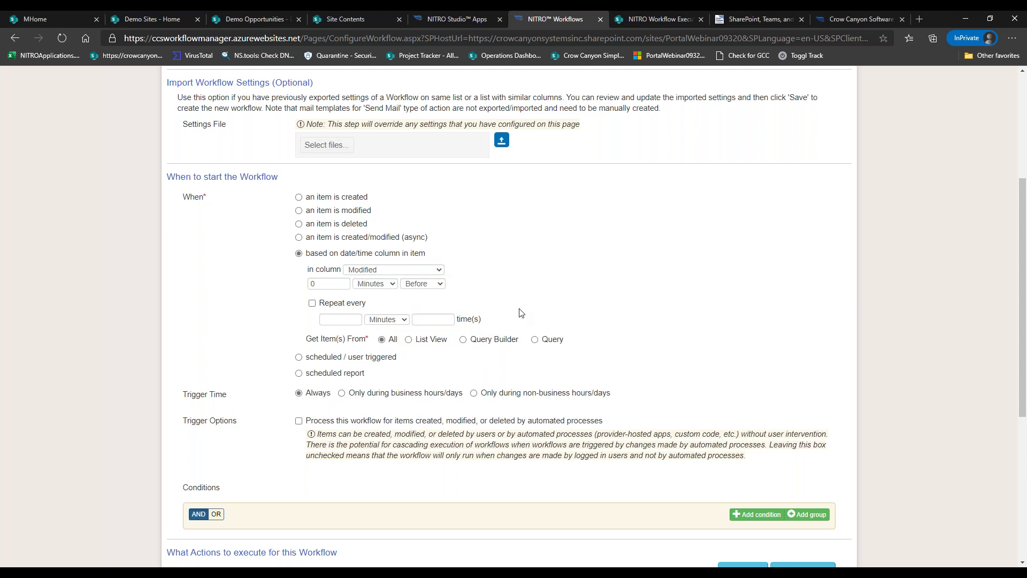
Switch the workflow start to scheduled / user triggered, with a schedule of every month on day 1 at hour 9.
click(387, 359)
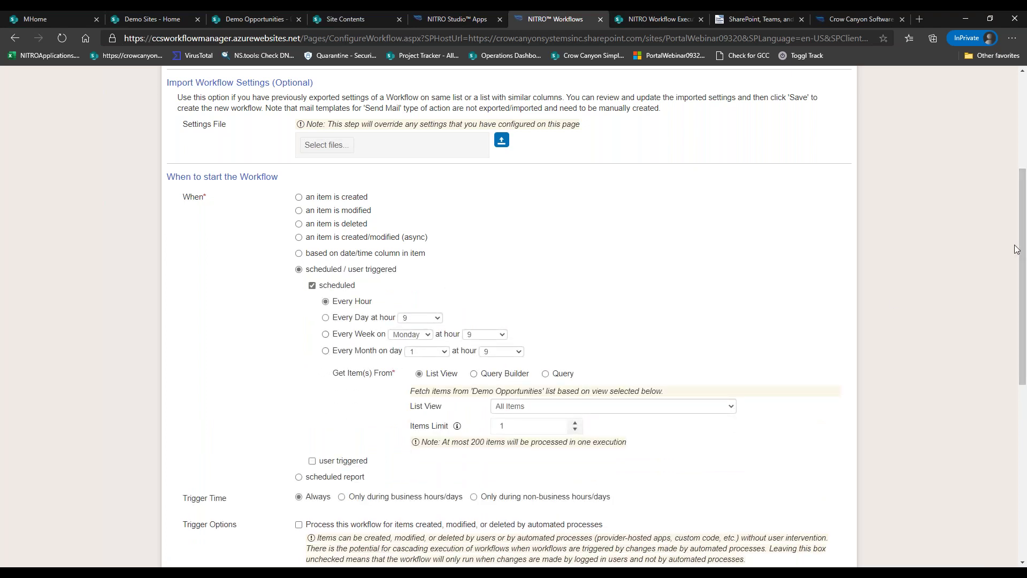
drag(1023, 249, 1024, 287)
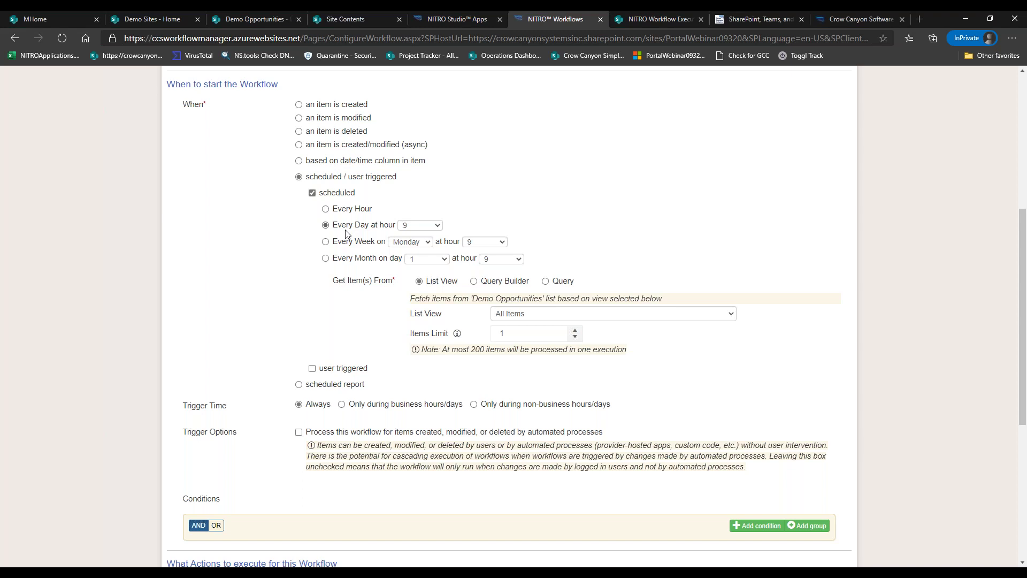
click(349, 241)
click(350, 259)
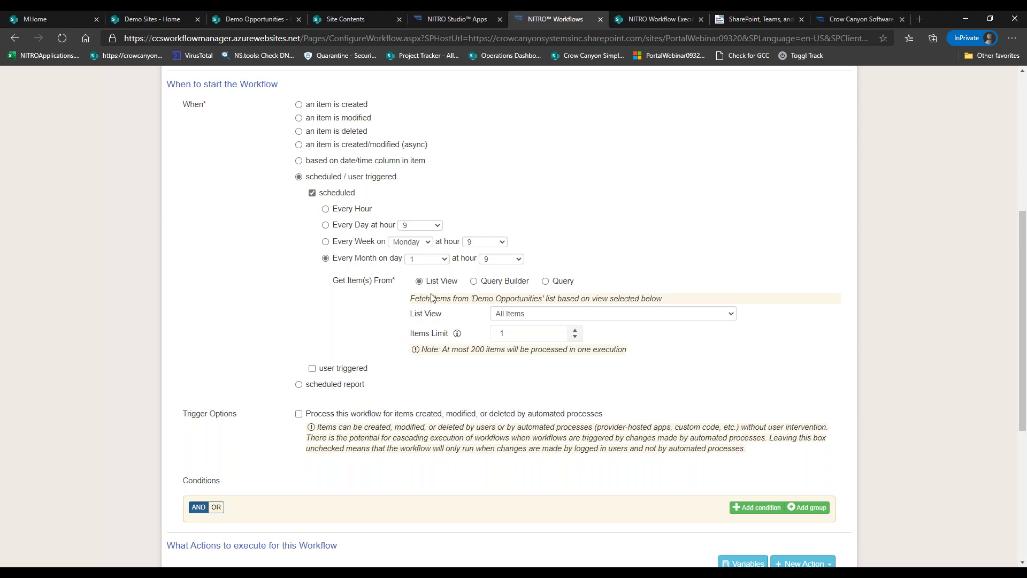
Make the workflow user triggered only, and let it process items created, modified, or deleted by automated processes.
scroll(328, 340, down, 1)
click(342, 326)
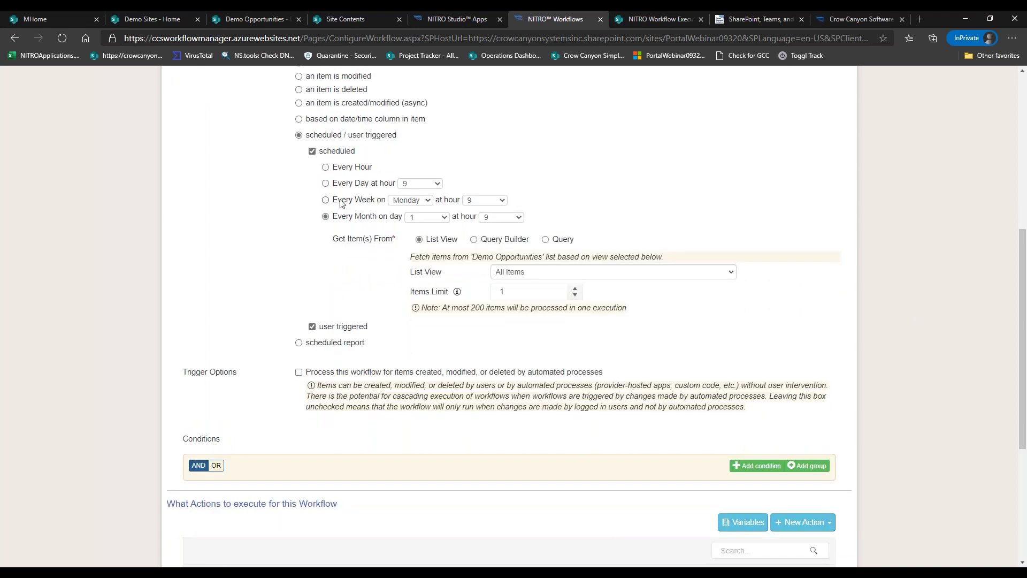
click(312, 152)
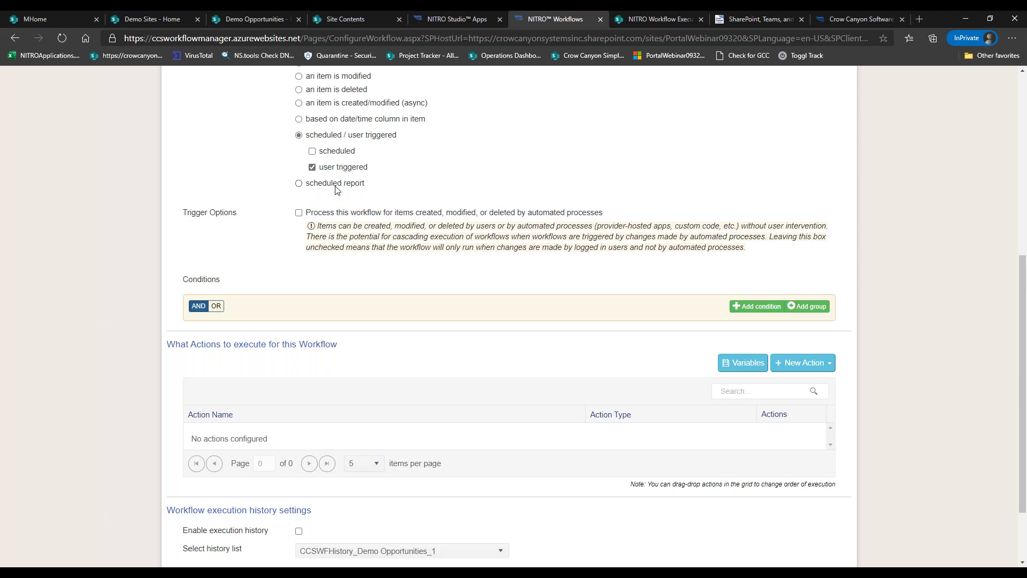
click(299, 213)
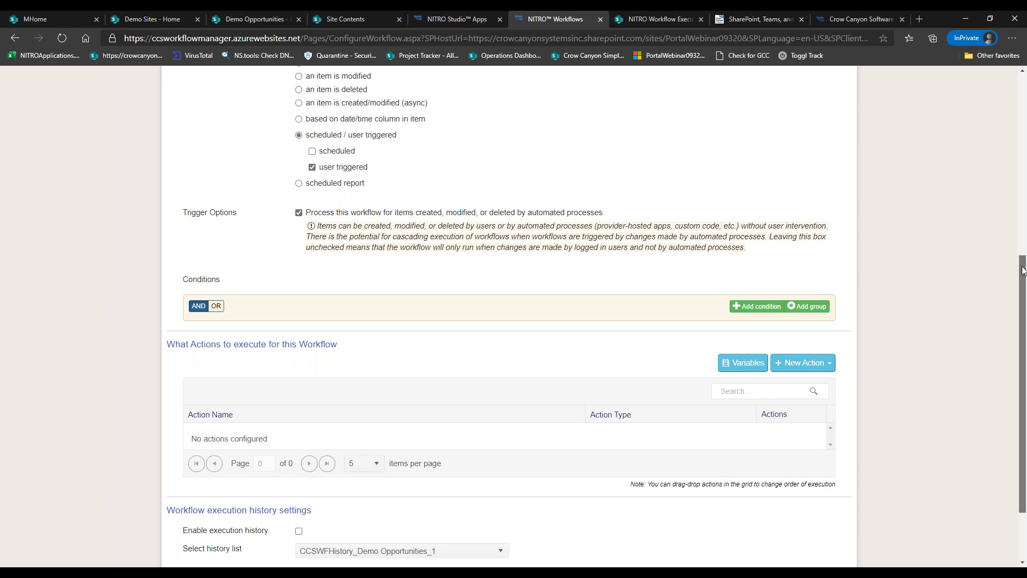
Set the workflow to start as a scheduled report and display the available types of new action.
drag(1022, 271, 1022, 276)
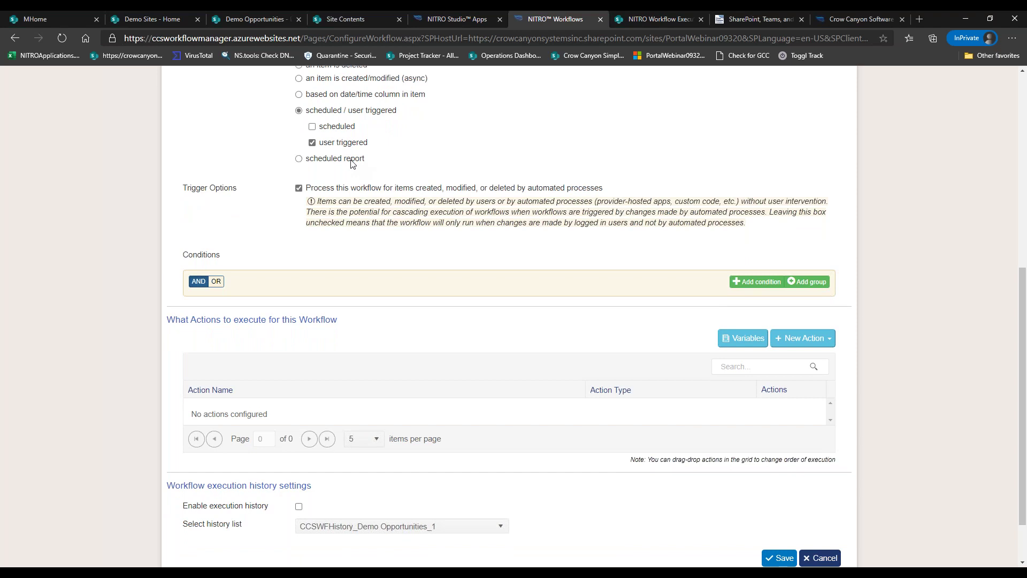
click(351, 159)
click(341, 112)
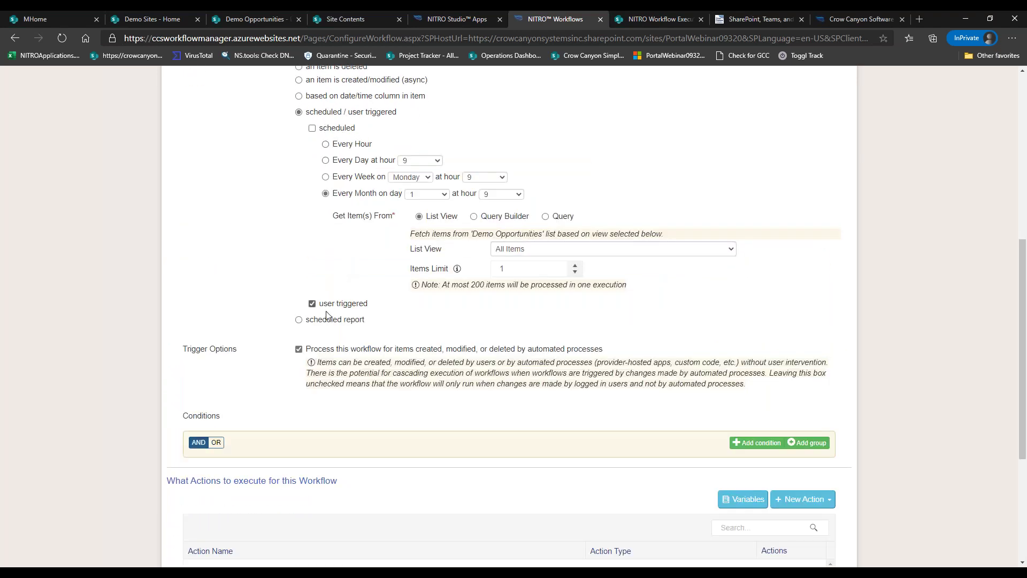
click(322, 320)
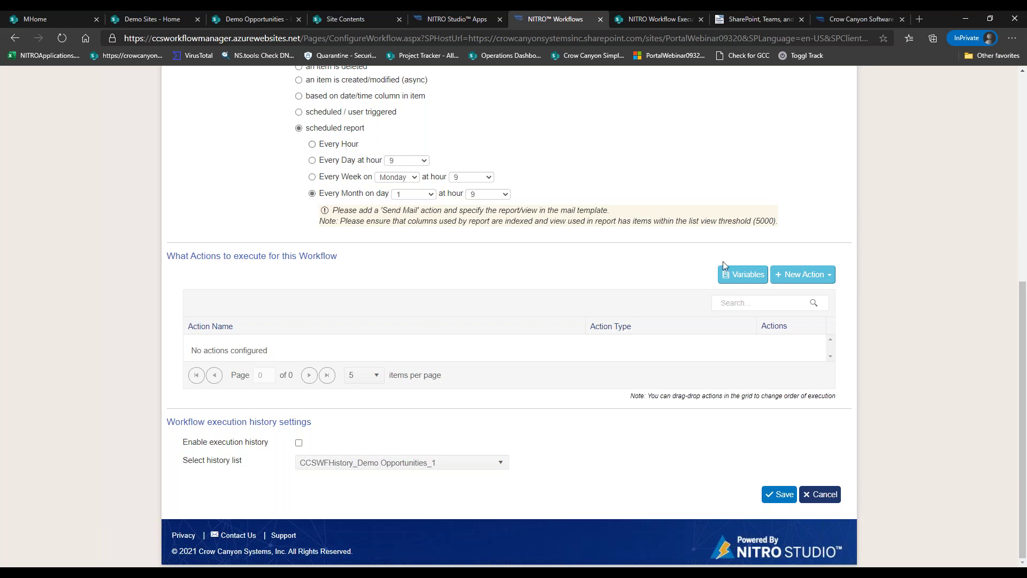
click(818, 275)
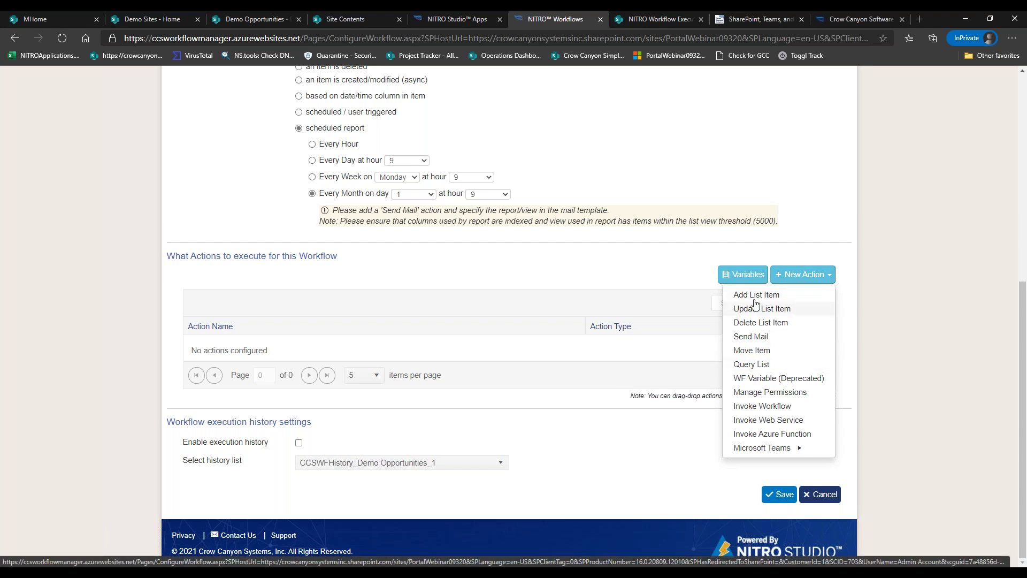
Start a new workflow variable named VarCCS with the default value {Today}.
click(743, 274)
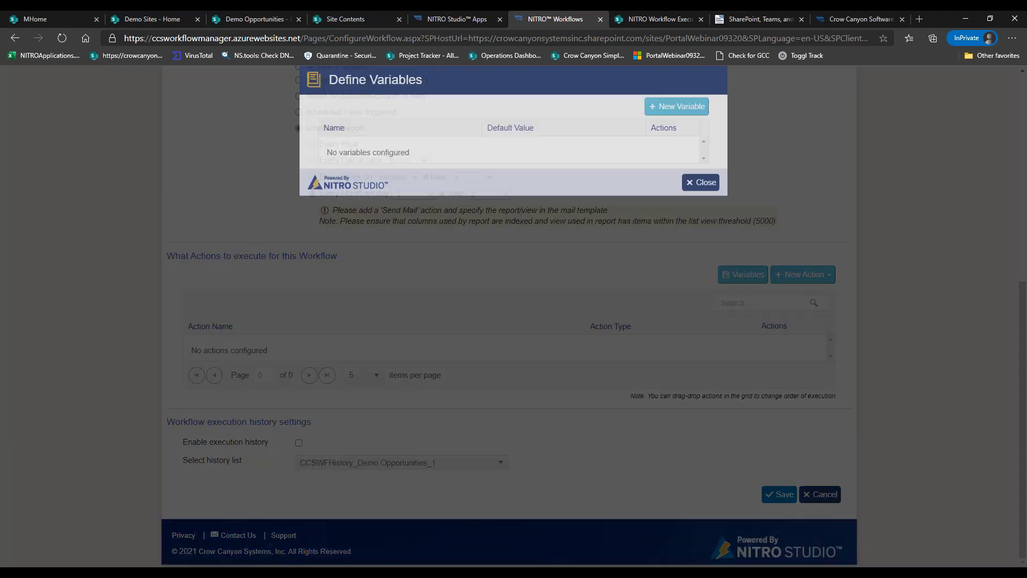
click(686, 124)
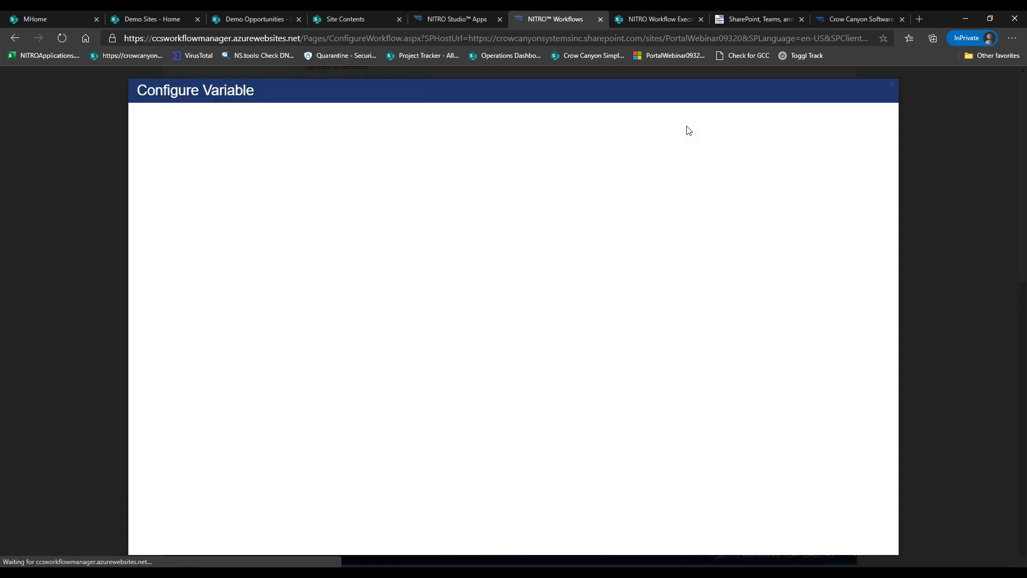
click(447, 119)
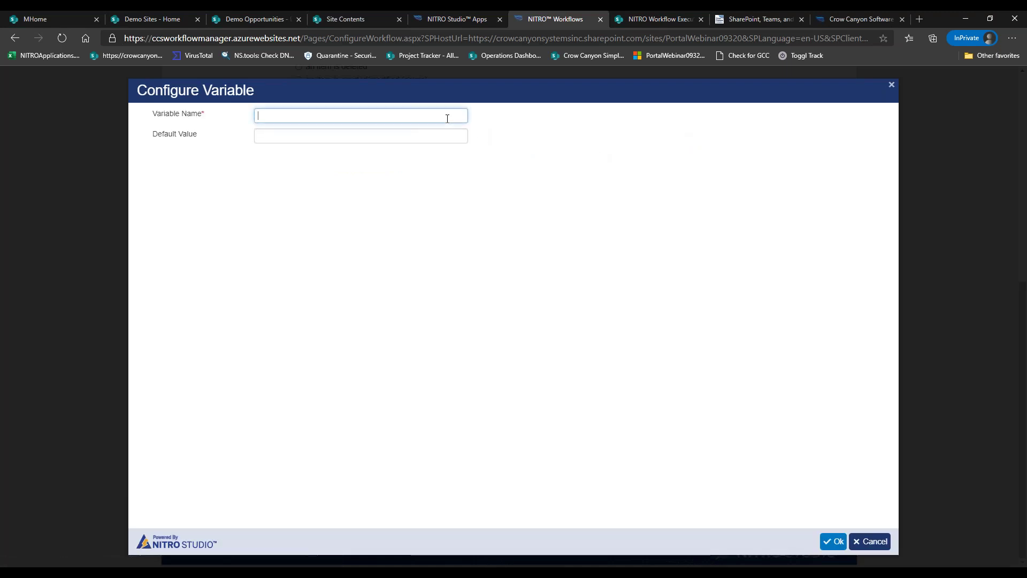
text(VarCCsS)
click(418, 134)
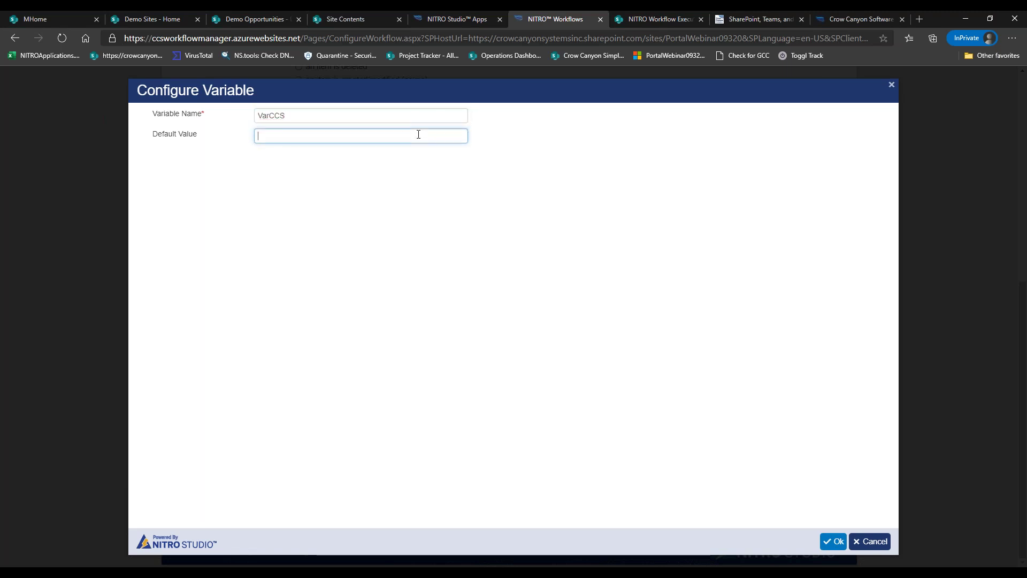
text([)
text(Today)
text(})
Rename the variable as Today.
drag(300, 116, 243, 121)
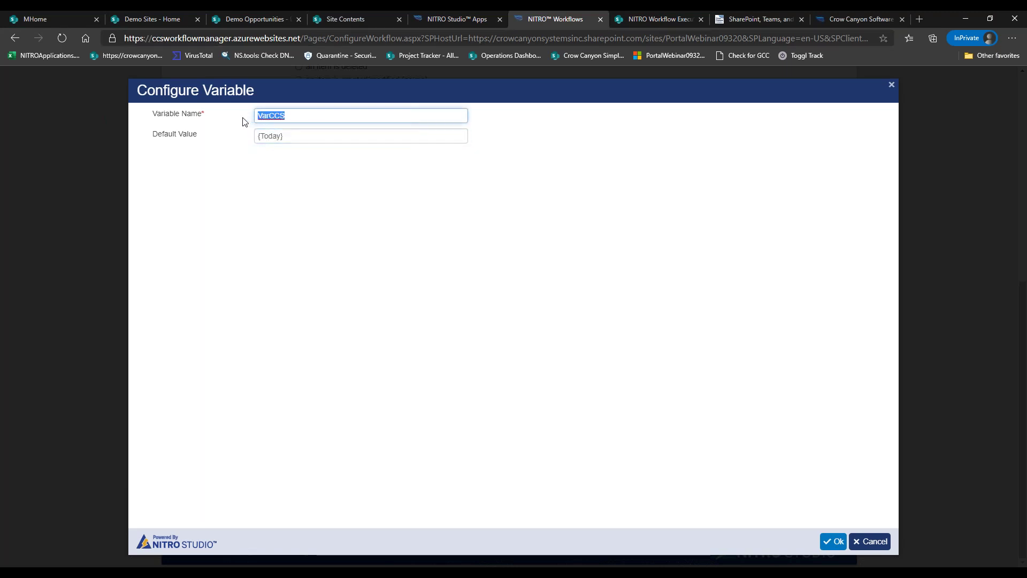
text(Today)
drag(289, 137, 255, 137)
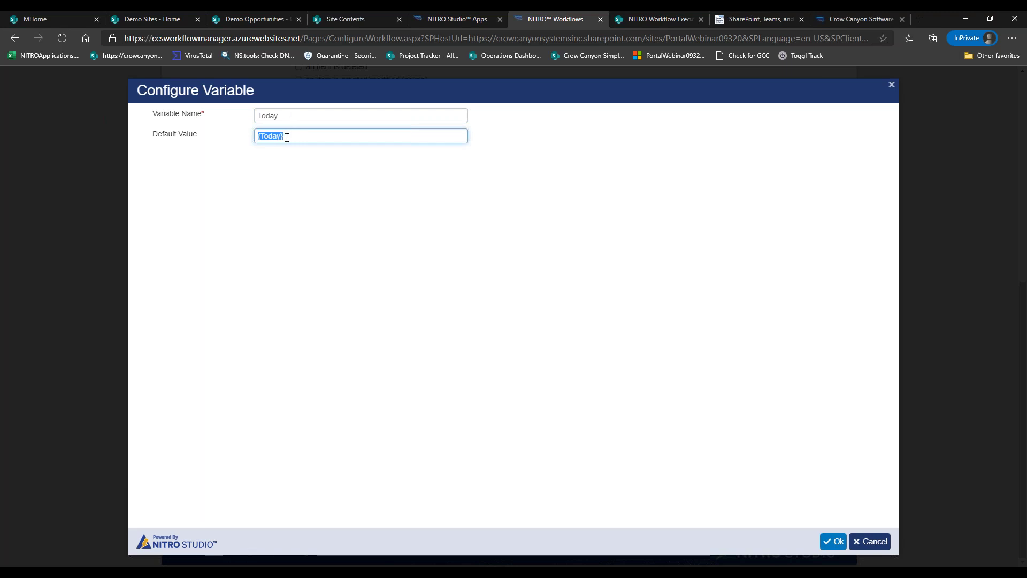
click(309, 117)
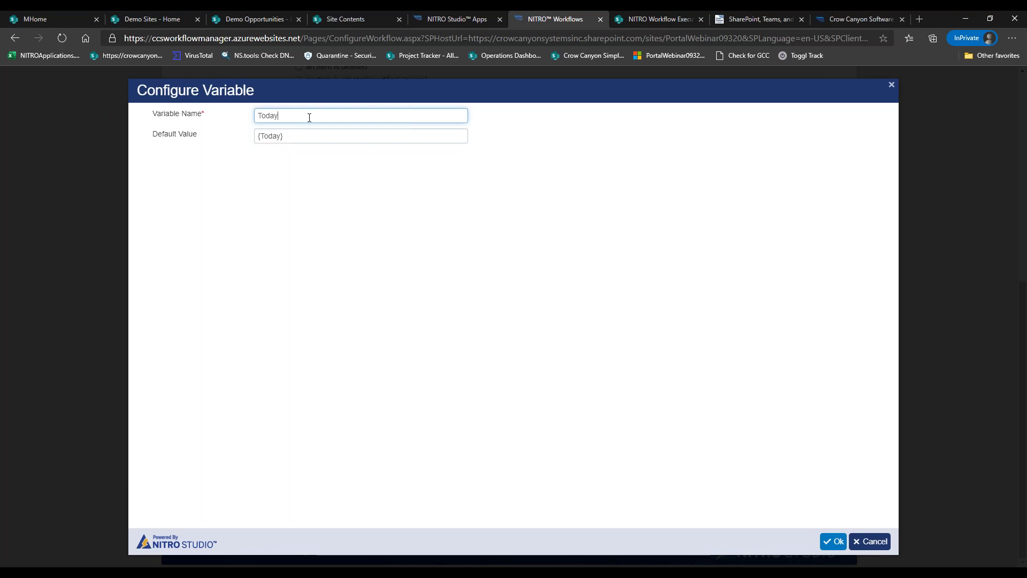
drag(288, 117, 258, 121)
click(303, 138)
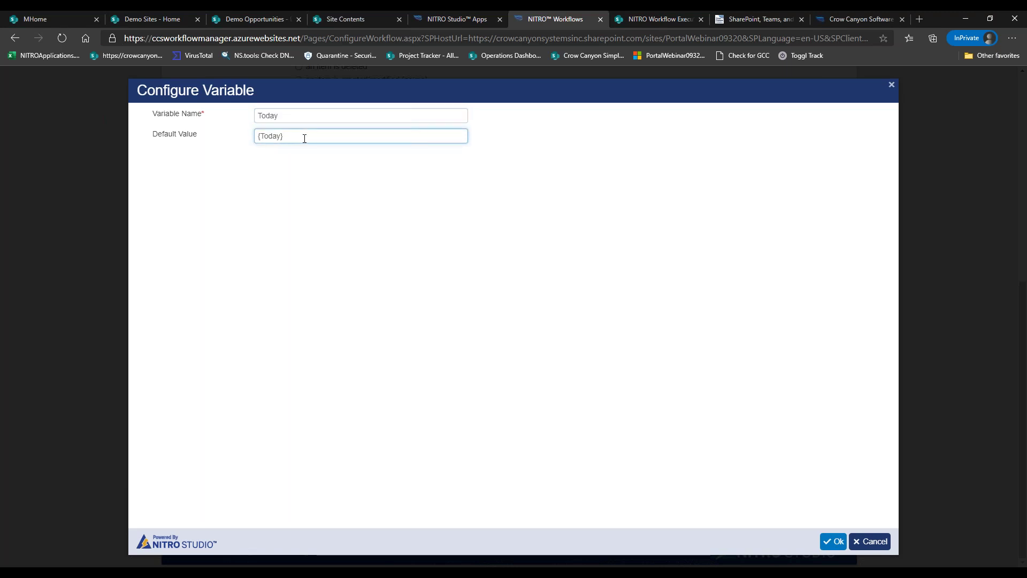
Replace the variable's default value with the beginning of a lookup expression, $parselookupvalue([.
drag(305, 139, 245, 138)
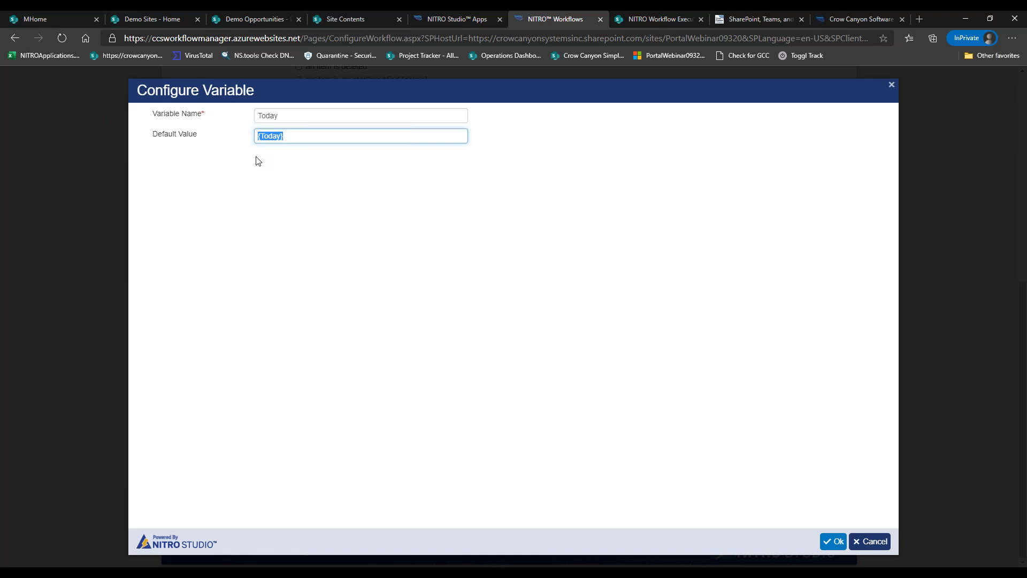
text($to)
key(BackSpace)
key(BackSpace)
text(parse)
text(Date)
key(BackSpace)
key(BackSpace)
key(BackSpace)
key(BackSpace)
text(lo)
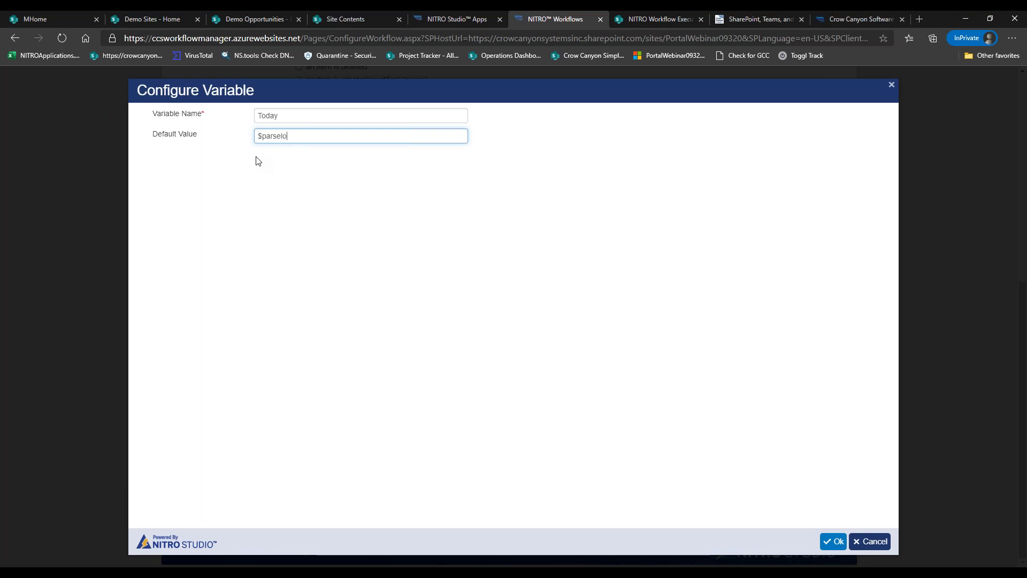
text(okupvalue([)
Check the Account and Status fields on the Example Opp item in Demo Opportunities, and return to the variable configuration.
click(268, 17)
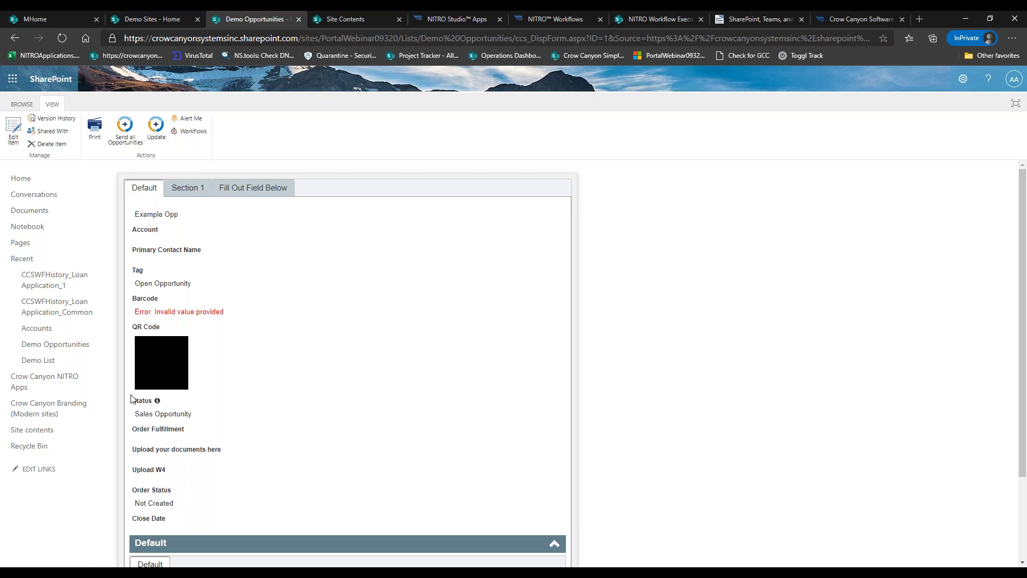
drag(131, 399, 154, 414)
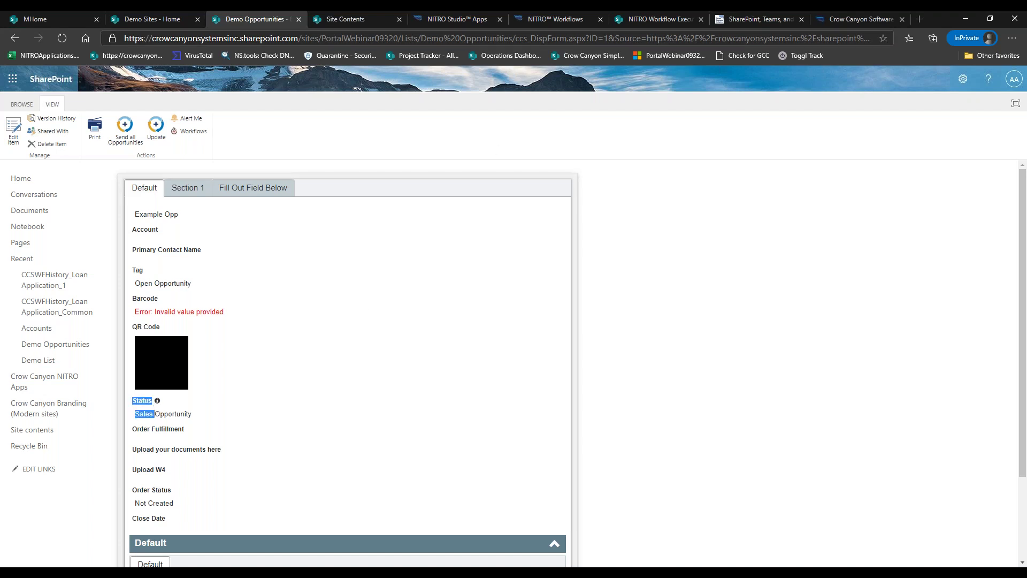
click(555, 19)
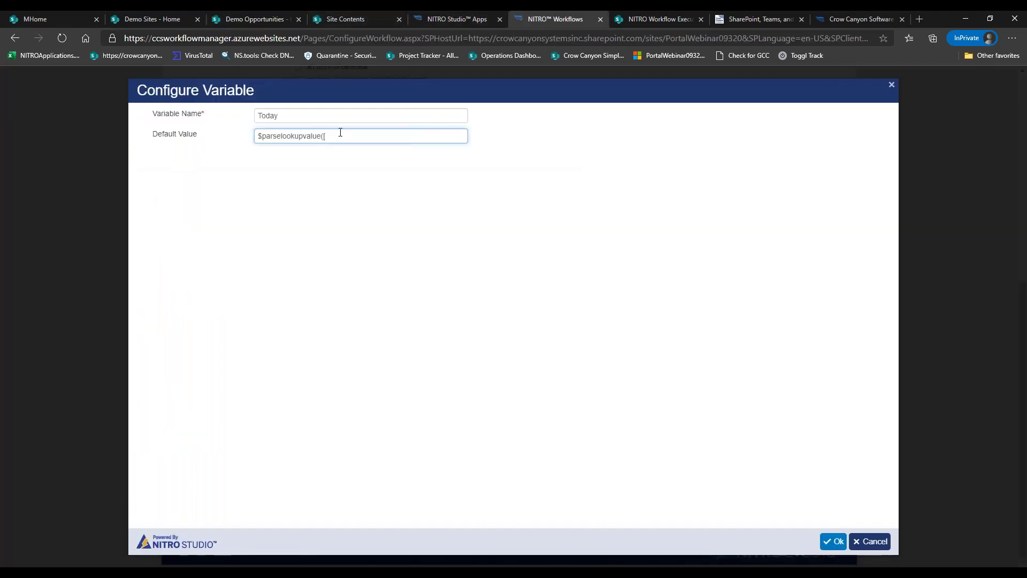
click(289, 22)
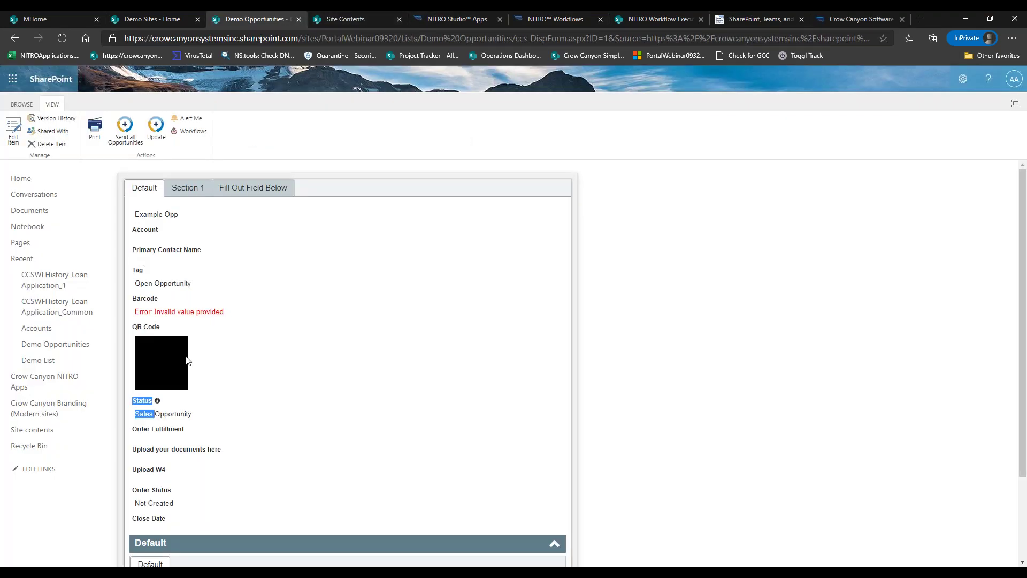
click(547, 19)
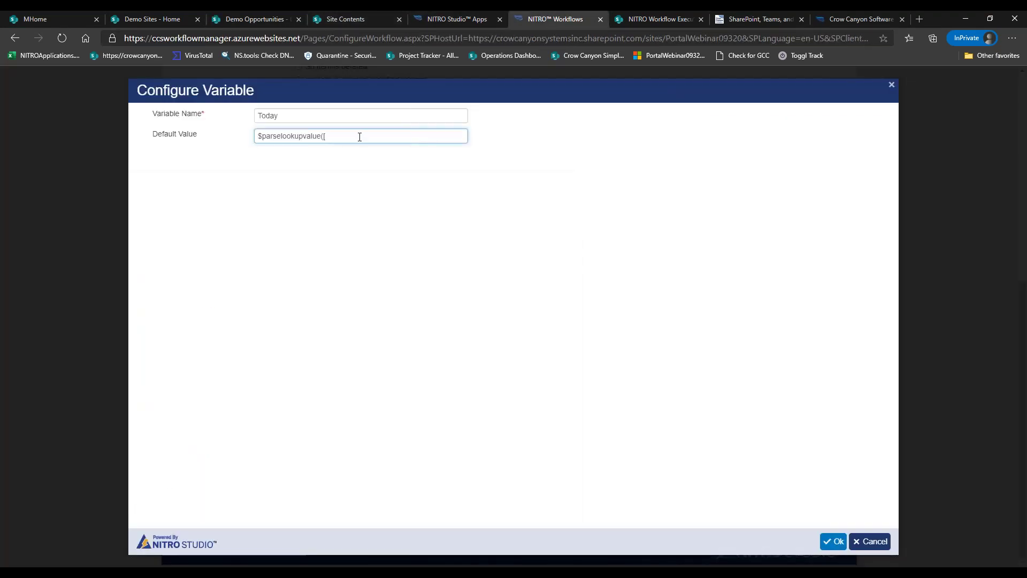
Complete the default value as $parselookupvalue([Account|Account]) and rename the variable as AccountID.
text(Account)
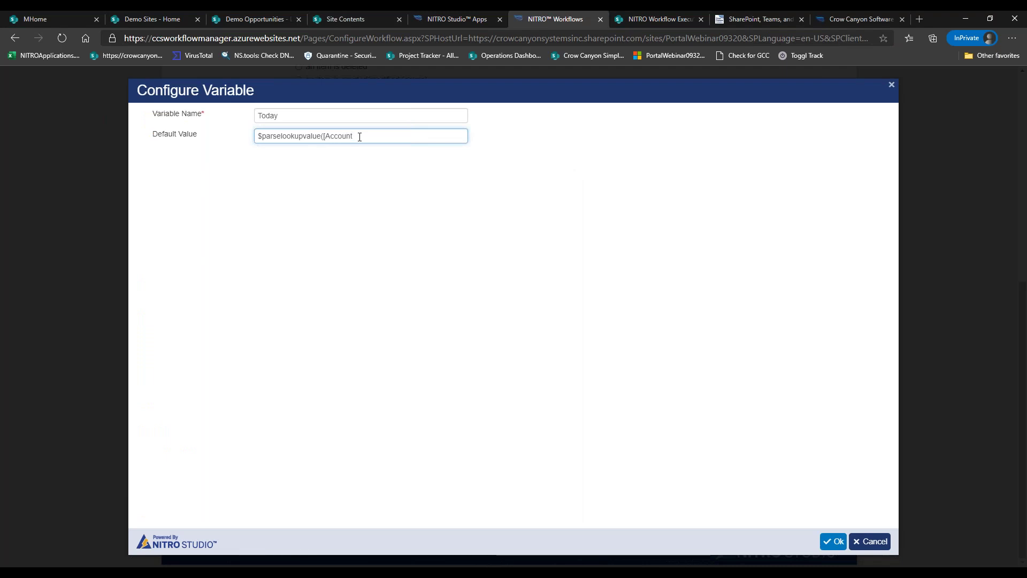
text(|Account])
double_click(307, 118)
text(Accou)
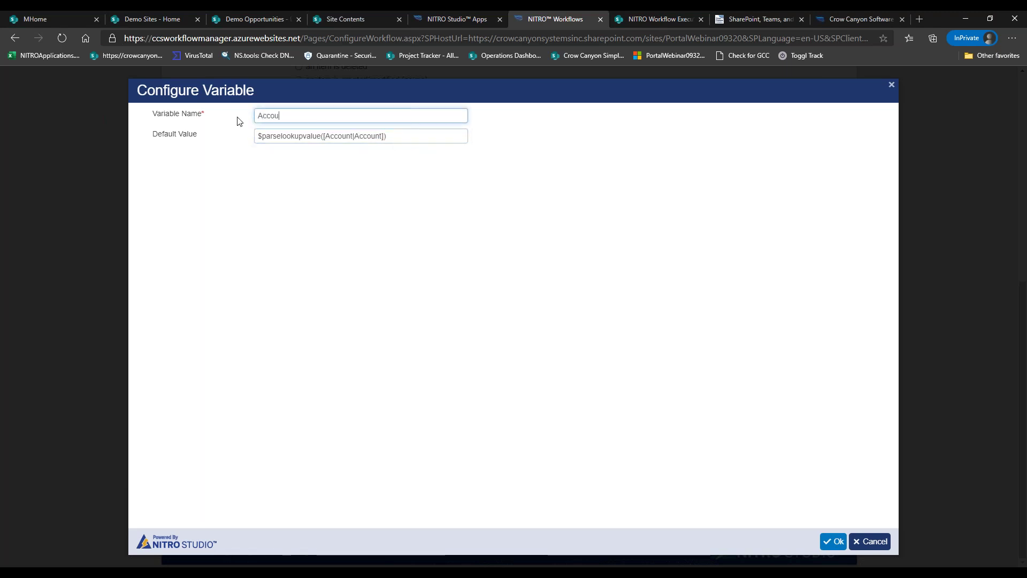
text(ntID)
Clear the default value, rename the variable as Today, and discard it without saving.
drag(378, 140, 223, 139)
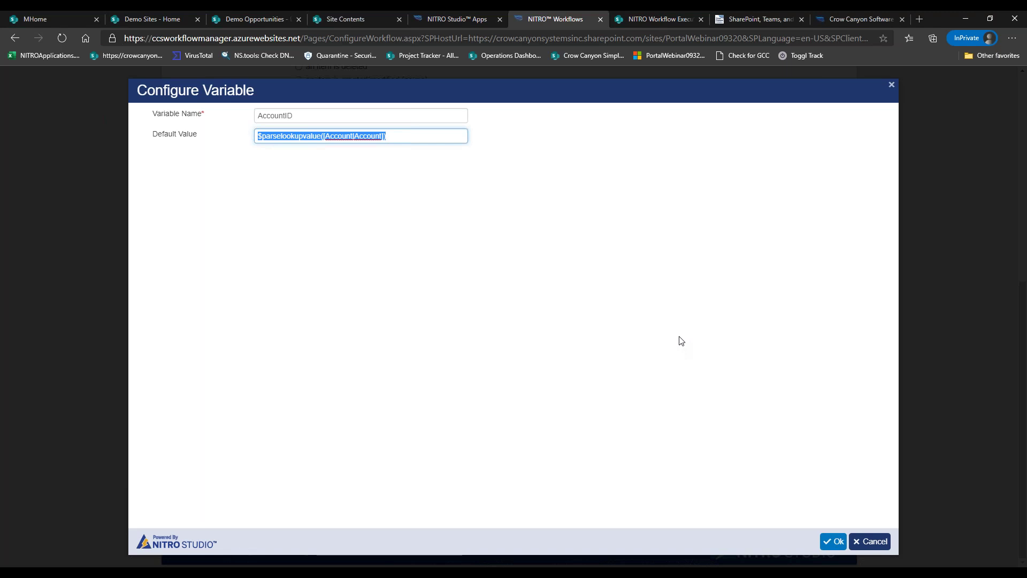
key(BackSpace)
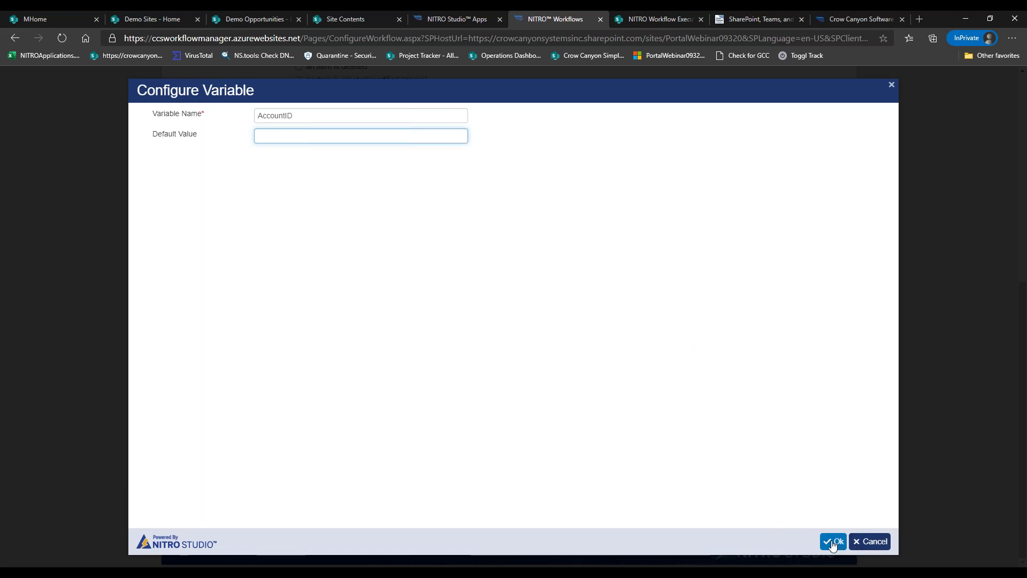
double_click(276, 115)
text(Today)
click(273, 130)
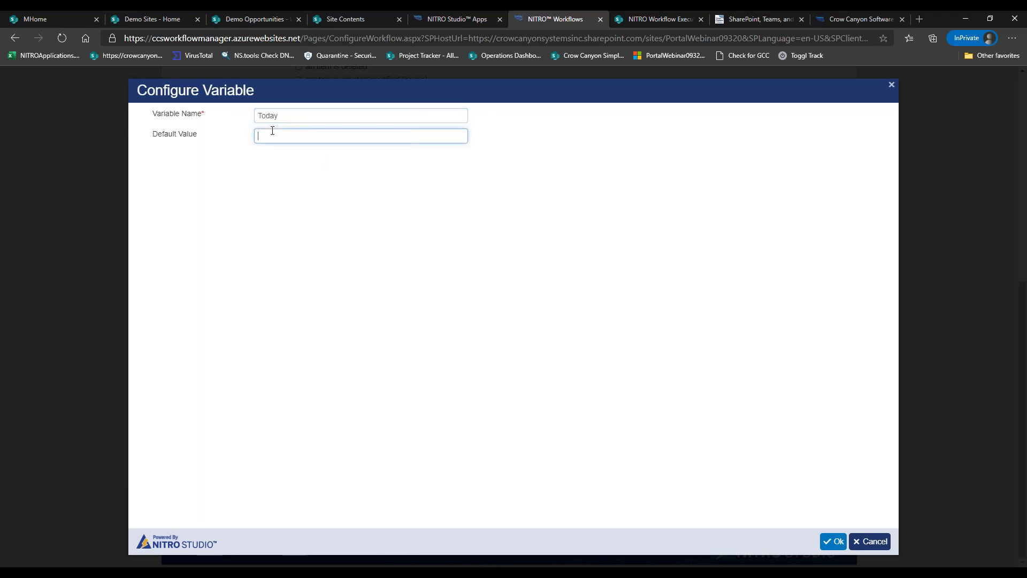
text(Toda)
key(BackSpace)
key(BackSpace)
key(BackSpace)
key(BackSpace)
click(868, 541)
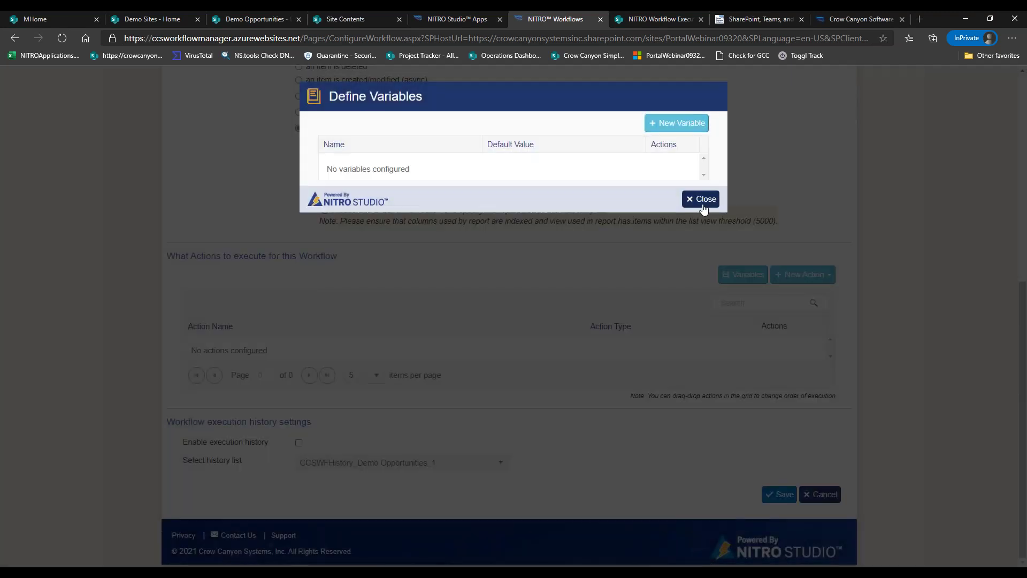
click(700, 195)
Examine the functions offered for column mappings in an Update List Item action on the current item, and cancel the action.
click(802, 275)
click(763, 307)
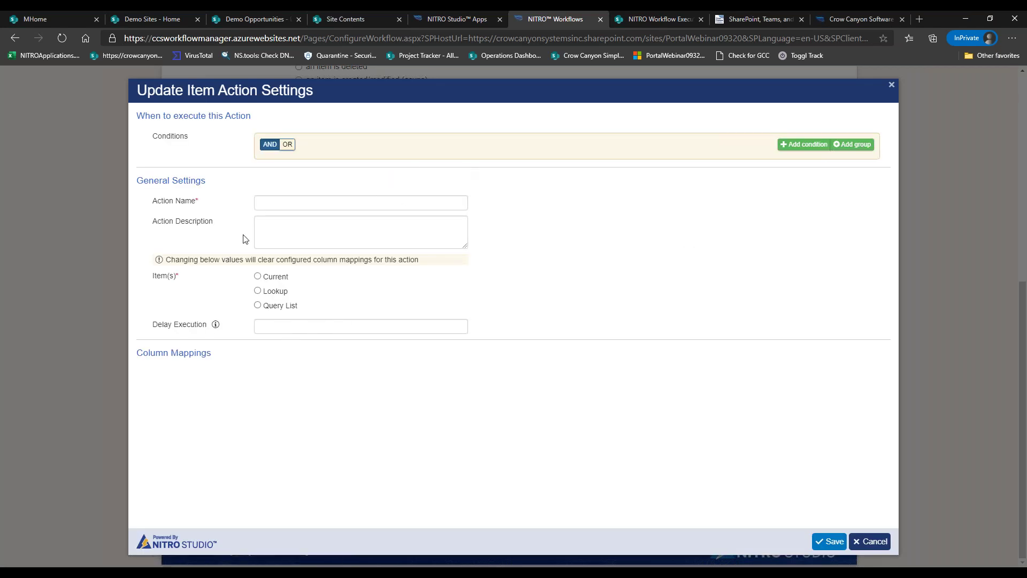
click(258, 277)
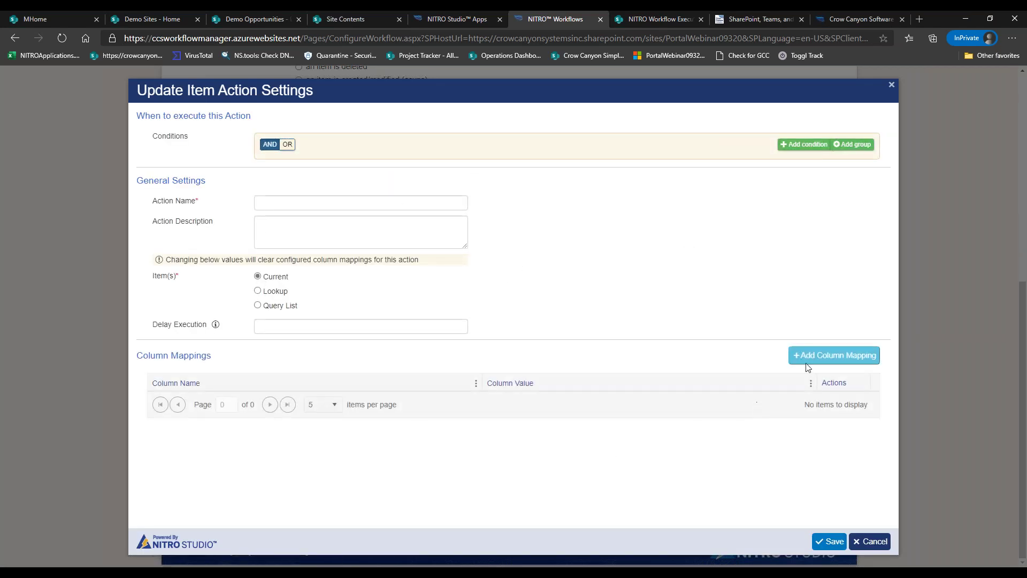
click(833, 355)
drag(671, 331, 673, 394)
click(591, 359)
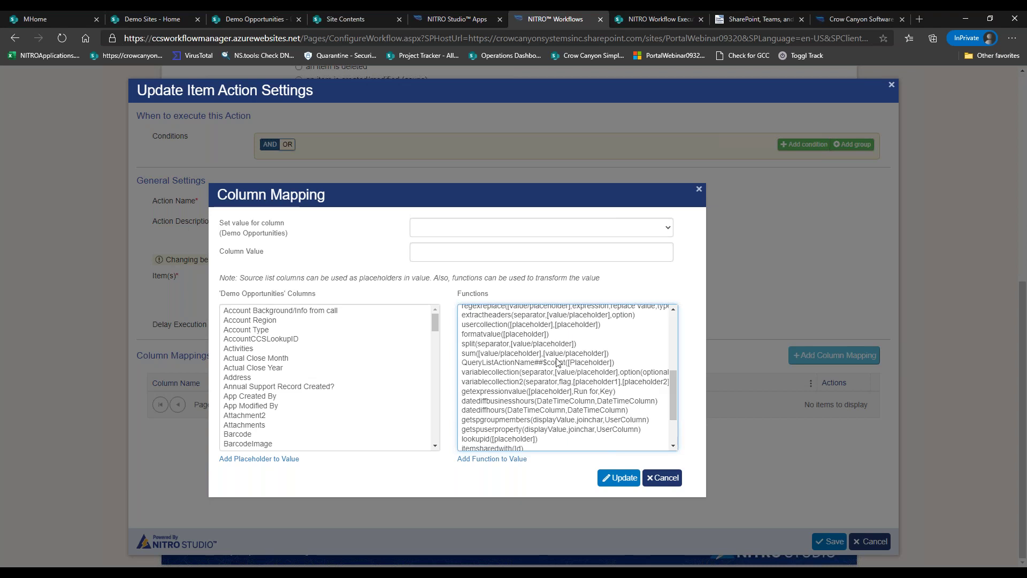
click(542, 342)
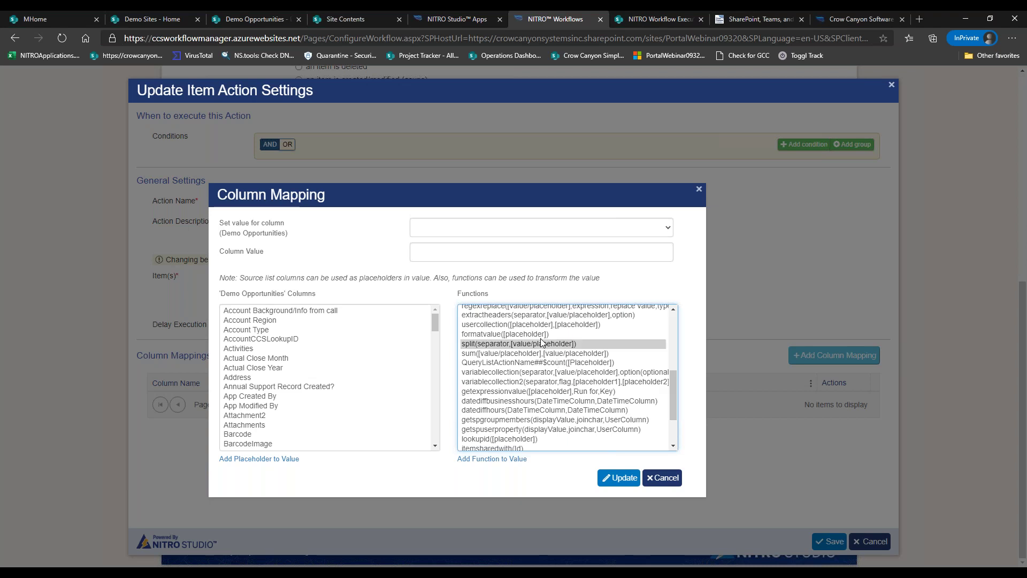
click(663, 478)
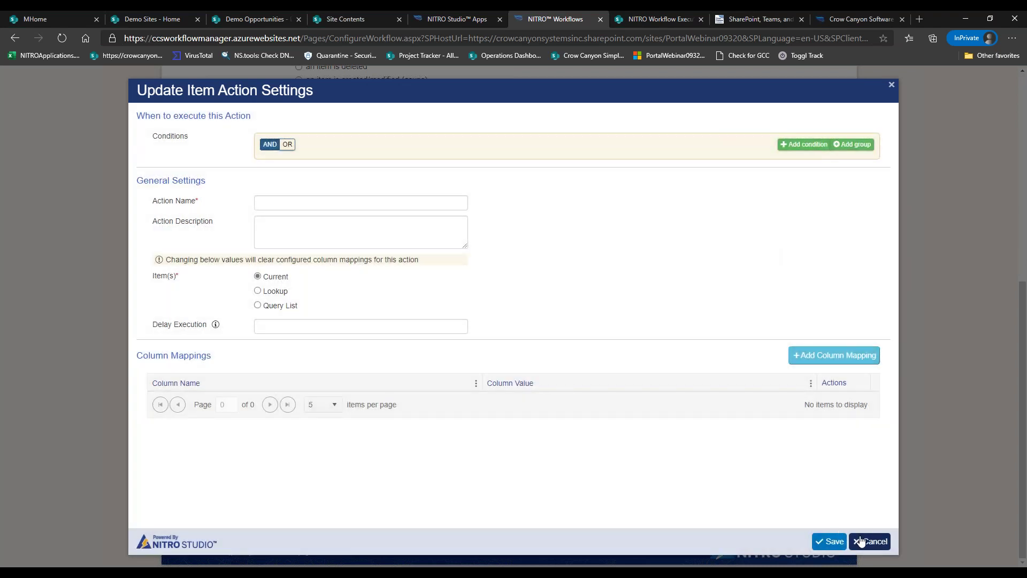
click(867, 541)
Define a workflow variable named Today with the default value $formatvalue({Today},DateSite).
click(742, 274)
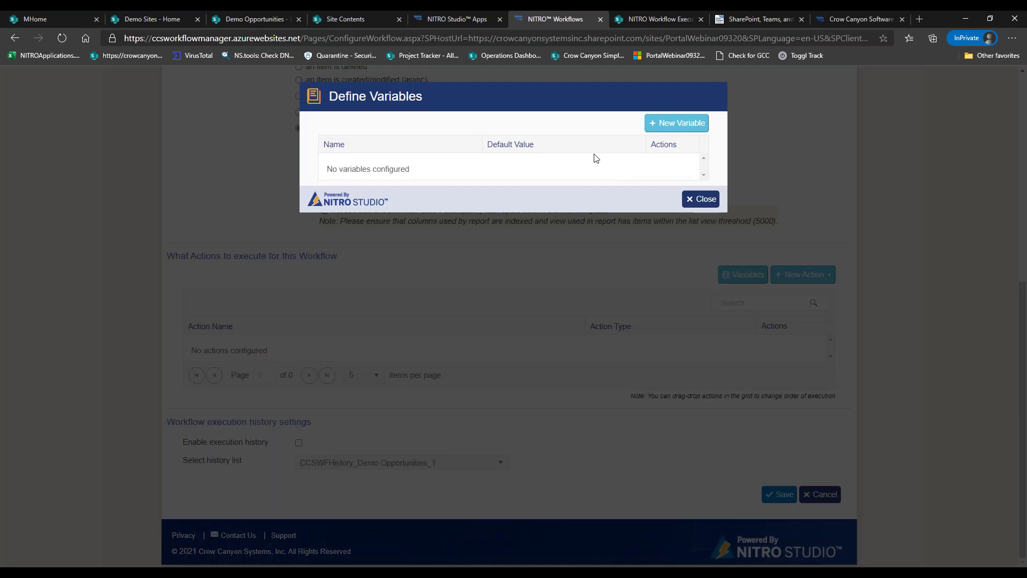
click(654, 126)
click(343, 117)
text(Today)
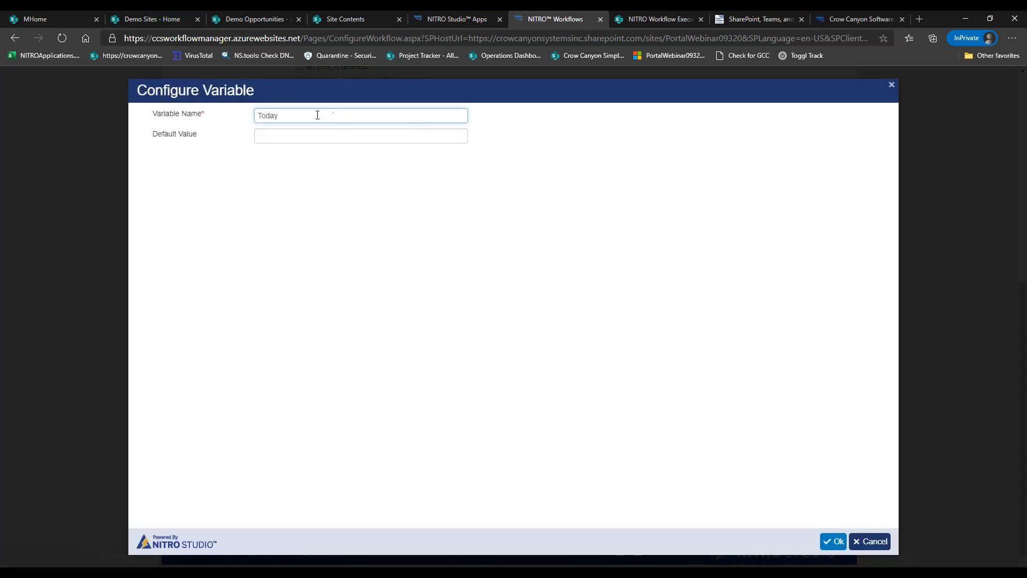
click(350, 138)
text($forma)
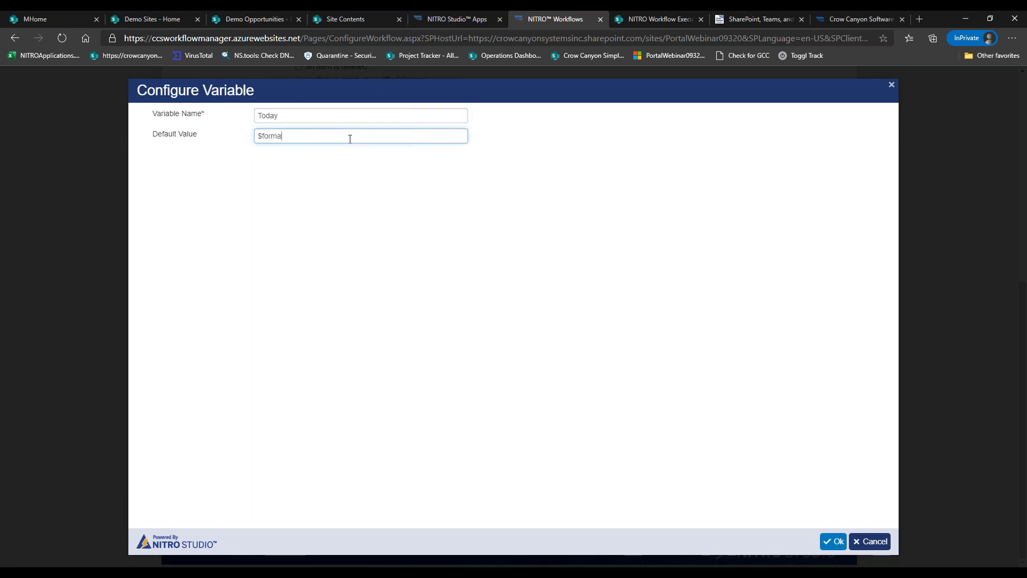
key(BackSpace)
text(atvalue()
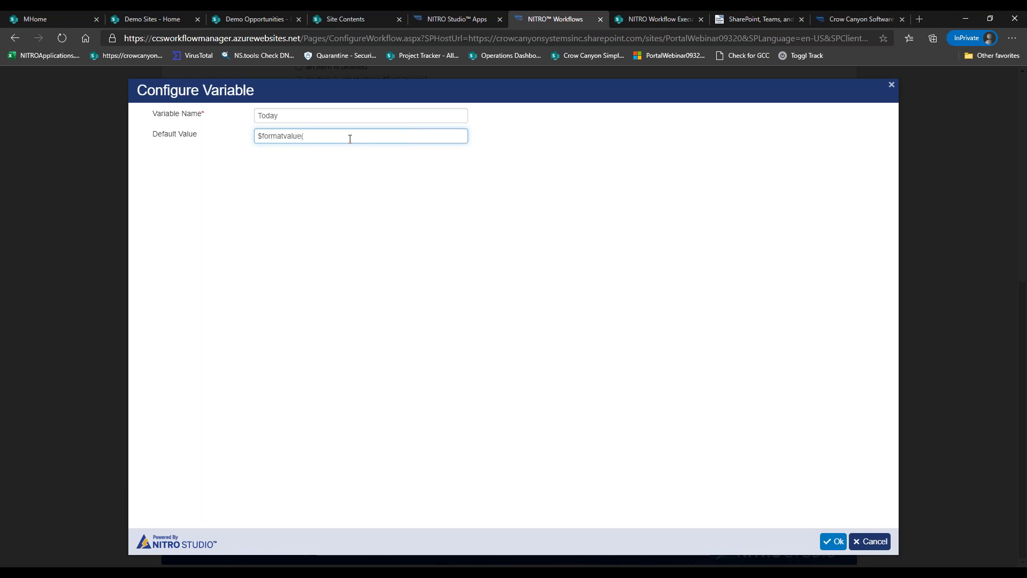
text({Today)
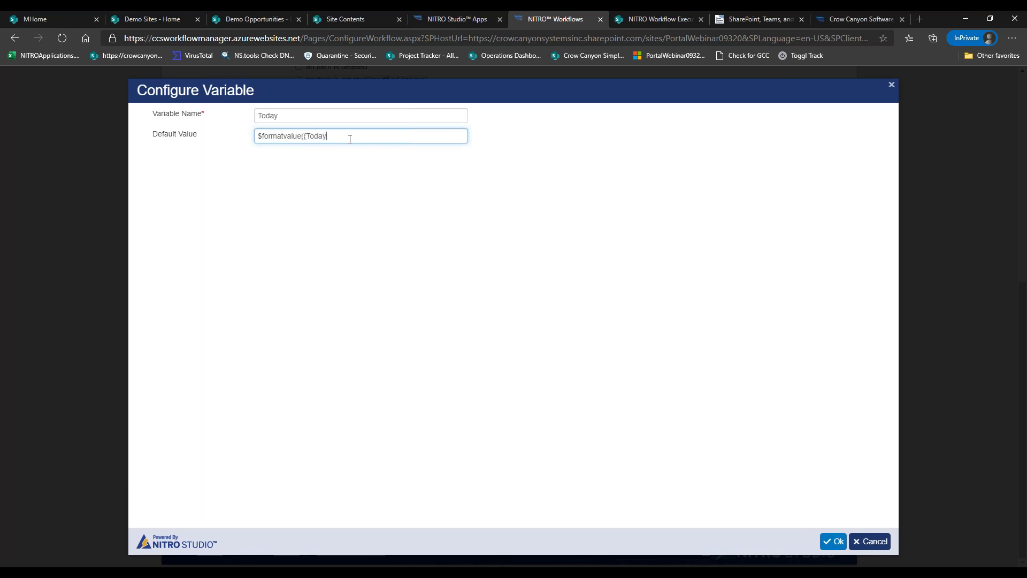
text(},DateSite)
drag(258, 136, 375, 136)
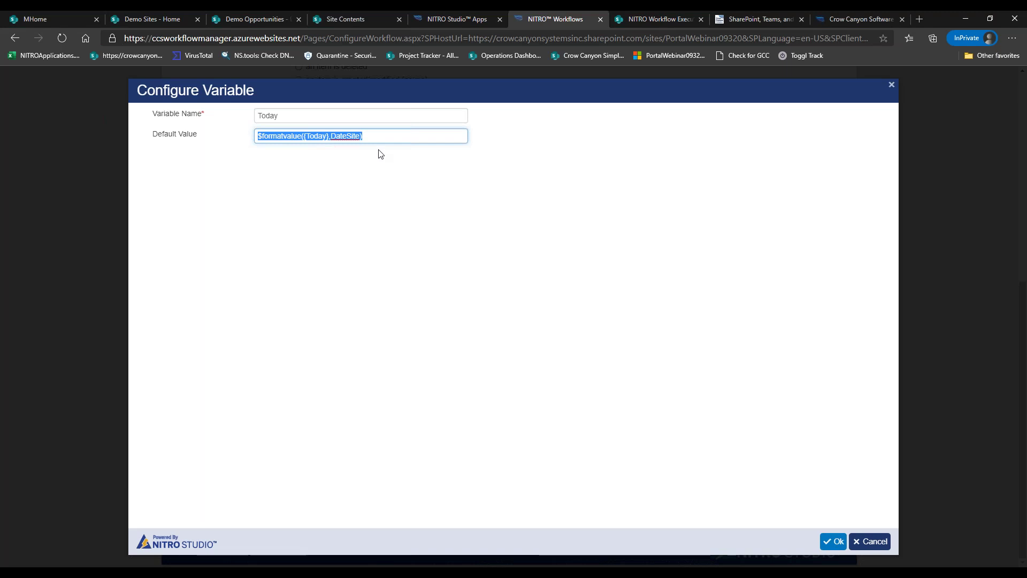
click(307, 113)
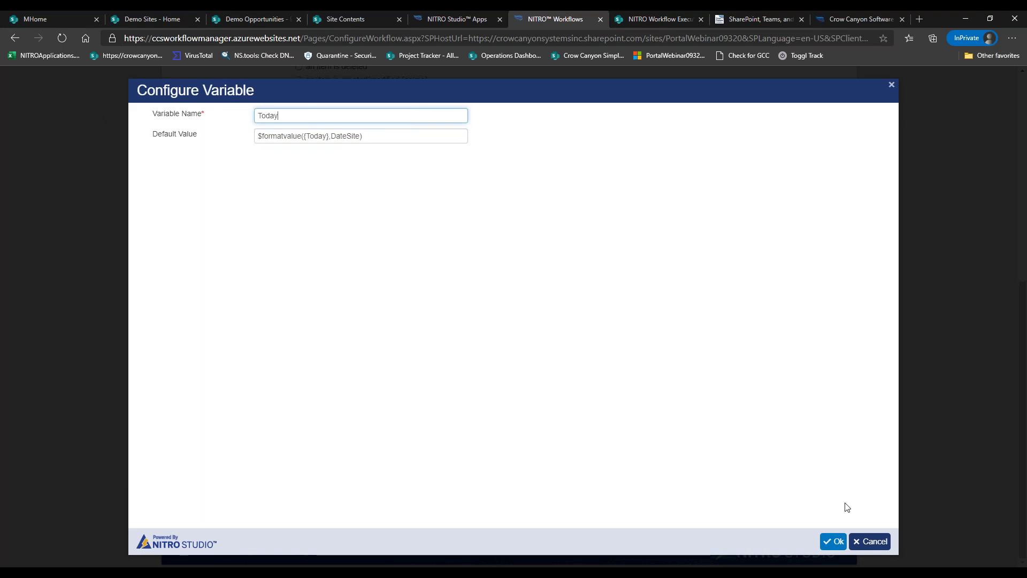
click(826, 542)
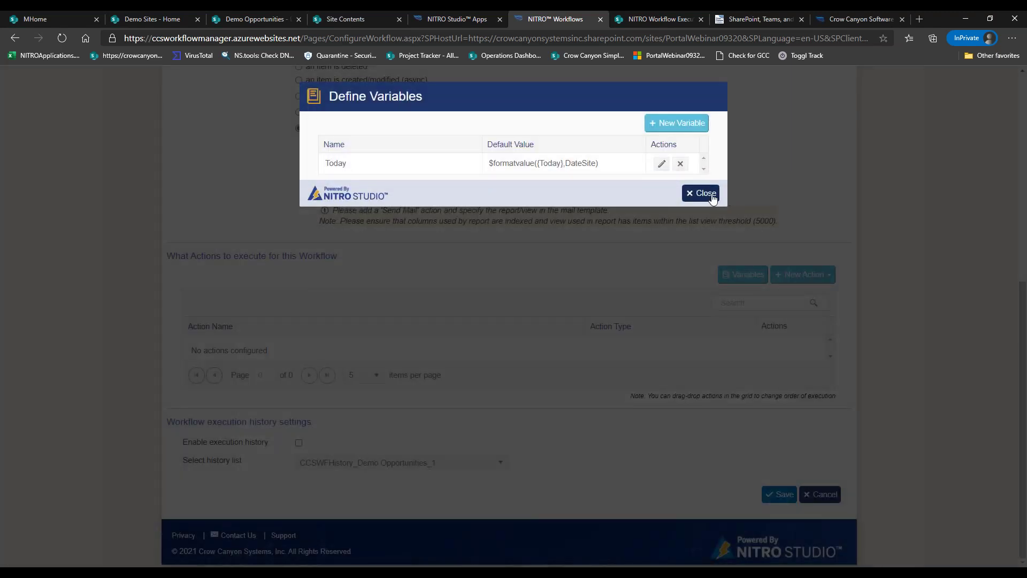
click(706, 193)
Start an Add List Item action named Add Task with Demo List as its target list.
click(802, 274)
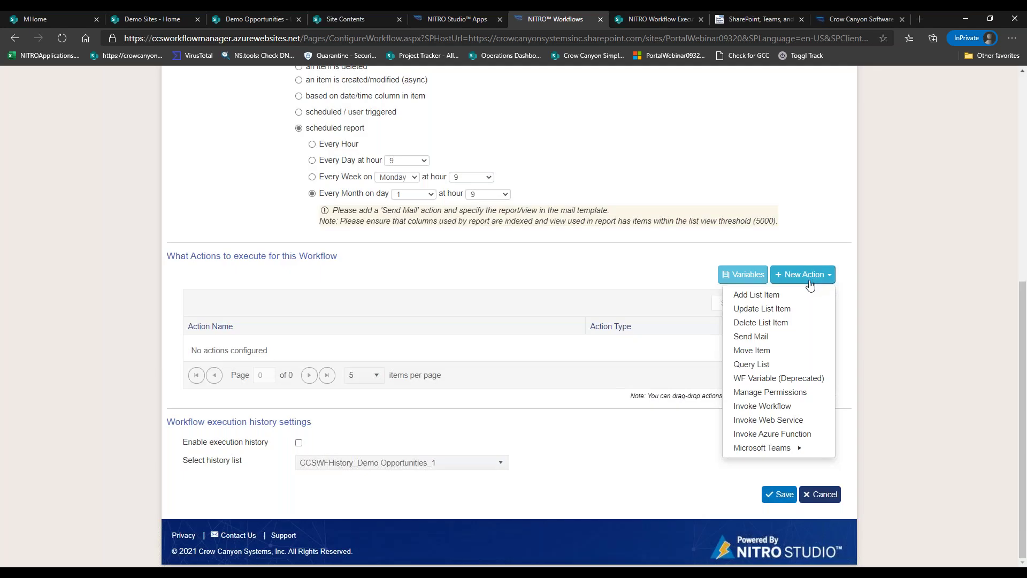
click(778, 298)
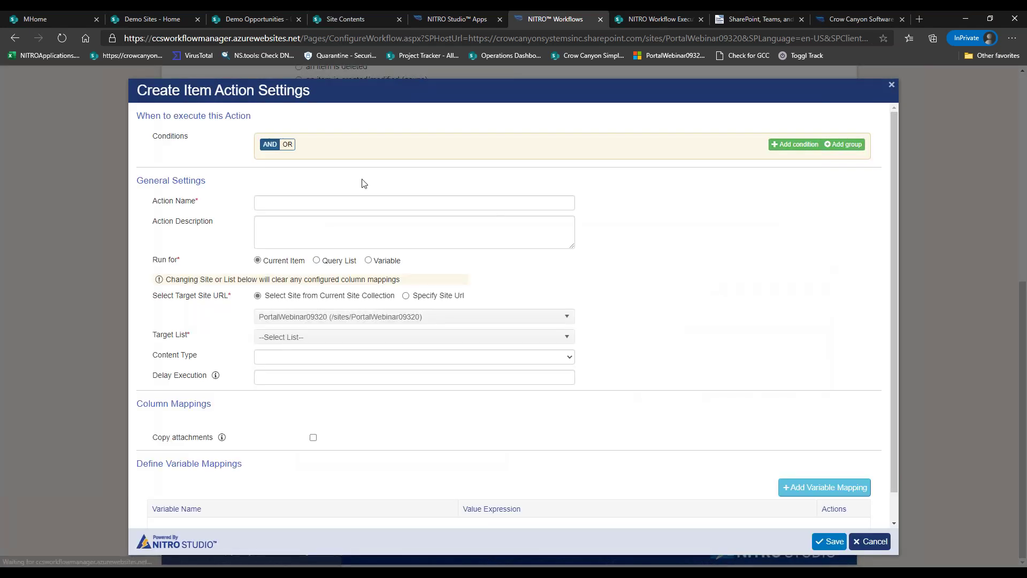
click(306, 203)
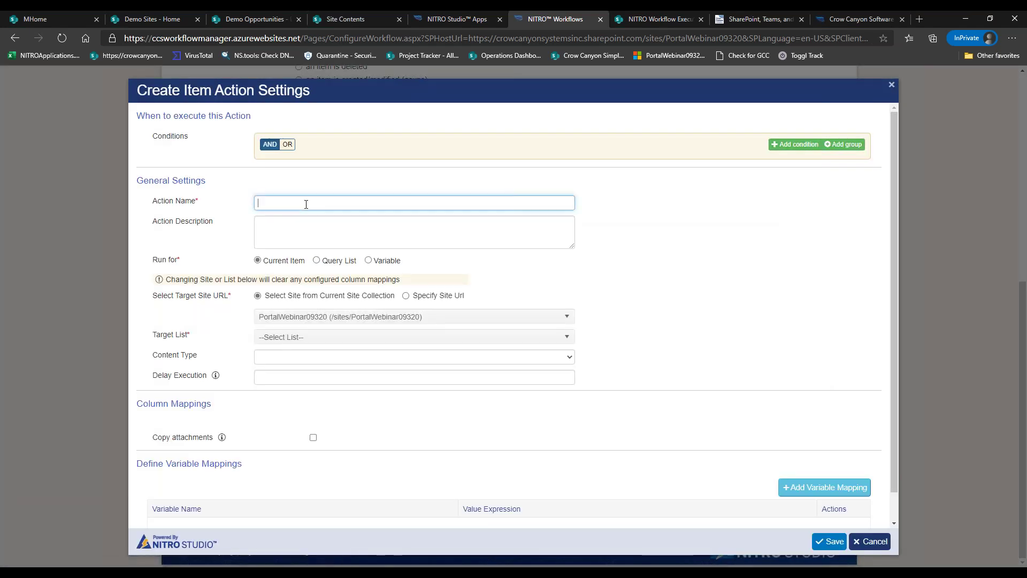
text(Add Task)
click(314, 337)
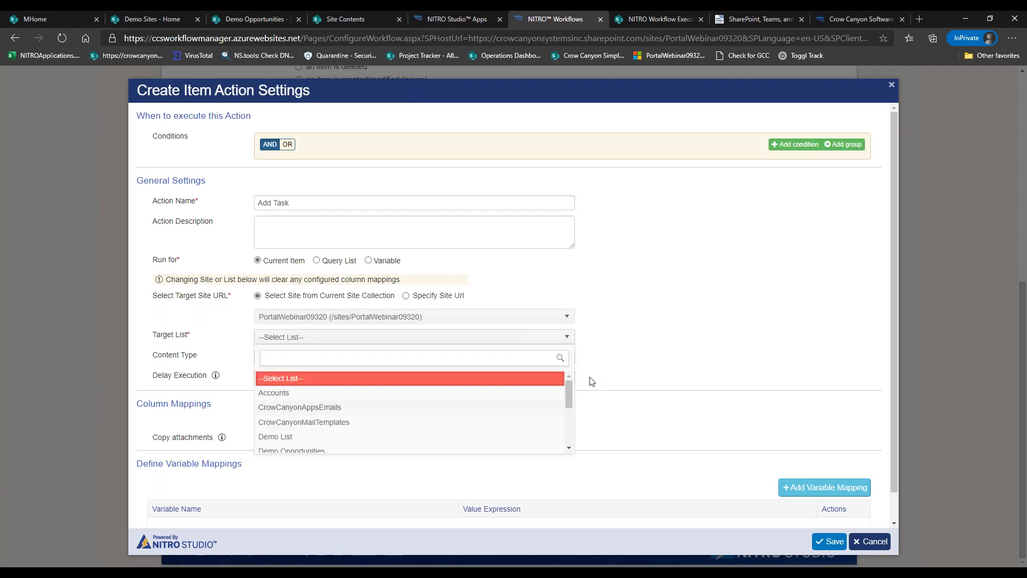
mouse_move(571, 391)
mouse_down()
mouse_move(564, 437)
mouse_move(562, 405)
mouse_up()
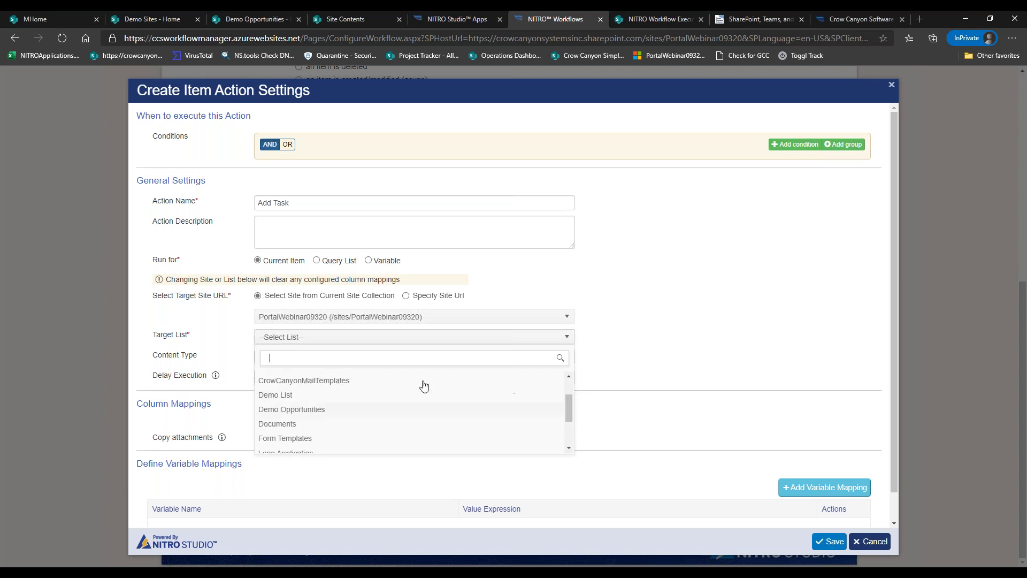
click(308, 395)
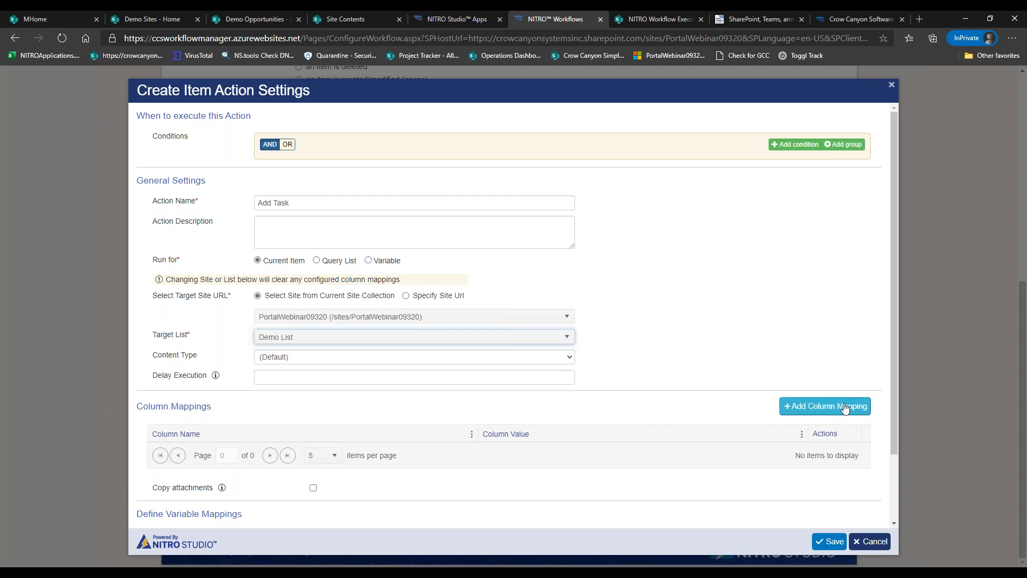
Enter a column mapping that sets Title to $strcat([Title|Title],Today##value).
click(843, 408)
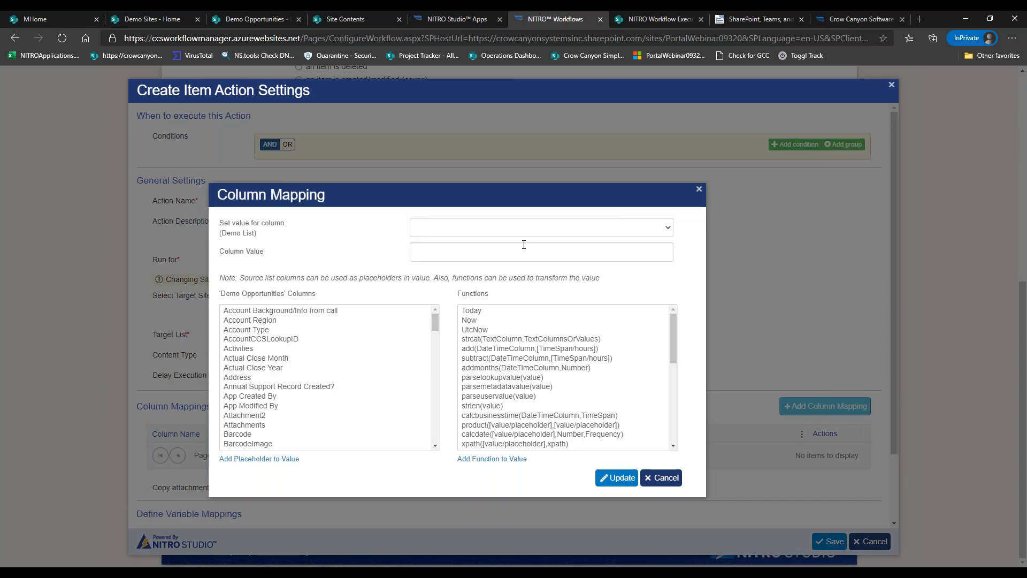
click(512, 231)
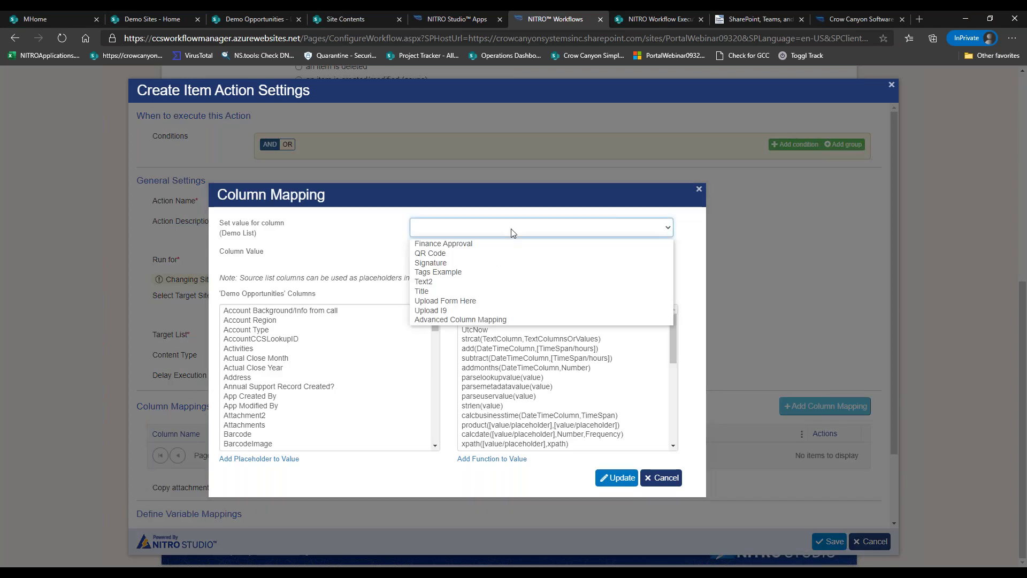
click(535, 291)
click(461, 253)
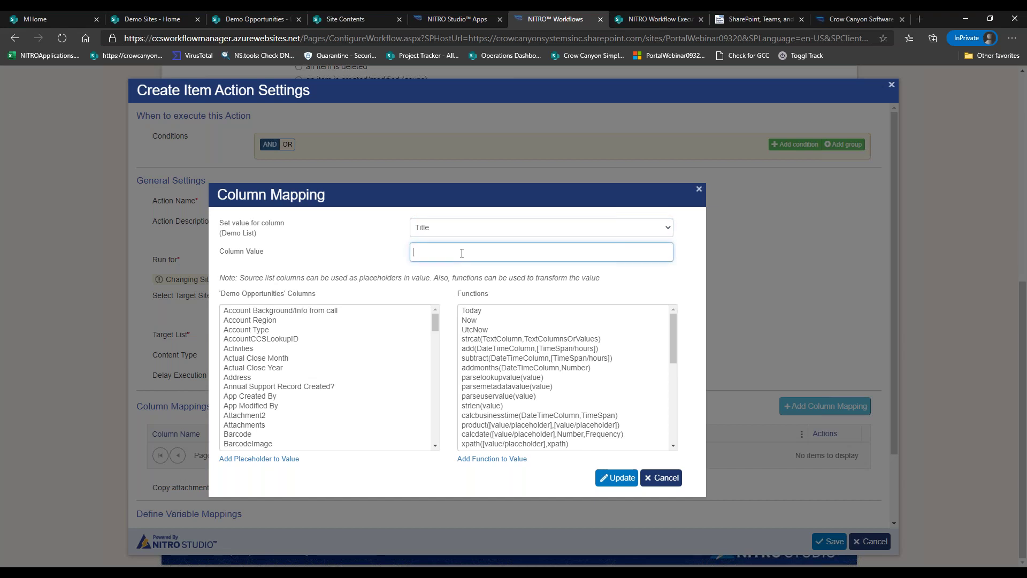
text($strcat()
drag(435, 322, 436, 427)
double_click(253, 442)
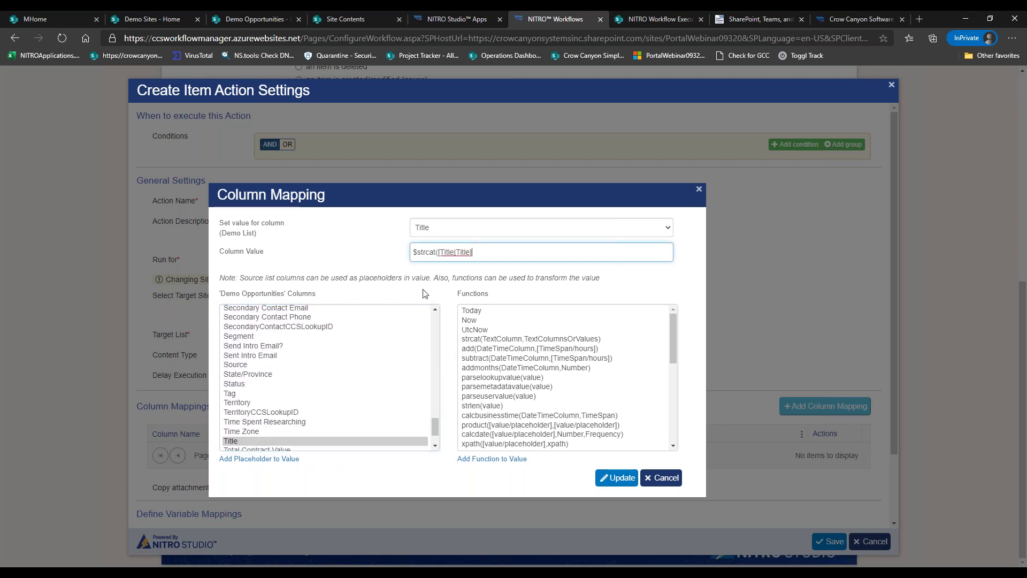
text(,Today##value)
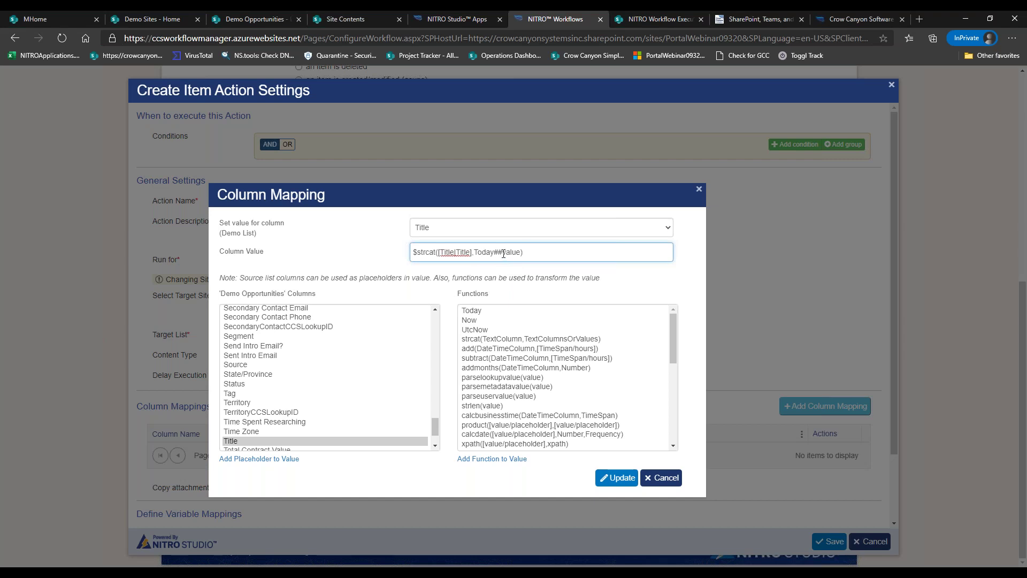
Try replacing the Today##value argument in the Title expression with a $formatvalue({Today function.
drag(474, 251, 492, 253)
click(505, 253)
drag(475, 253, 525, 251)
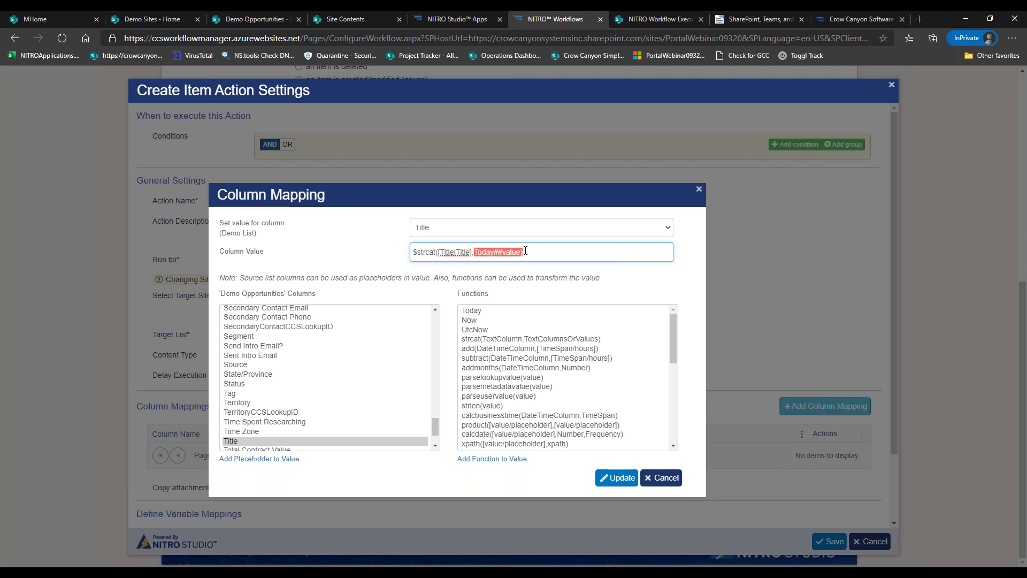
text($formatvalue({Today)
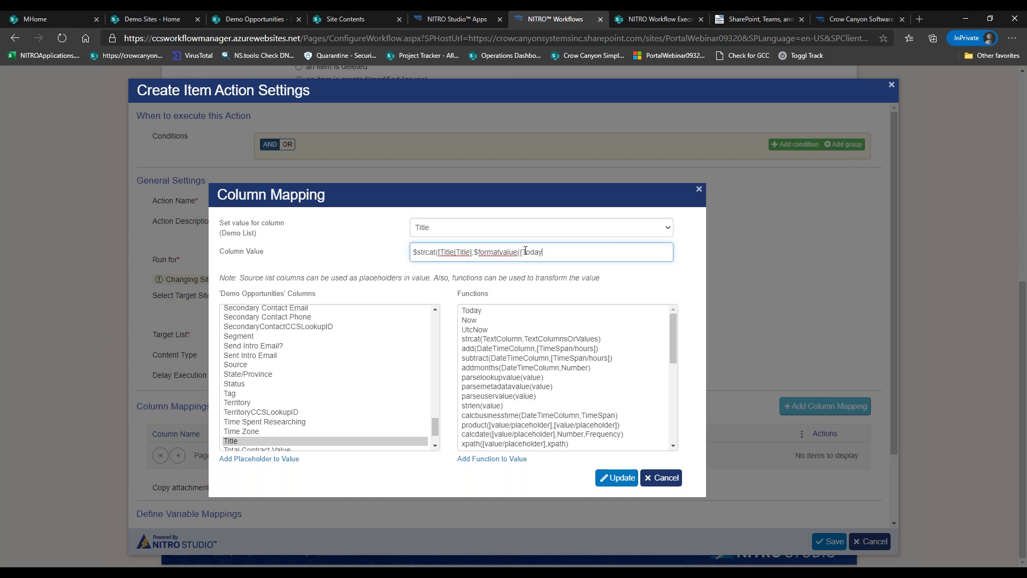
Restore the Title column value to $strcat([Title|Title],Today##value) by removing the formatvalue fragment.
drag(542, 252, 477, 254)
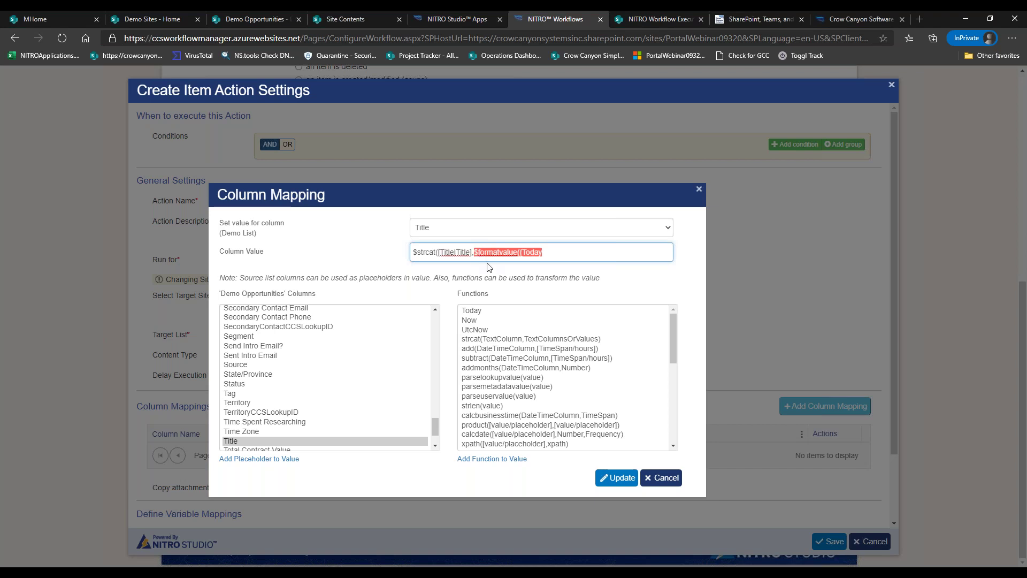
key(BackSpace)
key(BackSpace)
text(, Today##value))
key(ctrl+Left)
key(ctrl+Left)
key(ctrl+Left)
key(BackSpace)
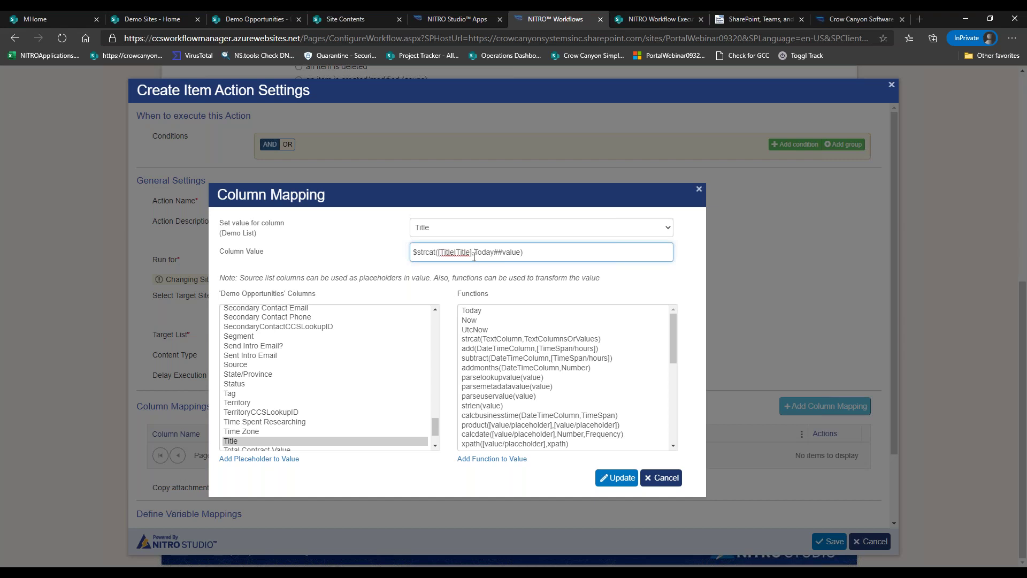
Reduce the Title column value to Today##value, and cancel both the mapping and the Add Task action.
drag(475, 253, 401, 252)
key(BackSpace)
click(487, 229)
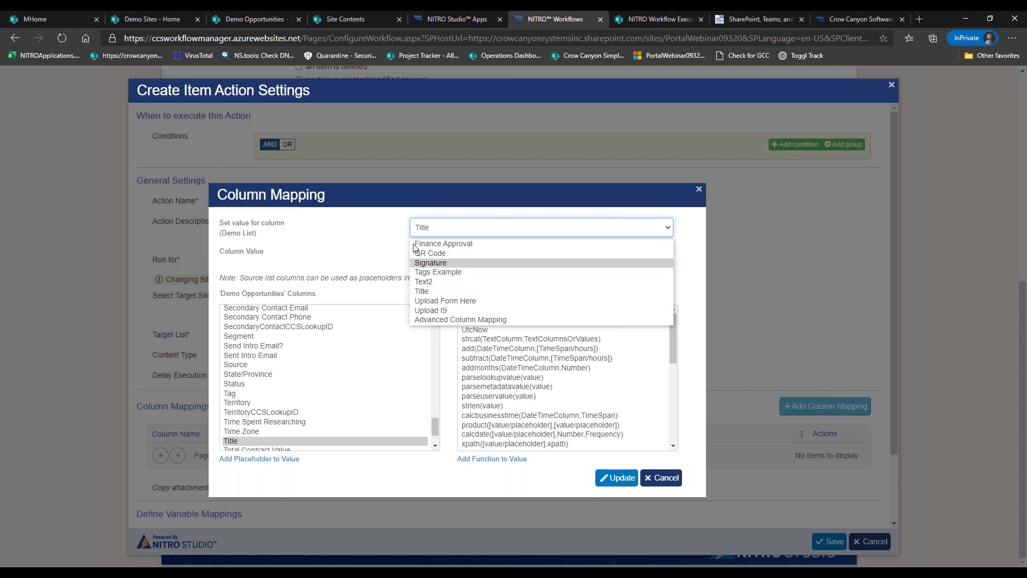
click(381, 259)
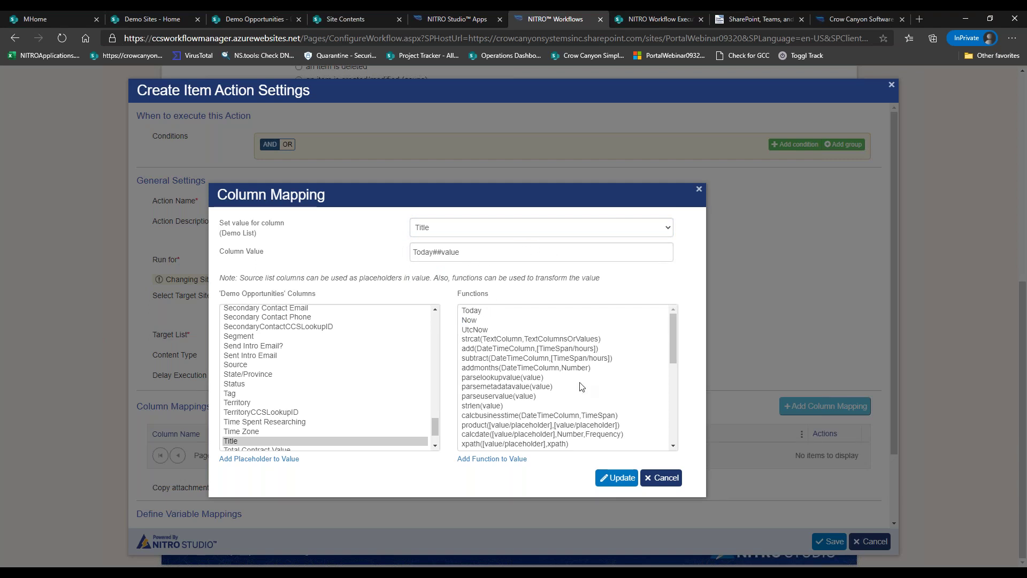
click(664, 478)
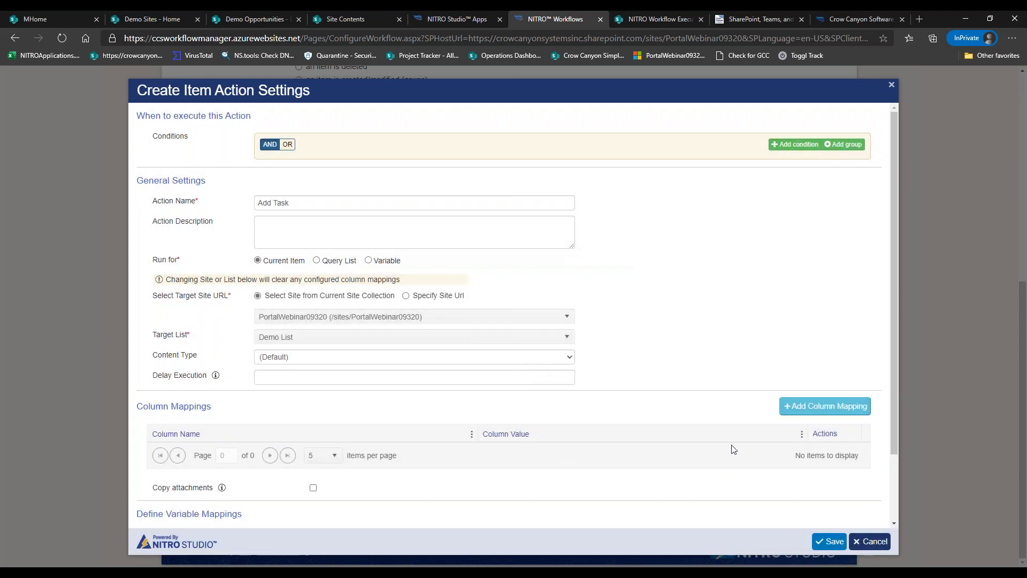
click(863, 541)
Define a second workflow variable named ApproverEmpty with no default value.
click(717, 274)
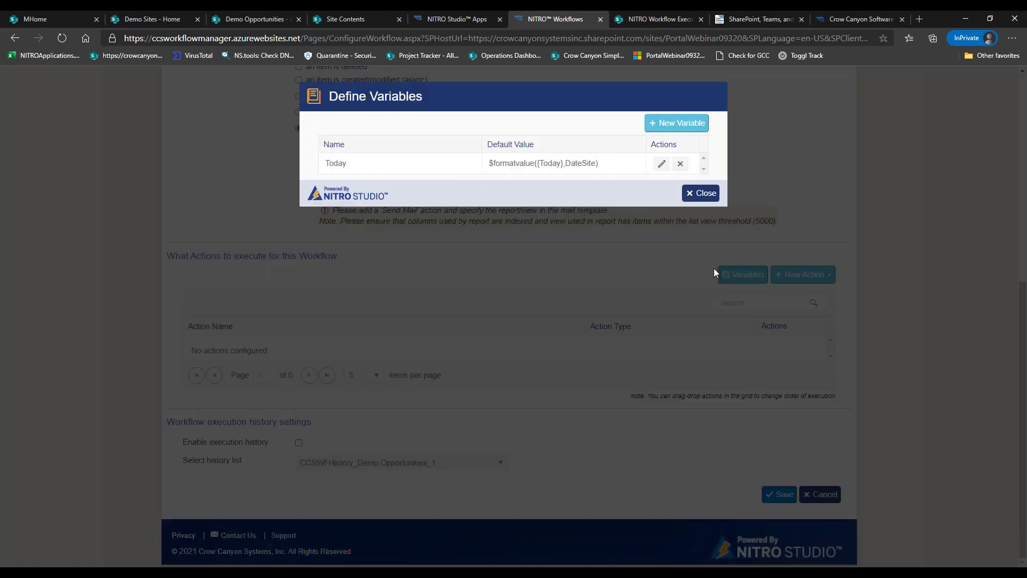
click(661, 164)
click(855, 539)
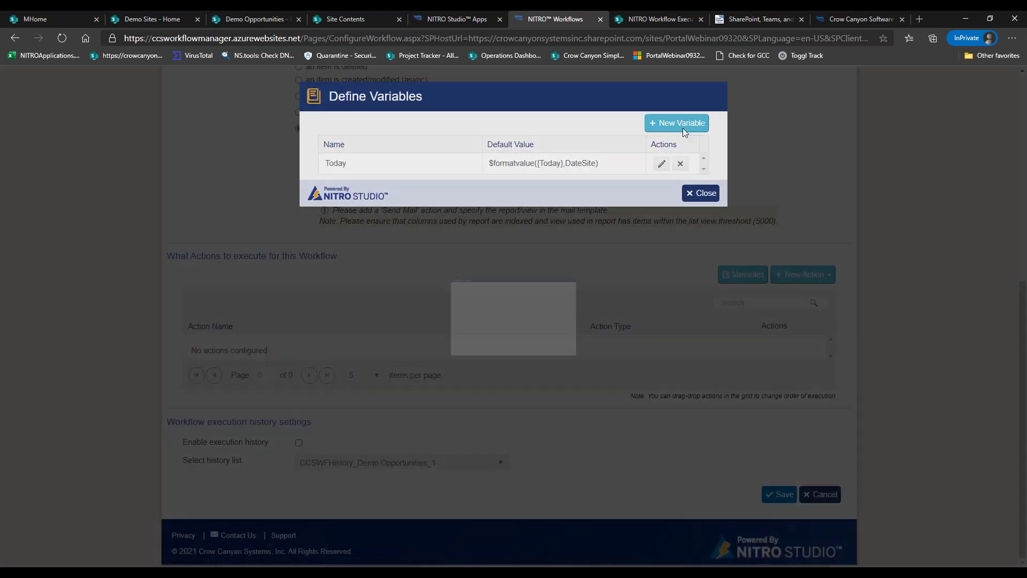
click(682, 124)
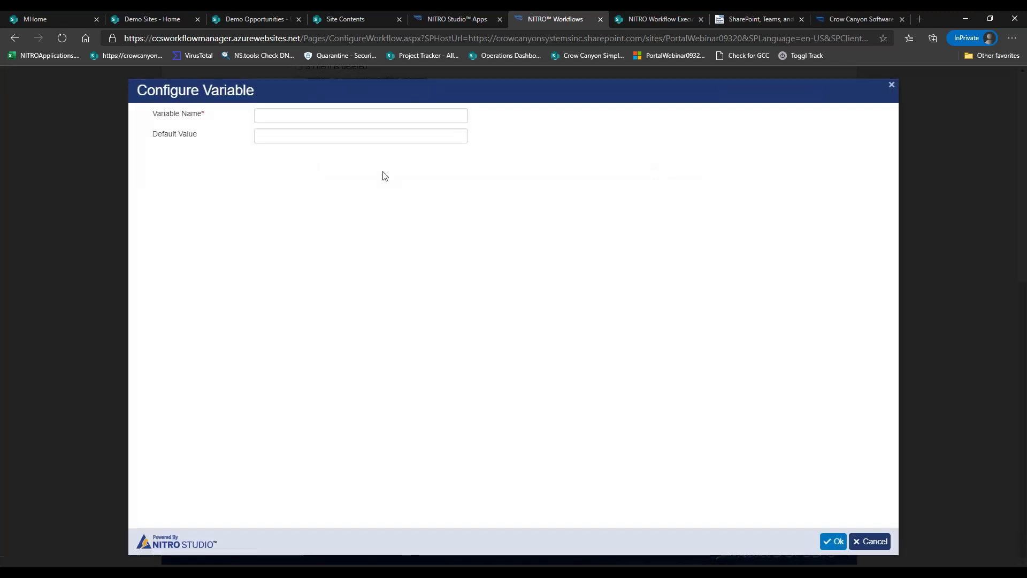
click(379, 116)
text(A)
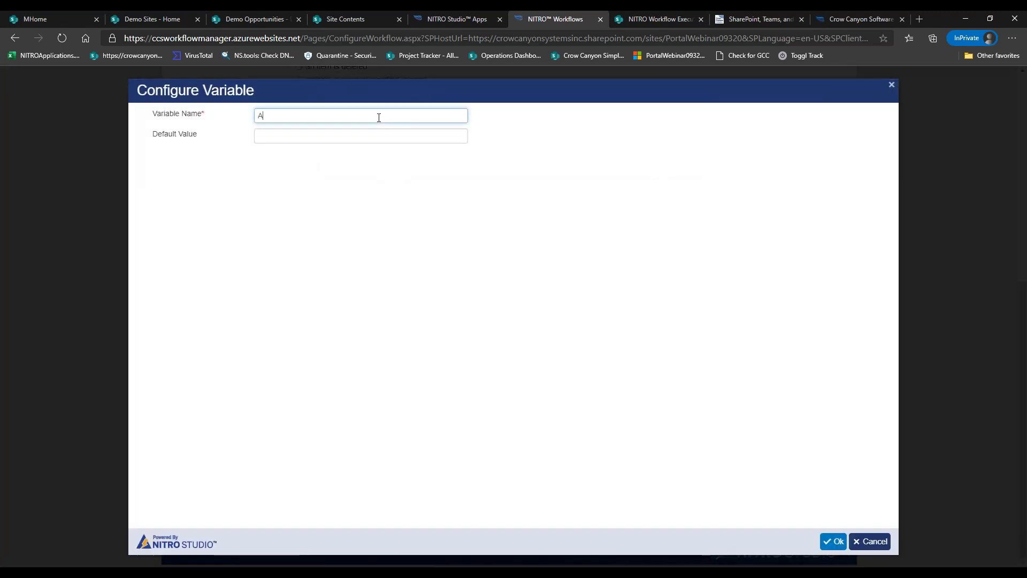
text(pproverEmpty)
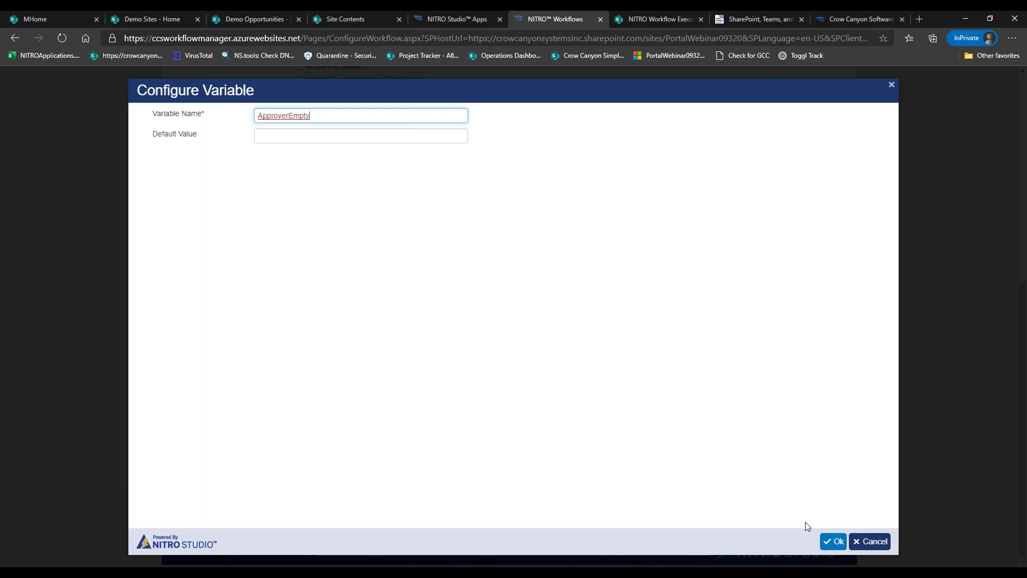
click(831, 543)
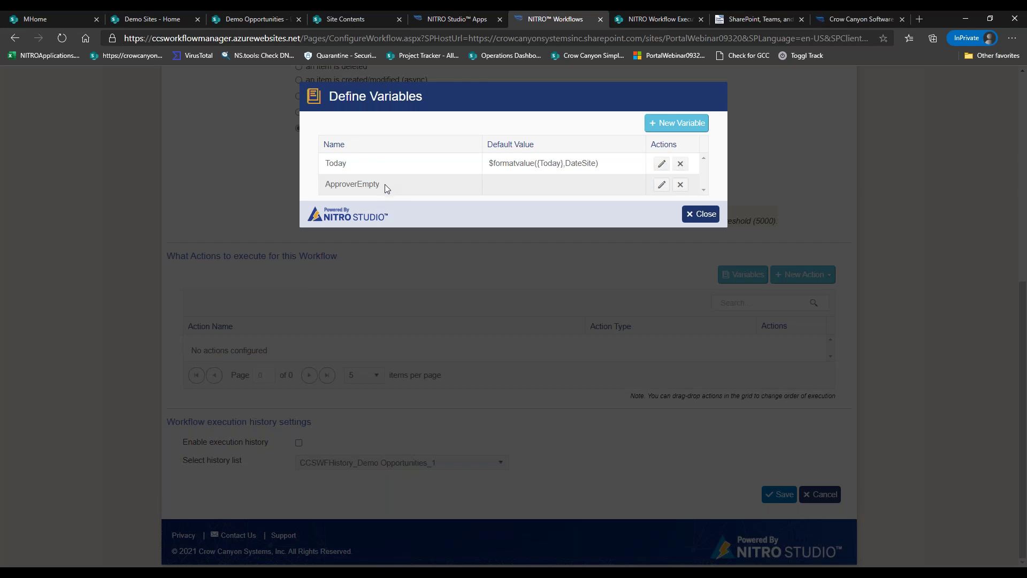
click(692, 216)
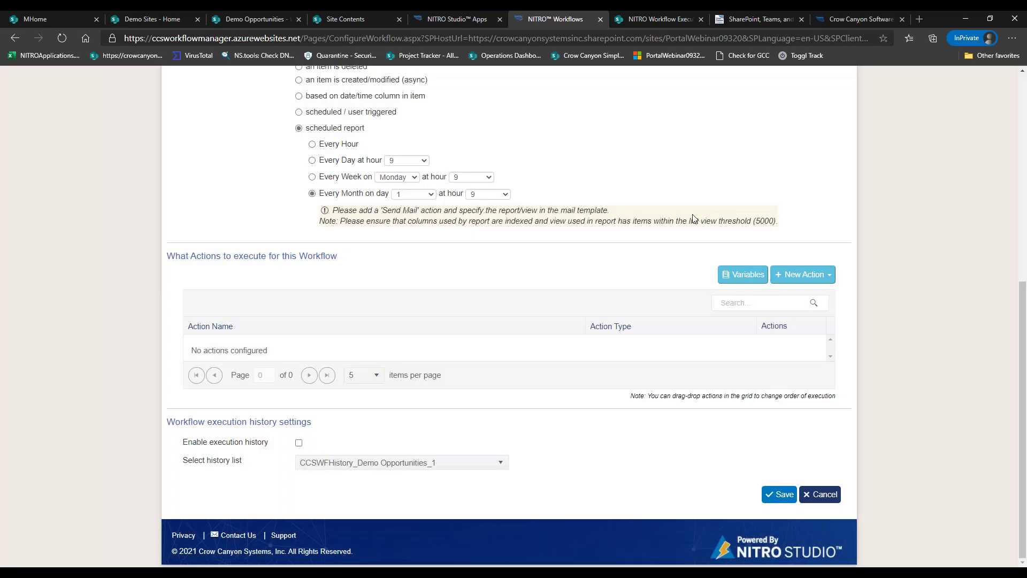
Start a Query List action named GetDemoListInfo with Demo List as its query list.
click(794, 276)
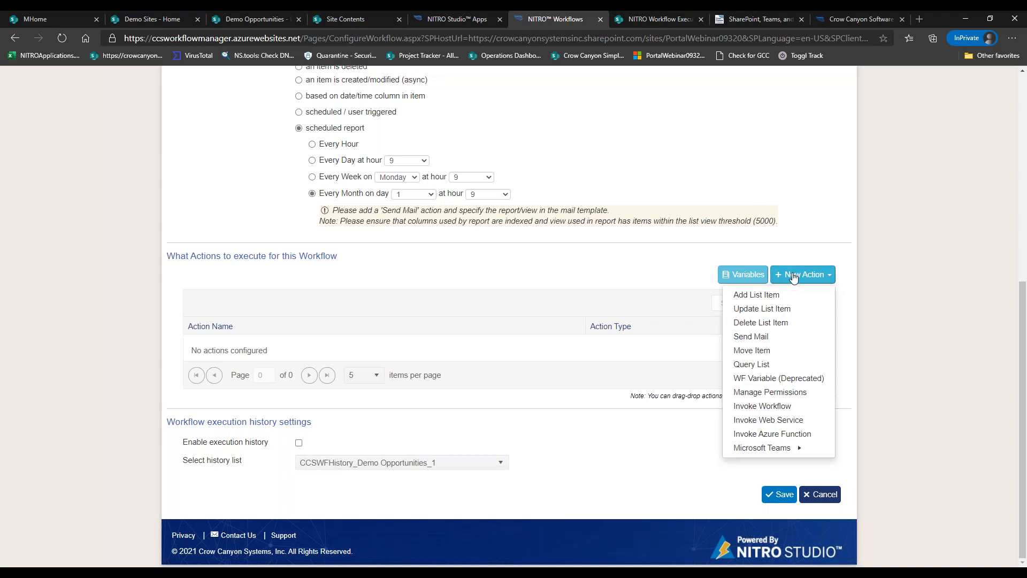
click(776, 366)
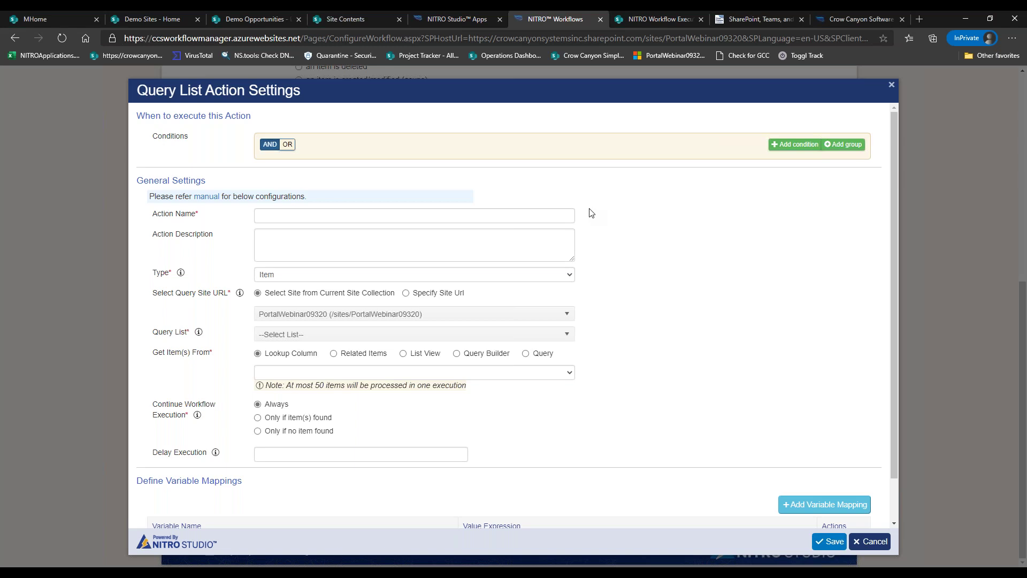
click(560, 214)
text(GetDemoListInfo)
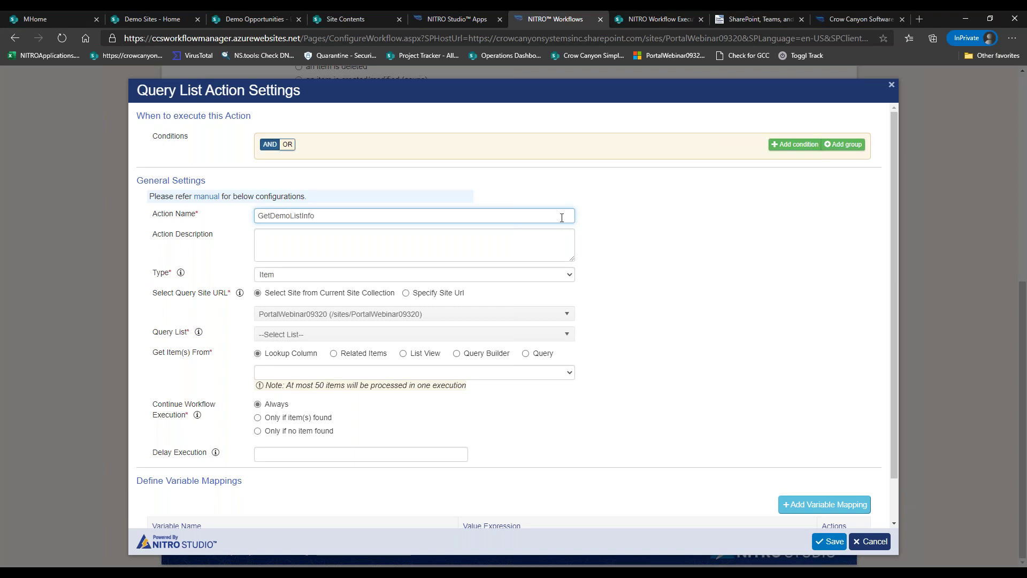
click(325, 335)
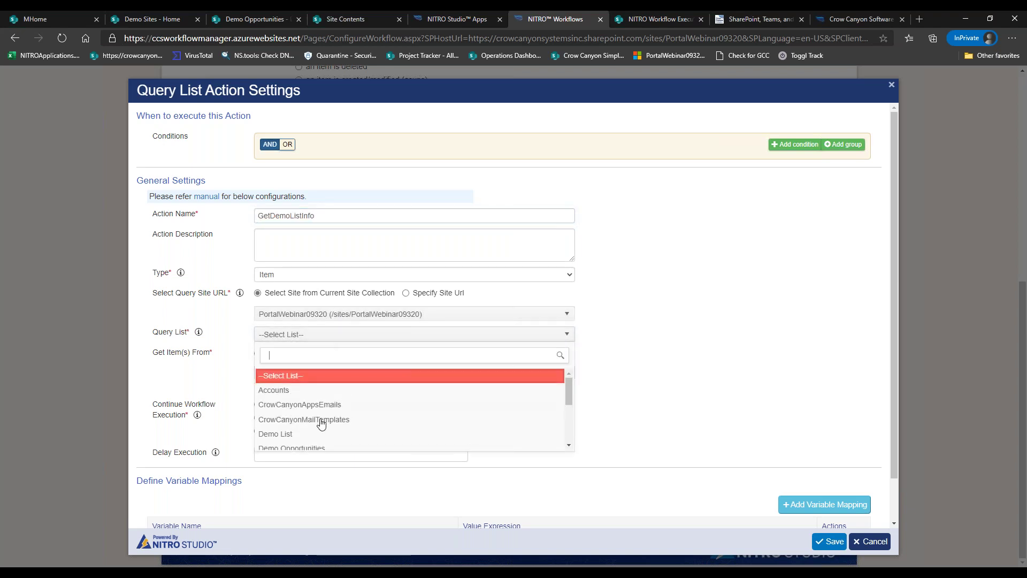
click(314, 435)
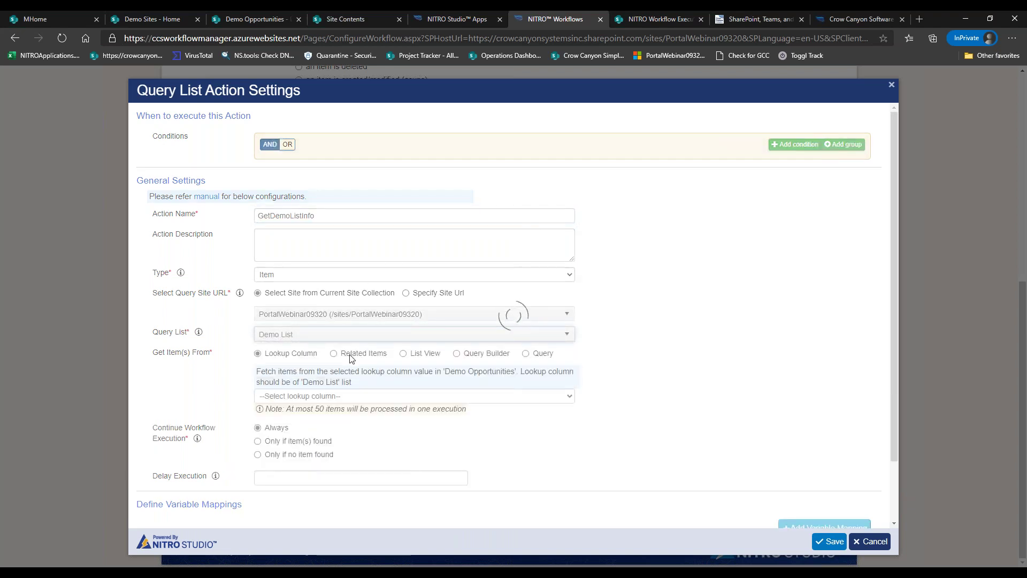
Get the items through Query Builder with the condition Upload I9 equal true.
click(457, 354)
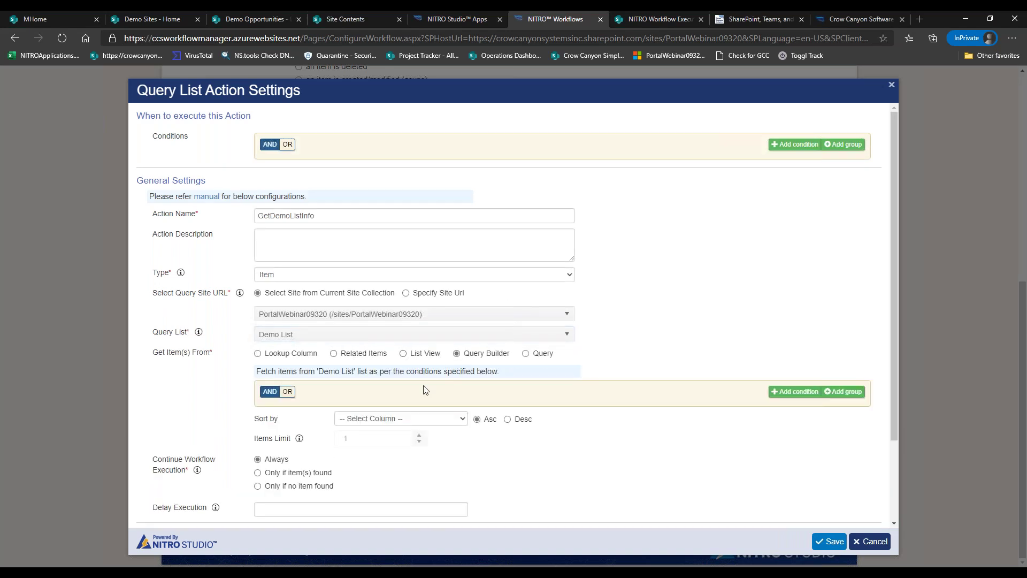
click(796, 391)
click(314, 414)
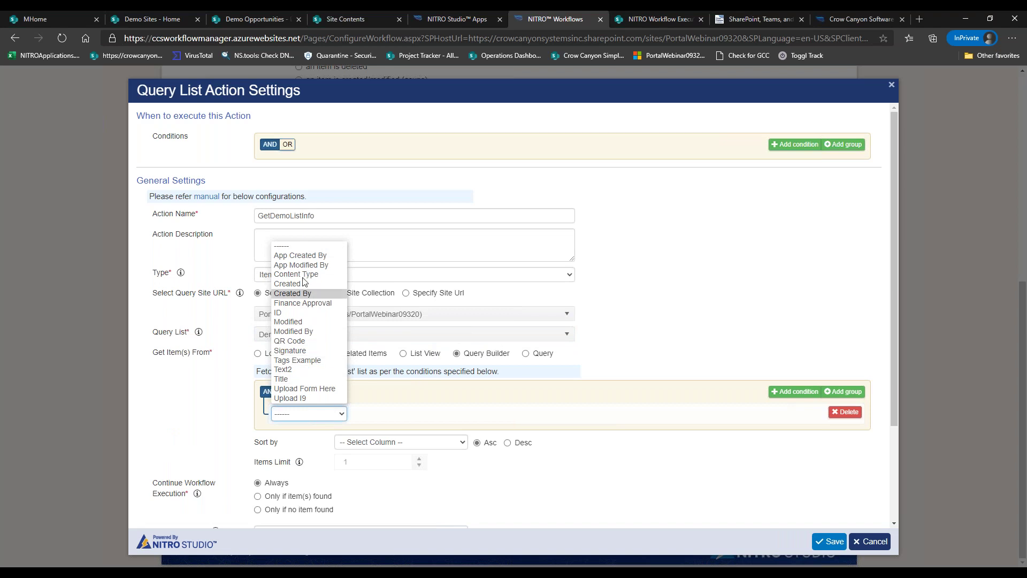
click(290, 398)
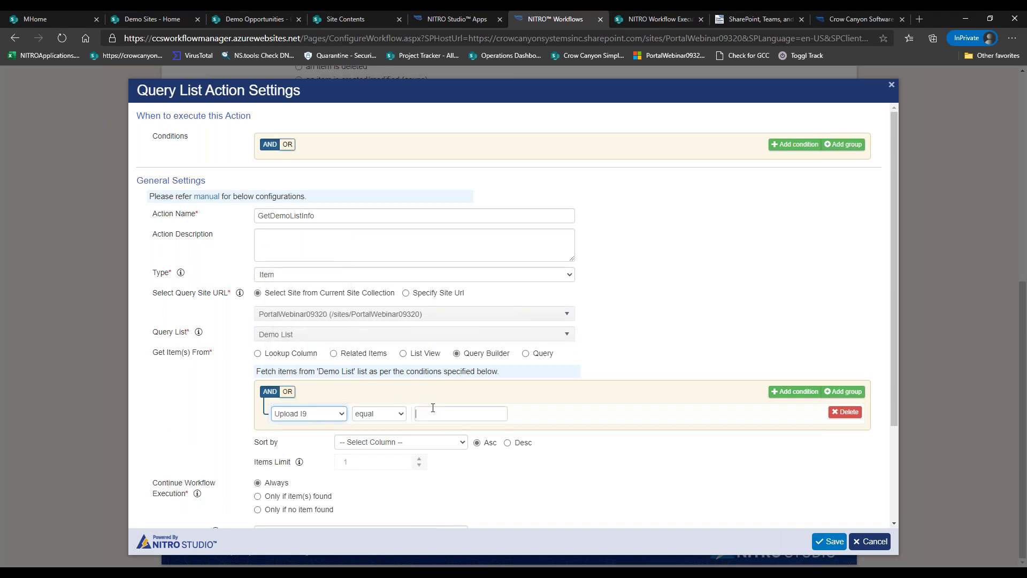
text(true)
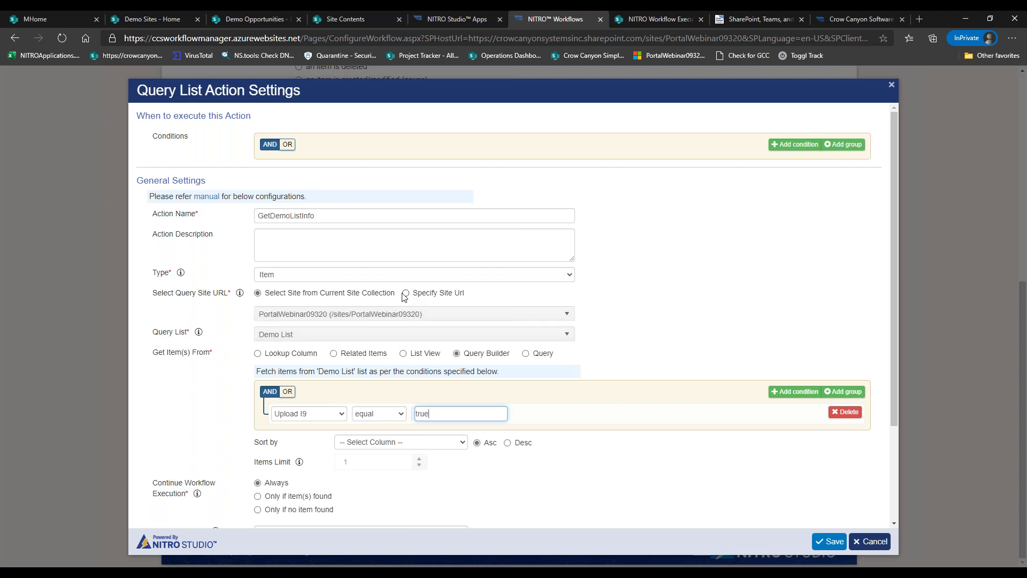
Set the query action's type to Item Collection.
click(361, 274)
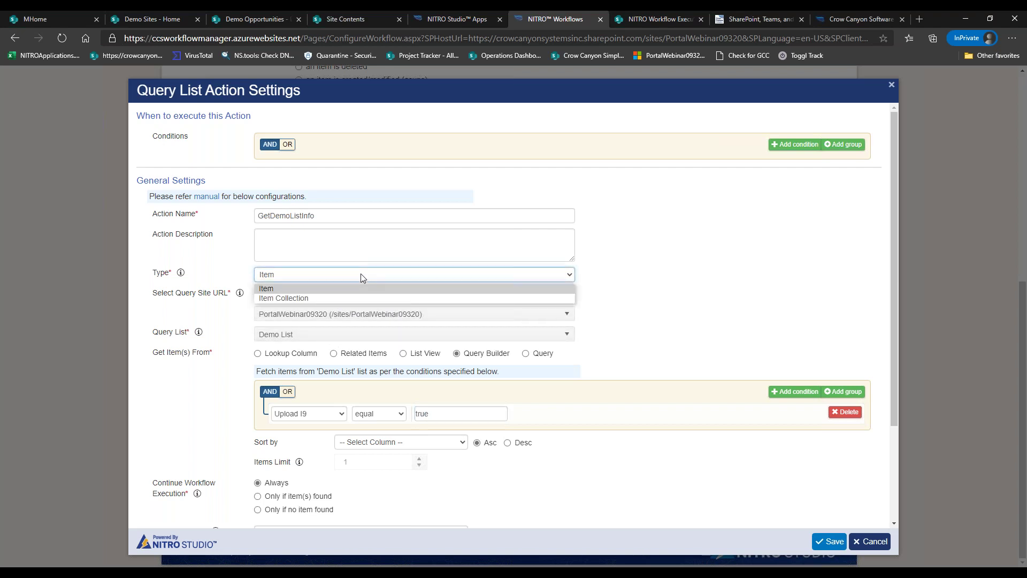
click(346, 299)
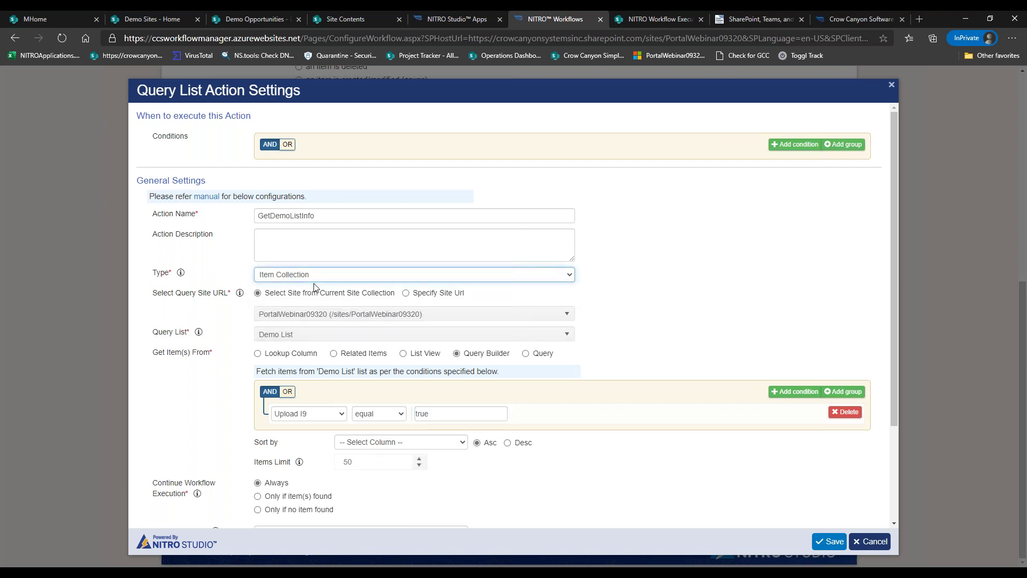
click(314, 279)
click(316, 287)
click(318, 280)
click(318, 295)
Add a variable mapping for ApproverEmpty and enter a placeholder for the Upload I9 column's internal name, using x0020_I9.
drag(892, 320, 887, 412)
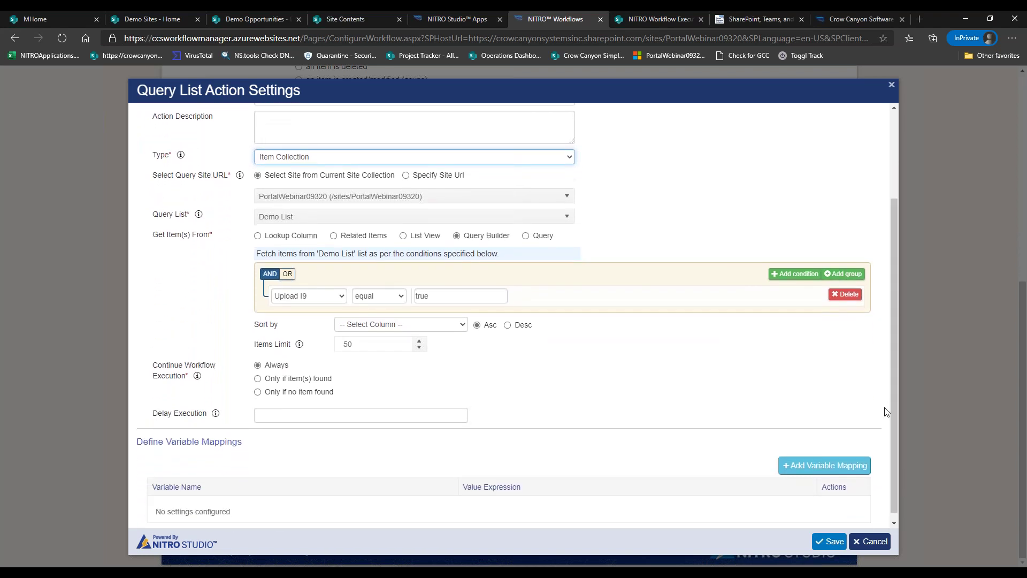
click(812, 467)
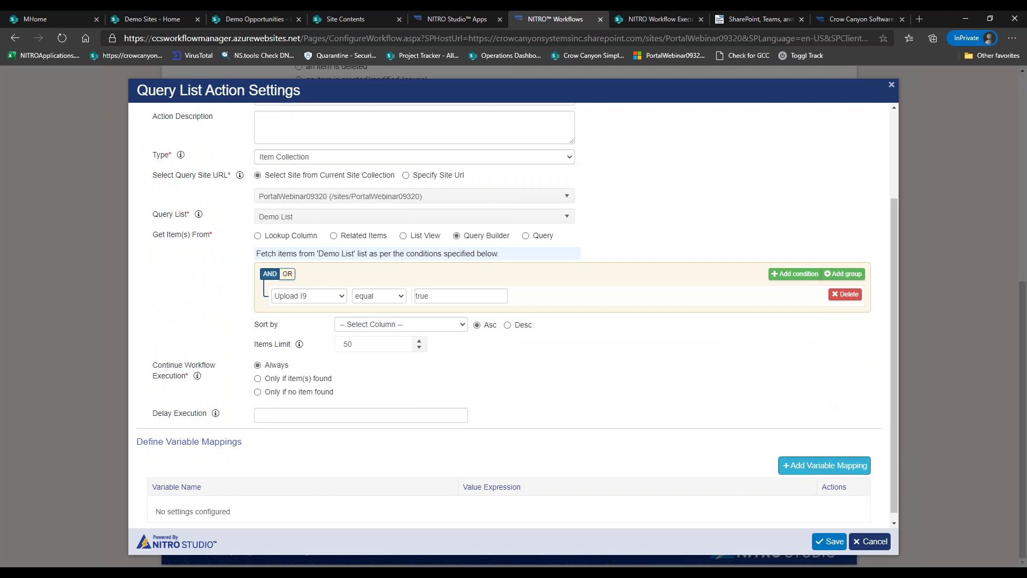
click(602, 162)
click(573, 196)
click(541, 191)
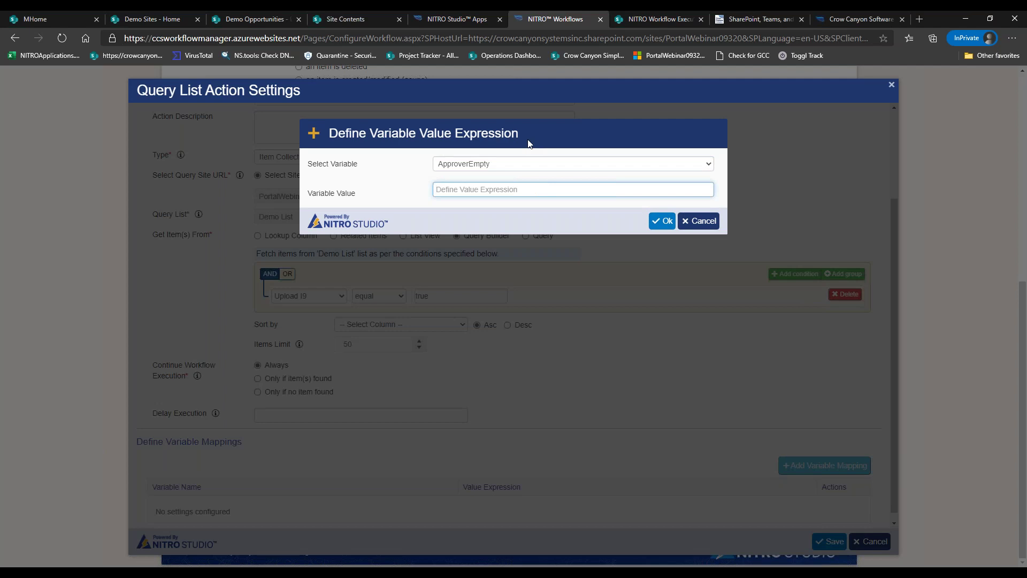
text([UploadID9|UploadID9)
click(462, 190)
click(506, 189)
key(shift+Left)
click(499, 189)
key(BackSpace)
text(x0020_I9]])
Open the Upload I9 column's edit page from the Demo List settings in the site contents.
click(369, 21)
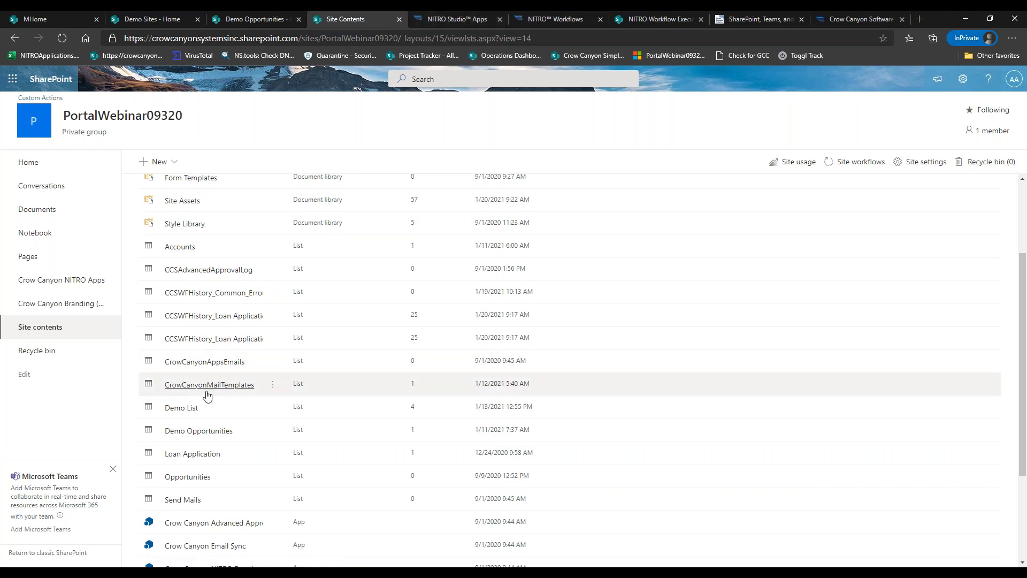
scroll(262, 414, up, 2)
click(272, 466)
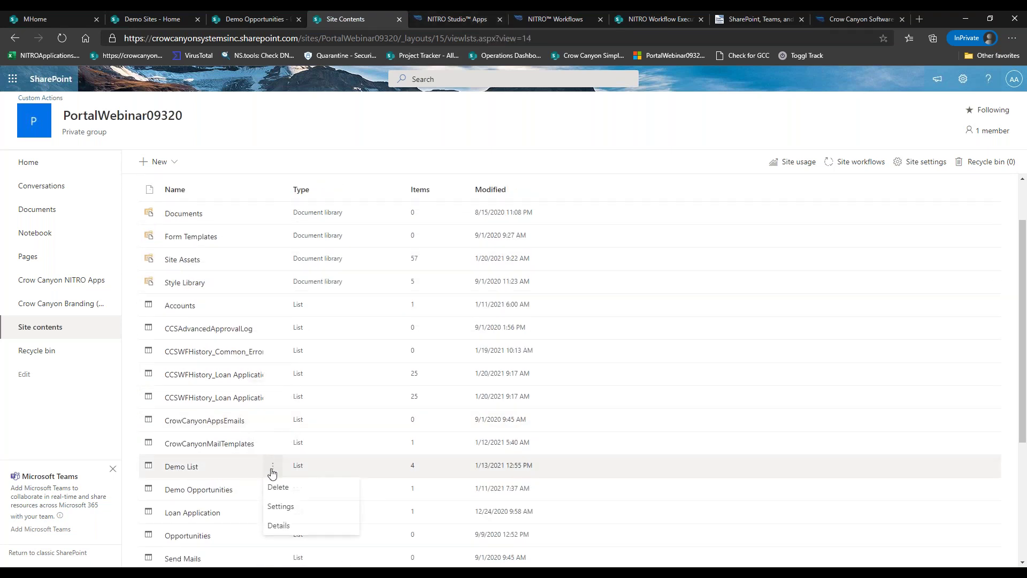
click(288, 507)
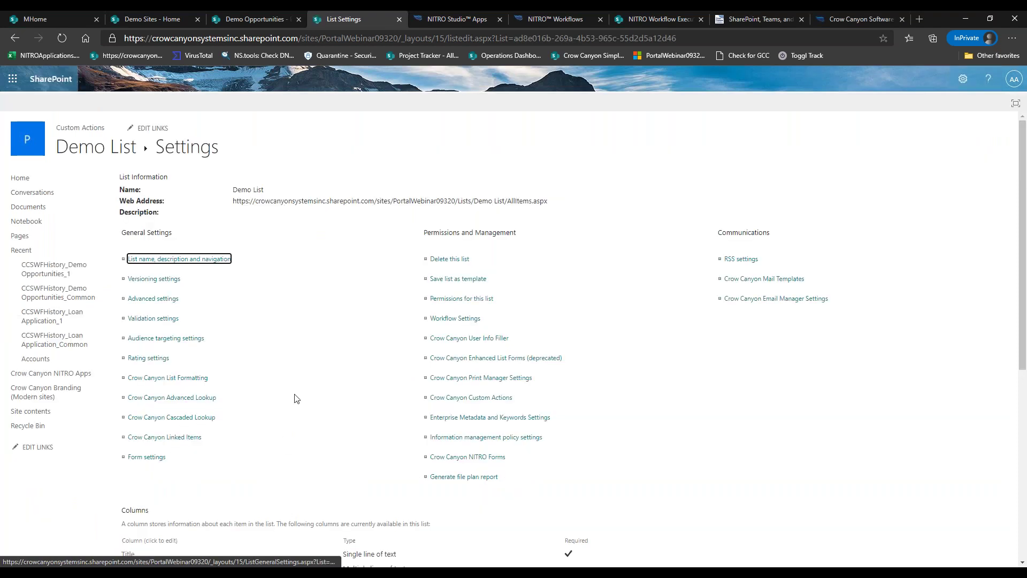
scroll(241, 366, down, 5)
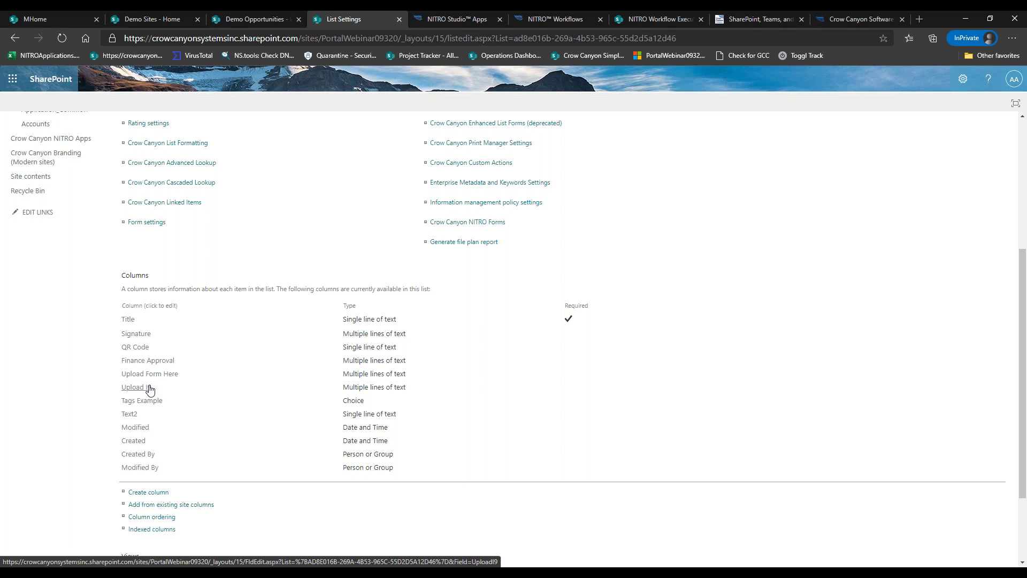
click(133, 387)
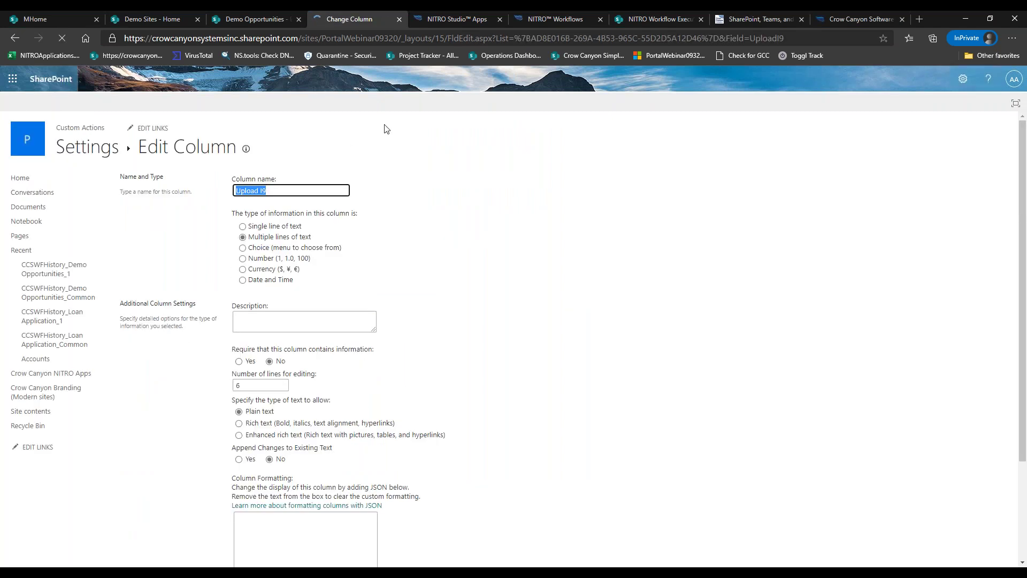
Compare the Upload I9 column's display name with its internal name in the Field part of the page address.
click(289, 188)
drag(267, 191, 223, 193)
drag(276, 190, 234, 190)
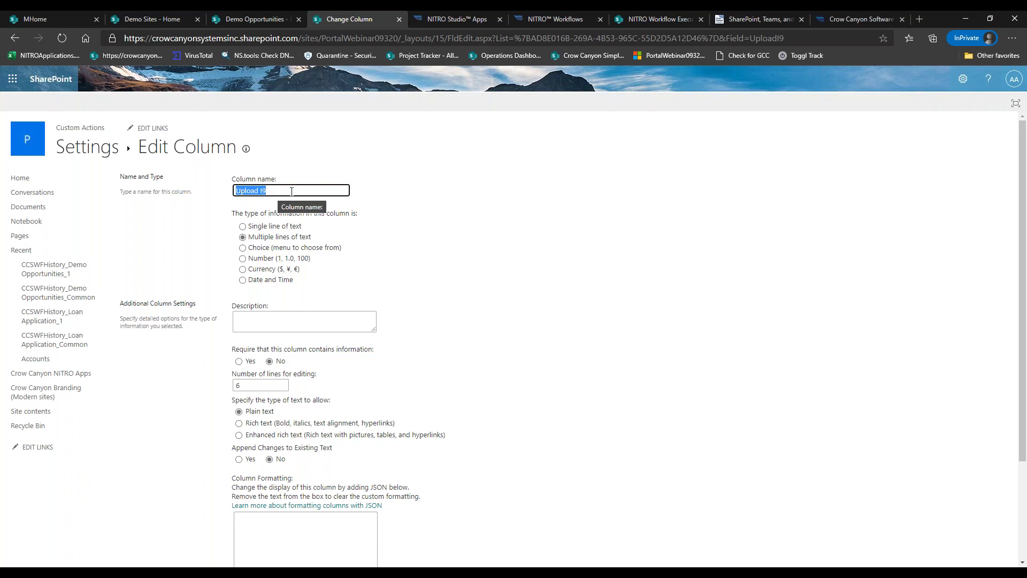
drag(749, 38, 790, 38)
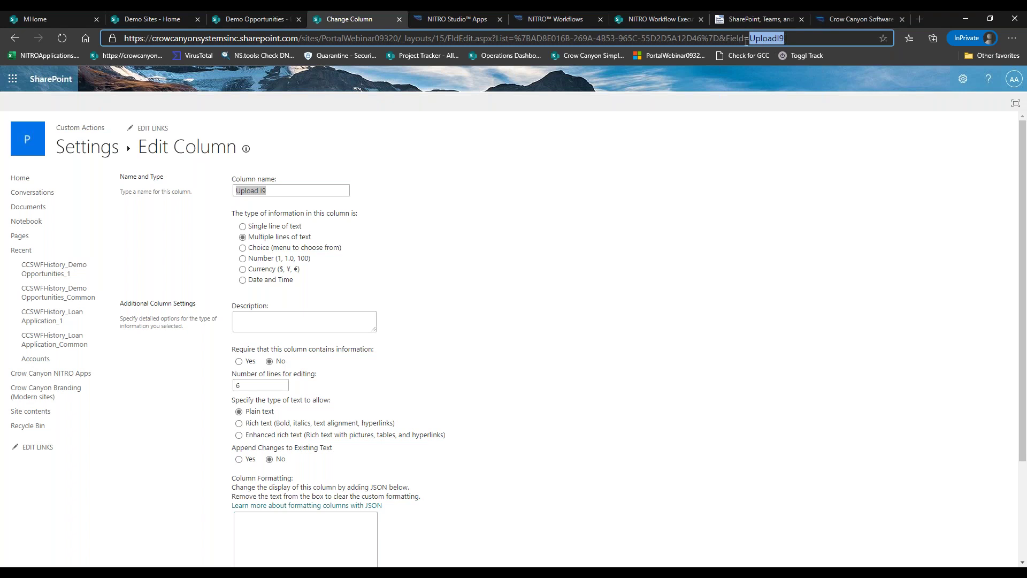
click(727, 38)
drag(728, 38, 787, 39)
click(277, 190)
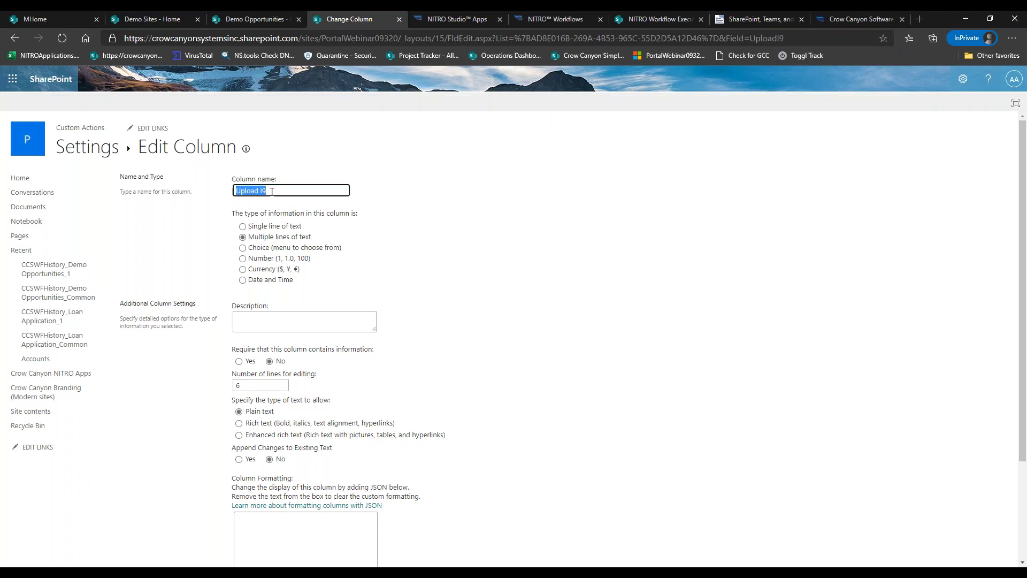
key(ctrl+a)
Replace the internal name in the ApproverEmpty expression with UploadI9 copied from the column's page address, and confirm the mapping as [Upload I9|UploadI9].
click(564, 18)
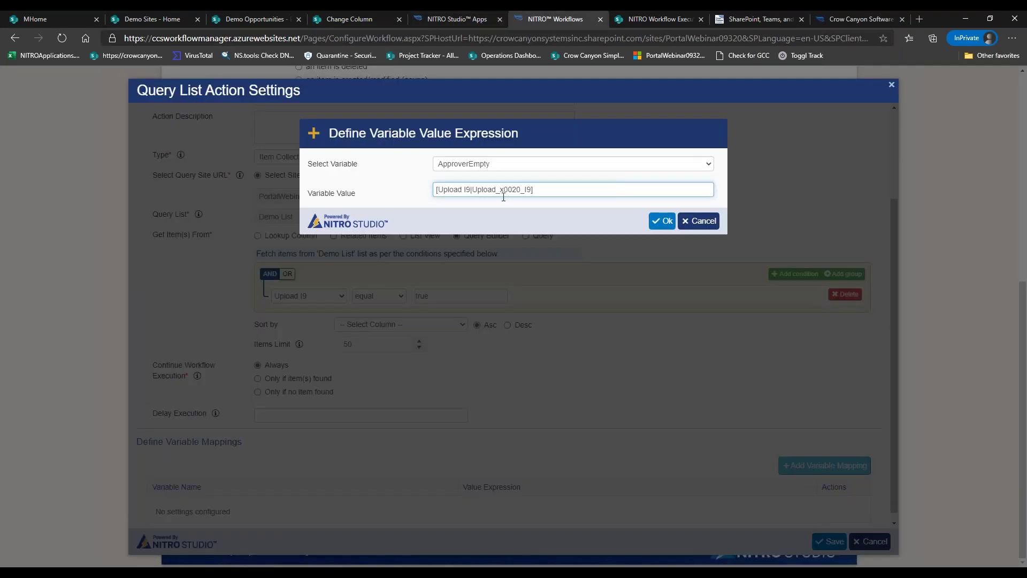
drag(471, 189, 439, 189)
click(444, 190)
click(350, 19)
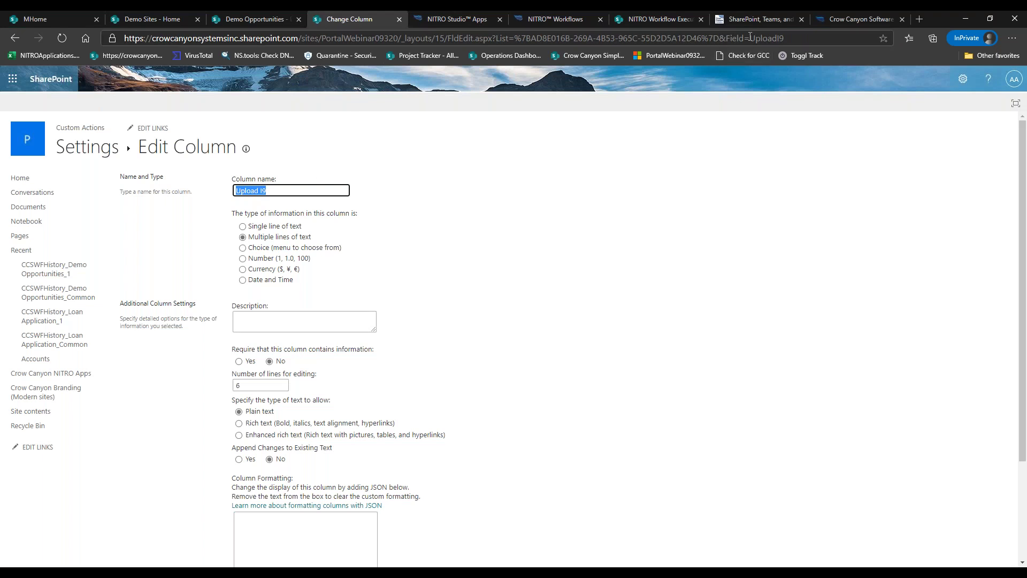
drag(751, 38, 806, 35)
key(ctrl+c)
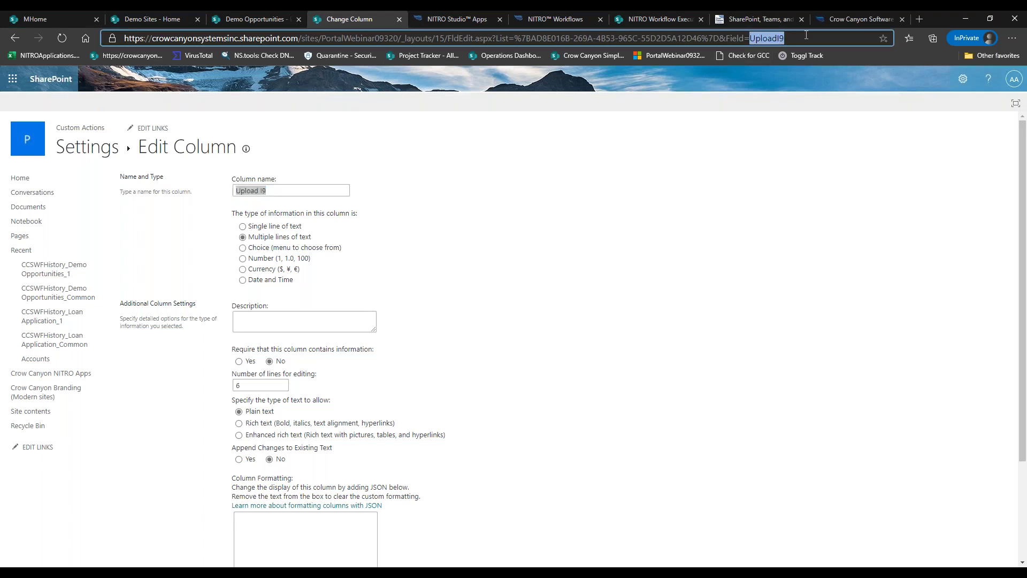
click(577, 23)
drag(473, 190, 530, 188)
key(ctrl+v)
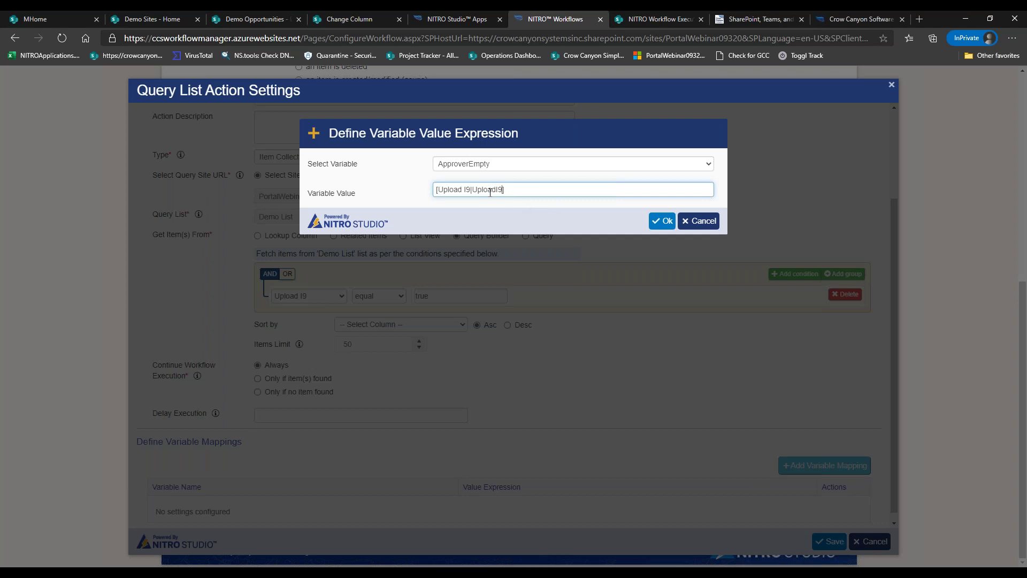
click(656, 222)
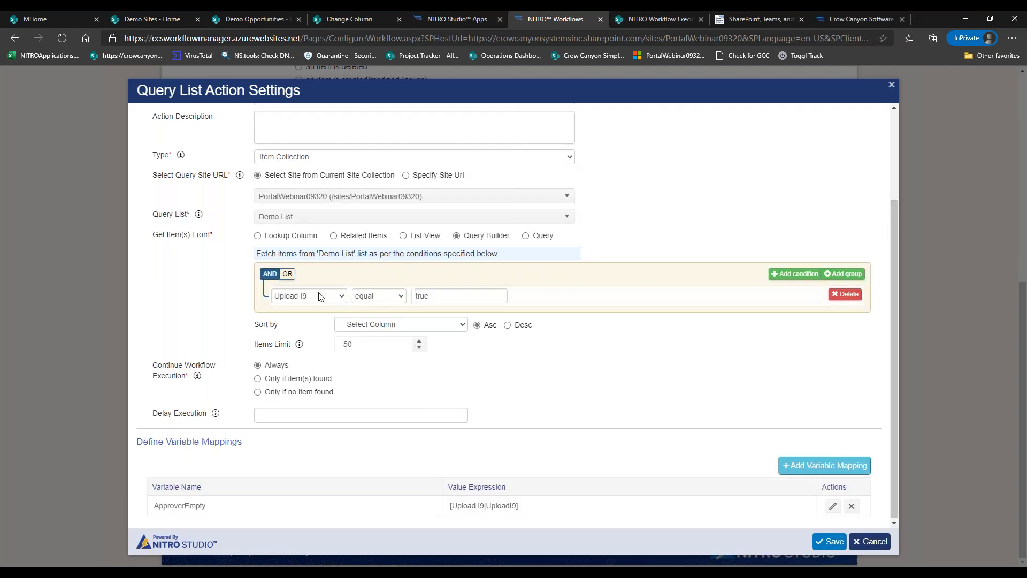
Check the QR Code column's internal name through the Demo List settings, and return to the workflow's query action.
click(348, 23)
click(75, 152)
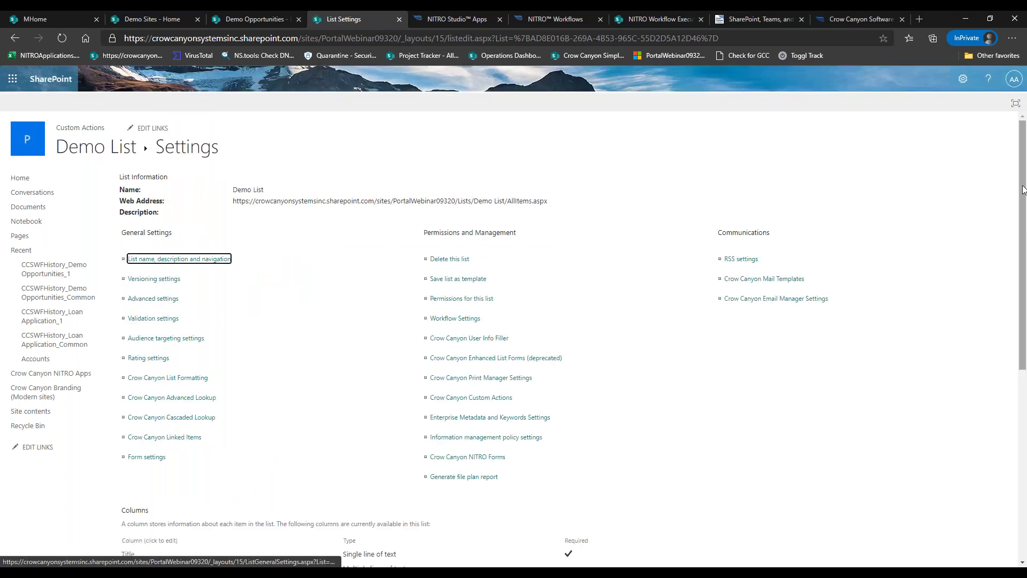
scroll(1026, 235, down, 5)
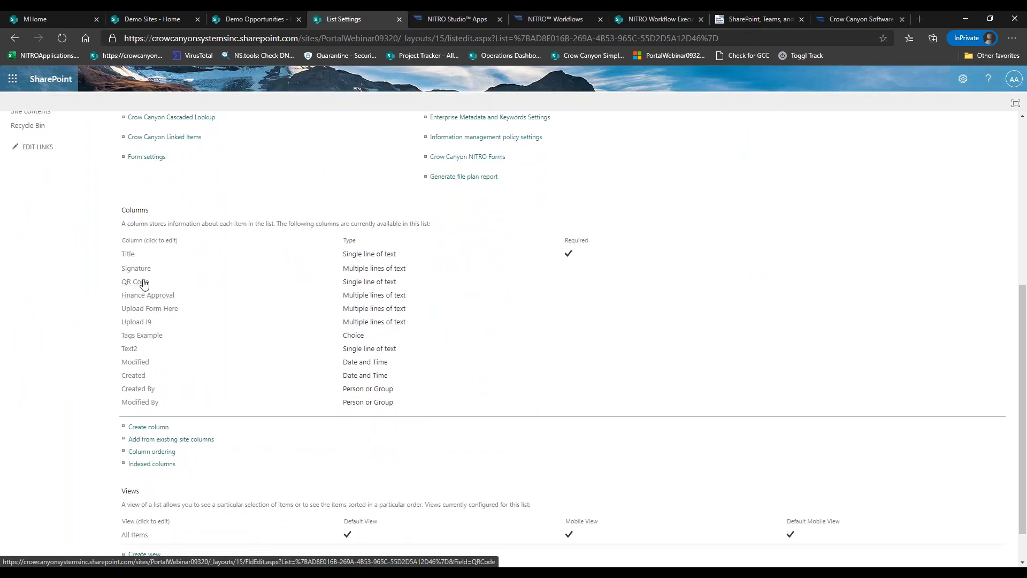
click(137, 282)
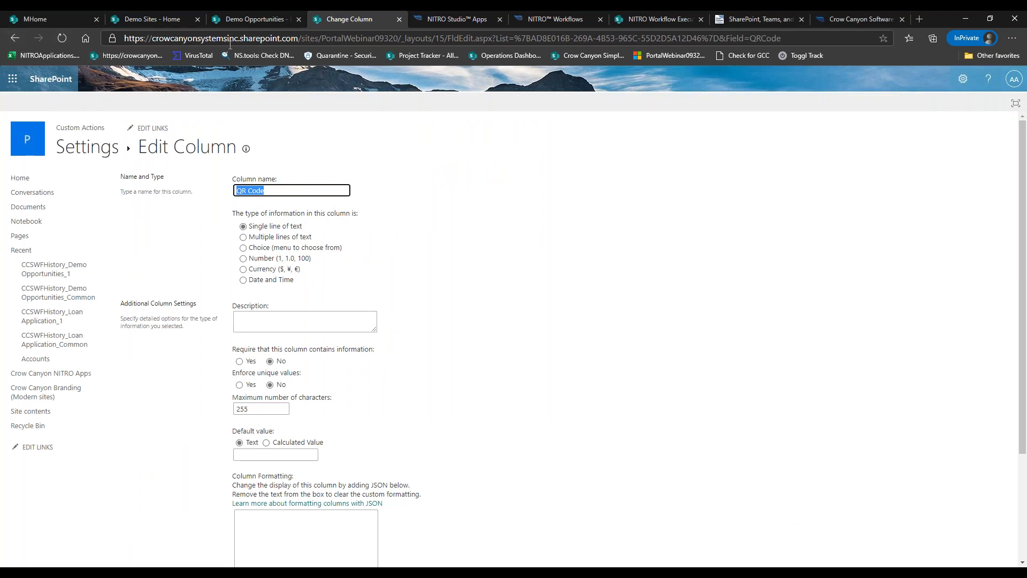
click(15, 38)
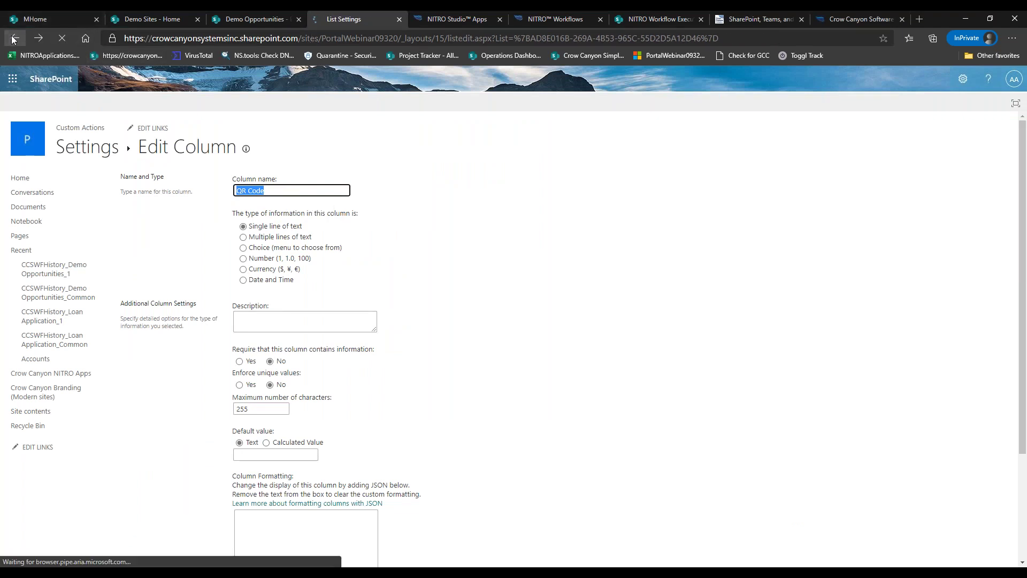
scroll(178, 465, down, 3)
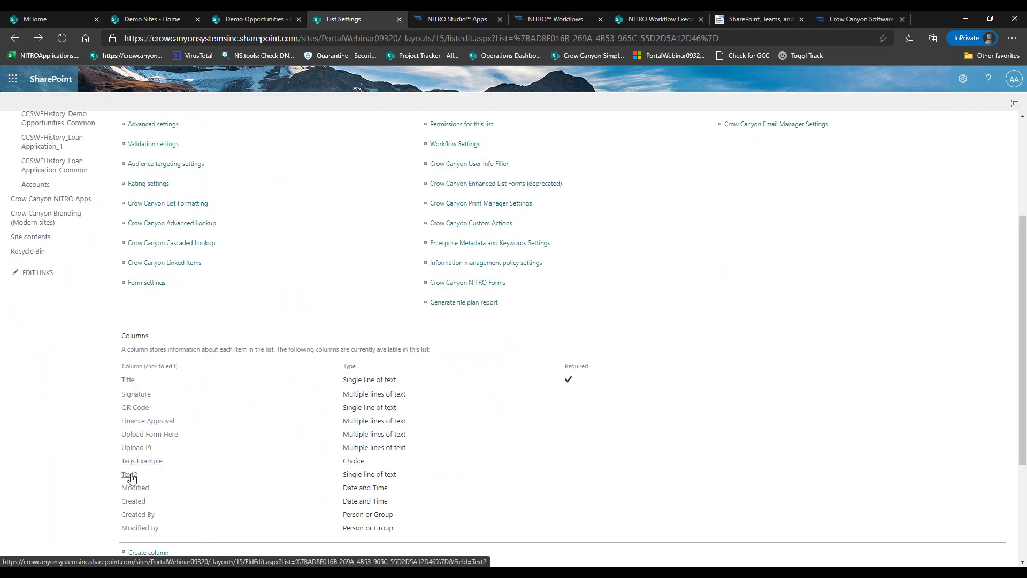
click(554, 24)
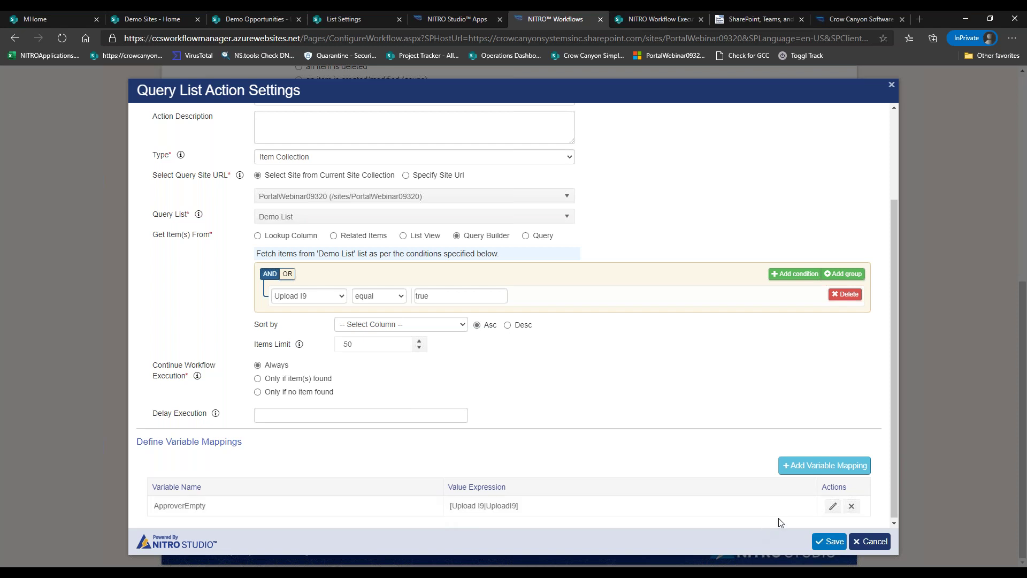
Save the GetDemoListInfo query action with only the ApproverEmpty variable mapping.
click(819, 465)
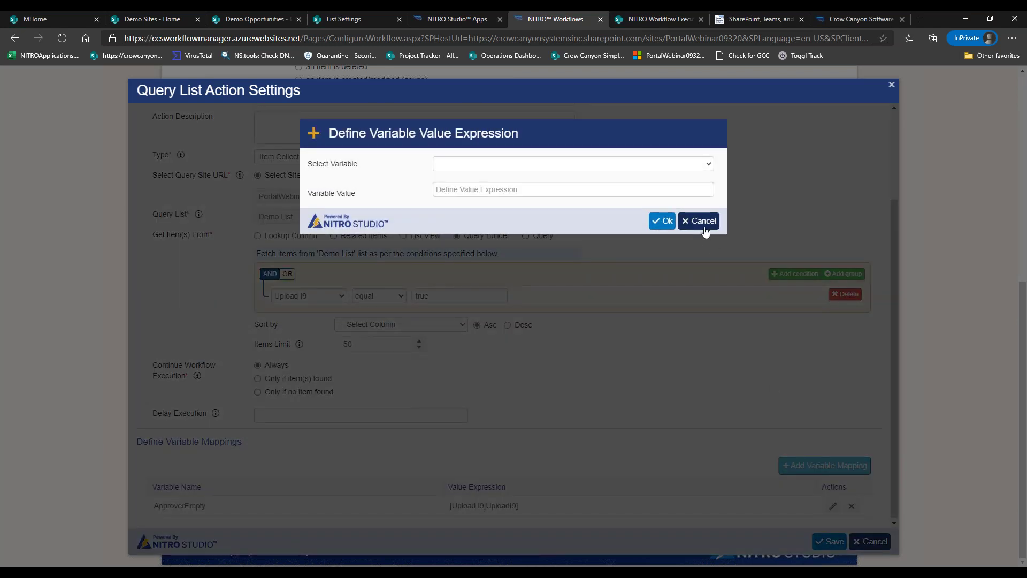
click(704, 229)
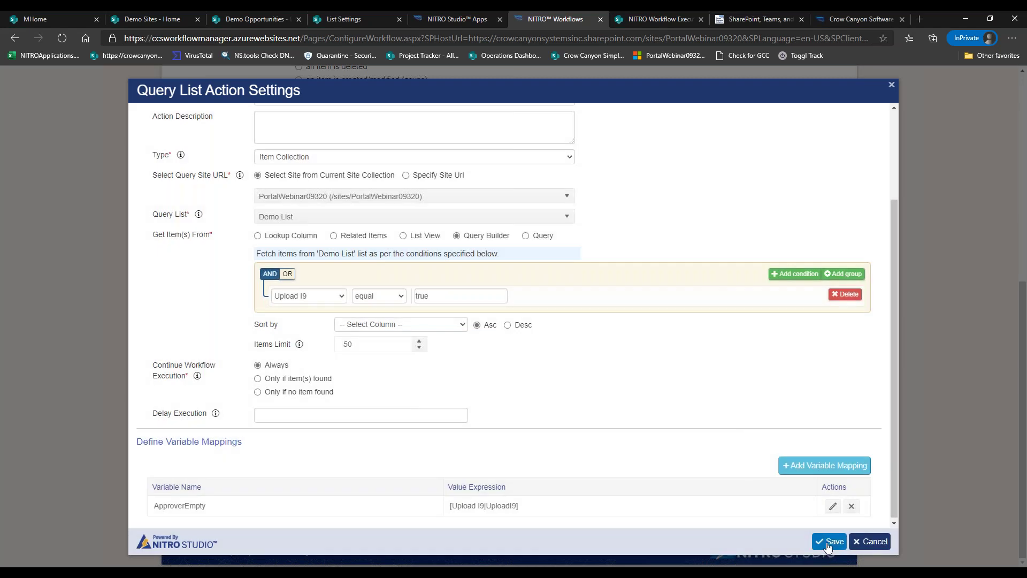
click(827, 542)
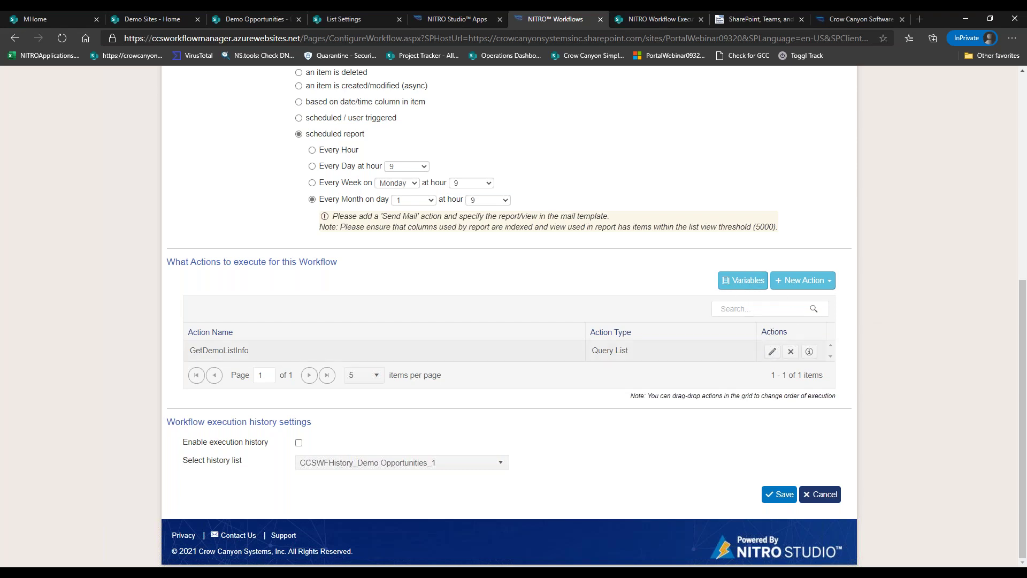
click(808, 282)
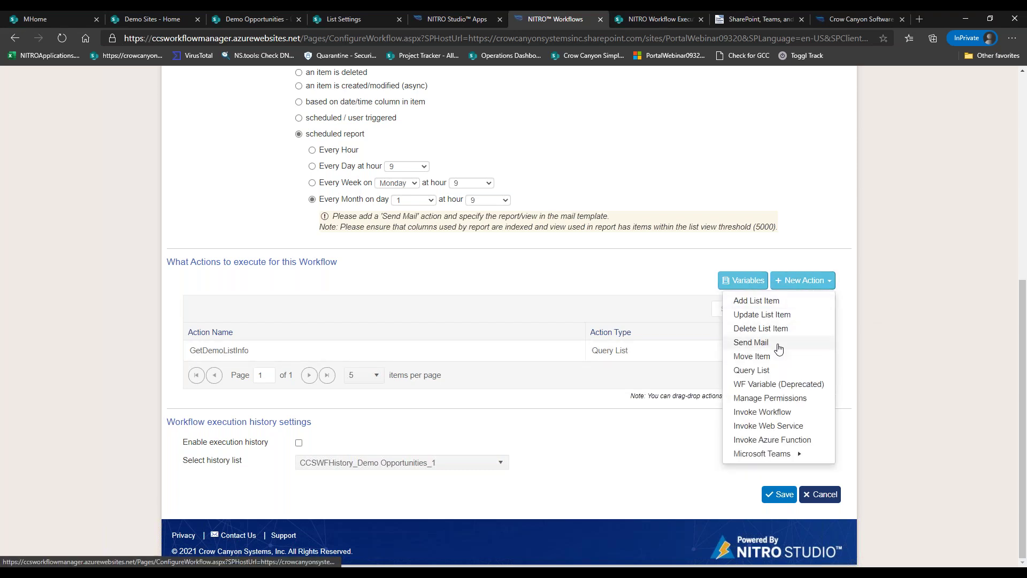
click(778, 315)
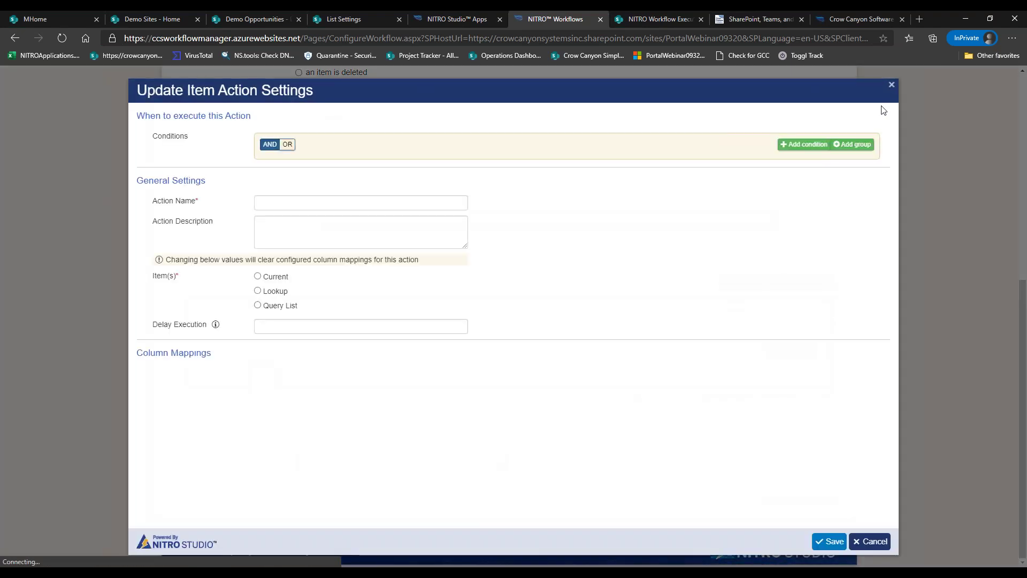
click(890, 86)
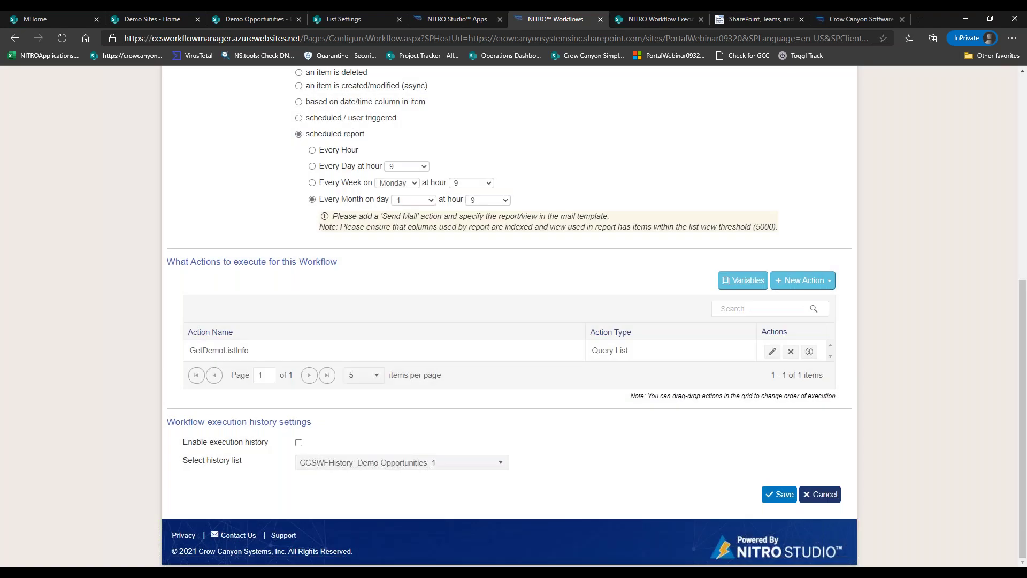
Start an Add List Item action named Create Item with Loan Application as target list, keeping the default content type.
click(804, 280)
click(764, 298)
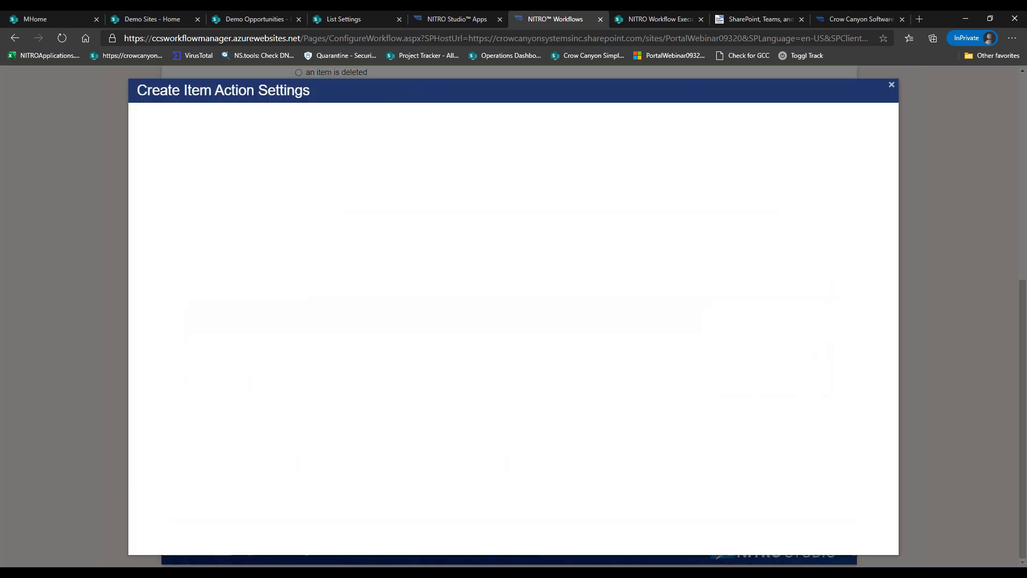
click(324, 203)
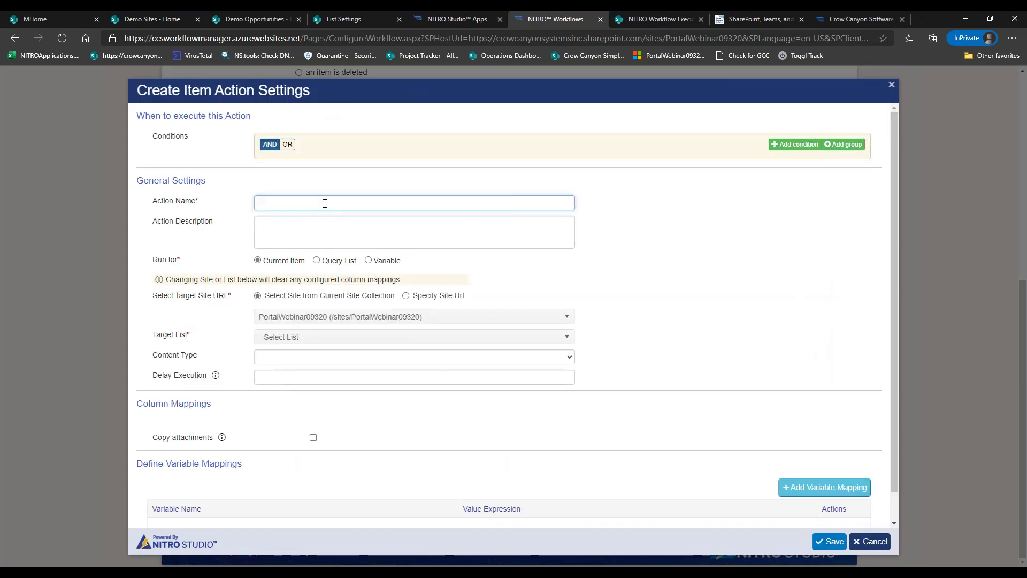
text(Create Item)
click(385, 337)
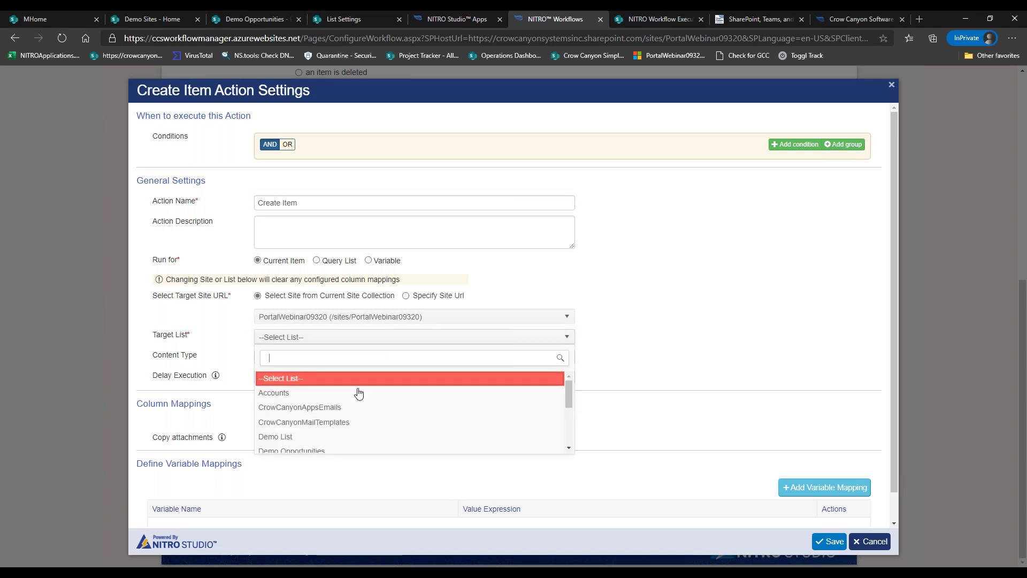
mouse_move(566, 390)
mouse_down()
mouse_move(566, 419)
mouse_move(566, 408)
mouse_up()
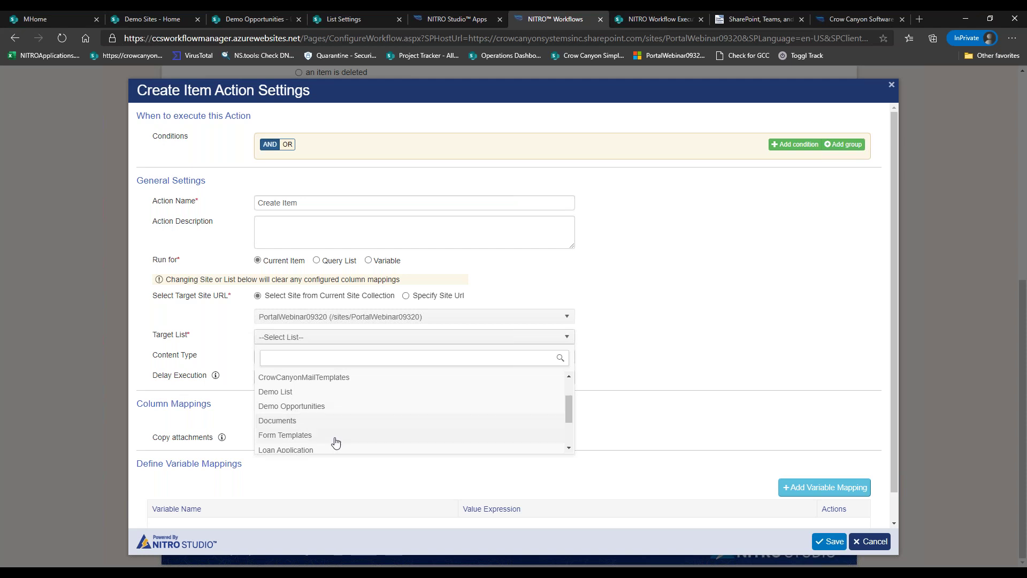
click(312, 450)
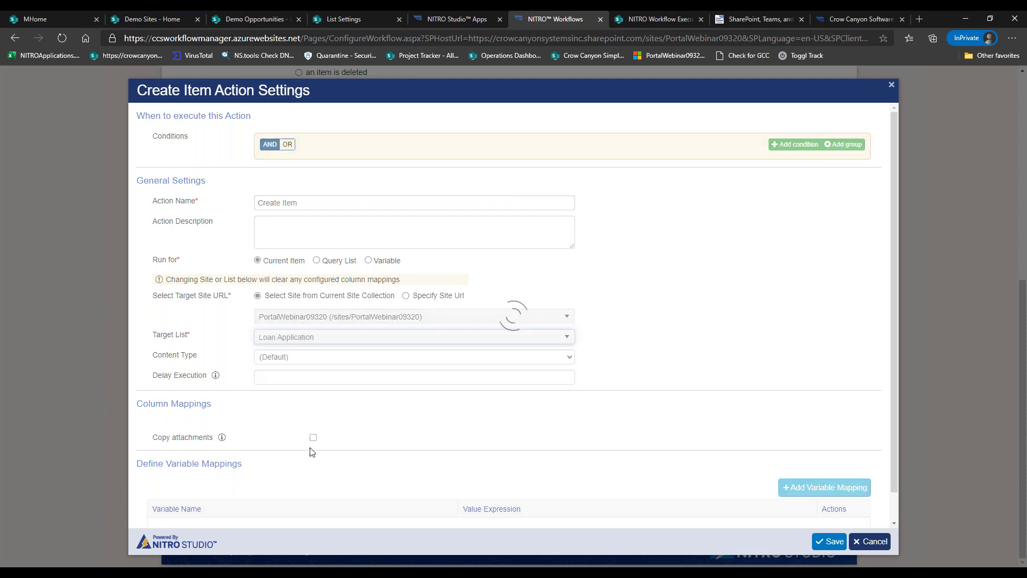
click(311, 357)
click(310, 357)
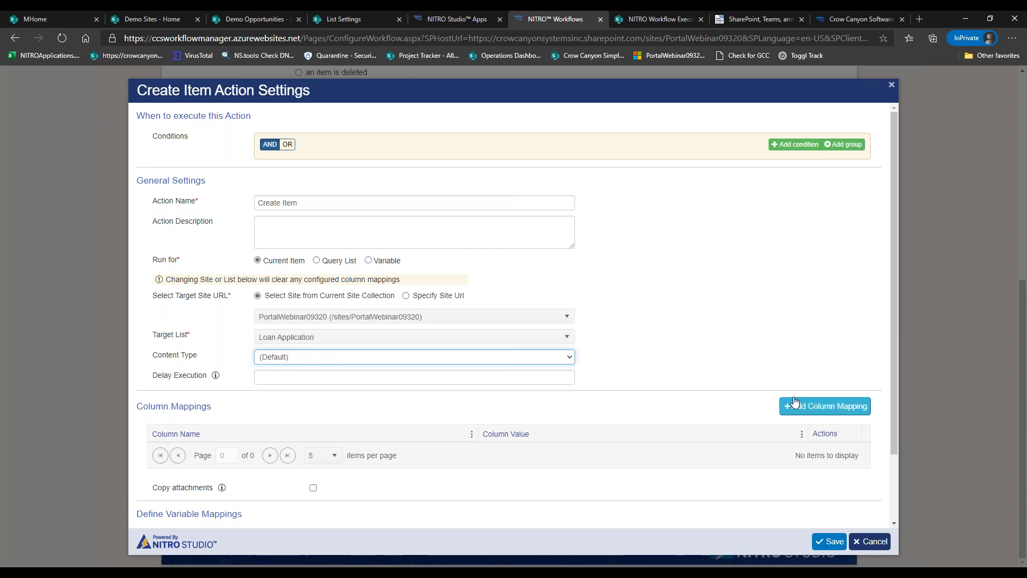
Try mapping the Loan Application Title column to ApproverEmpty##value, and discard both the mapping and the Create Item action.
click(824, 406)
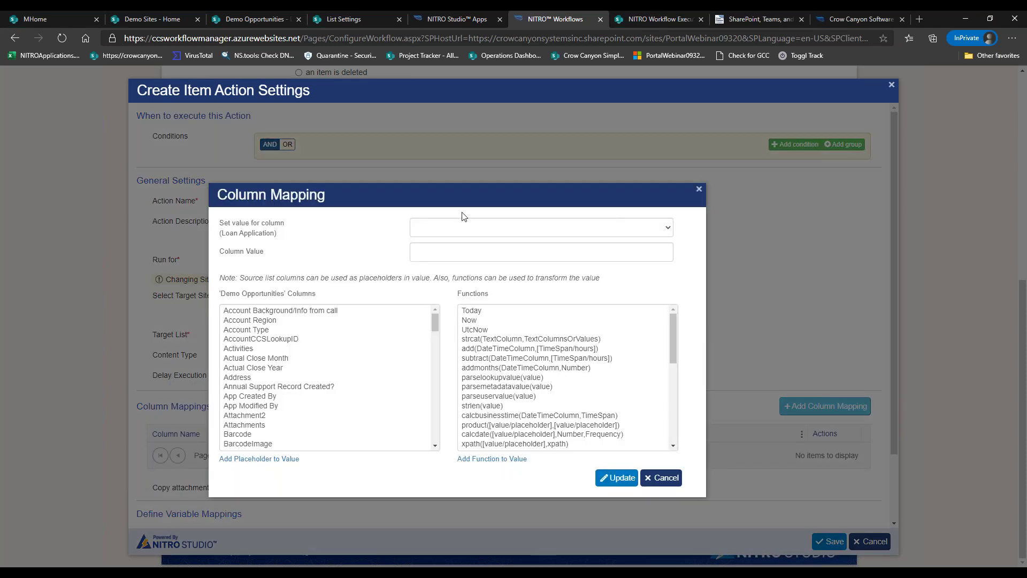
click(465, 228)
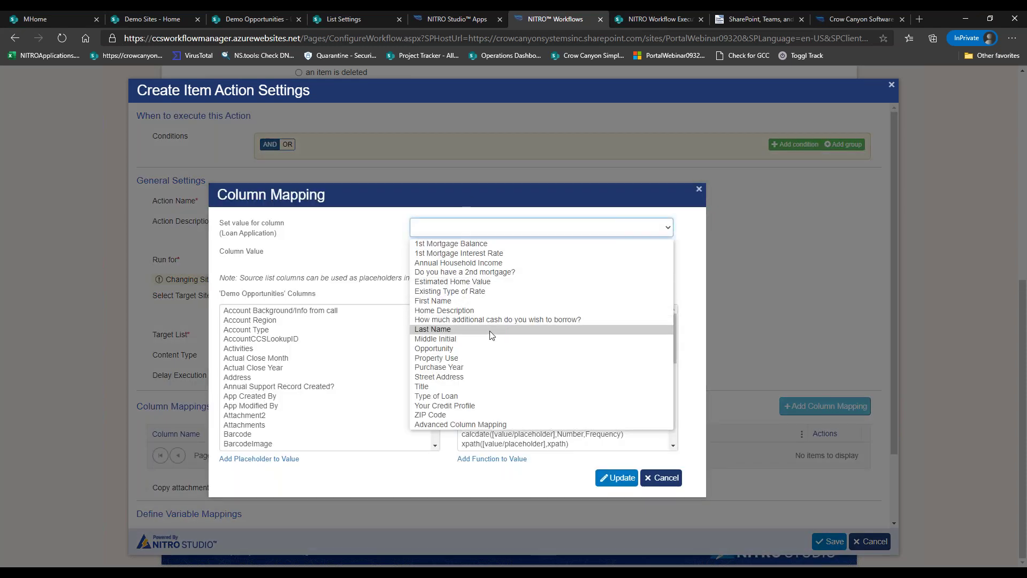
click(460, 387)
click(443, 252)
text(Appro)
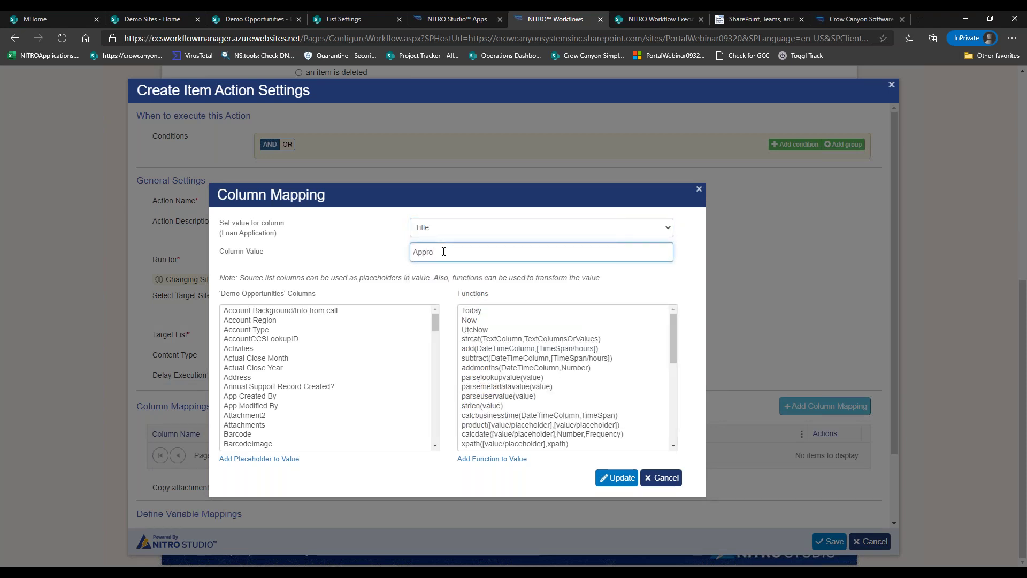
text(verEmpty##value)
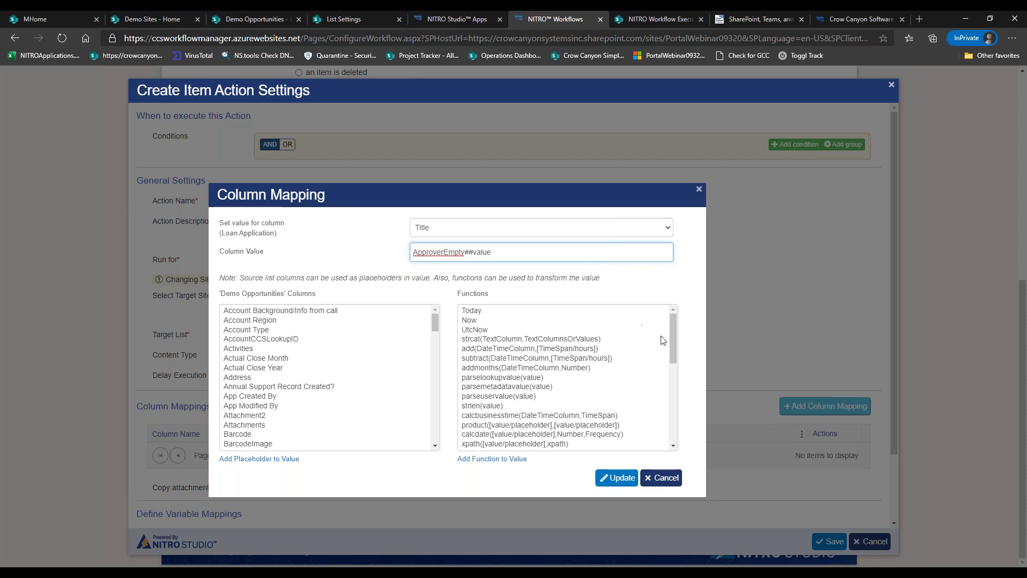
click(674, 341)
drag(511, 261, 351, 250)
click(654, 475)
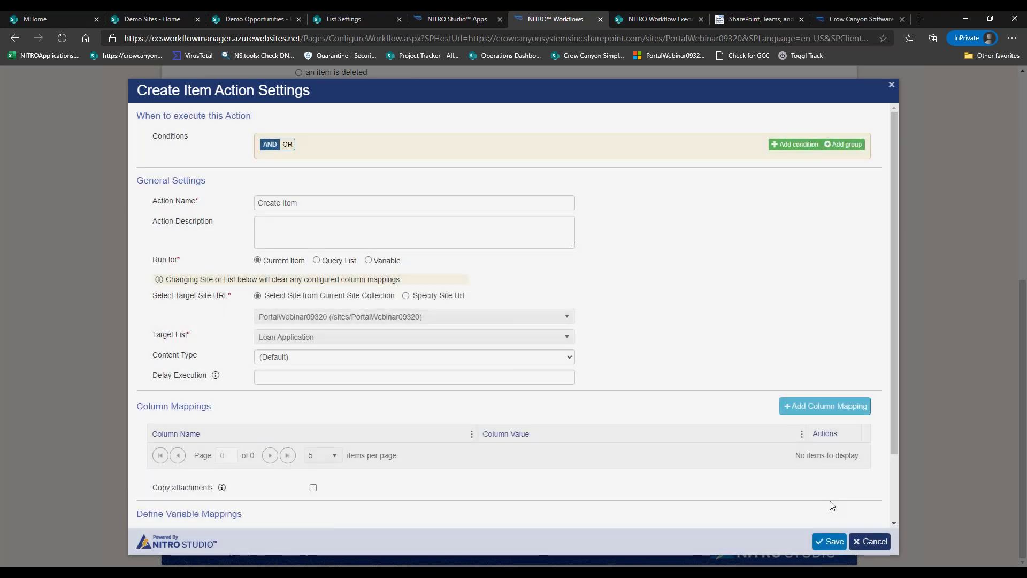
click(864, 541)
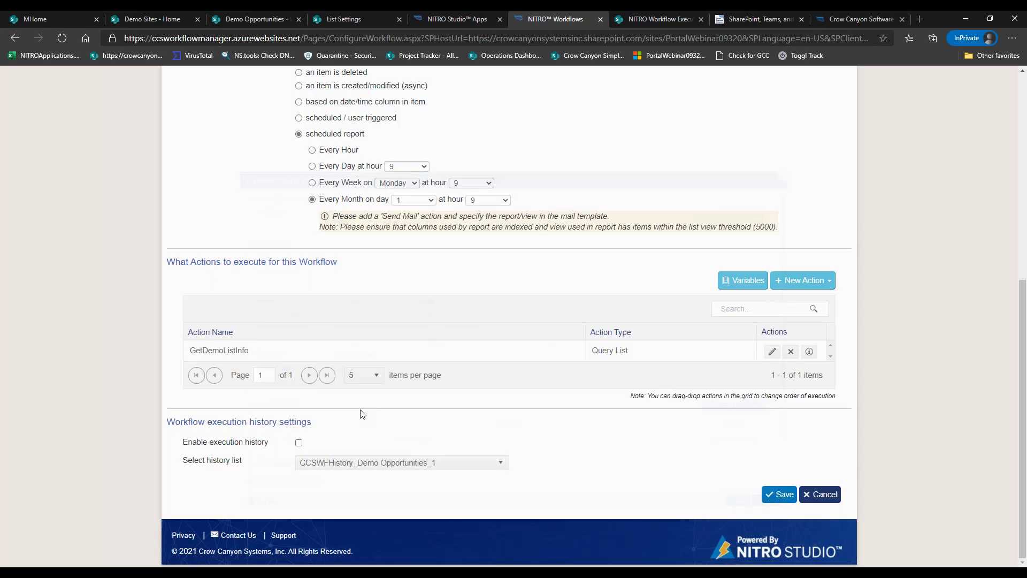
Start a new Add List Item action in the workflow after GetDemoListInfo.
drag(252, 353, 225, 351)
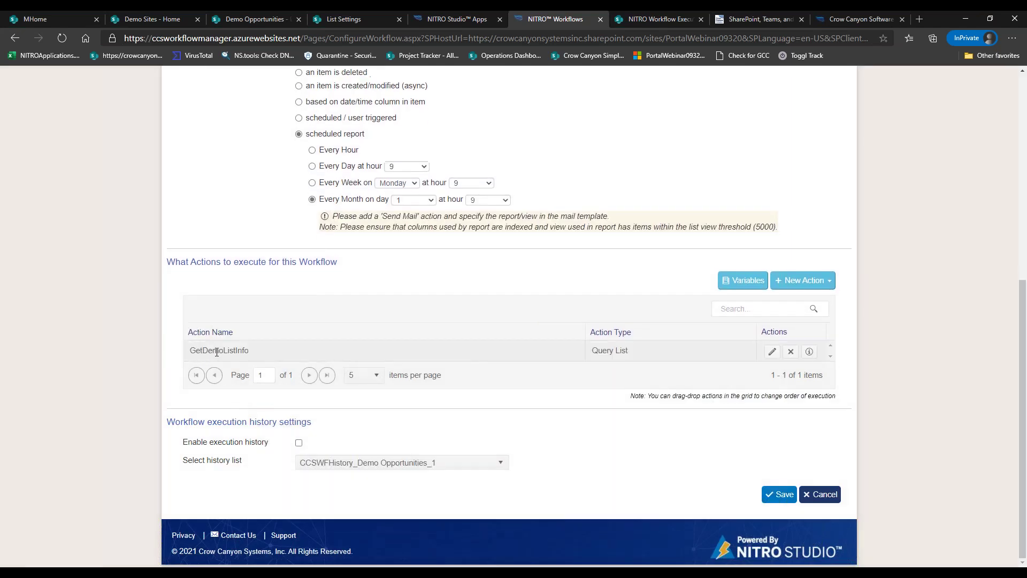
click(789, 287)
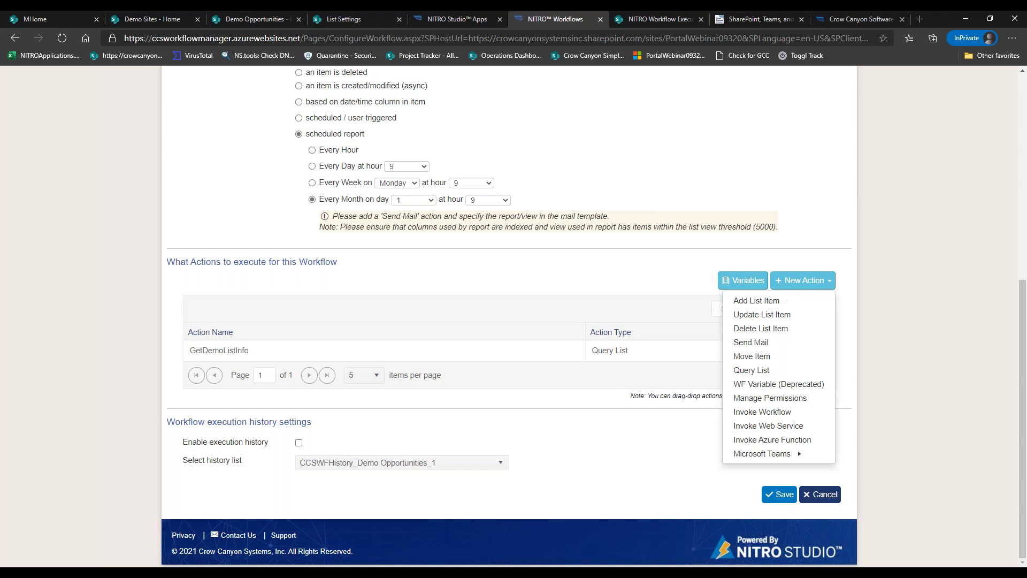
click(786, 301)
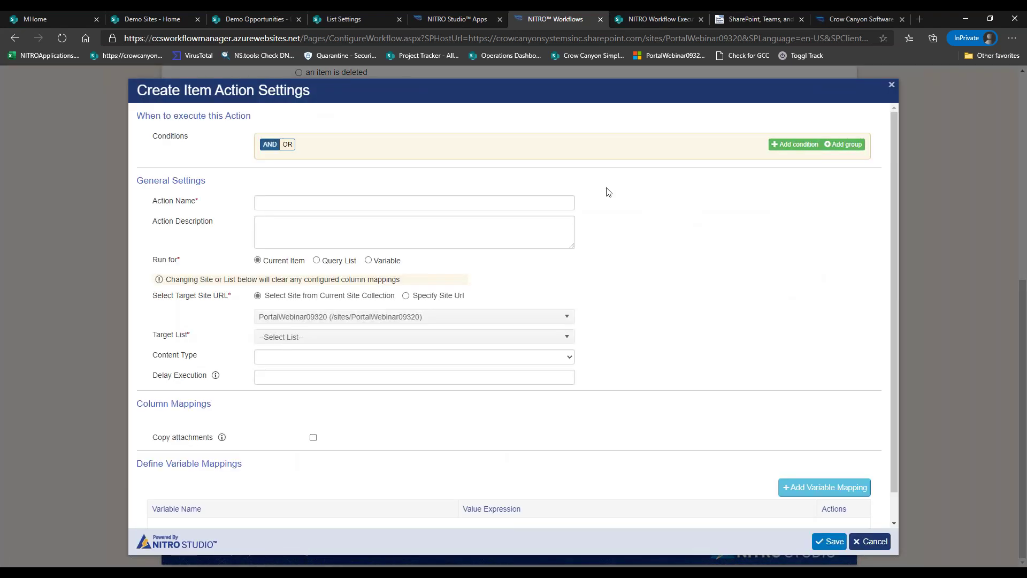
click(818, 487)
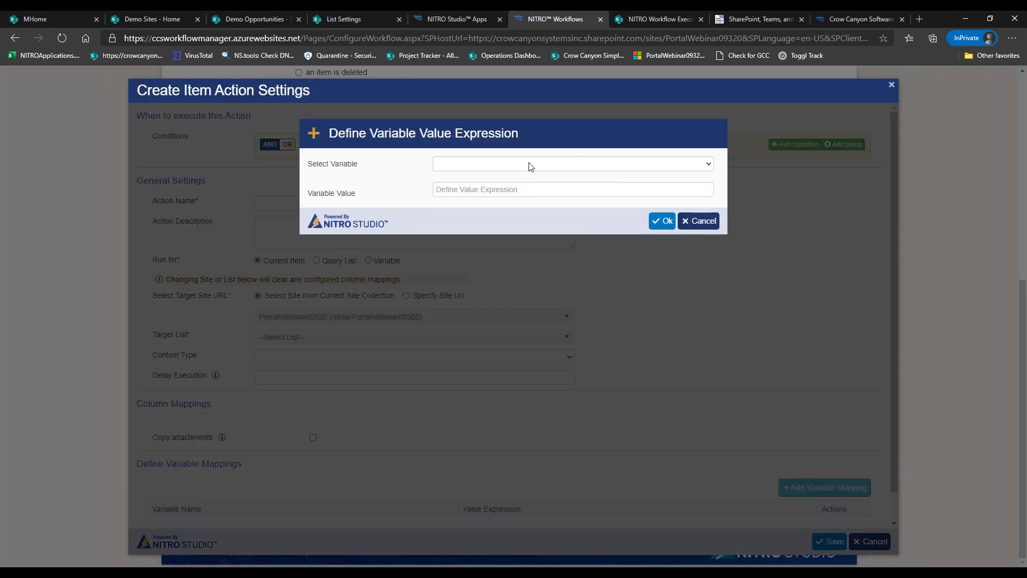
click(529, 166)
click(701, 221)
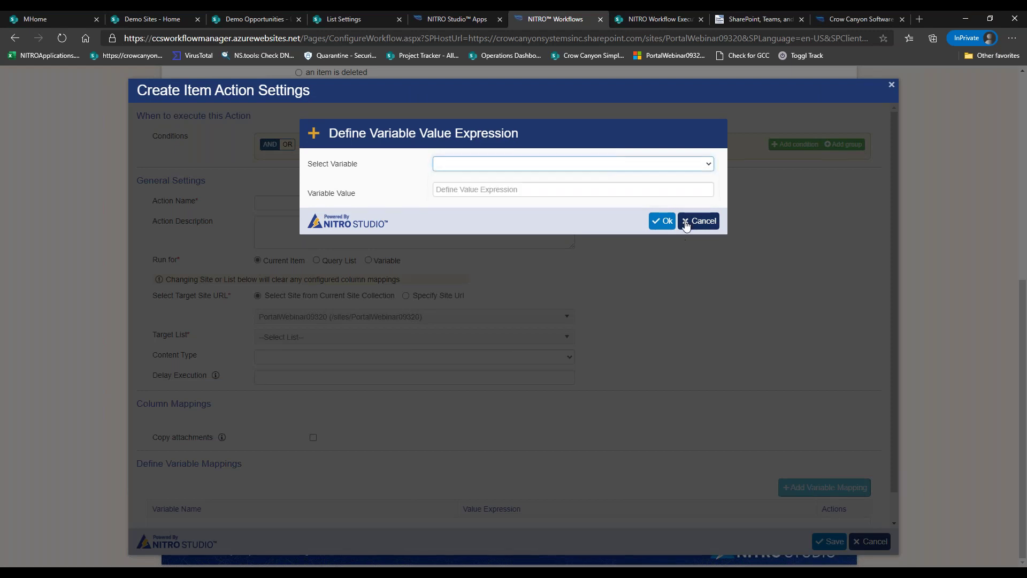
click(701, 220)
Choose Loan Application as the target list of the Create Item action.
click(393, 338)
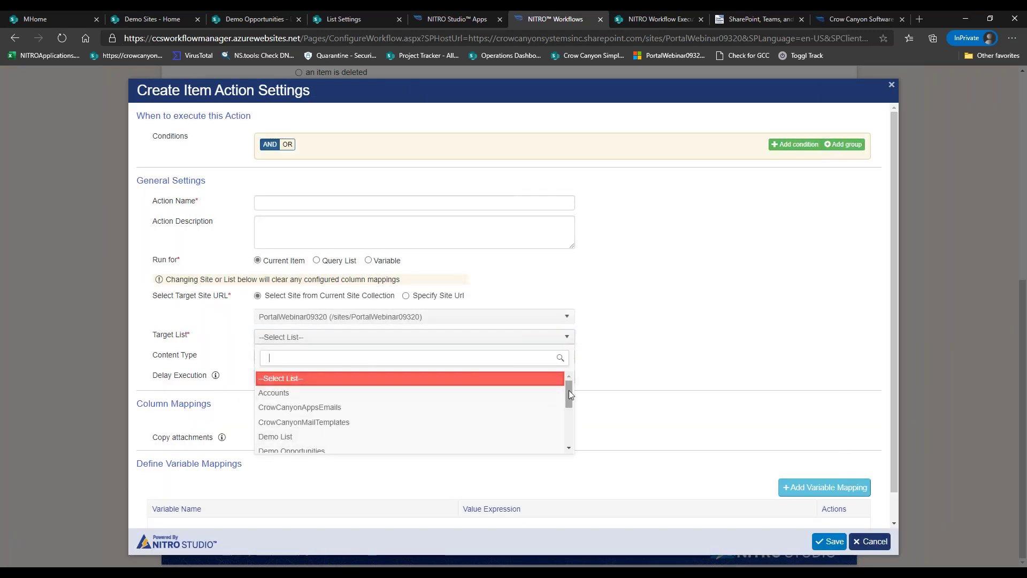
scroll(495, 428, down, 1)
scroll(357, 436, up, 1)
drag(569, 405, 570, 409)
scroll(413, 428, down, 1)
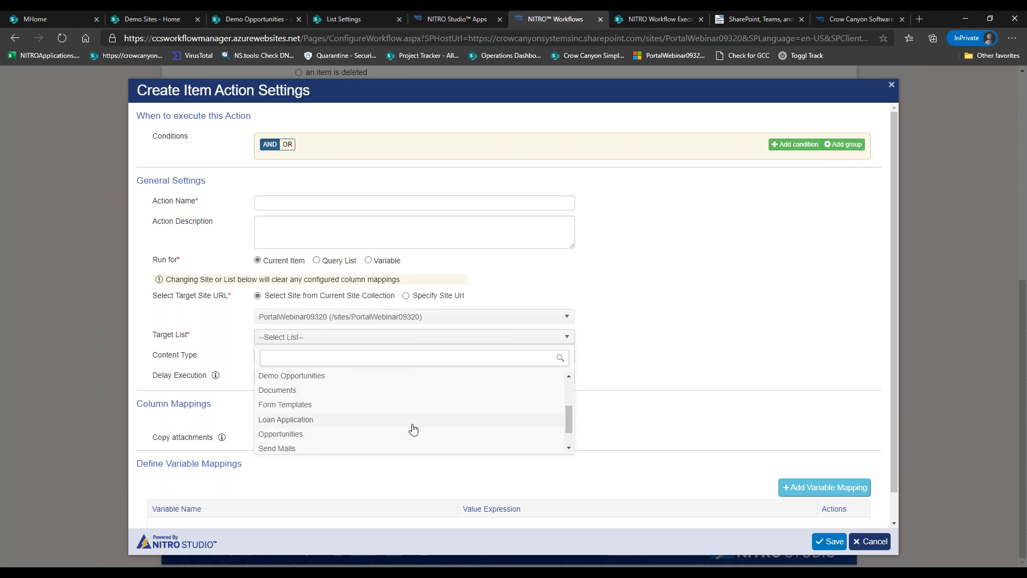
click(362, 422)
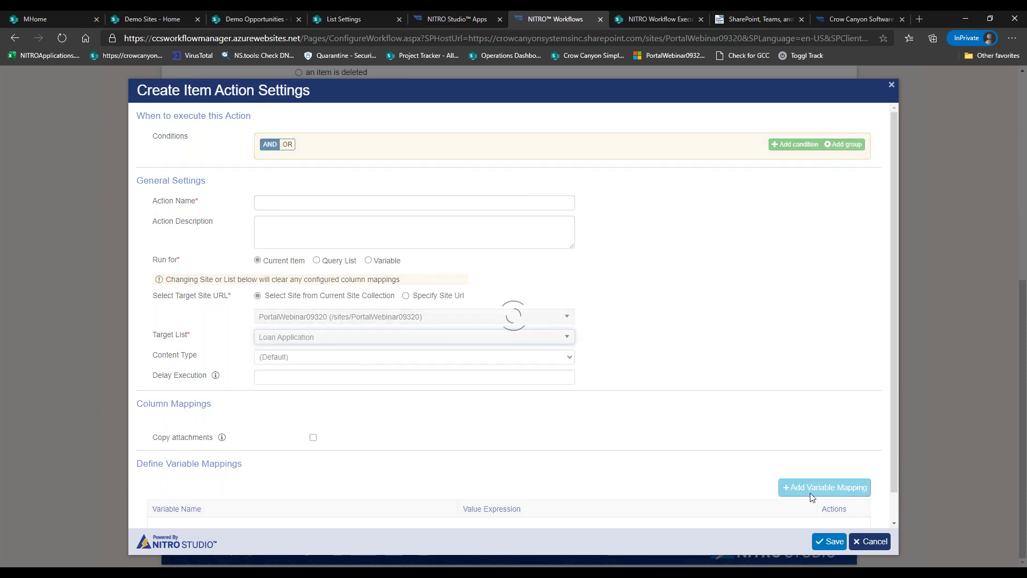
Add a column mapping that fills the Title column with GetDemoListInfo##[Upload I9|UploadI9].
click(825, 412)
click(460, 228)
click(451, 386)
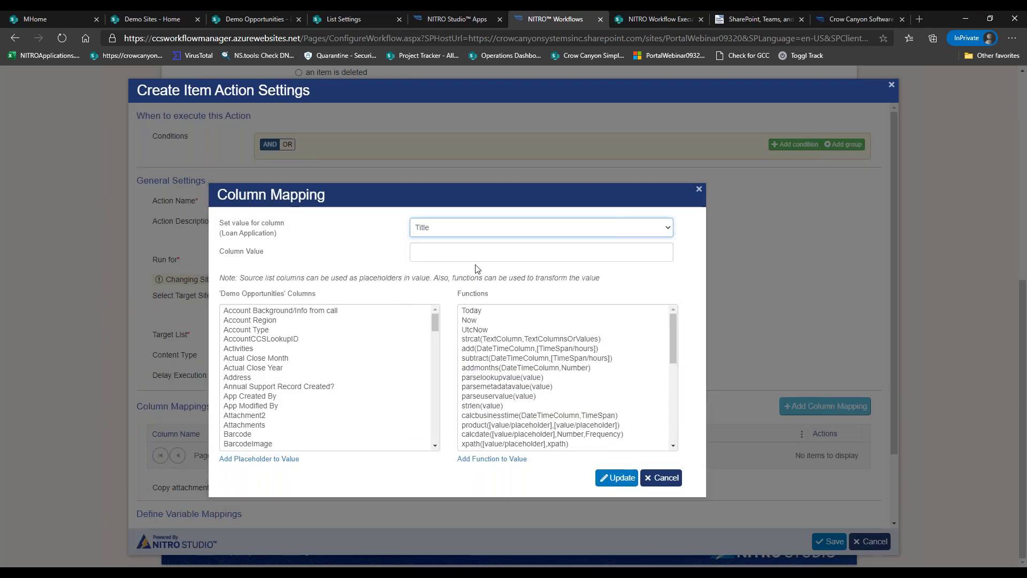
click(455, 254)
text(GetDemoListInfo##[)
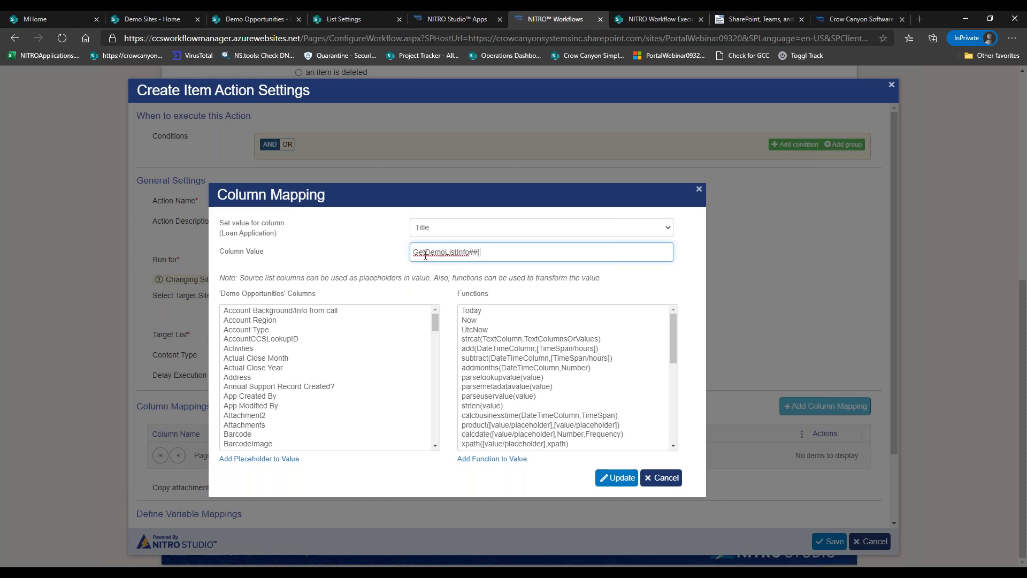
drag(424, 252, 470, 256)
click(491, 253)
text(Upload I9]UploadI9])
Review the Title mapping's expression and the available functions, and discard the mapping together with the Create Item action.
drag(414, 252, 471, 250)
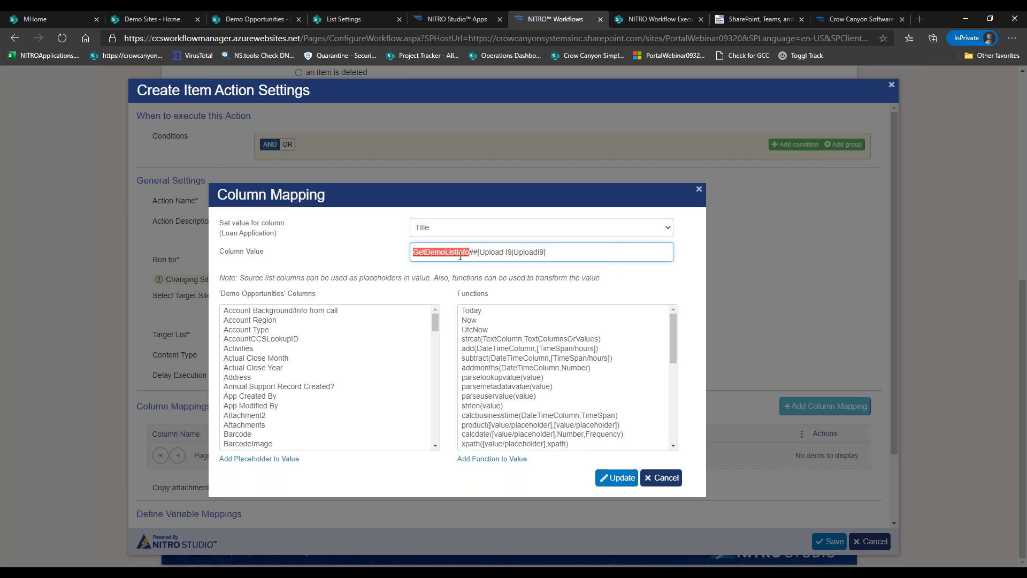
click(469, 252)
drag(466, 252, 388, 260)
click(493, 256)
drag(415, 252, 555, 248)
drag(675, 335, 675, 351)
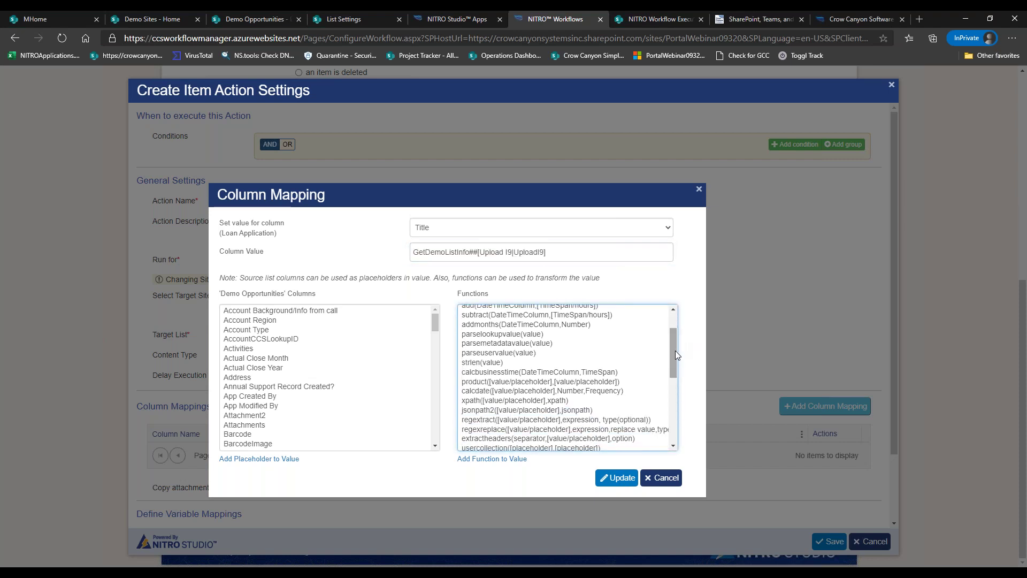
scroll(672, 351, up, 1)
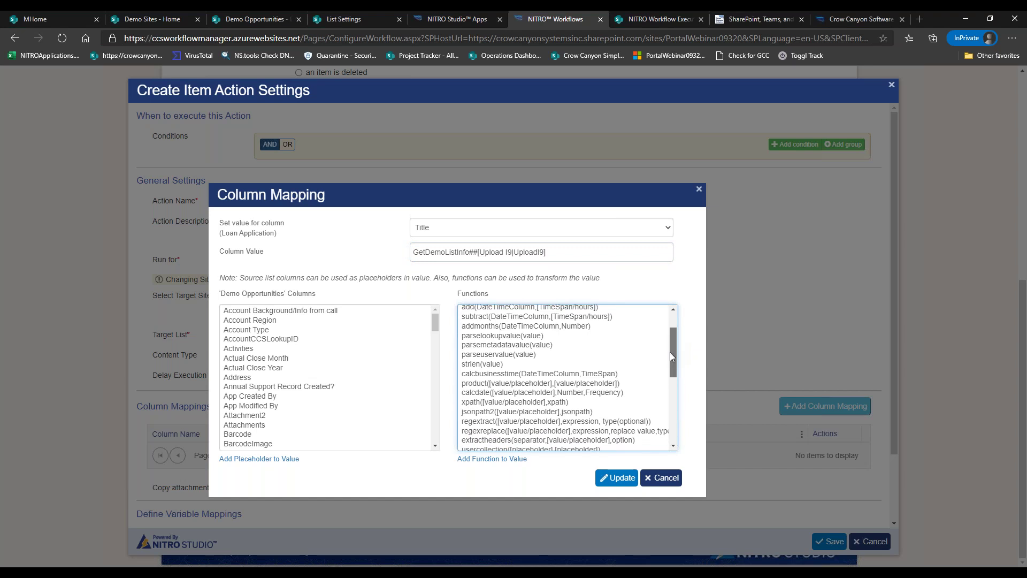
scroll(669, 352, down, 5)
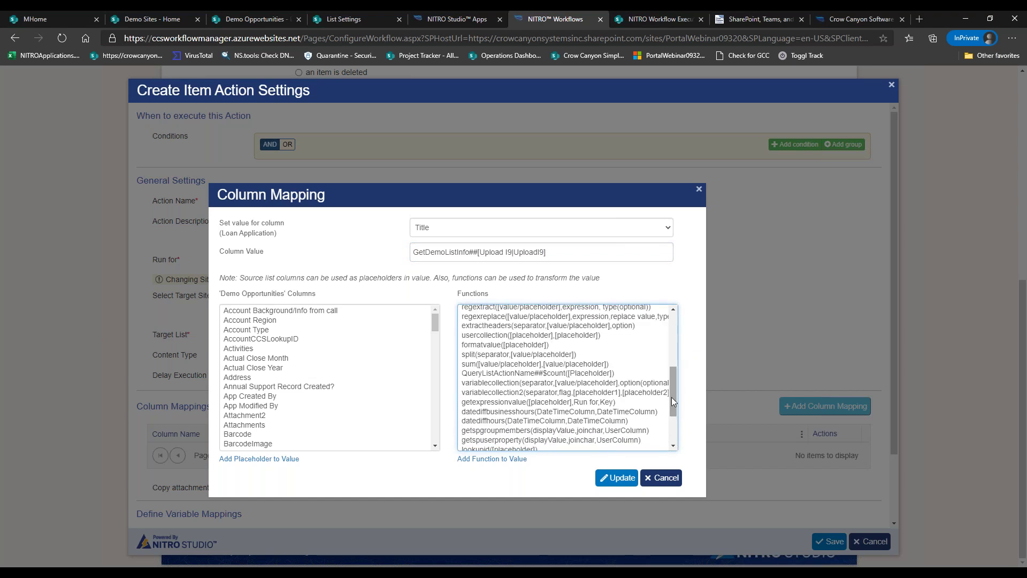
click(659, 480)
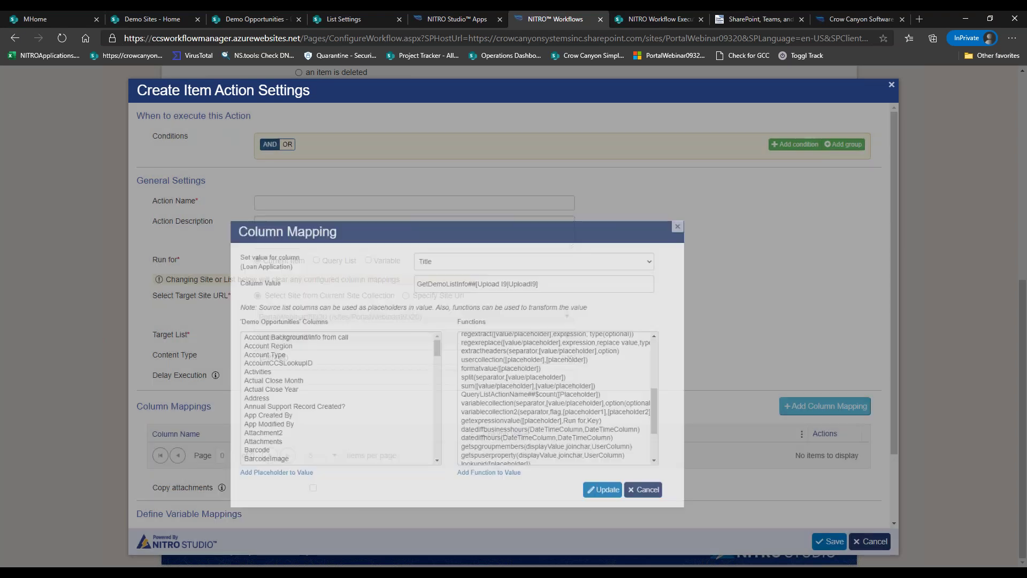
click(854, 542)
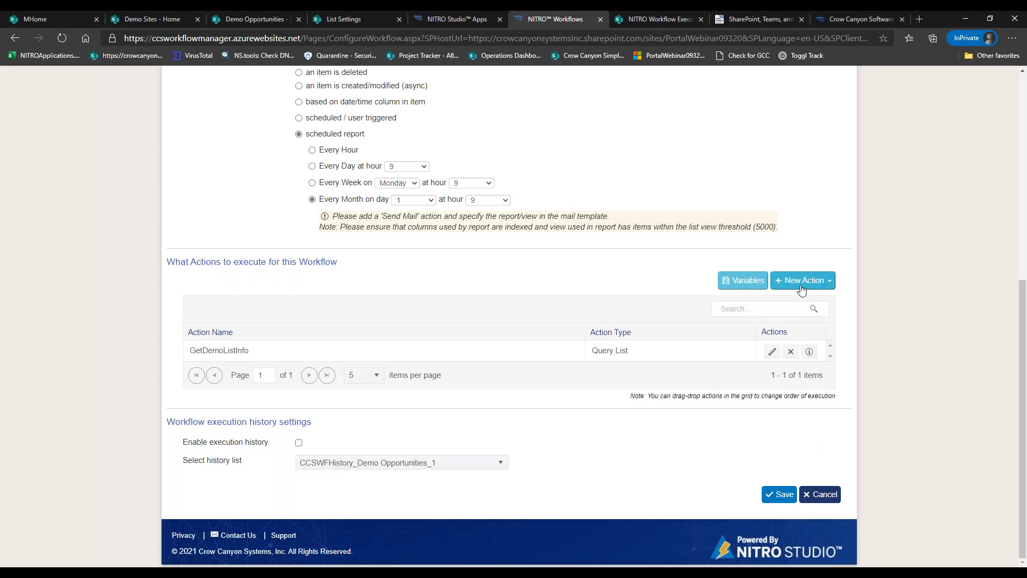
Try getting the GetDemoListInfo query's items from Related Items, and discard the change.
click(770, 354)
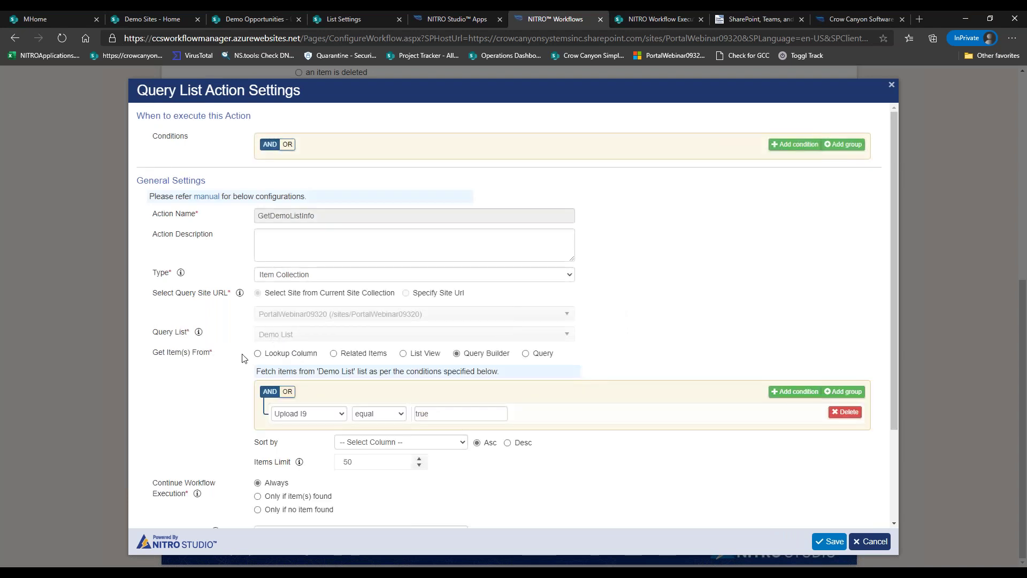
click(374, 358)
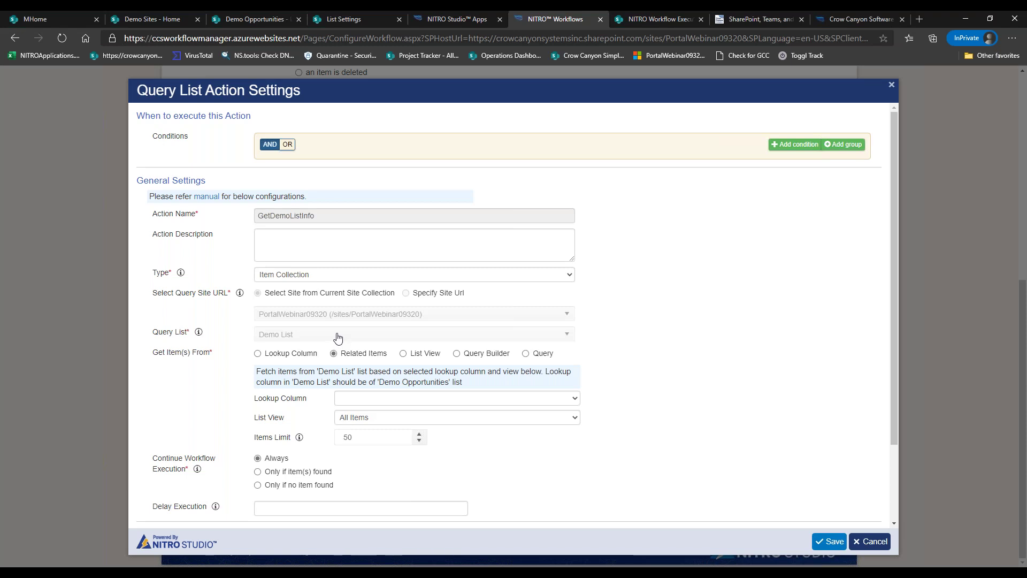
click(867, 542)
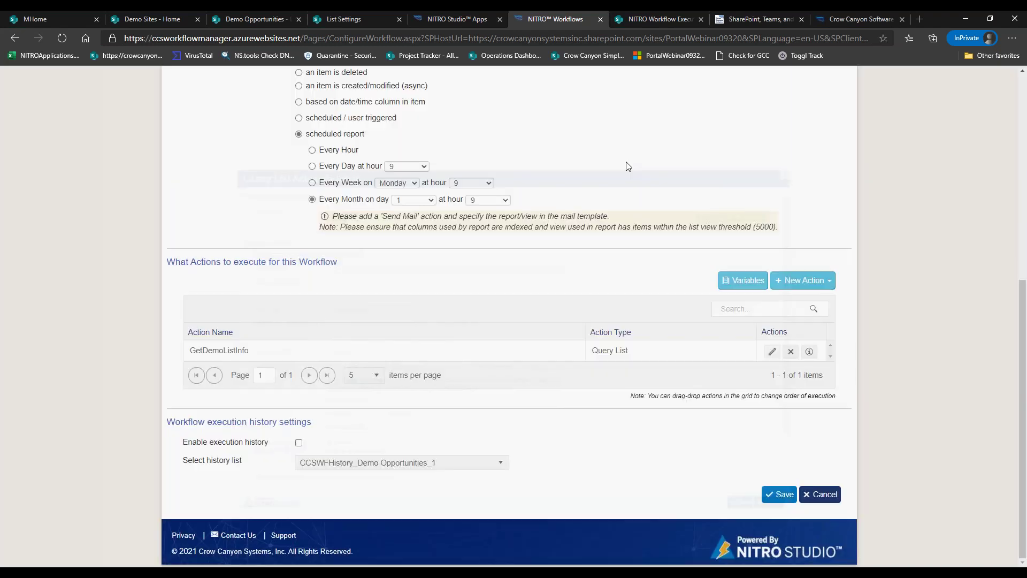
Open the NITRO Workflows configuration of the IT Helpdesk site through its Application Administration page.
click(172, 21)
click(234, 199)
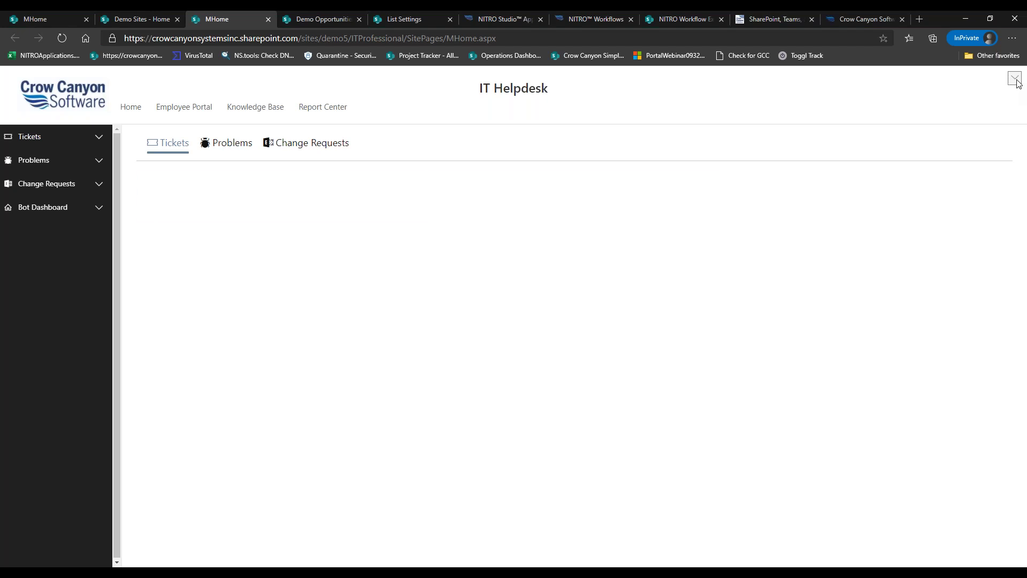
click(1016, 80)
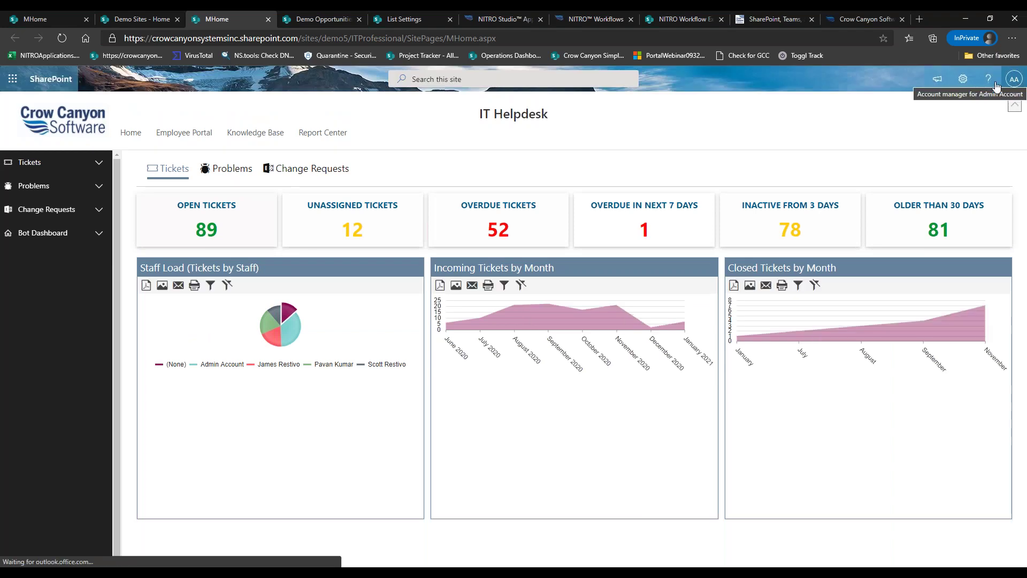
click(963, 78)
click(908, 189)
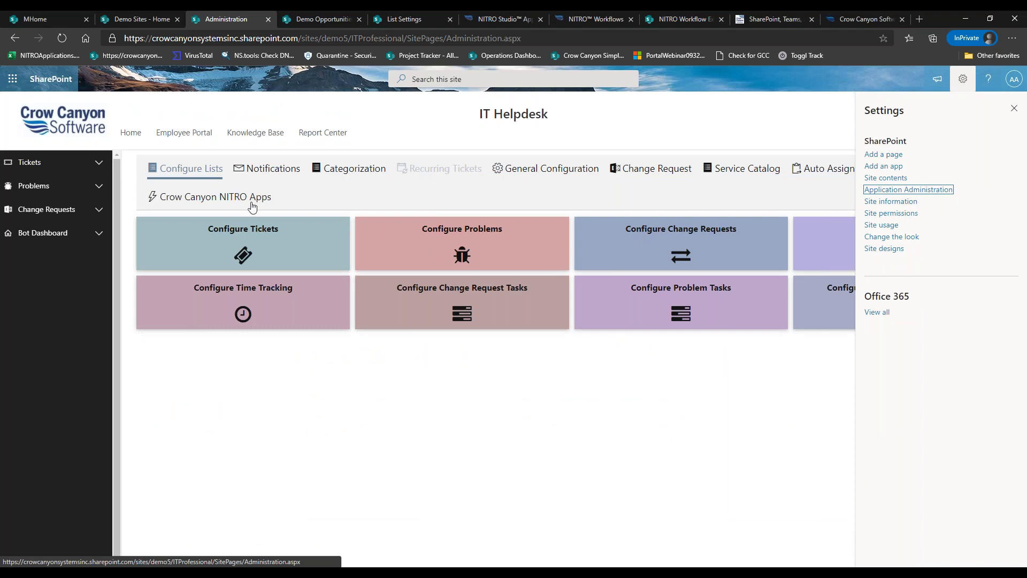
click(252, 207)
click(441, 244)
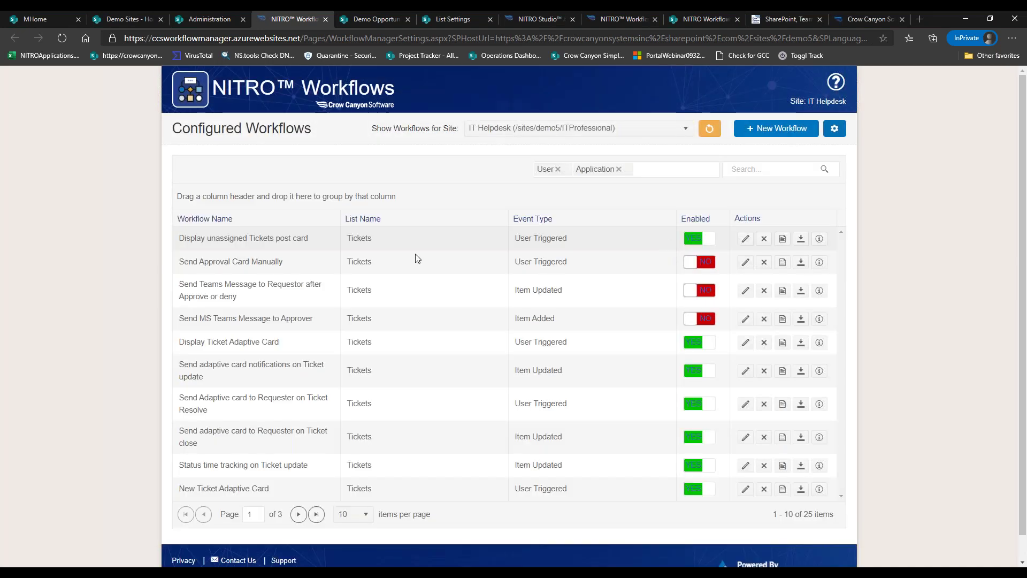
Create a new workflow named Update Item Tasks for the Tickets list.
click(766, 132)
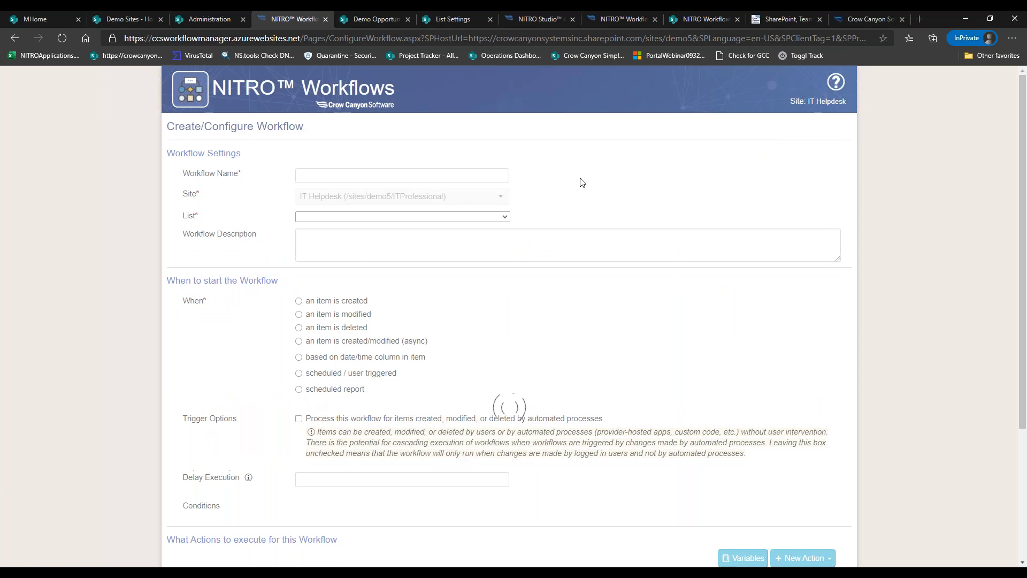
click(435, 172)
text(Update Item Tasks)
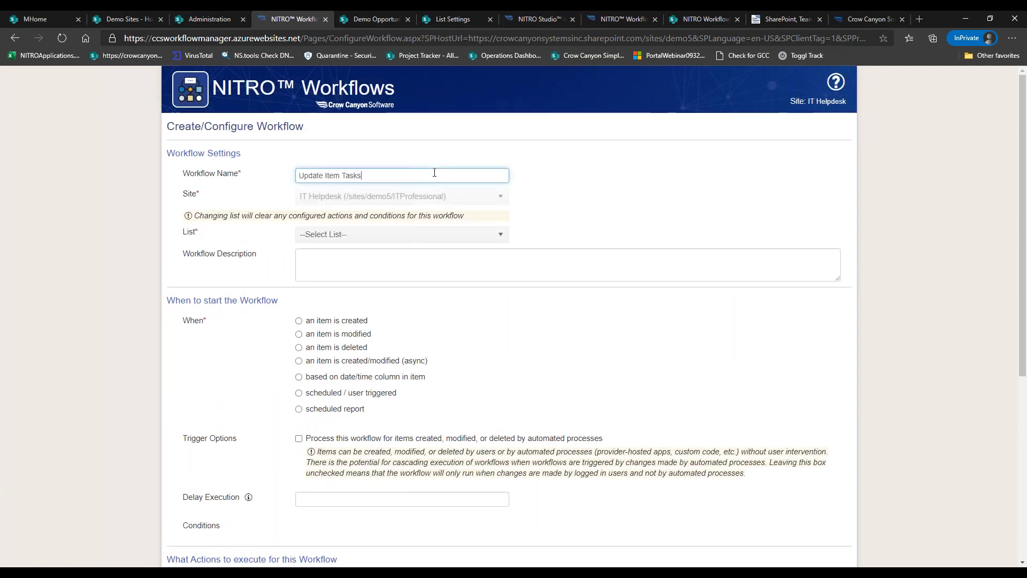
click(444, 233)
drag(501, 286, 503, 340)
click(393, 303)
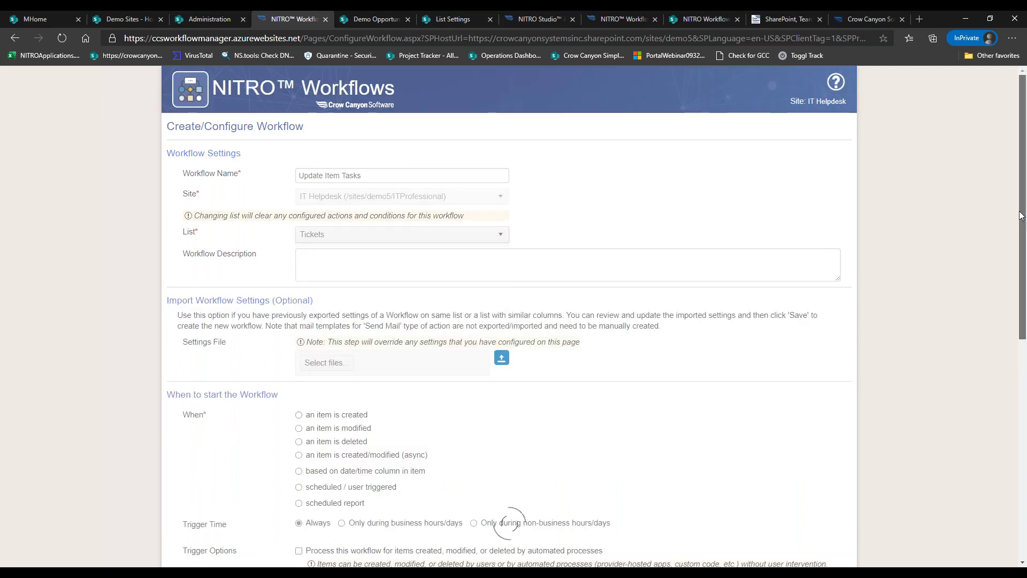
Set the workflow to start when an item is created/modified (async), 10 minutes after the item is modified.
drag(1021, 216, 1020, 301)
click(299, 337)
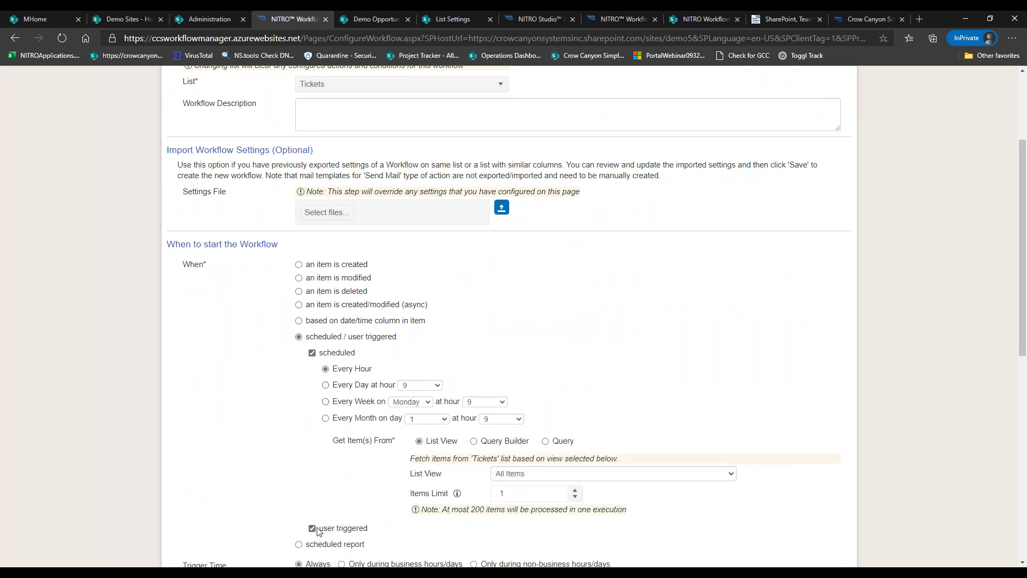
click(312, 529)
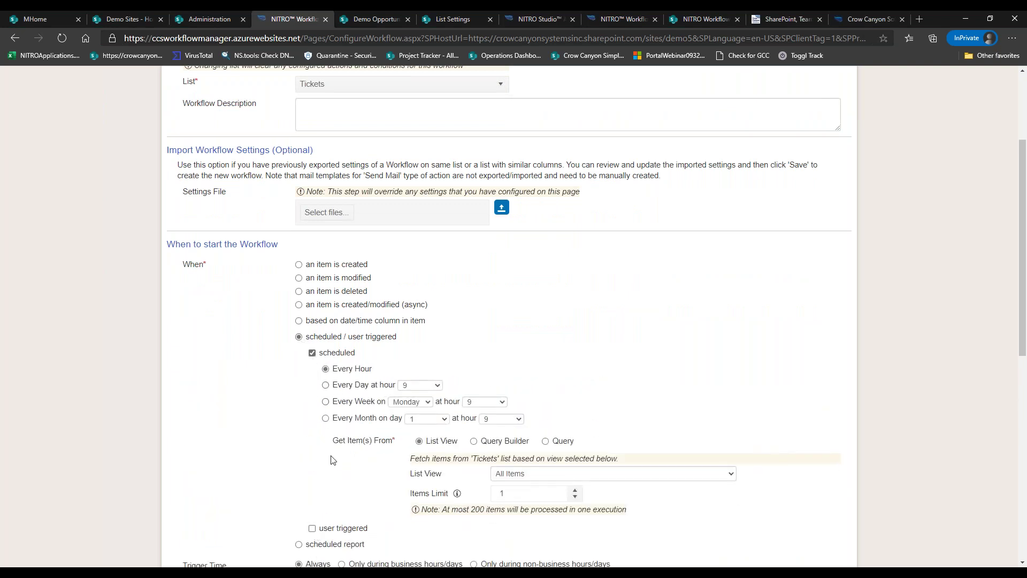
click(299, 305)
click(323, 325)
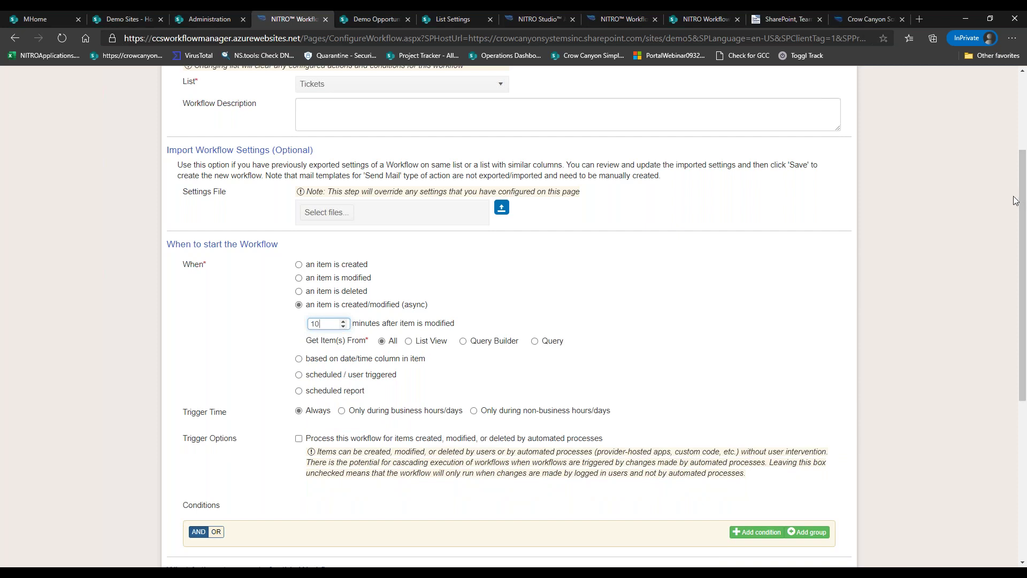
Add a workflow condition that Request Status equals afterchange:Closed.
scroll(1025, 200, down, 2)
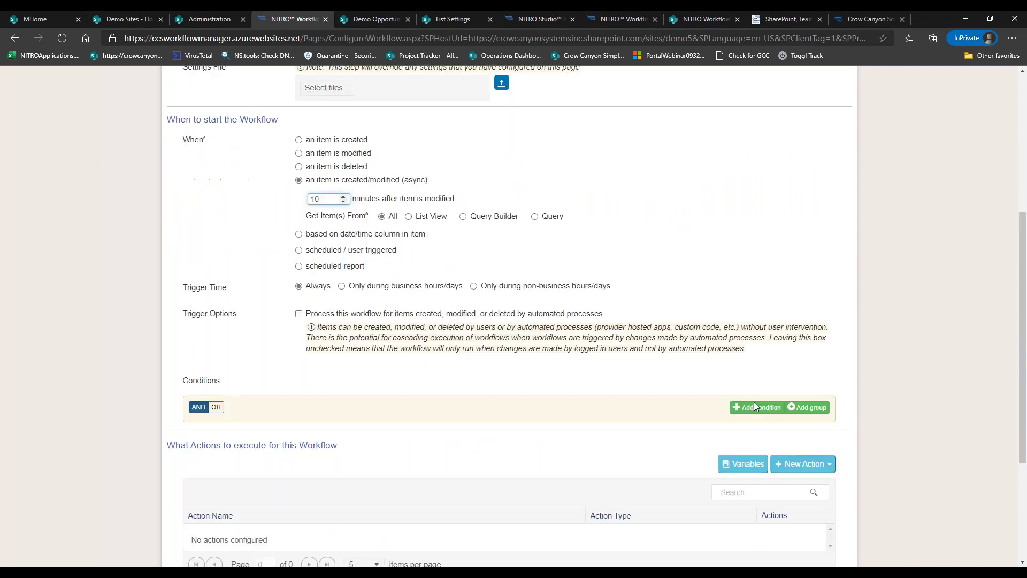
click(755, 407)
click(349, 435)
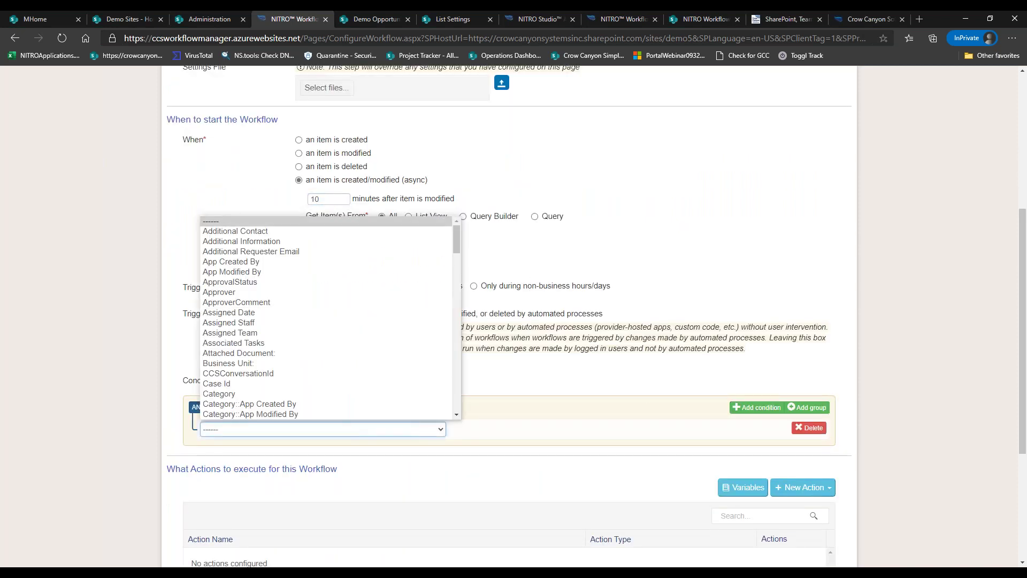
drag(458, 233, 453, 377)
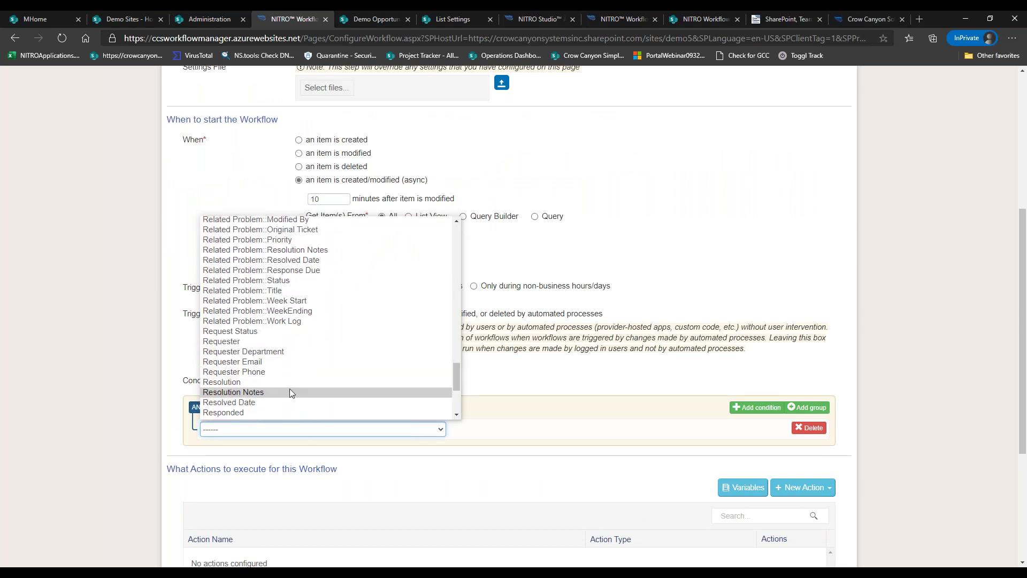
click(298, 332)
click(473, 430)
click(470, 444)
click(529, 428)
text(afterchange:Closed)
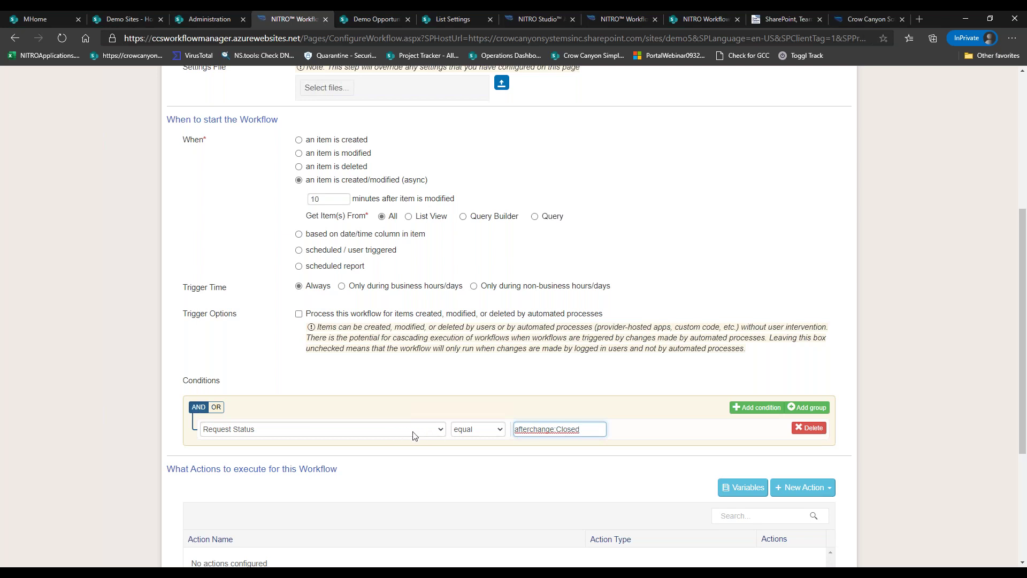
Try replacing Closed in the Request Status condition with a bracketed placeholder, and restore the value Closed.
drag(515, 428, 559, 430)
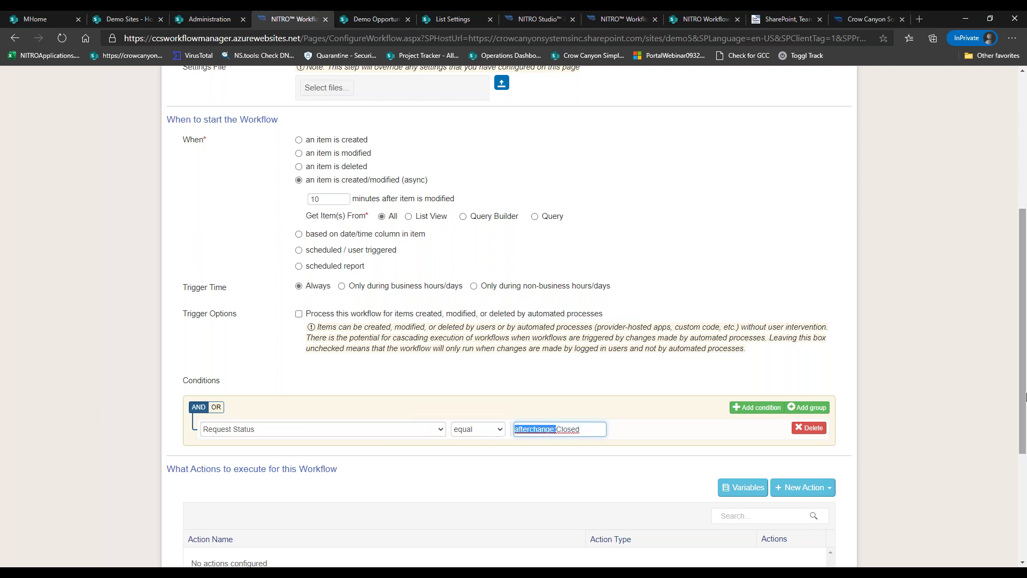
scroll(666, 330, down, 2)
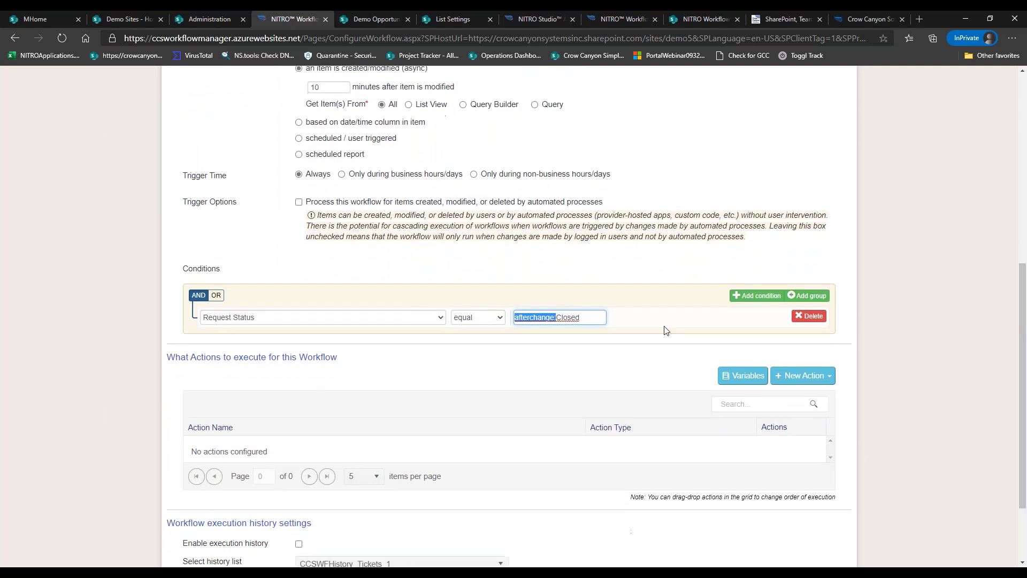
click(557, 316)
drag(558, 316, 599, 316)
text([[)
drag(558, 320, 605, 326)
text(Closed)
scroll(1019, 336, down, 1)
scroll(1019, 336, down, 2)
click(803, 275)
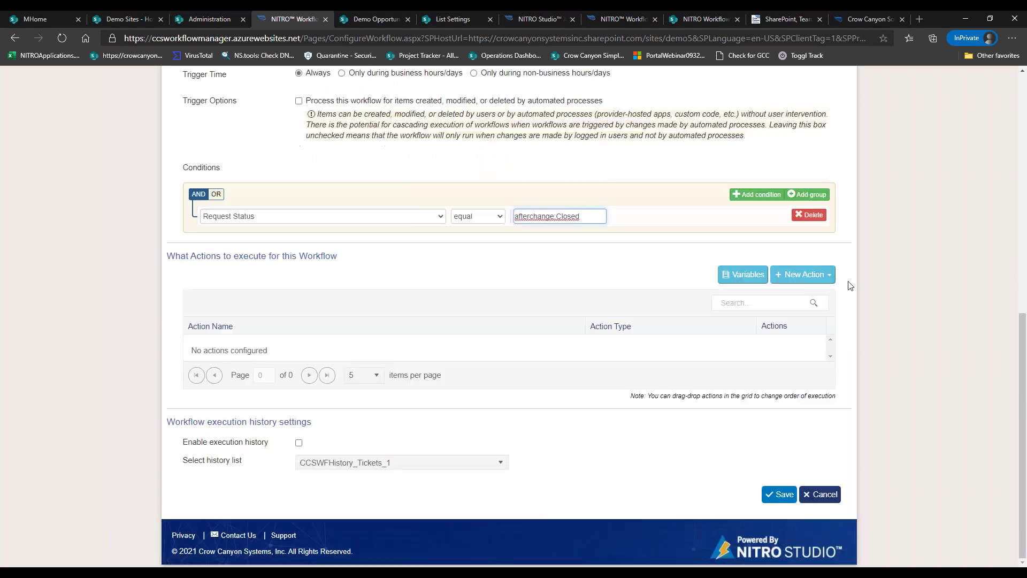
click(769, 310)
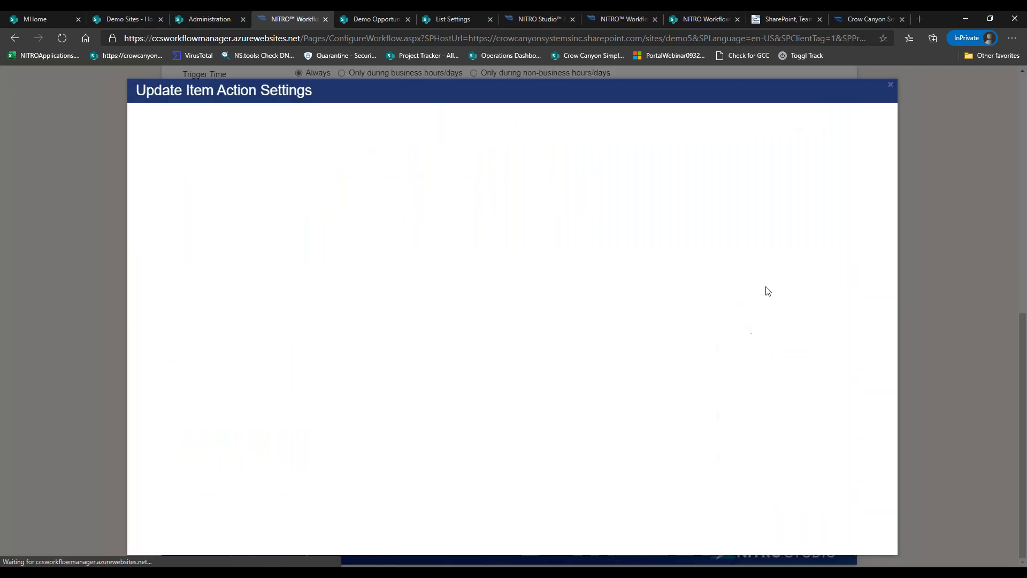
click(890, 85)
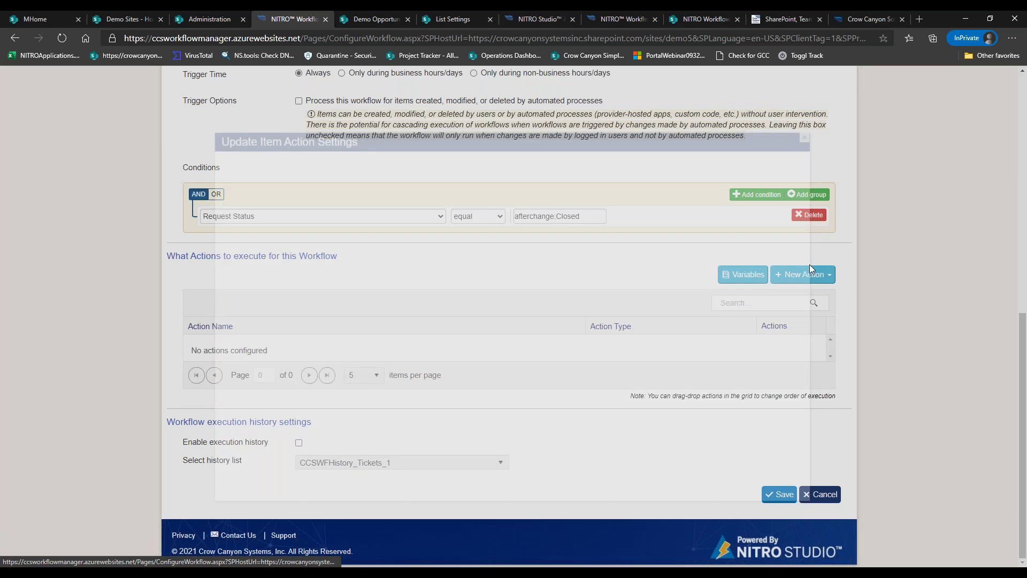
Add a Query List action named GetAssociatedItems with the type Item Collection.
click(809, 272)
click(751, 365)
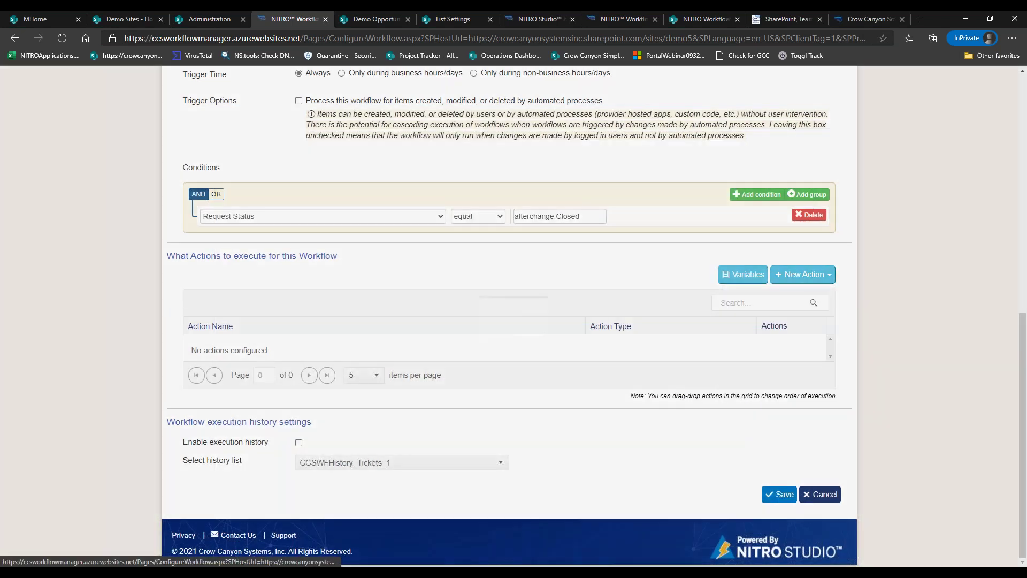
click(449, 216)
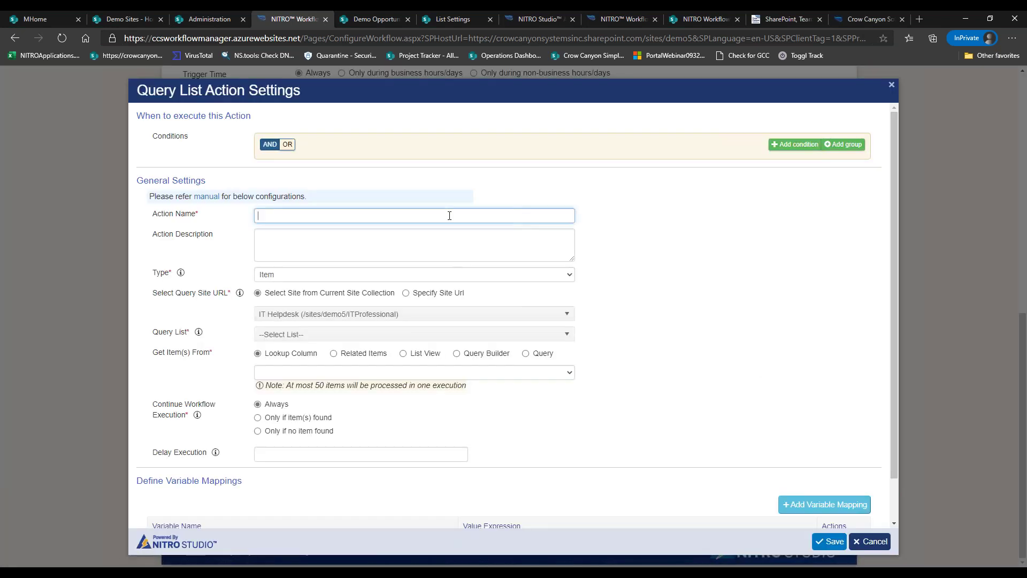
text(Get As)
click(381, 275)
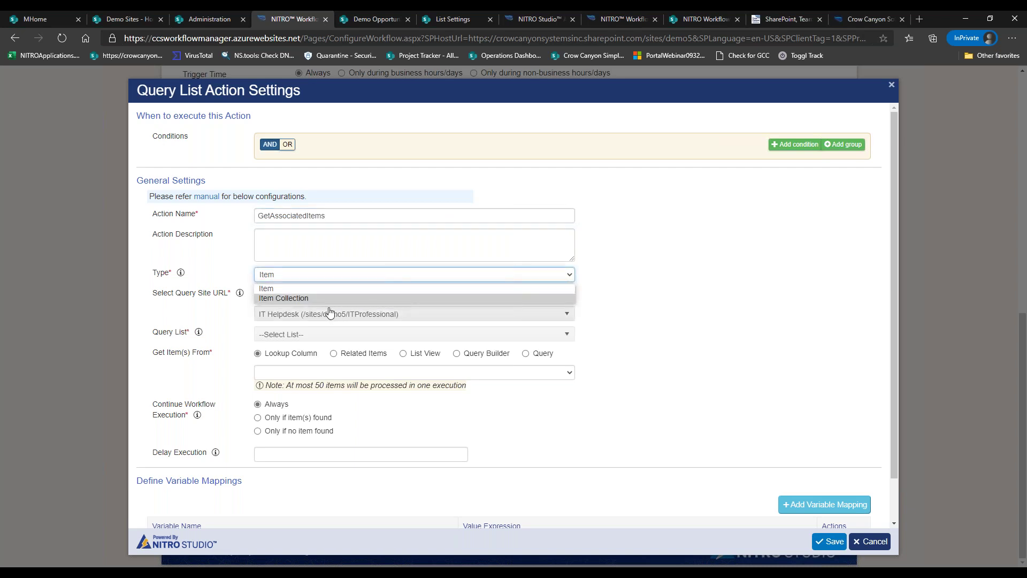
click(329, 299)
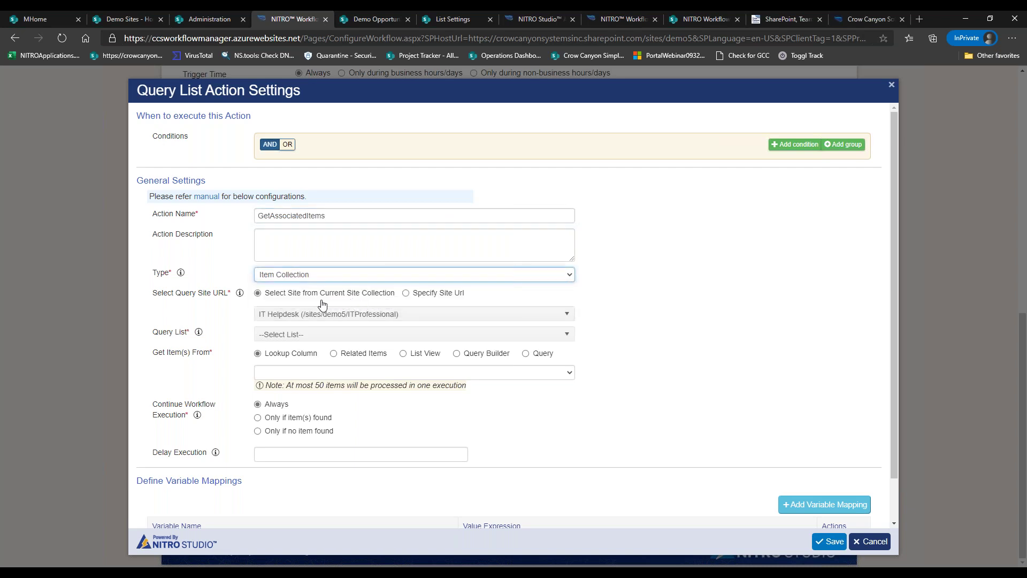
Set the action to query the Associated Tasks list and get its items from Related Items.
click(304, 333)
click(304, 332)
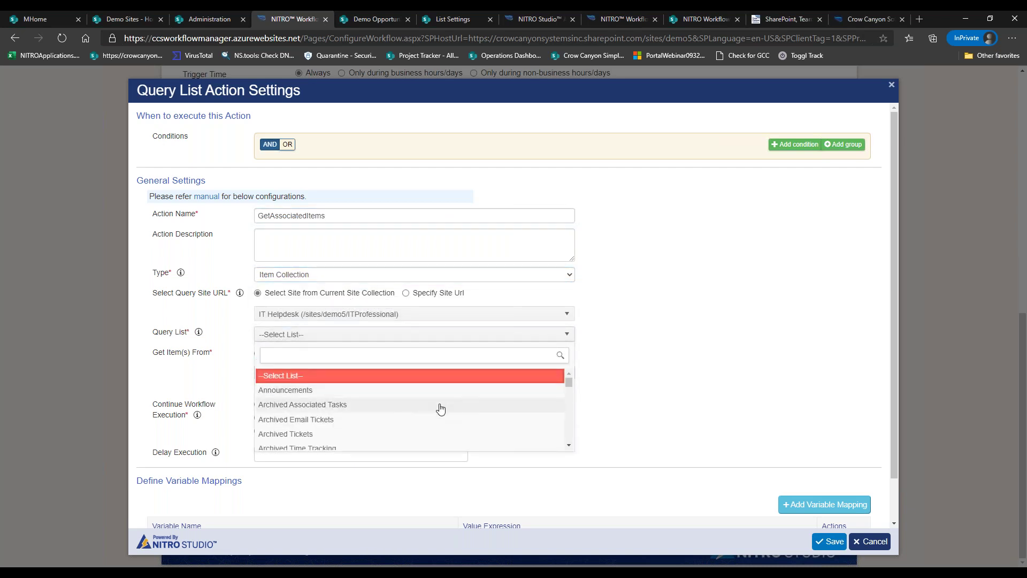
drag(568, 380, 566, 387)
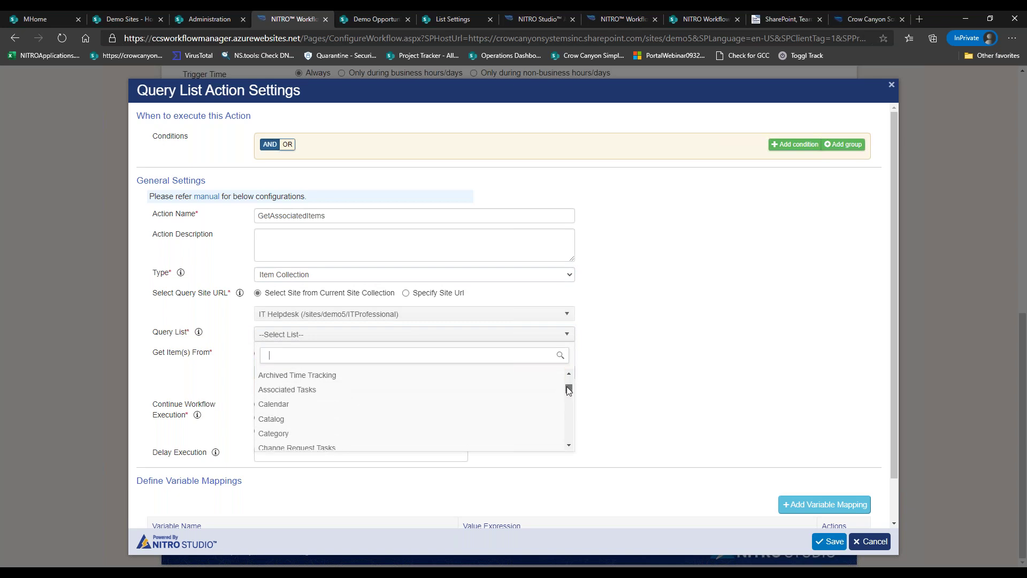
click(325, 391)
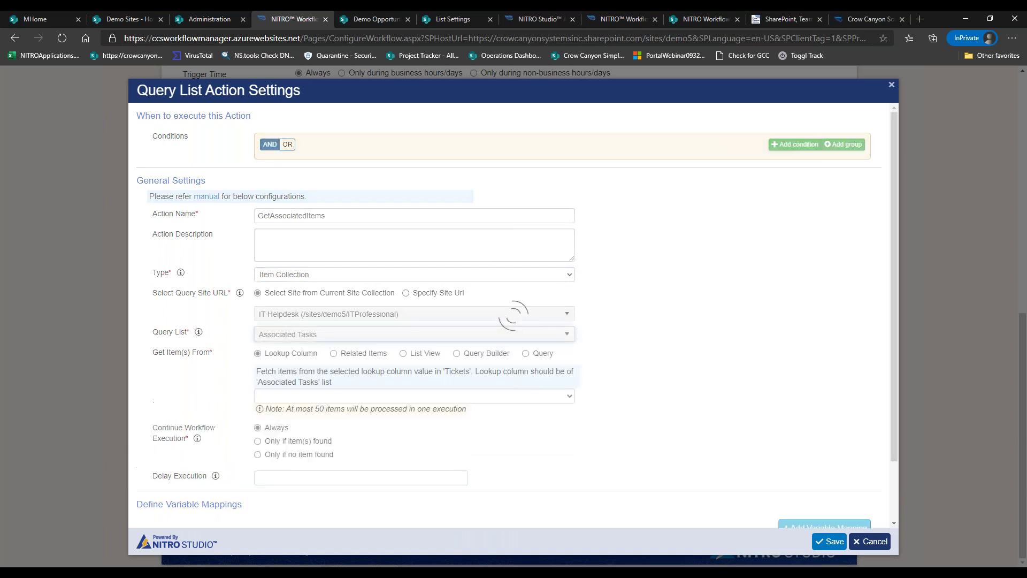
click(333, 353)
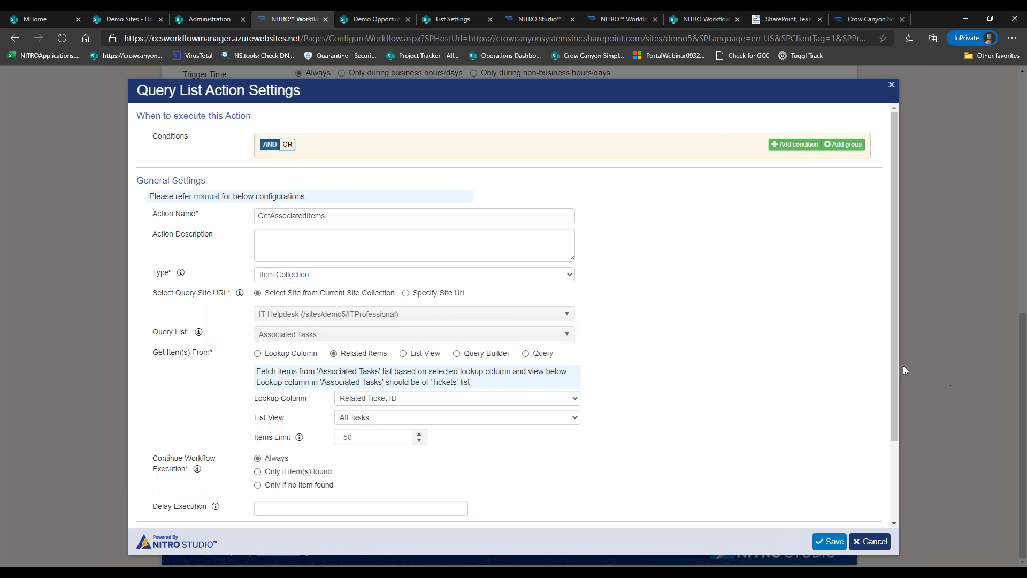
Keep Related Ticket ID as the lookup column with the All Tasks view, and save the GetAssociatedItems action.
scroll(895, 375, down, 2)
scroll(481, 348, up, 2)
click(354, 399)
click(354, 399)
click(353, 399)
click(353, 400)
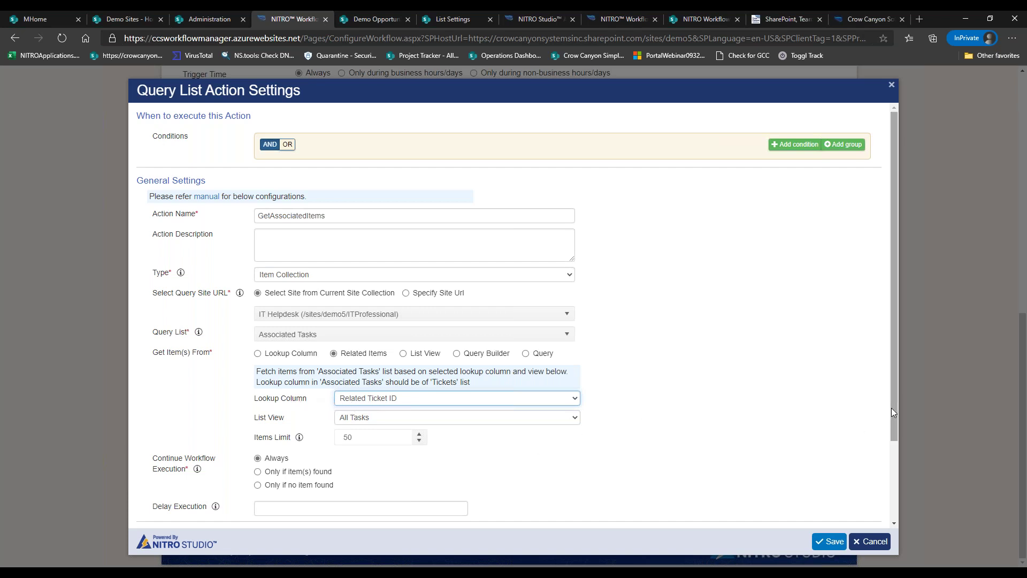
drag(891, 412, 889, 434)
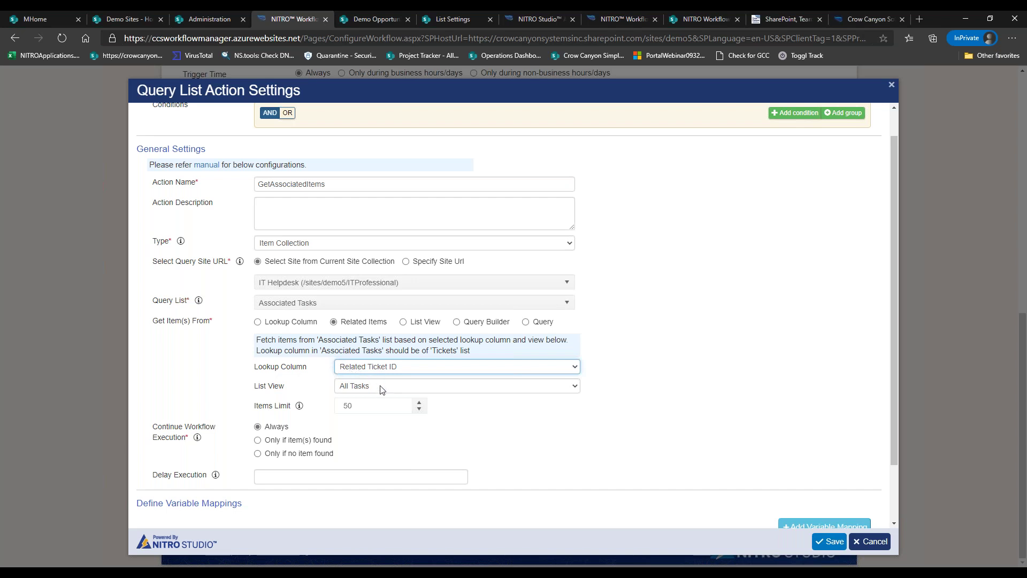
drag(895, 354, 896, 426)
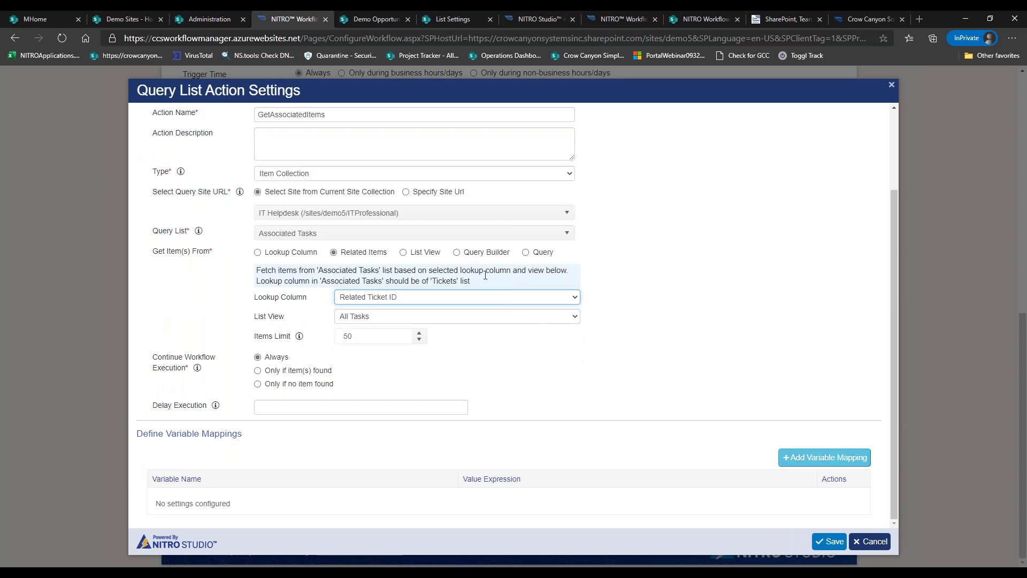
click(830, 542)
Try adding an Update List Item action named Mark Tasks as Closed that updates the GetAssociatedItems query list.
click(798, 288)
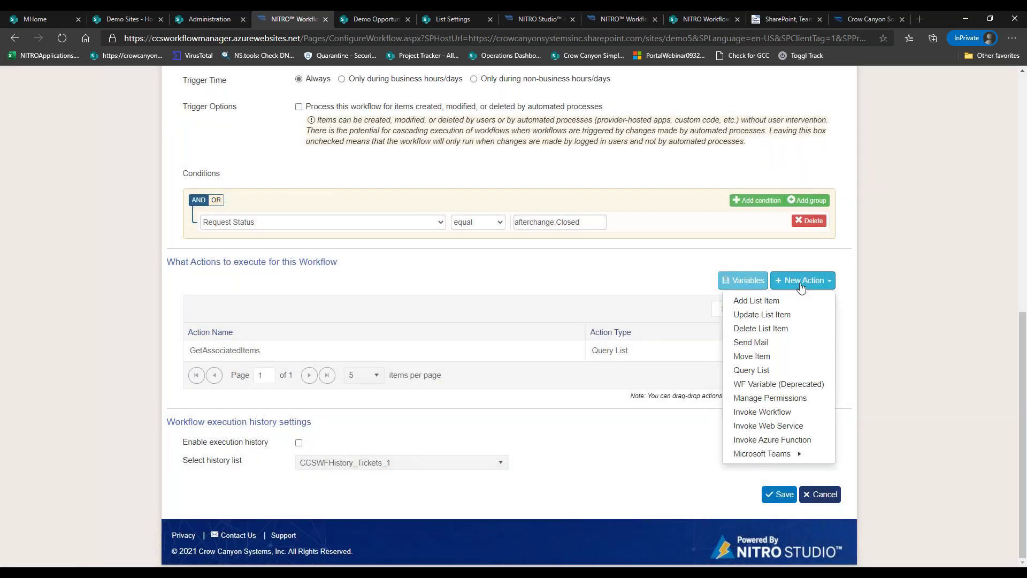
click(784, 318)
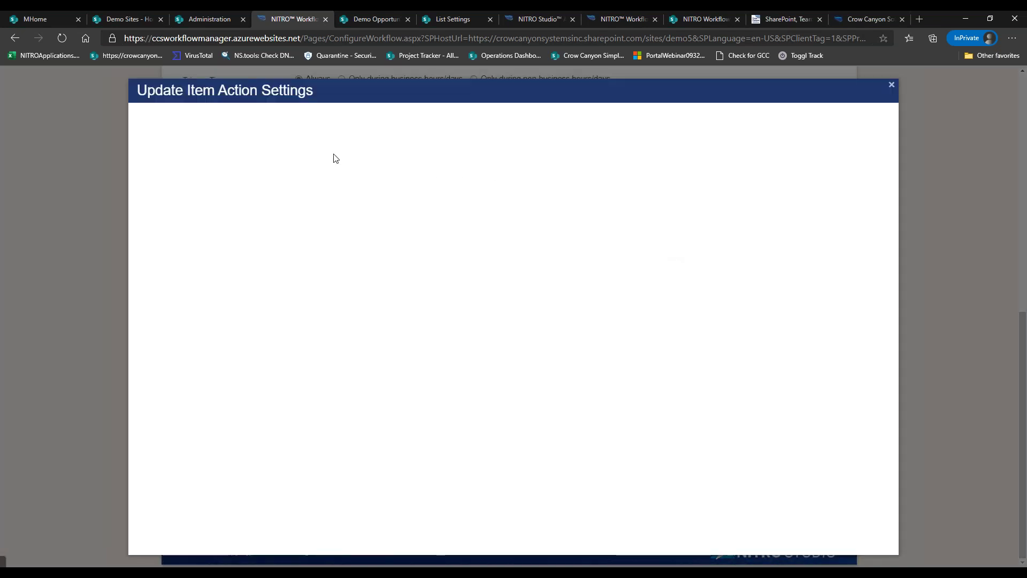
click(324, 207)
text(Mark Tasks as Closed)
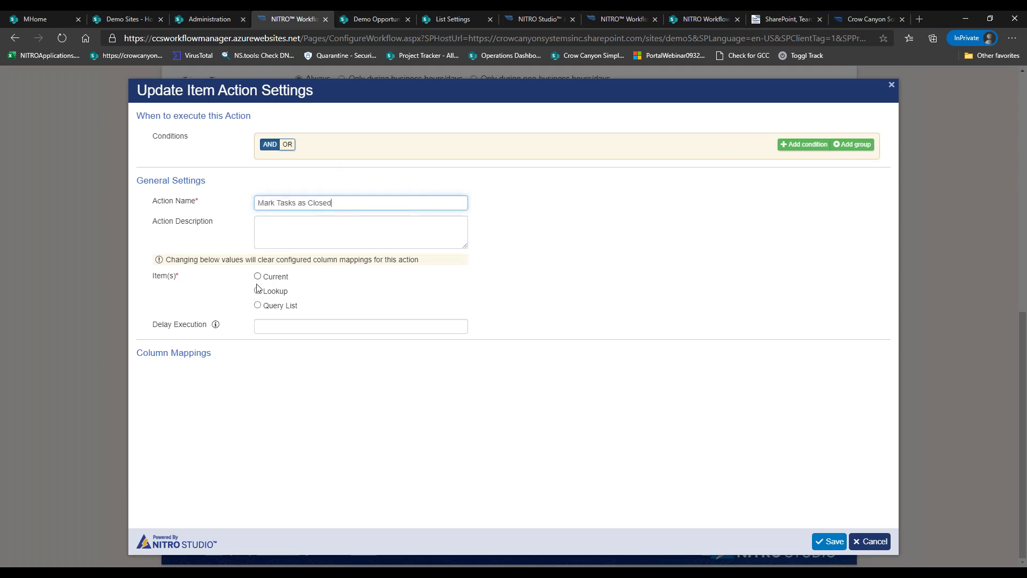
click(258, 305)
click(320, 305)
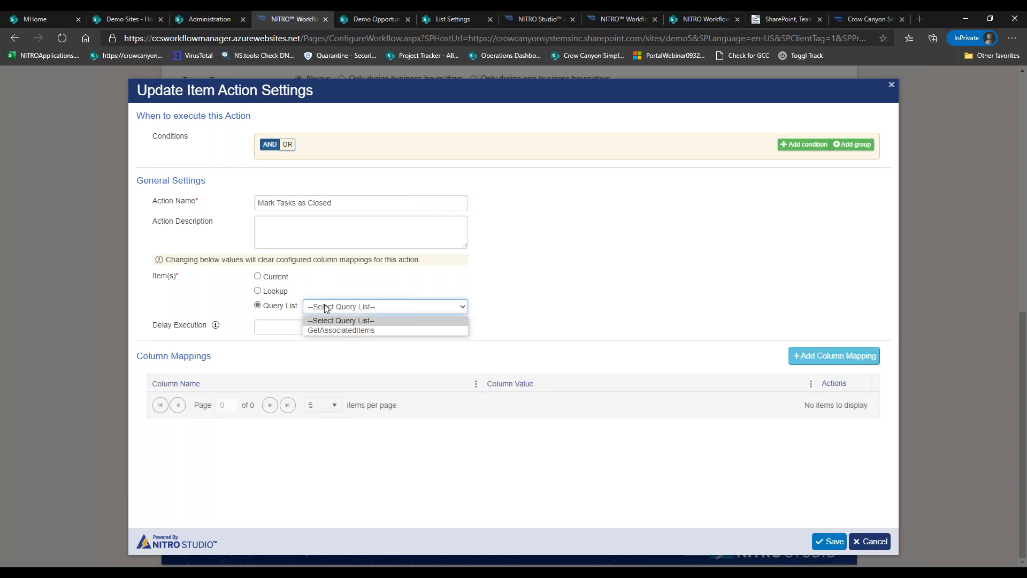
click(327, 328)
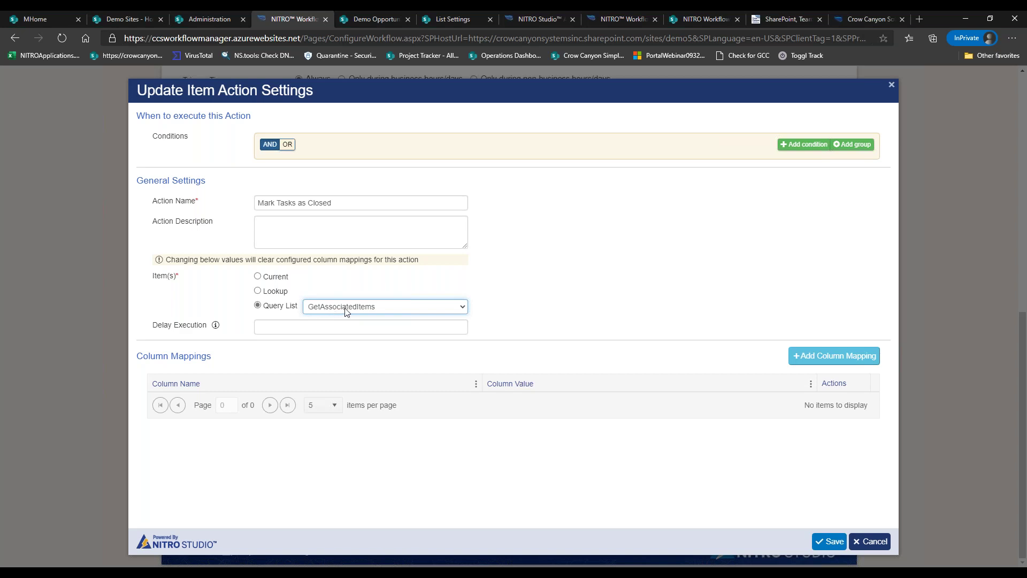
Try mapping the Task Status column to Closed, and discard the Mark Tasks as Closed action.
click(833, 356)
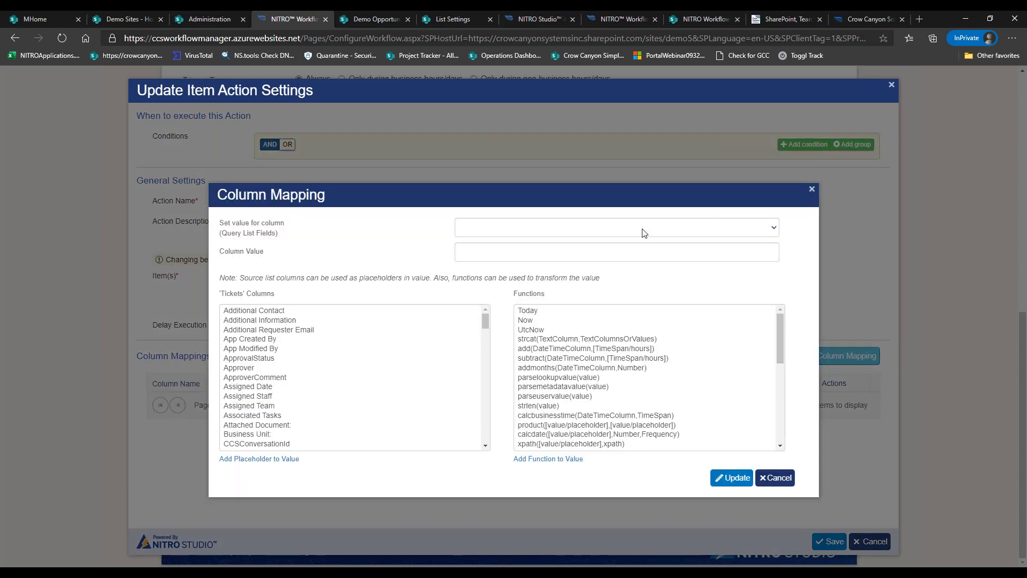
click(643, 231)
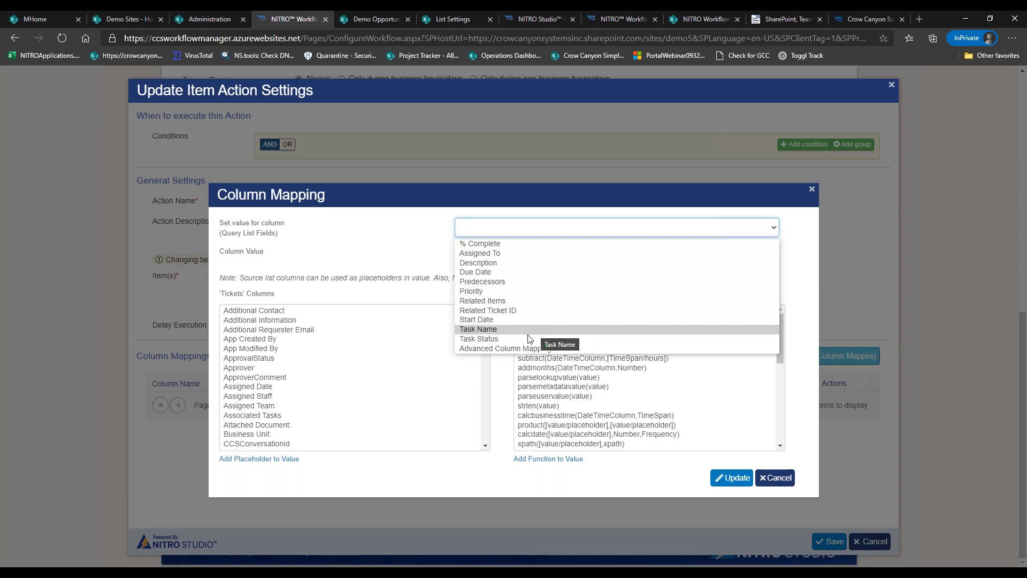
click(544, 339)
click(521, 252)
text(Closed)
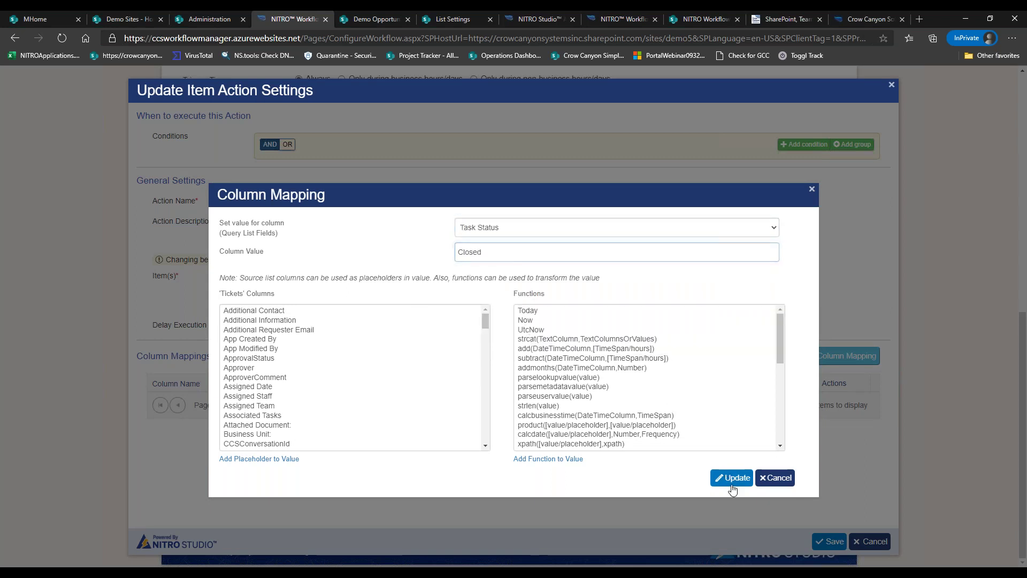
click(732, 481)
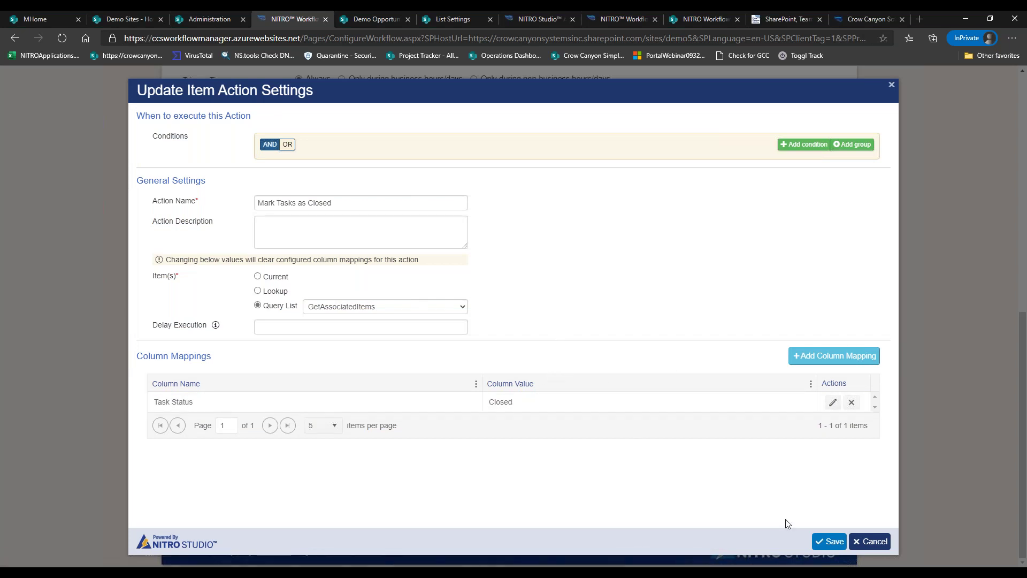
click(857, 542)
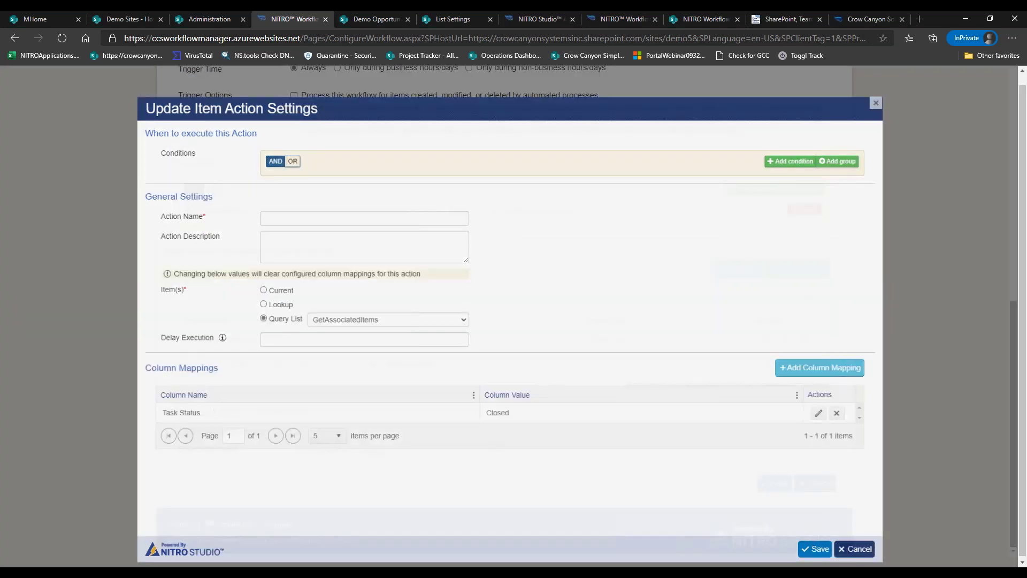
Define a workflow variable named GetStatus with the default value [Request Status|RequestStatus].
click(747, 280)
click(676, 123)
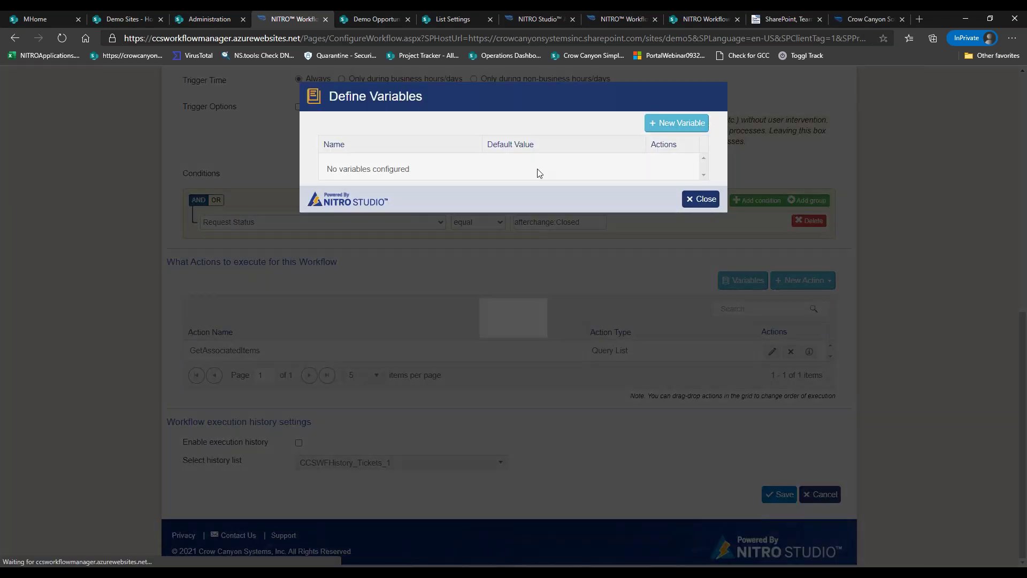
text(GetStatus)
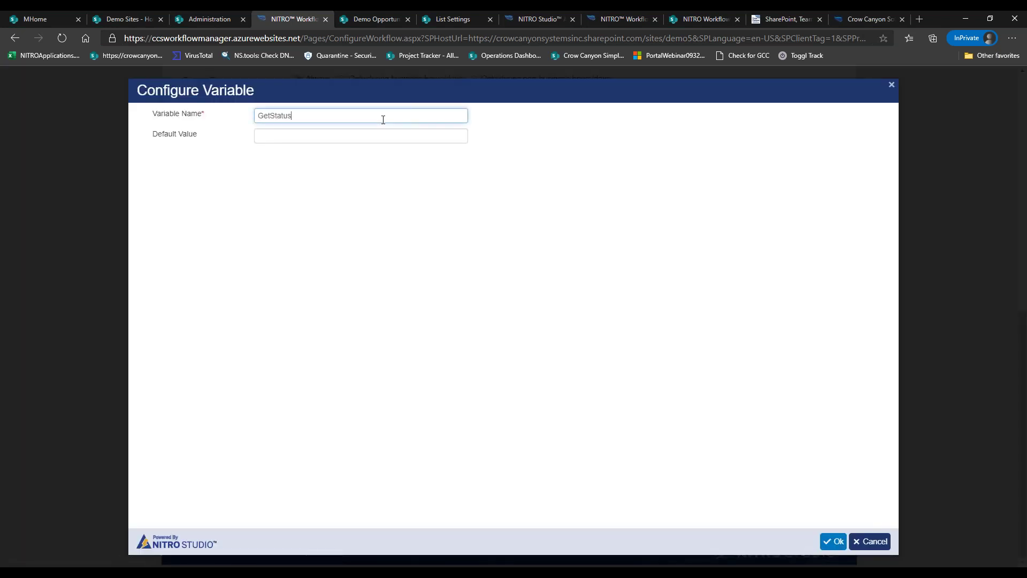
key(Tab)
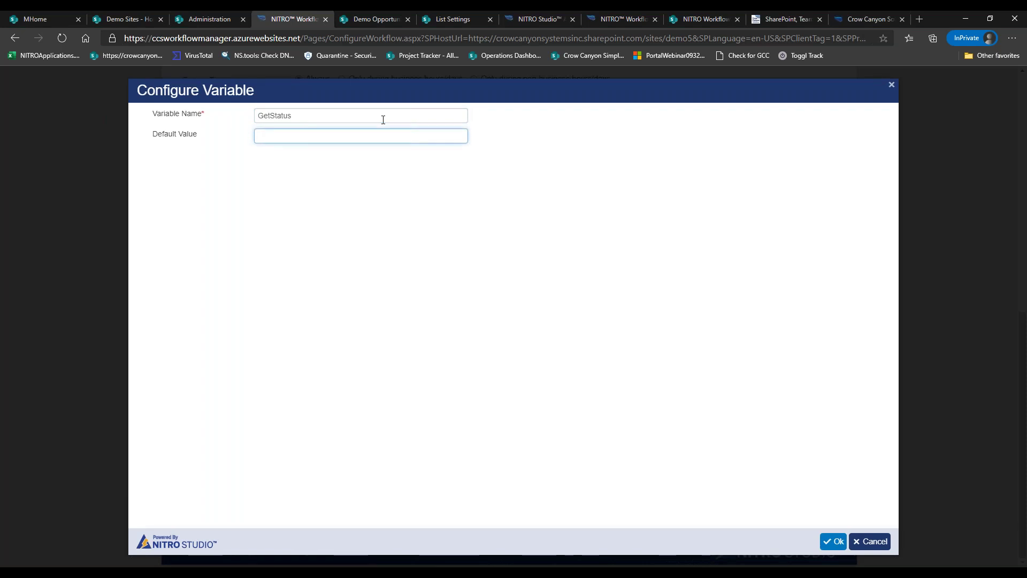
text([Requs)
text(st Status|RequestStatue)
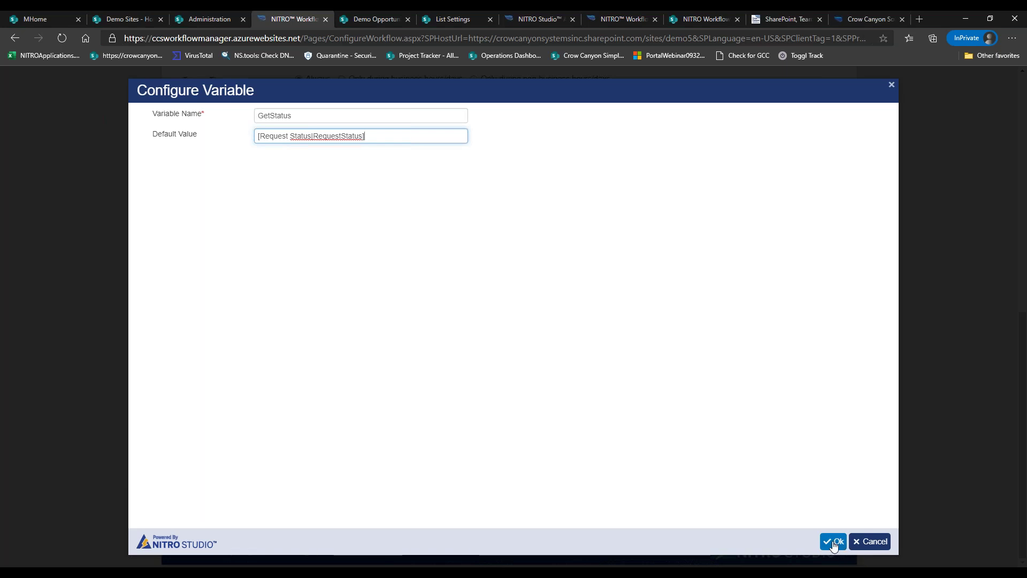
click(833, 542)
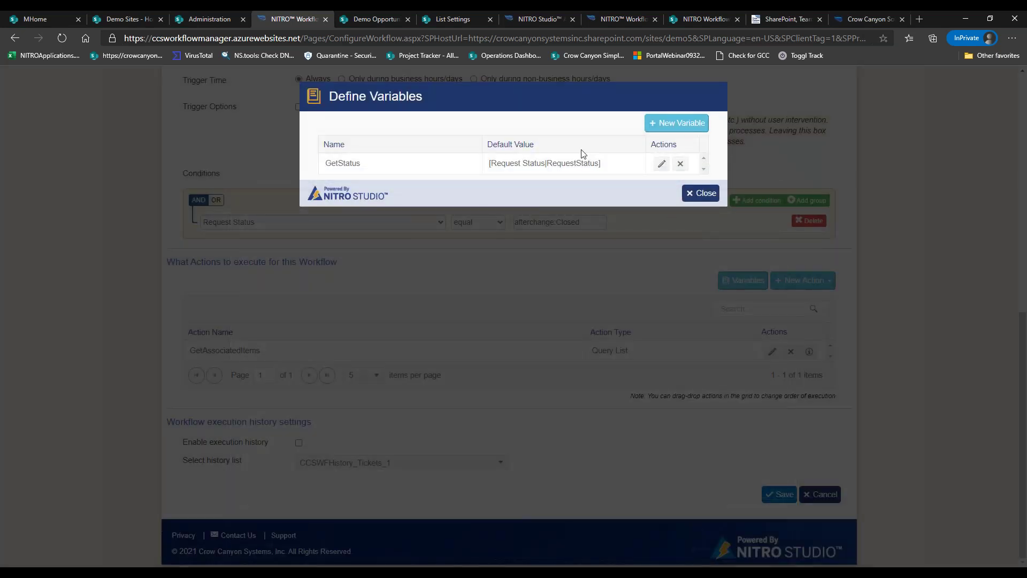
Close the variable definitions and change the Request Status condition value to afterchange:[[Any]].
click(693, 193)
double_click(558, 222)
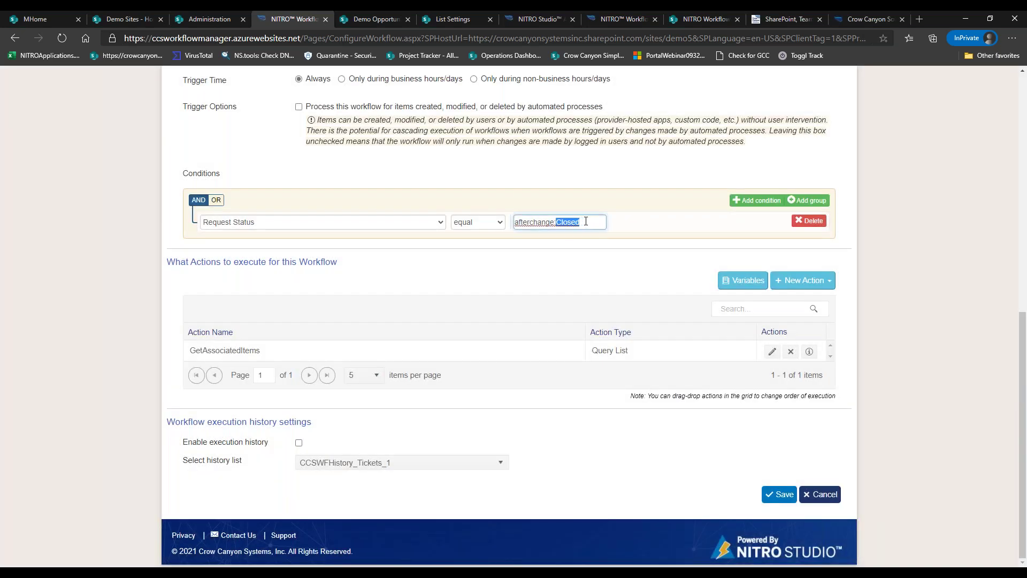
scroll(586, 222, up, 3)
text([[Any)
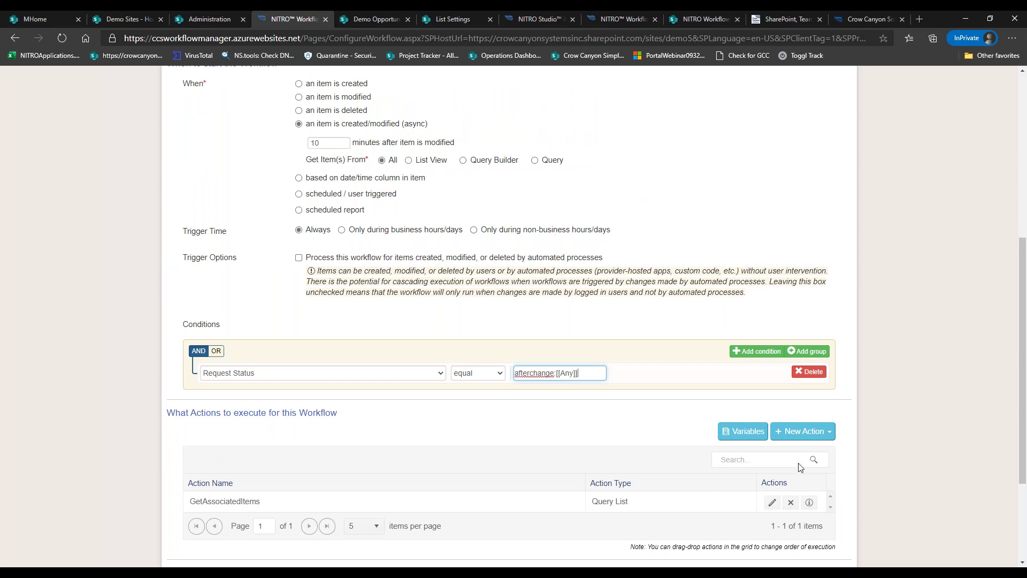
Add an Update List Item action that applies to the items of the GetAssociatedItems query list.
click(804, 434)
click(787, 466)
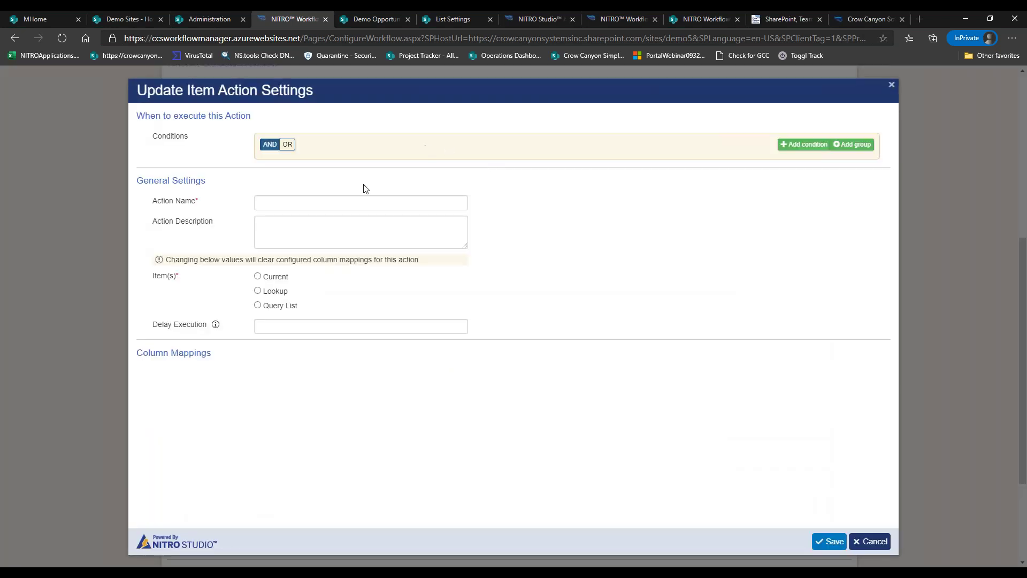
click(276, 309)
click(339, 309)
click(342, 330)
Add a column mapping that sets Task Status to GetStatus##value.
click(845, 367)
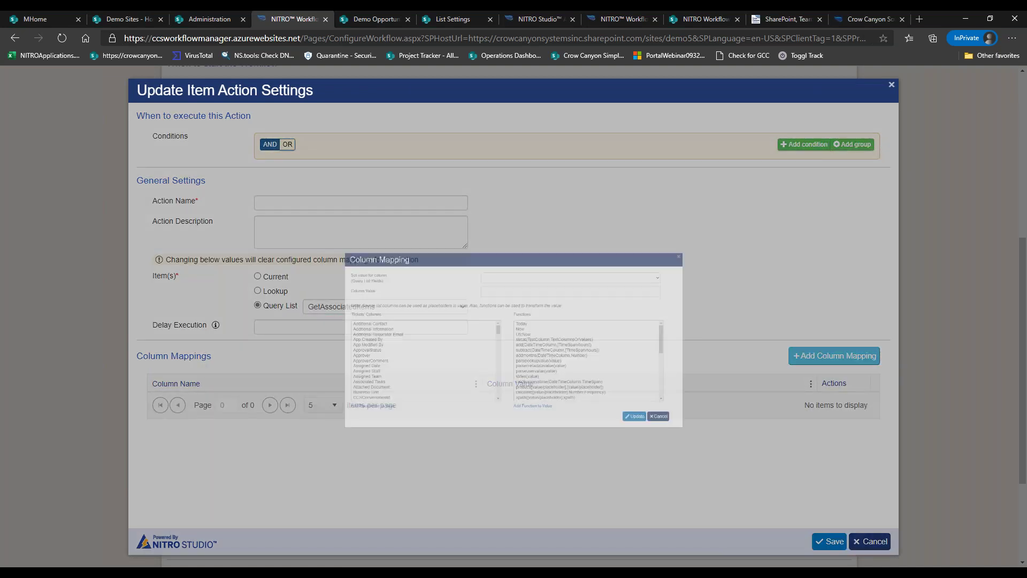
click(544, 237)
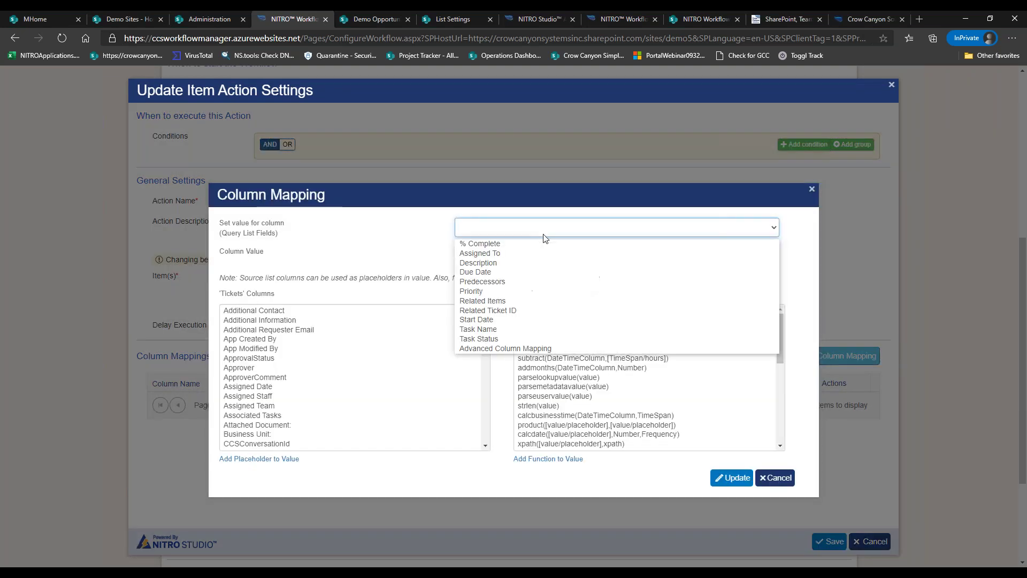
click(493, 337)
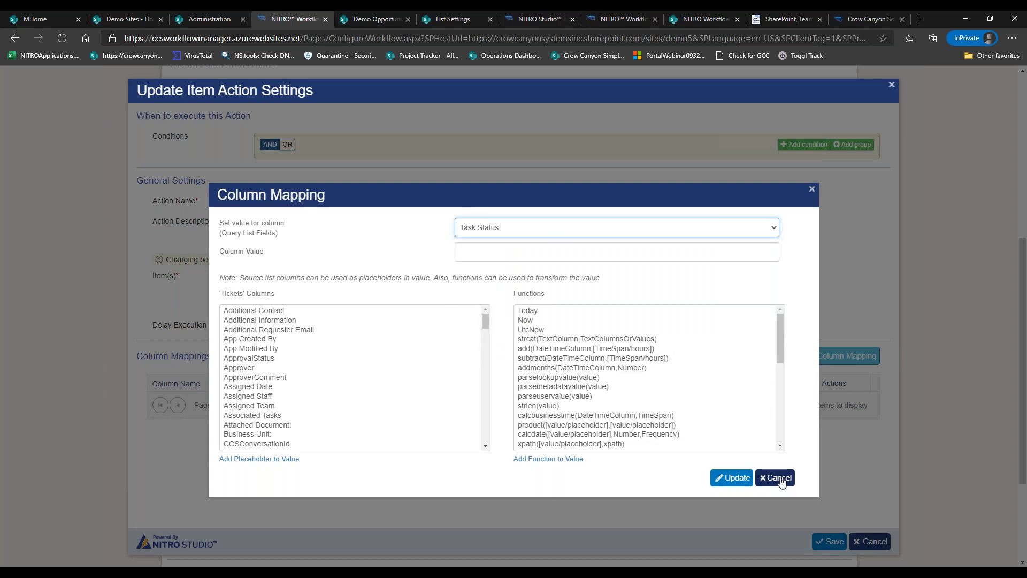
click(639, 246)
text(GetStaut)
text(tus)
text(#3)
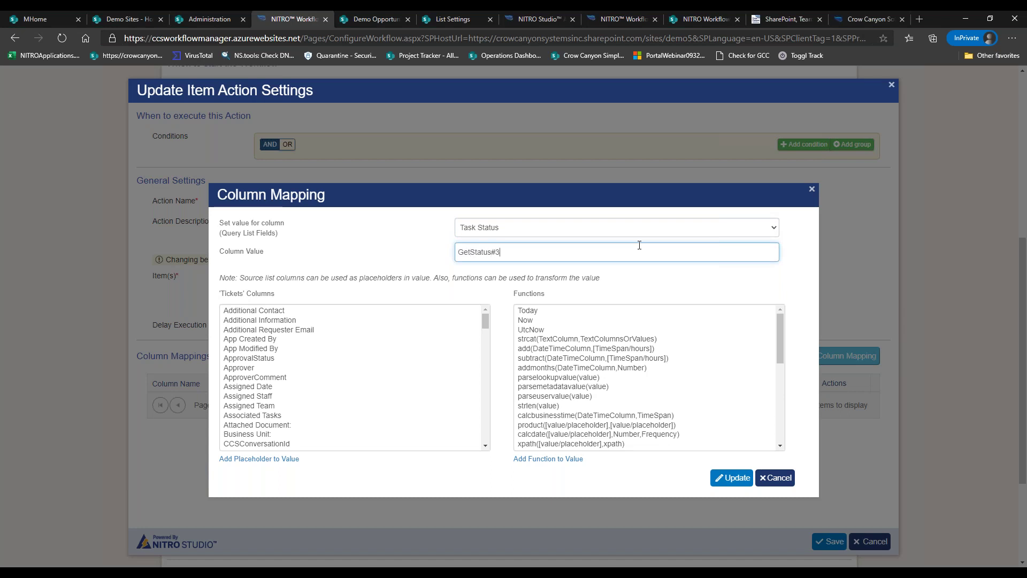
key(BackSpace)
text(#value)
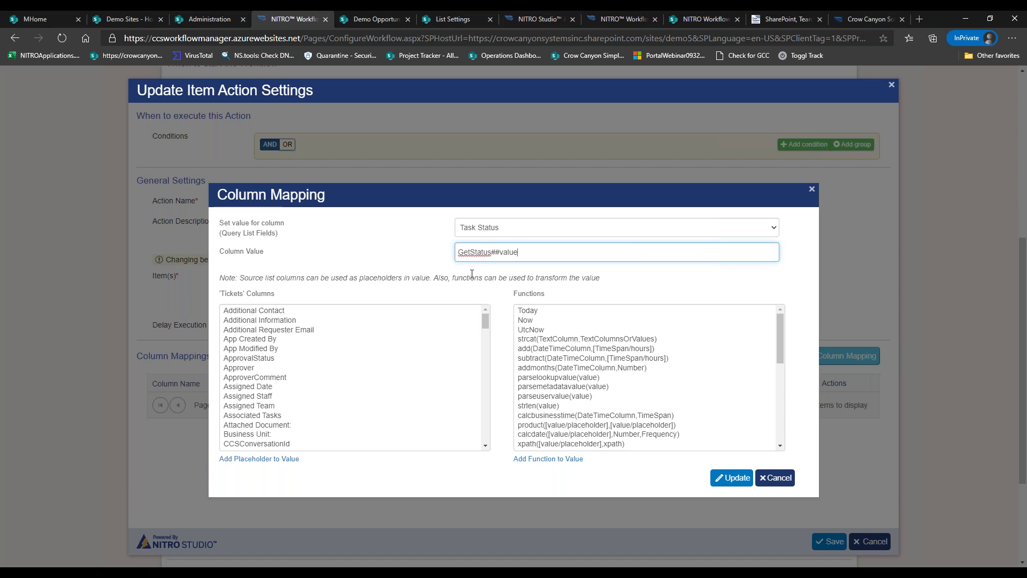
click(731, 478)
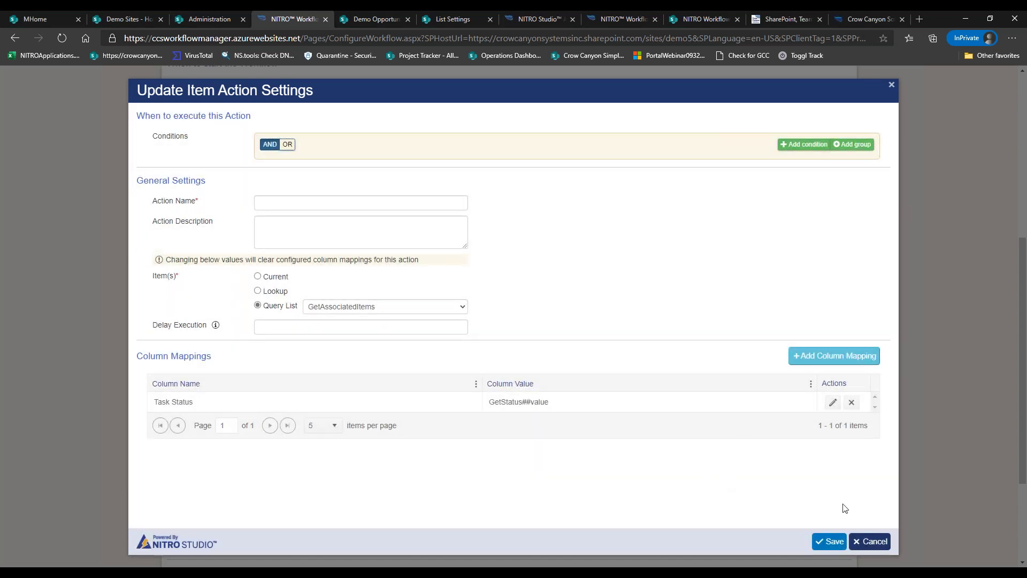
Name the update action Update Tasks and save it.
click(831, 550)
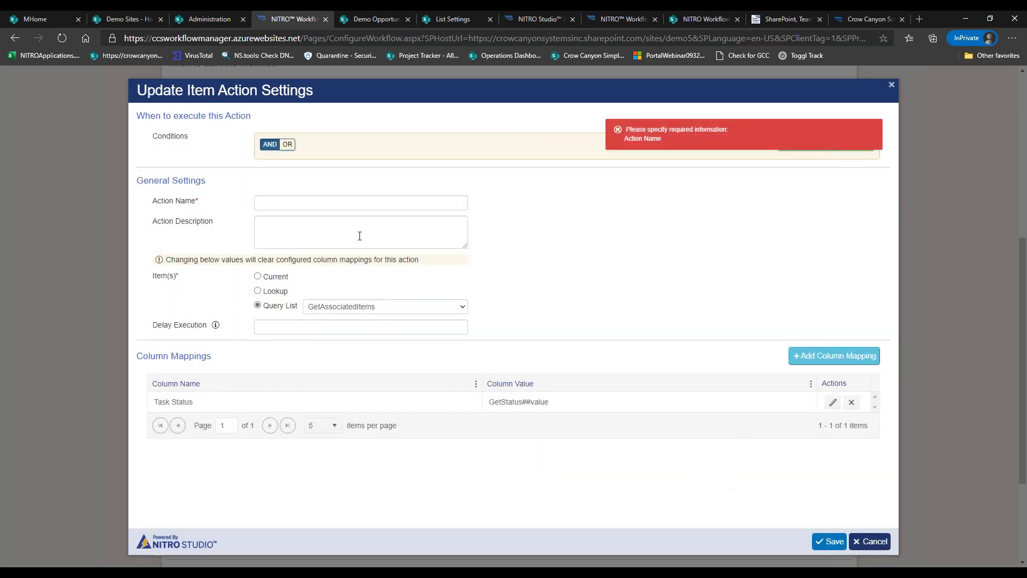
click(339, 201)
text(Updat TA)
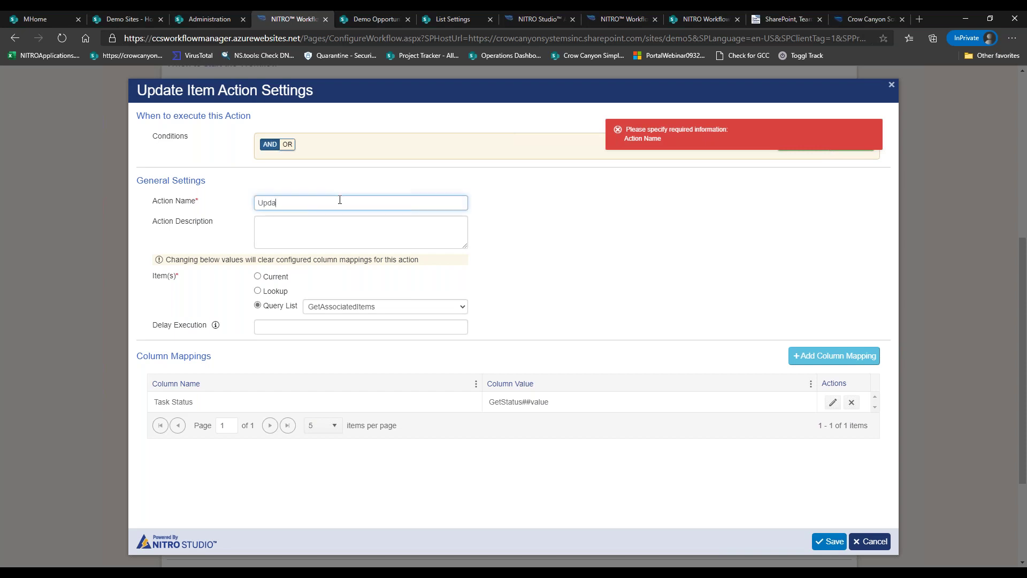
key(BackSpace)
key(BackSpace)
key(BackSpace)
text(e )
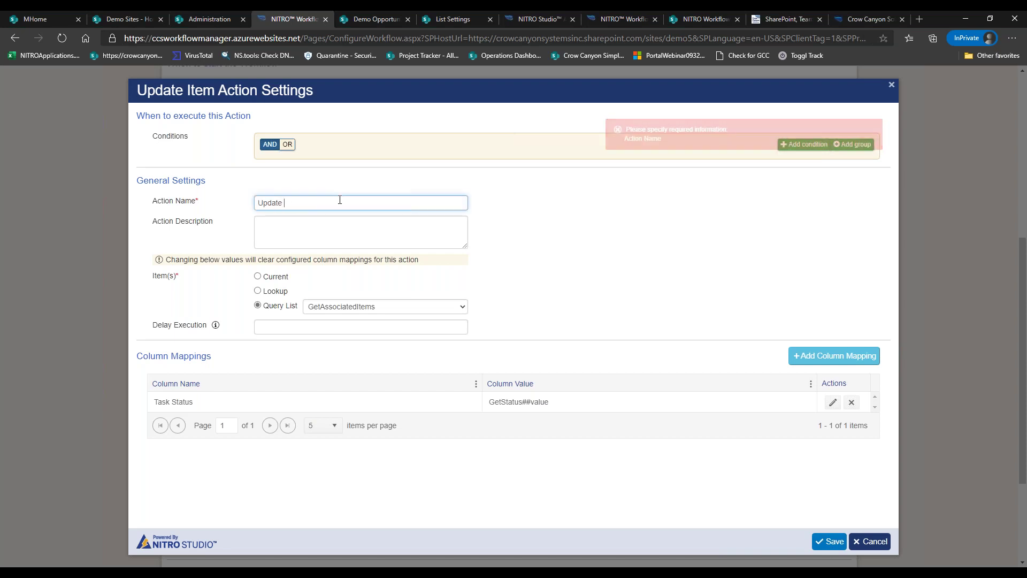
text(Tasks)
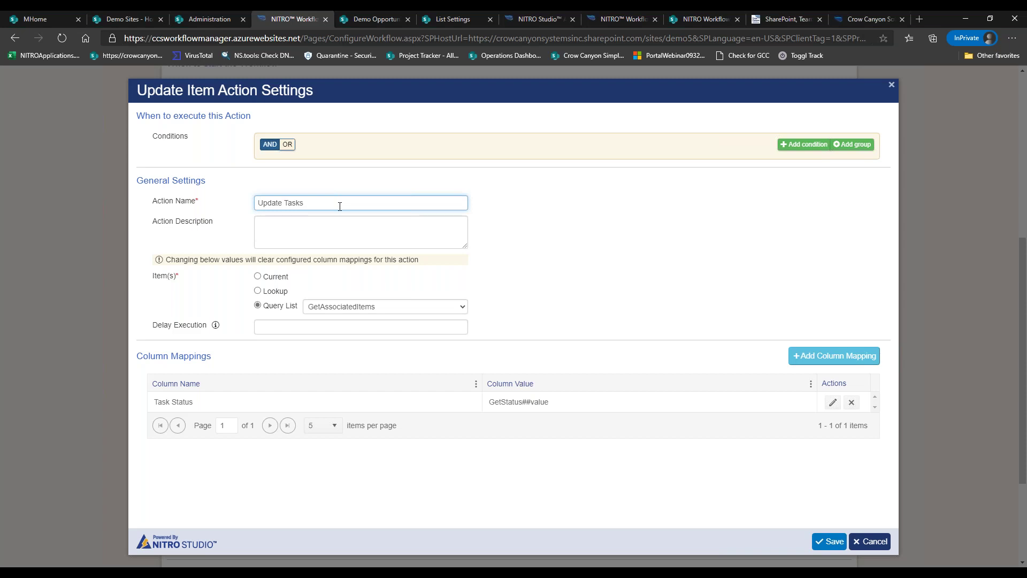
click(829, 541)
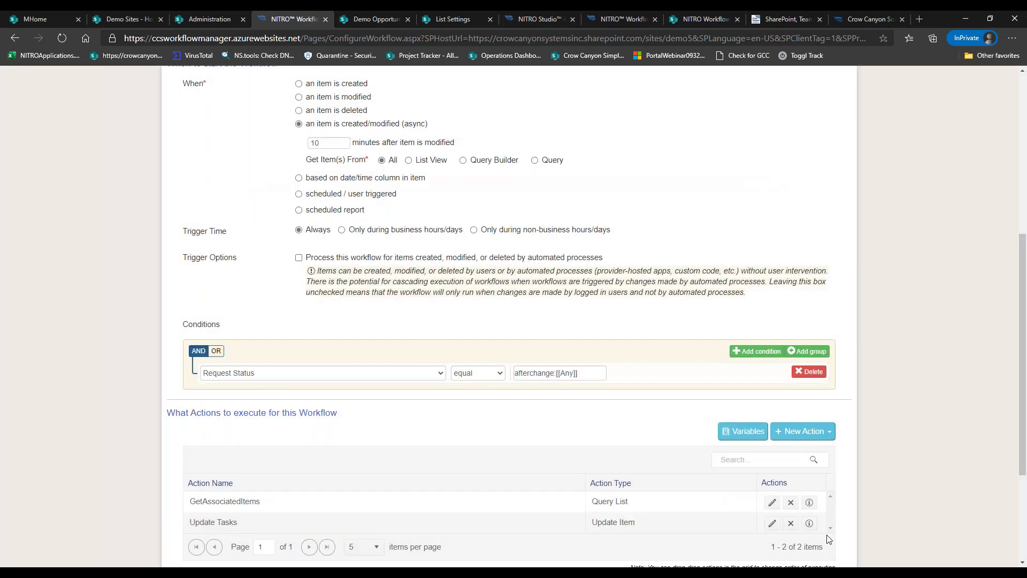
Review the Request Status condition, the available action types and the GetAssociatedItems query settings without changing them.
drag(1021, 271, 1014, 330)
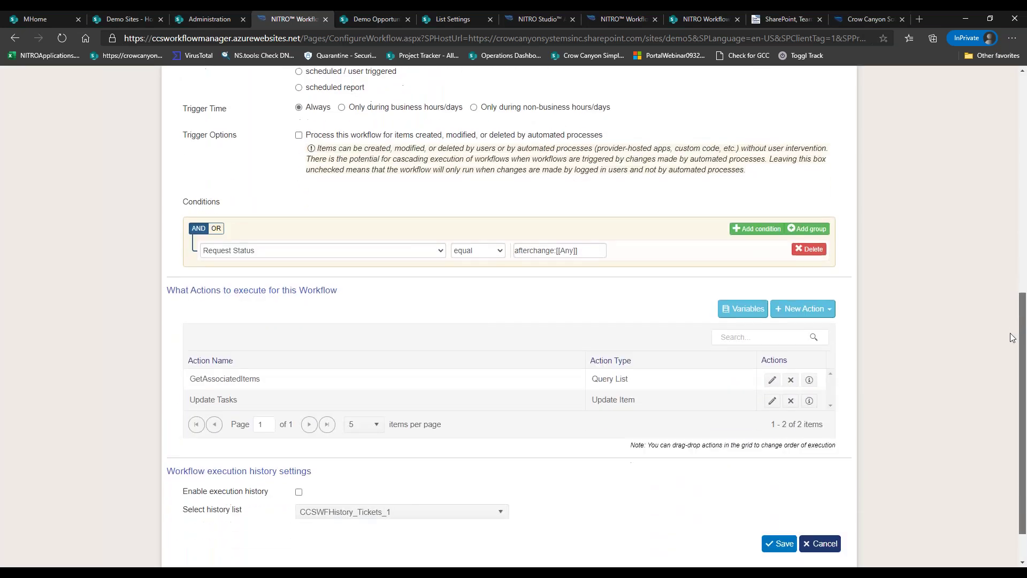
scroll(1014, 330, down, 2)
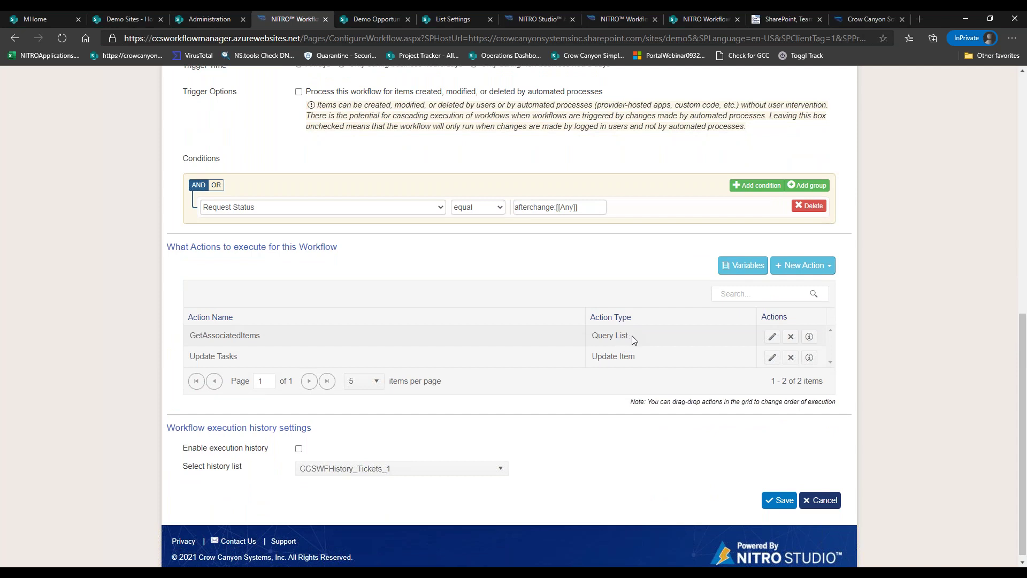
drag(604, 207, 515, 207)
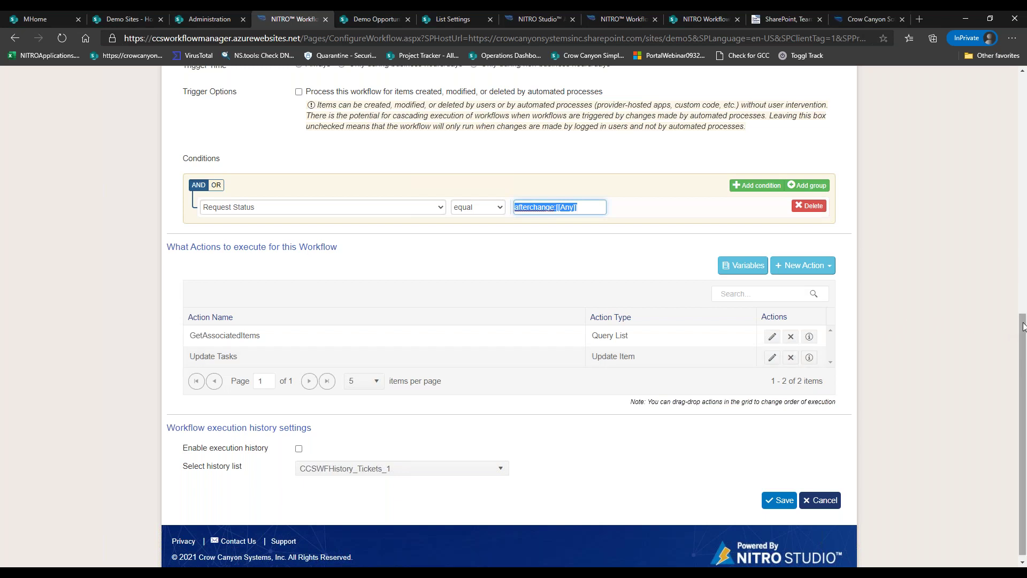
scroll(1006, 329, down, 1)
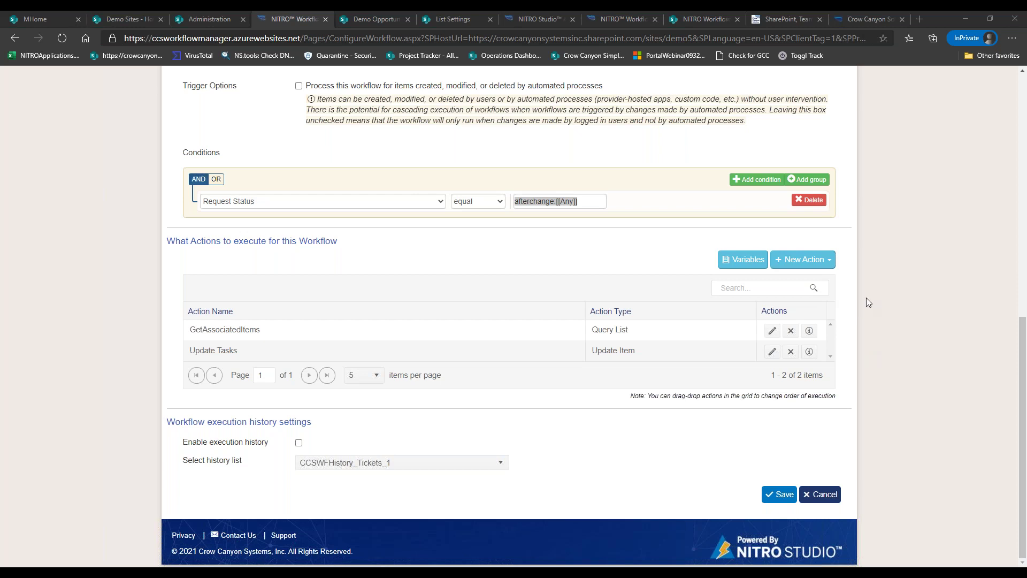
click(814, 267)
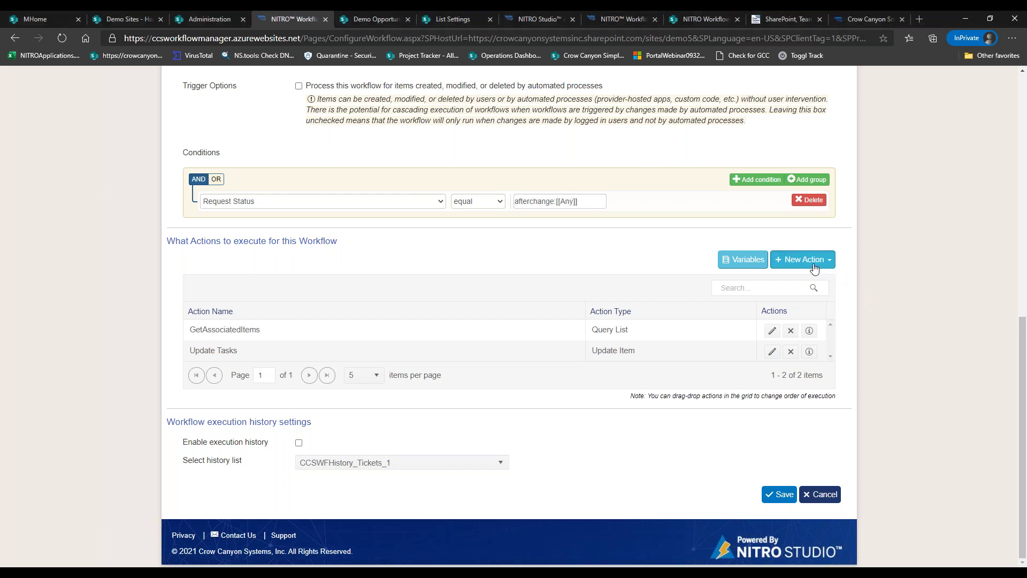
click(814, 268)
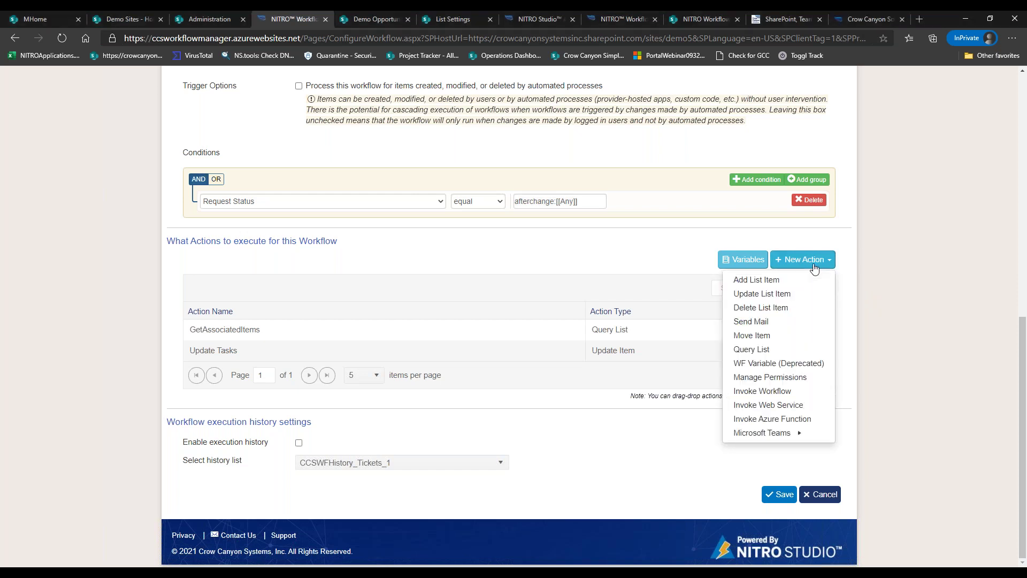
click(671, 270)
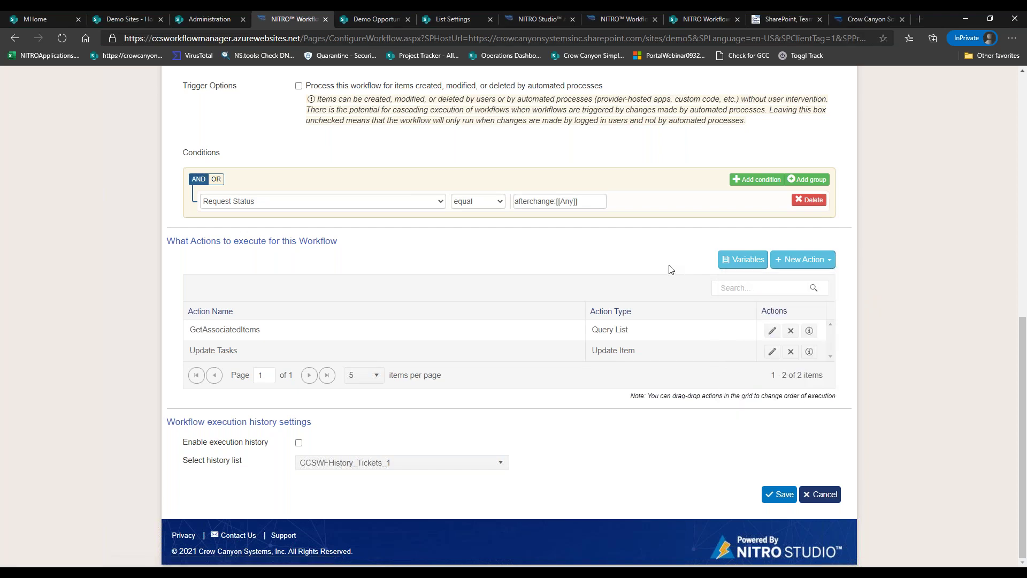
click(773, 331)
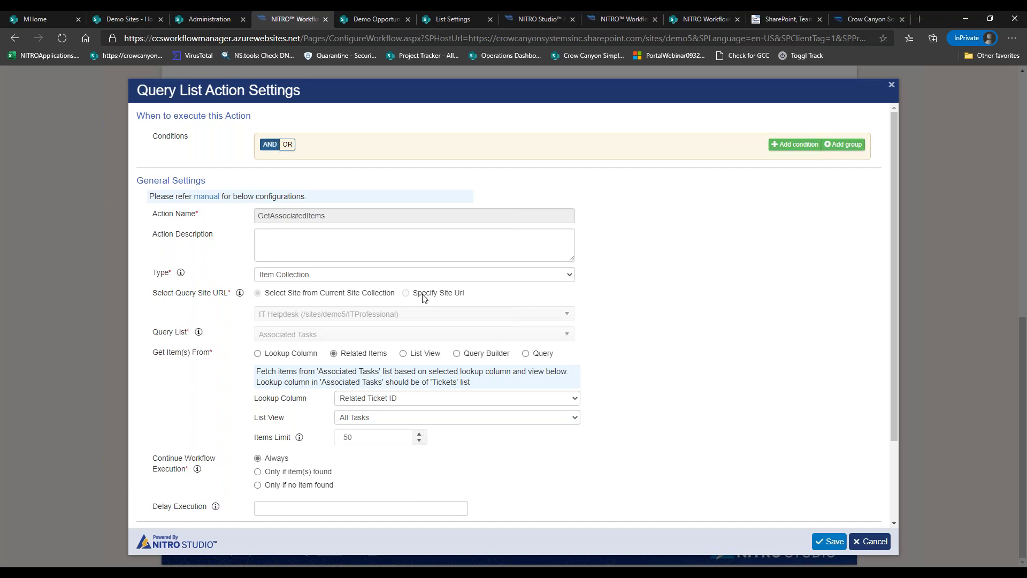
click(871, 541)
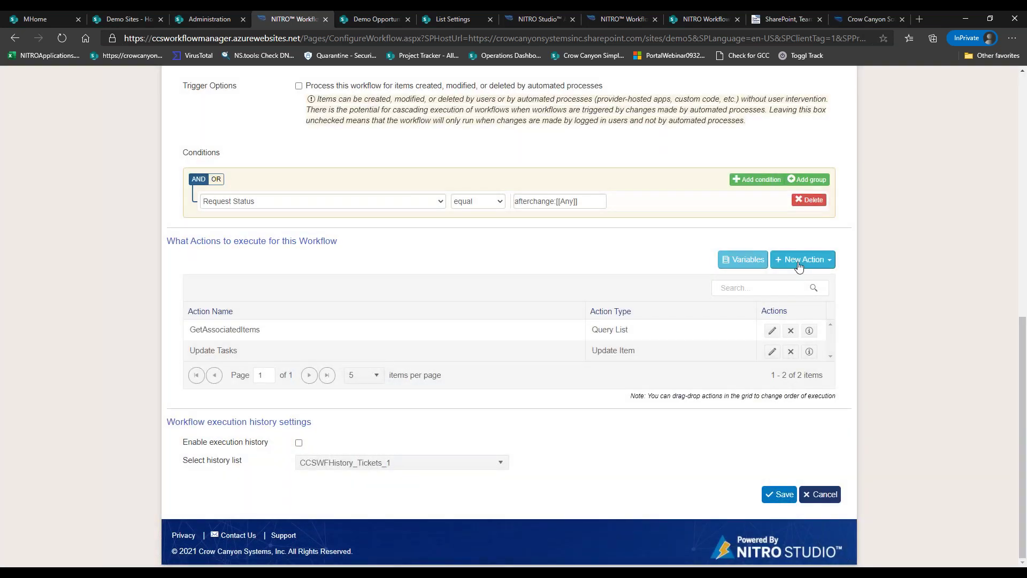
Create an Add List Item action named Add Demo List Item.
click(799, 261)
click(776, 278)
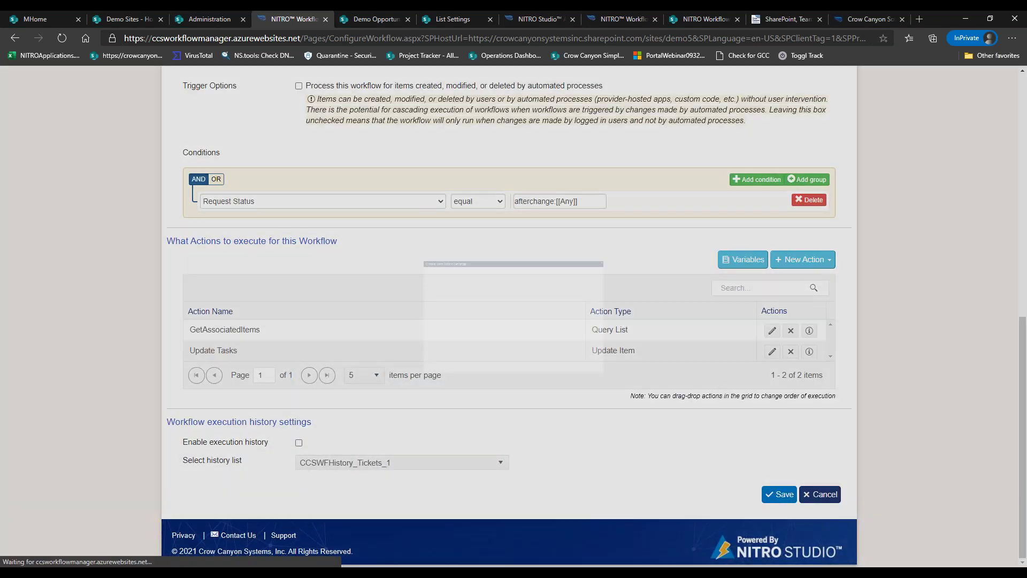
click(438, 205)
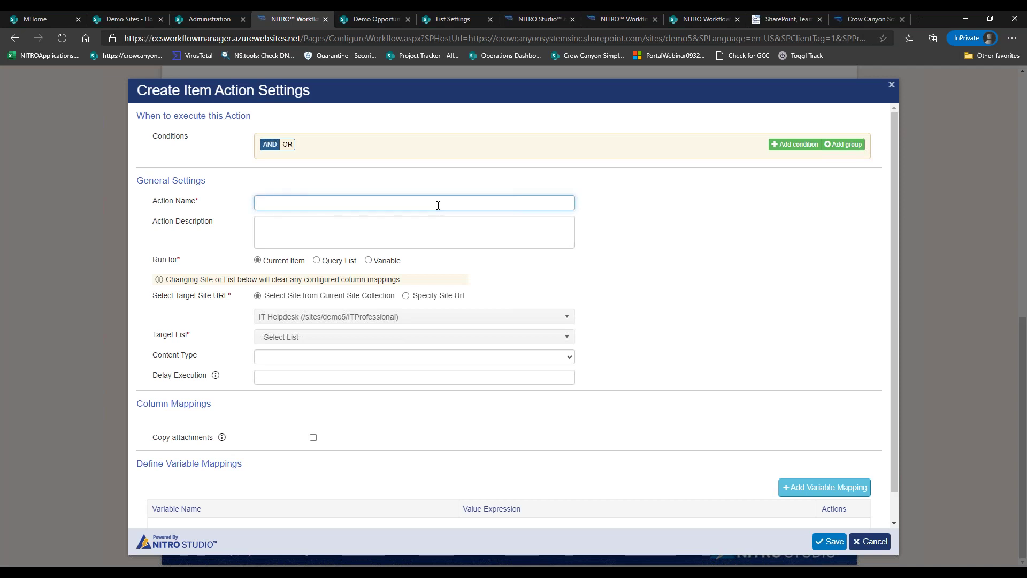
text(Add Demo List Item)
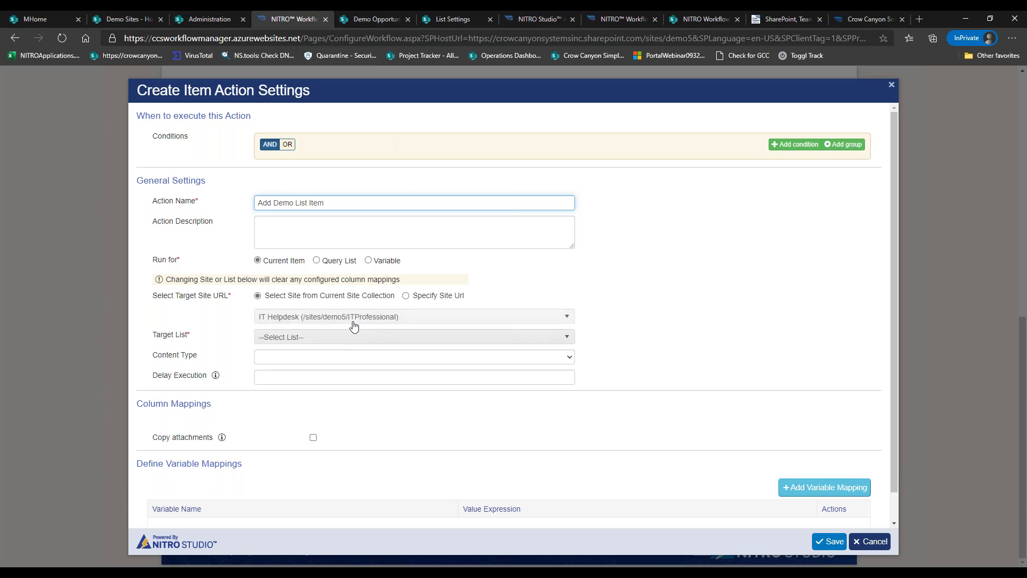
click(413, 298)
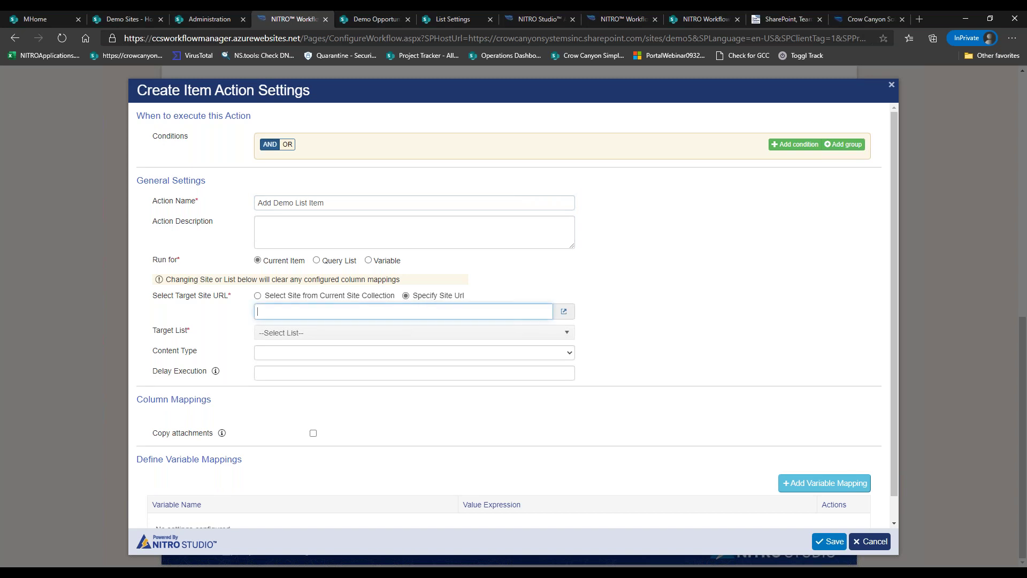
click(381, 20)
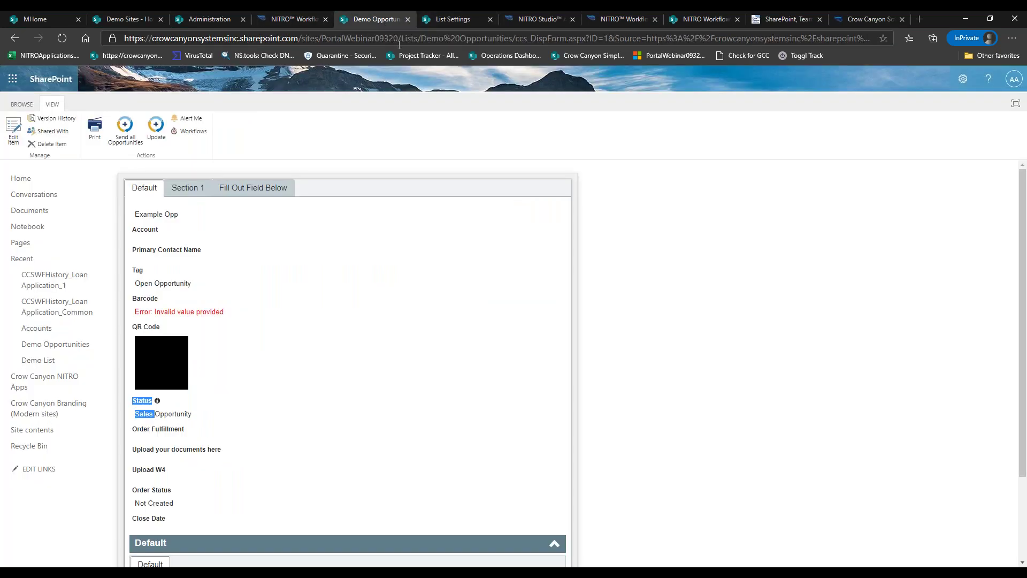
drag(397, 35, 110, 38)
key(ctrl+c)
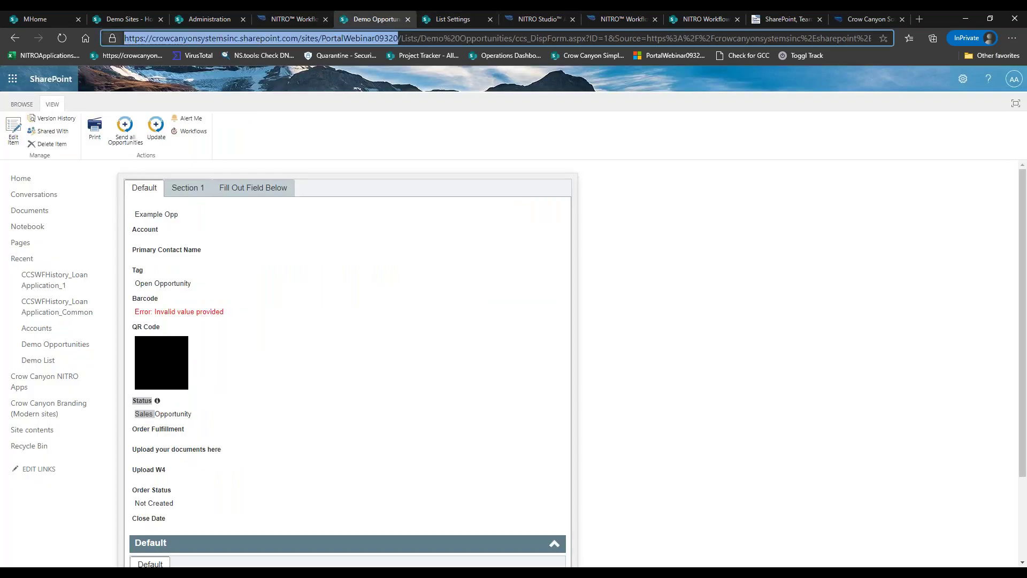
click(281, 19)
key(ctrl+v)
click(662, 309)
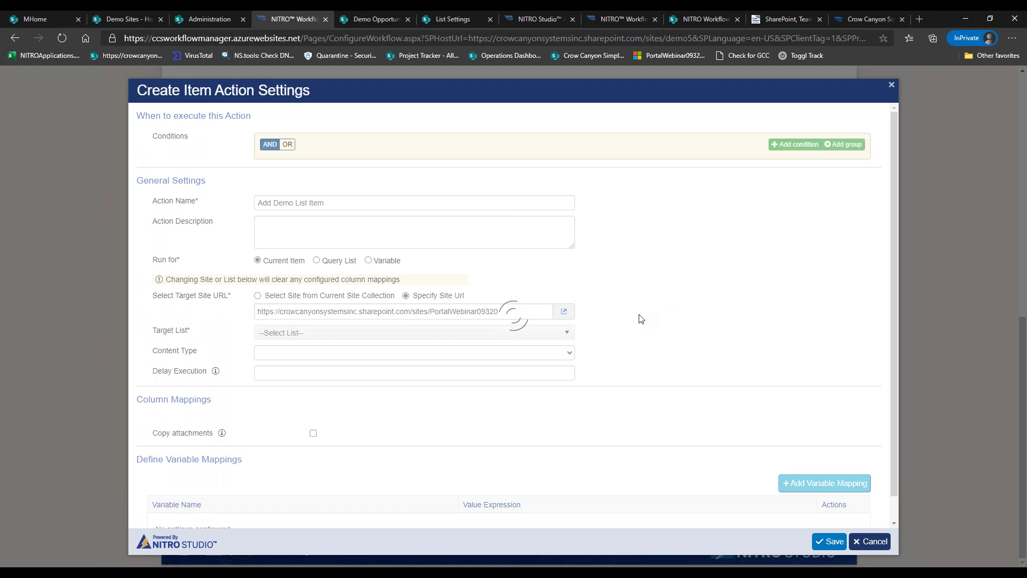
Browse the target site's available lists and choose Demo List as the action's target list.
click(553, 333)
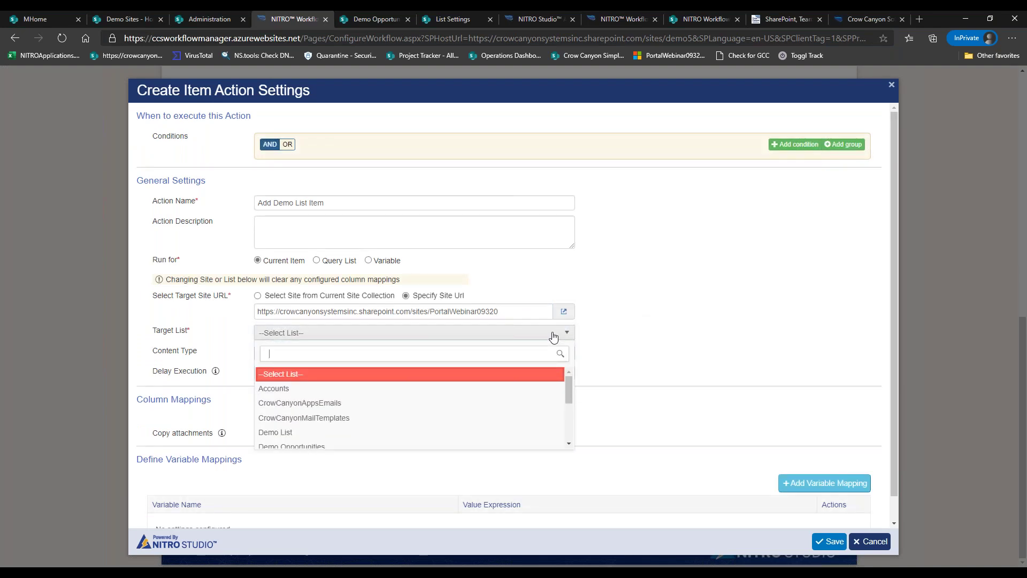
drag(570, 387, 567, 425)
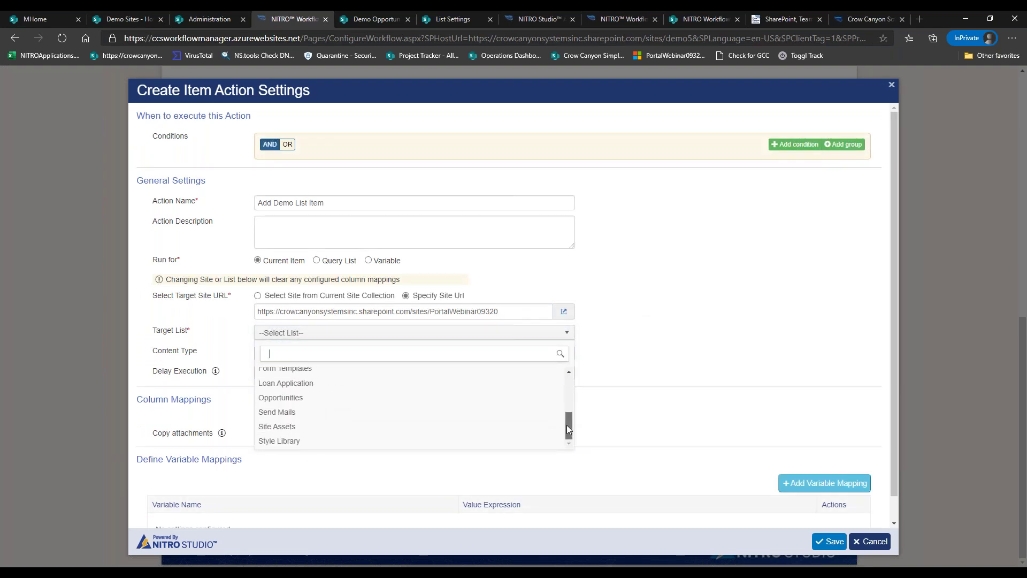
click(637, 326)
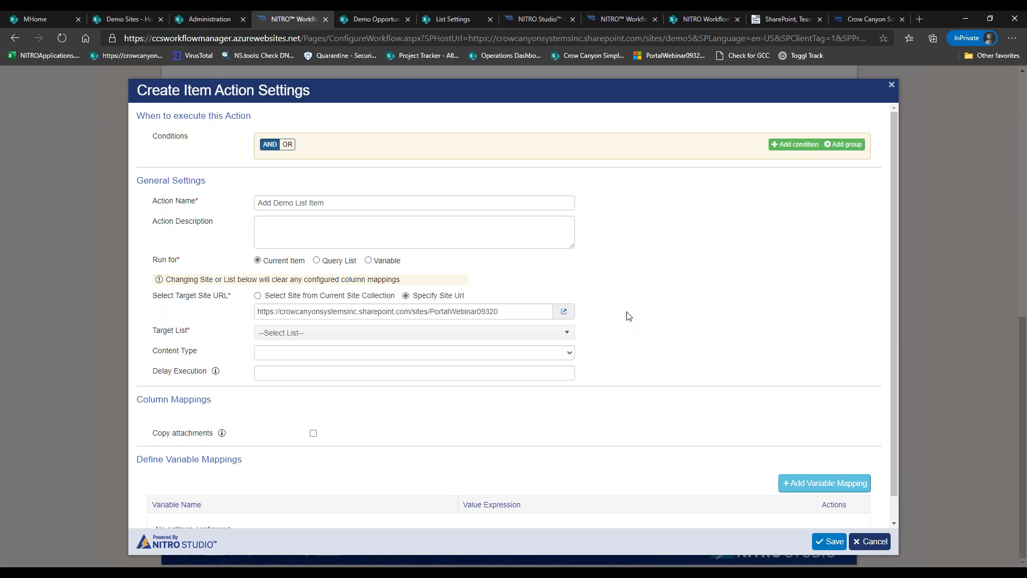
click(567, 332)
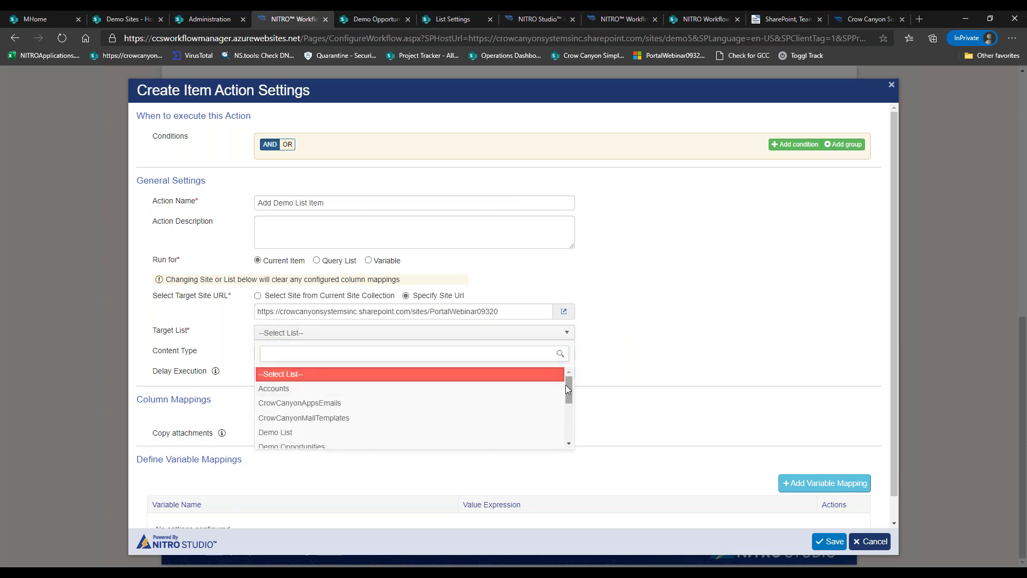
click(337, 432)
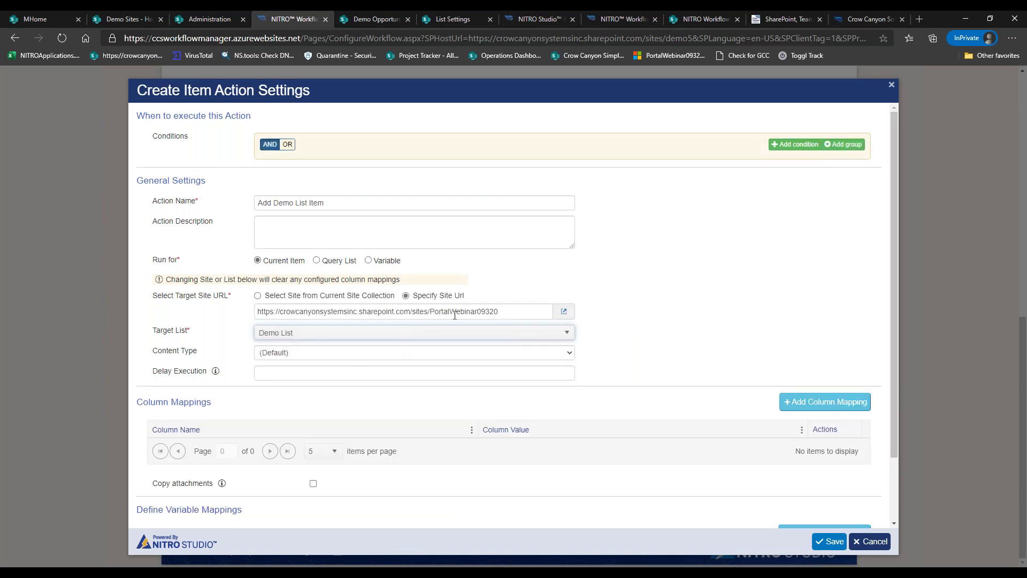
Browse the Demo List columns available for column mapping without adding a mapping.
click(824, 402)
click(575, 236)
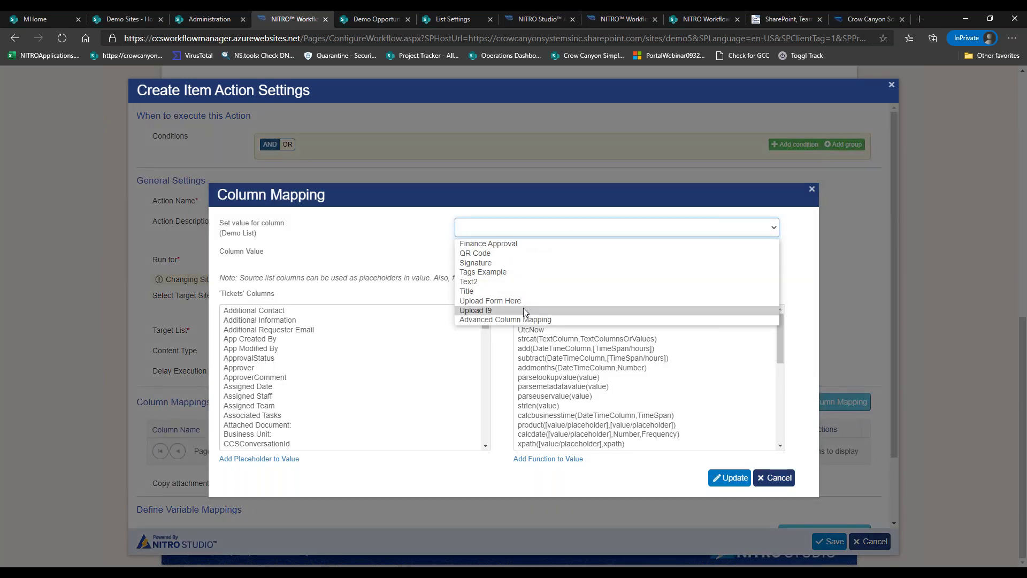
click(441, 257)
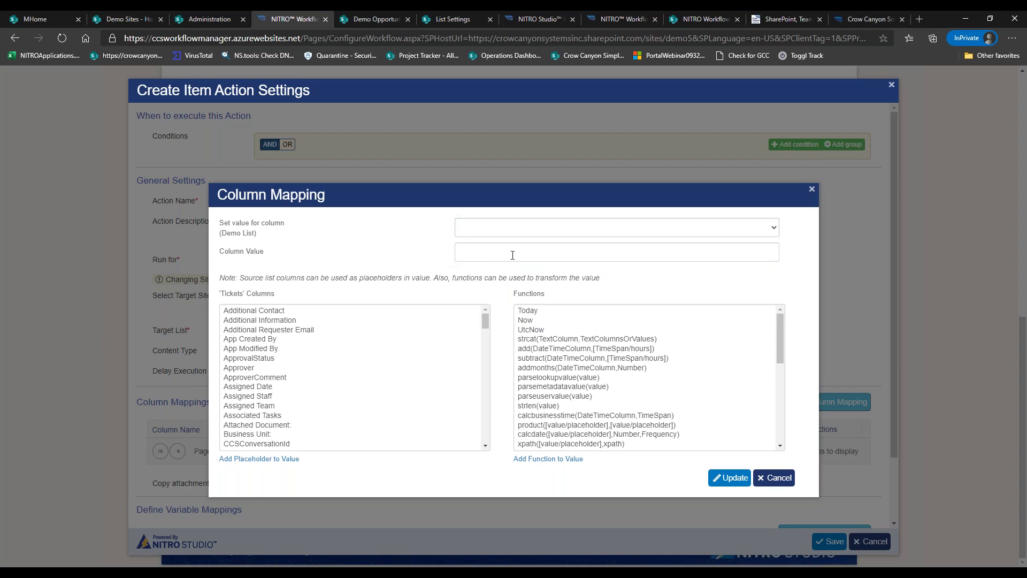
click(773, 478)
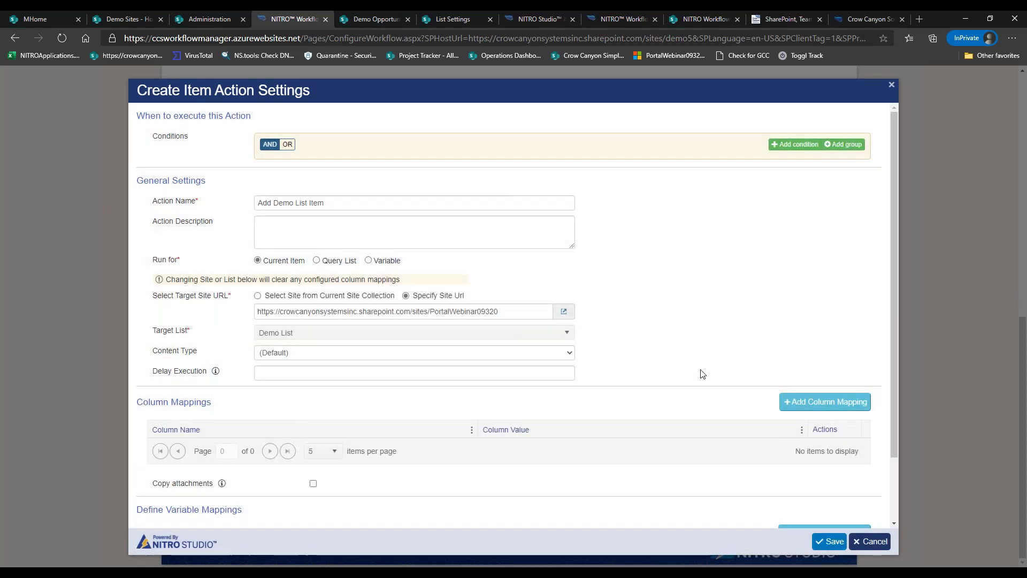
Discard the Add Demo List Item action and leave the ticket workflow configuration without saving.
drag(891, 376, 886, 347)
scroll(889, 378, down, 1)
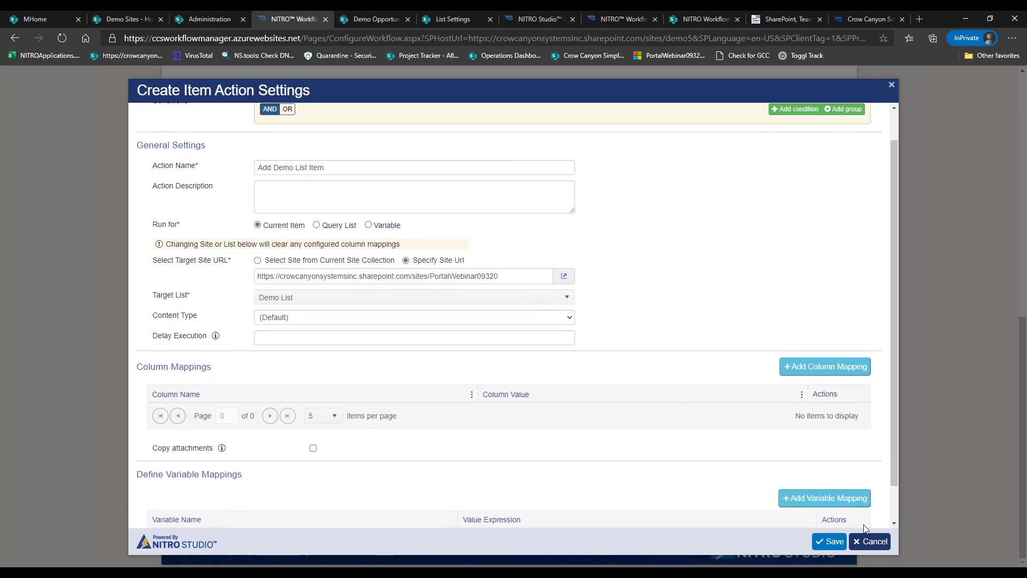
click(865, 542)
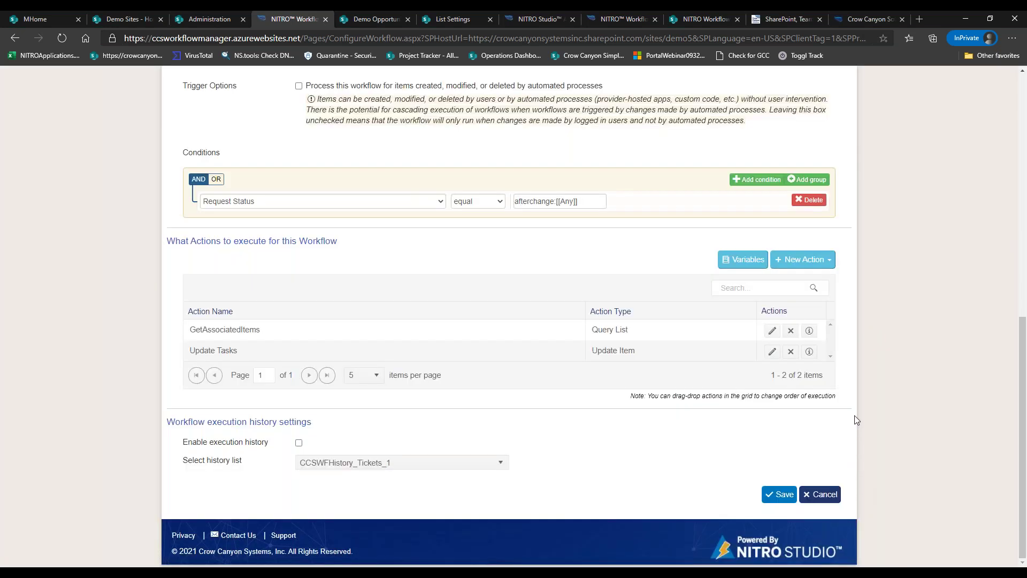
click(821, 493)
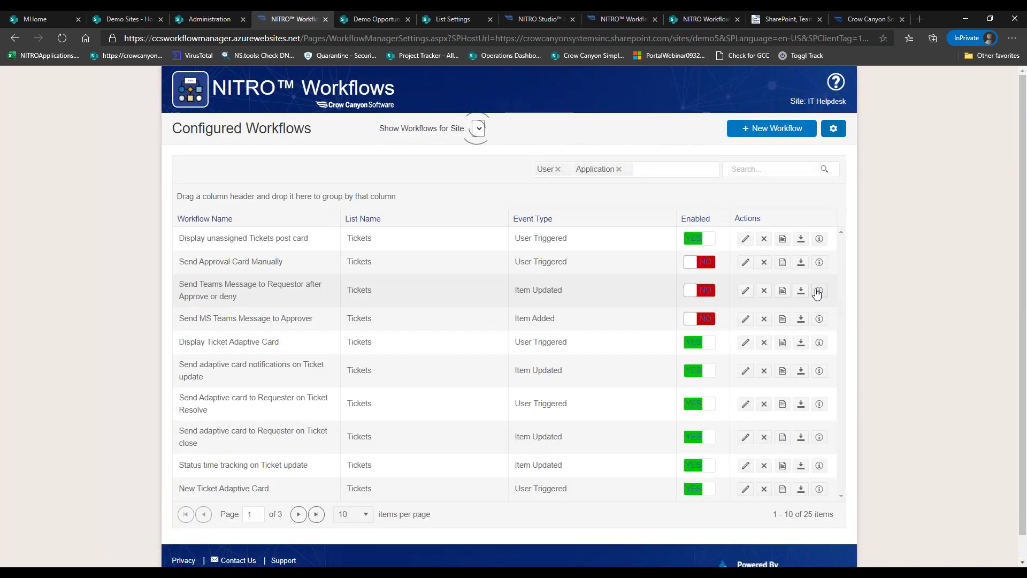
Start a new workflow on the IT Helpdesk site and set it to user triggered only, without a schedule.
click(777, 136)
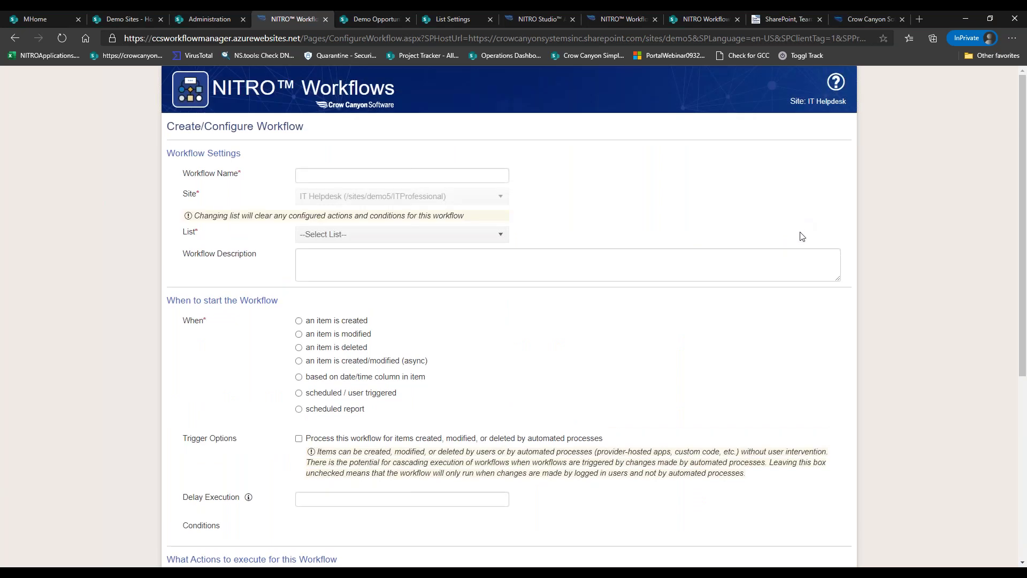
drag(1020, 214, 1020, 285)
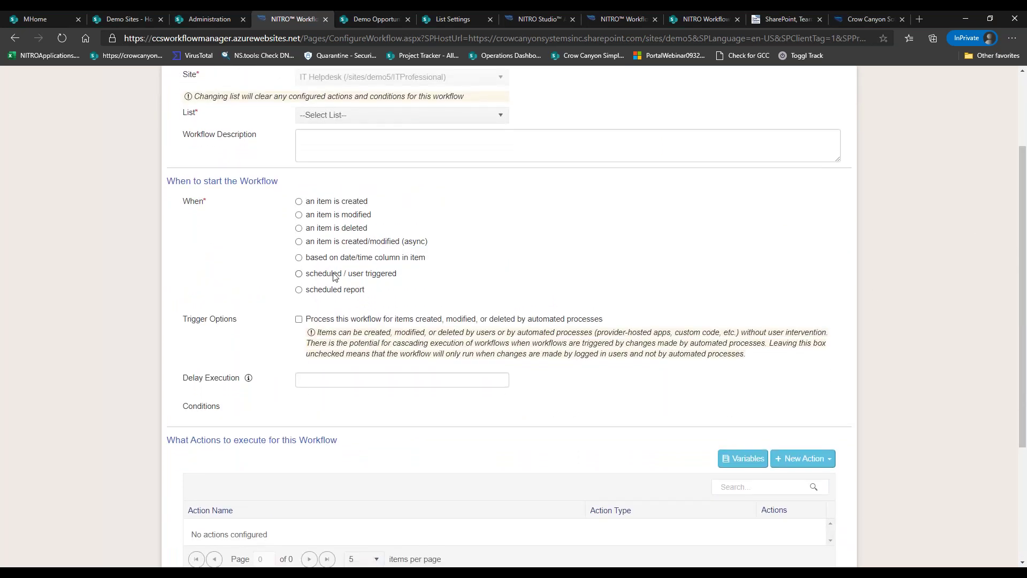
click(300, 275)
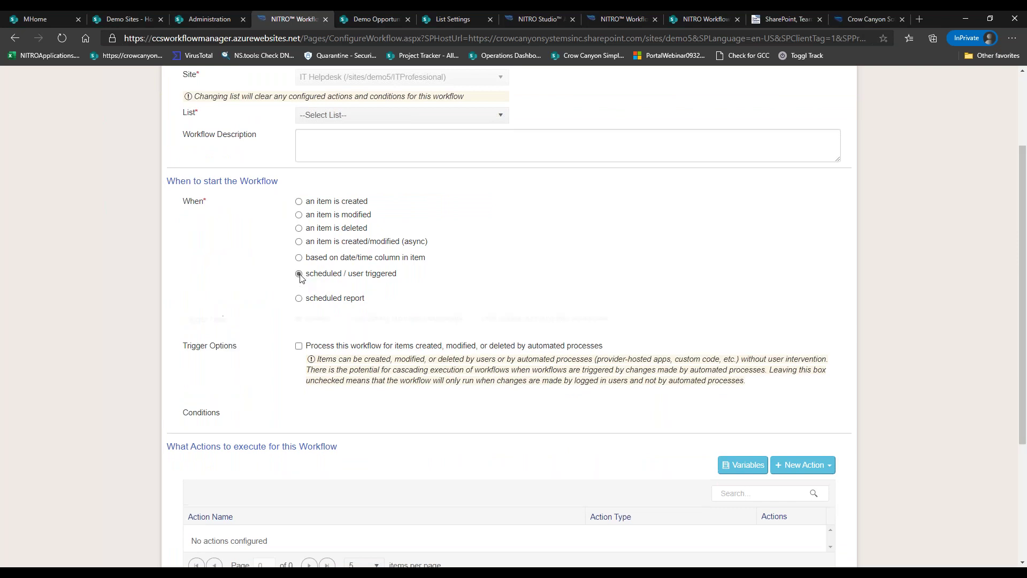
click(312, 455)
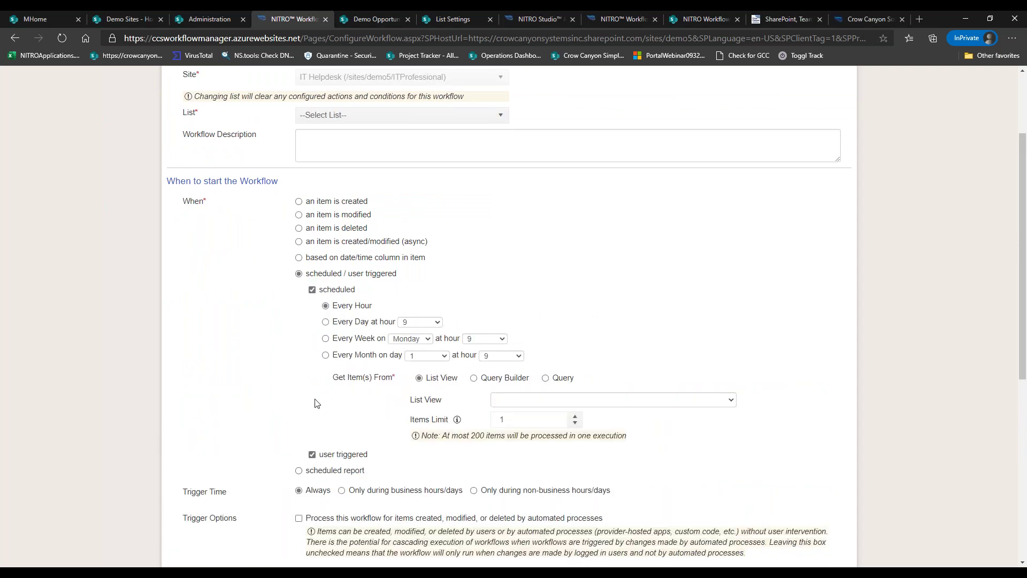
click(312, 292)
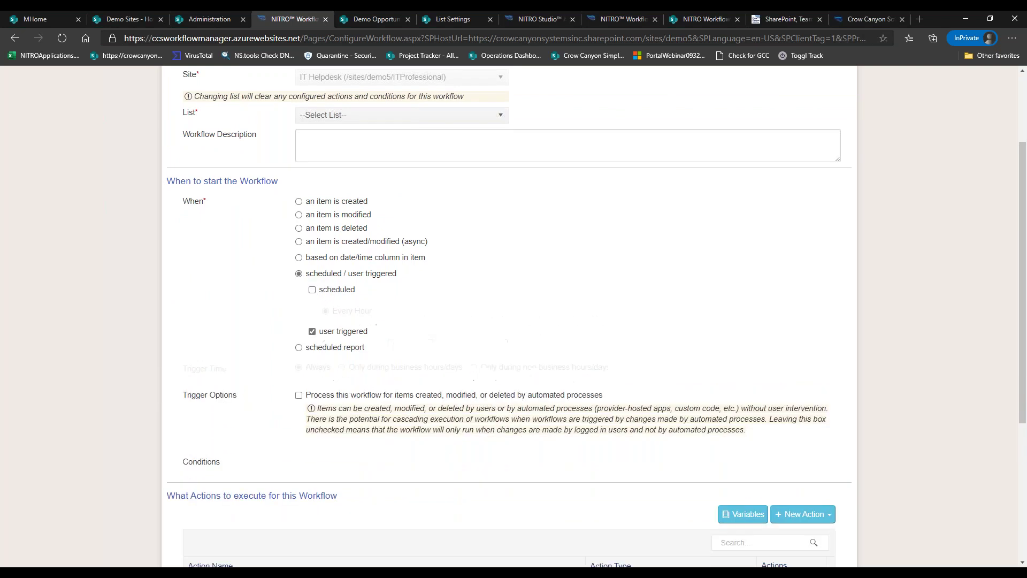
scroll(1022, 297, up, 3)
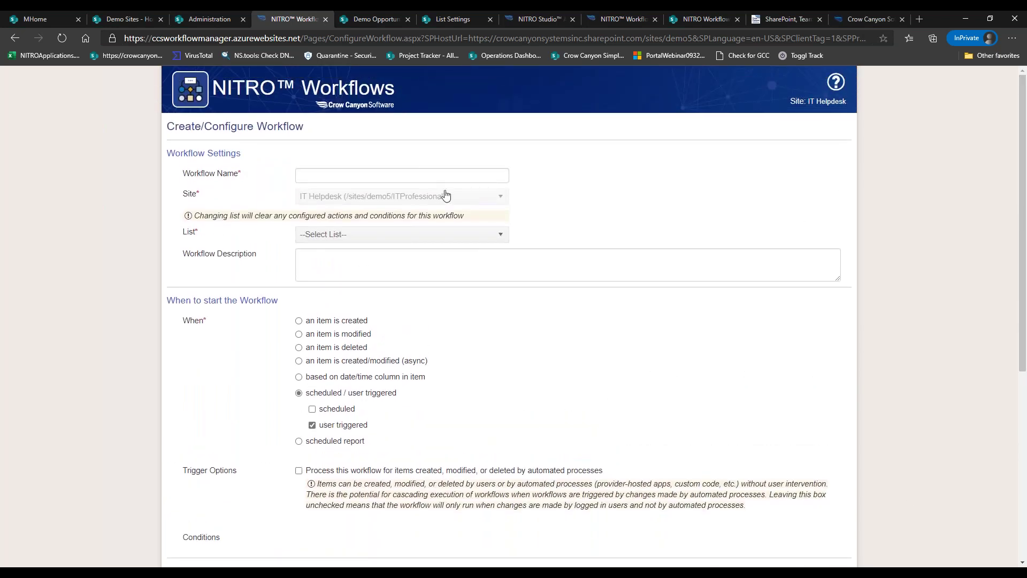
Switch to the PortalWebinar09320 workflow page, close the open workflow's settings, and find the user-triggered All Opportunities workflow in the list.
click(378, 16)
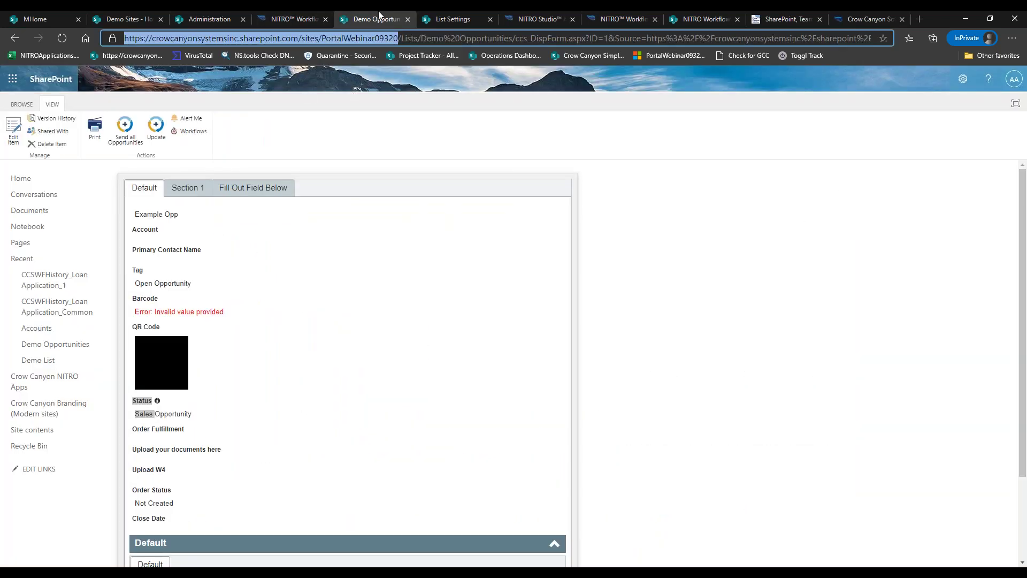
click(636, 20)
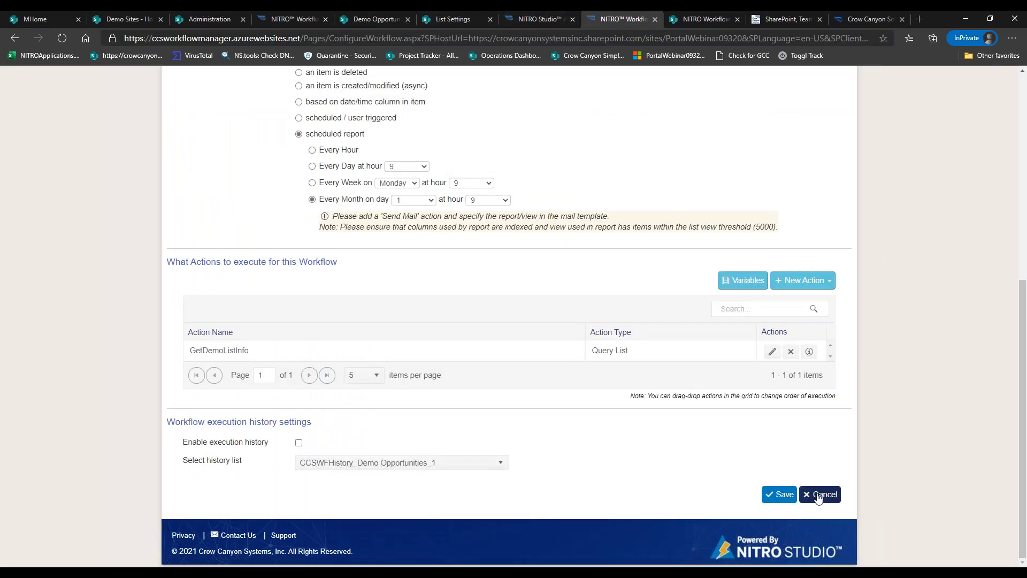
click(782, 500)
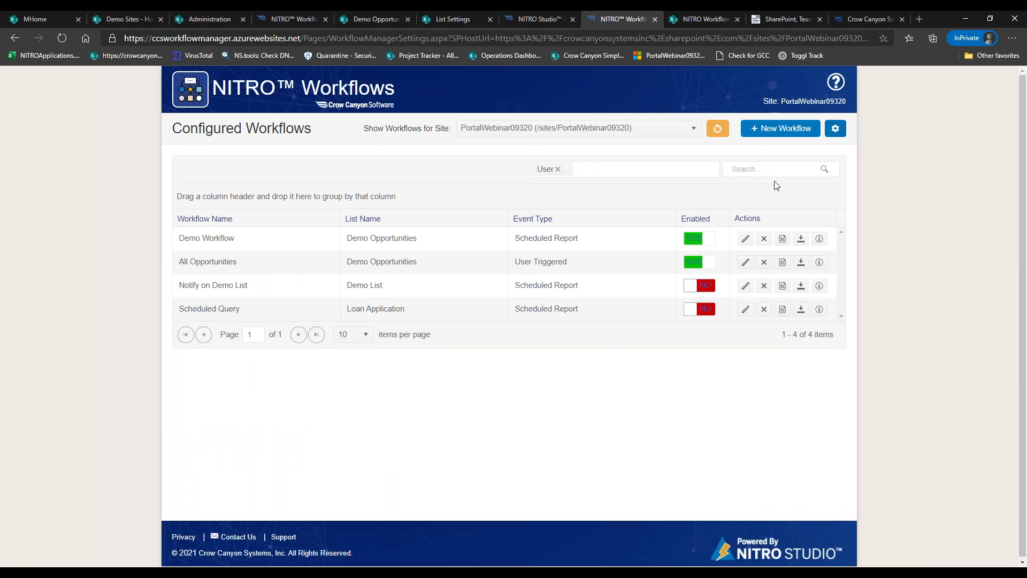
drag(515, 263, 572, 263)
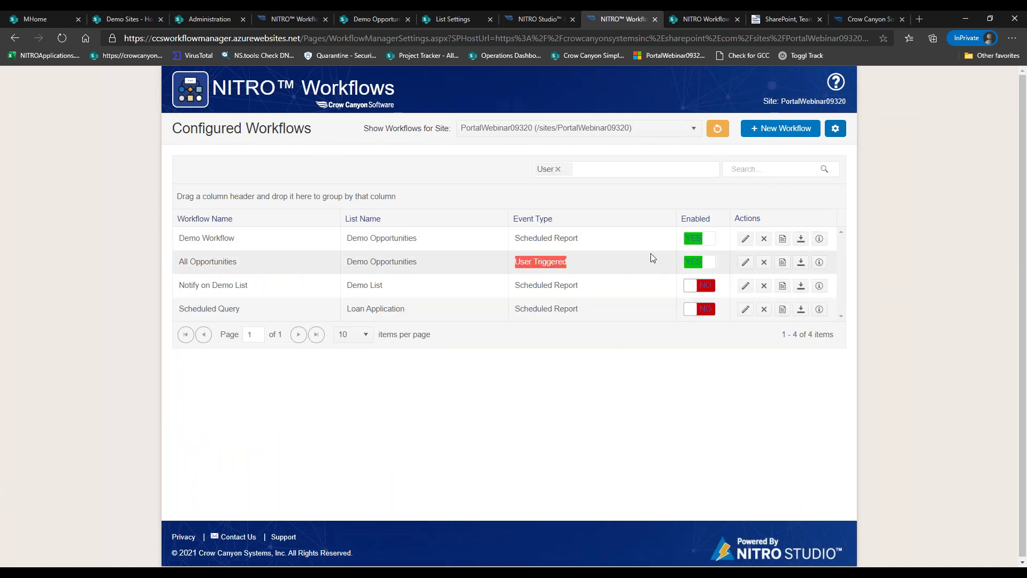
Create a new workflow named Invoke Workflow on the Demo Opportunities list.
click(777, 129)
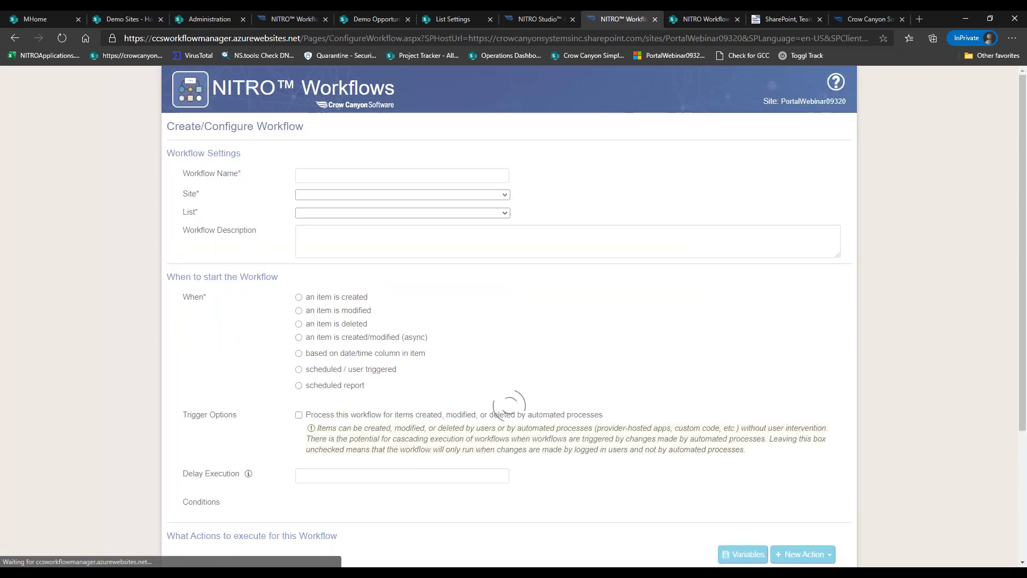
click(435, 175)
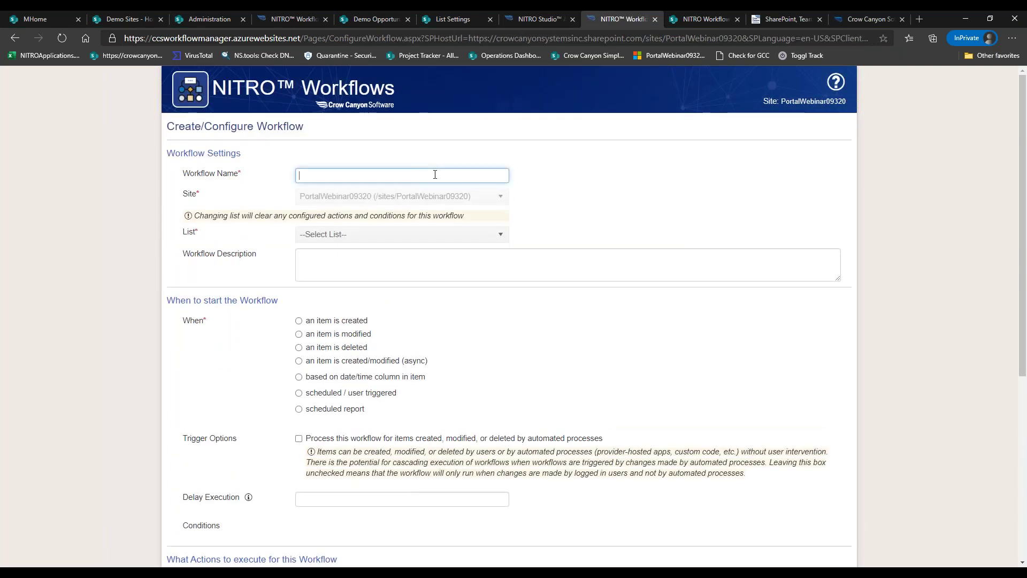
text(Inoke)
key(BackSpace)
text(voke Workflow)
click(320, 236)
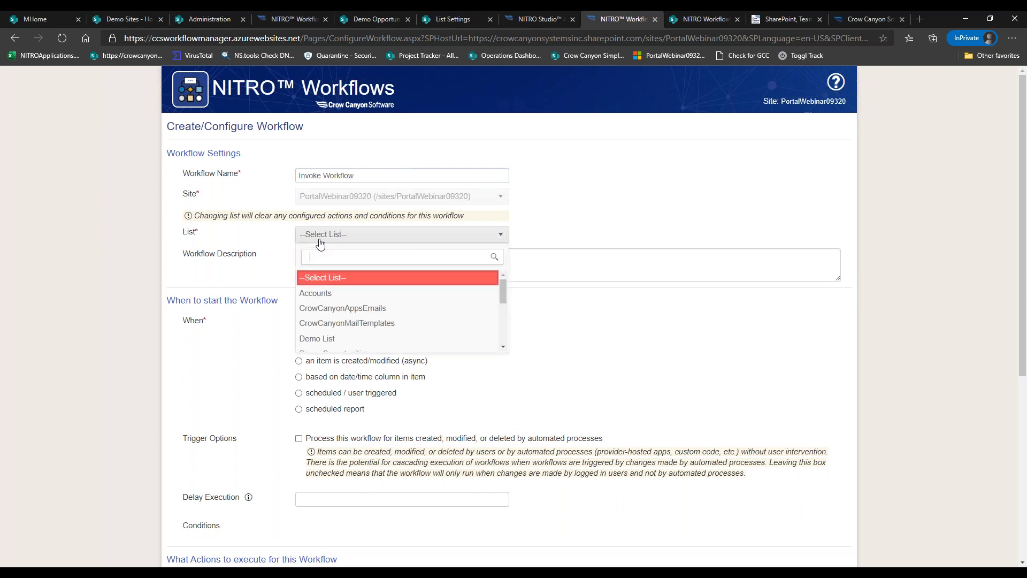
scroll(396, 310, down, 3)
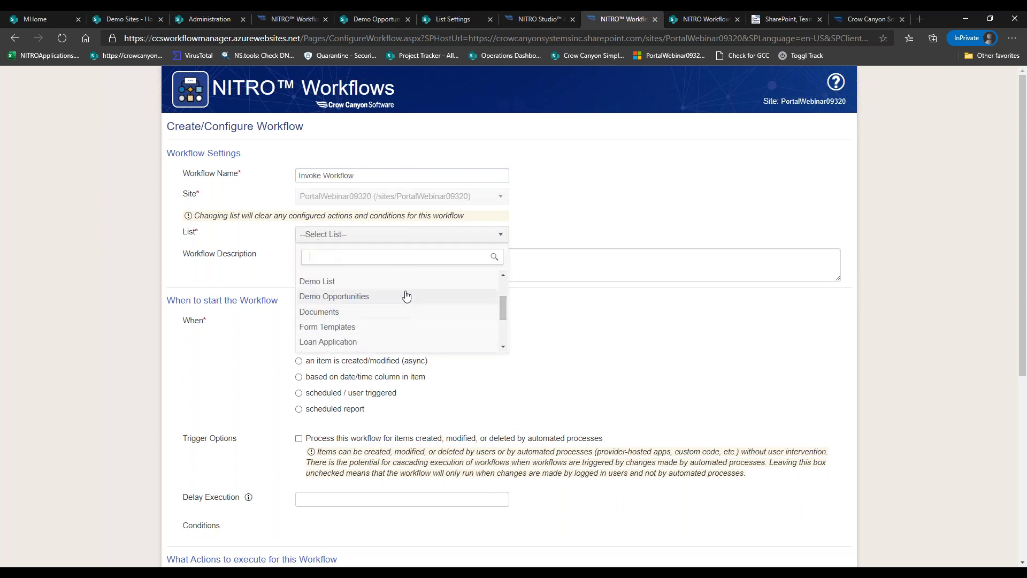
click(398, 294)
Examine the async and date-column trigger options and set the workflow to run on a schedule every week on Monday at hour 9.
scroll(294, 322, down, 3)
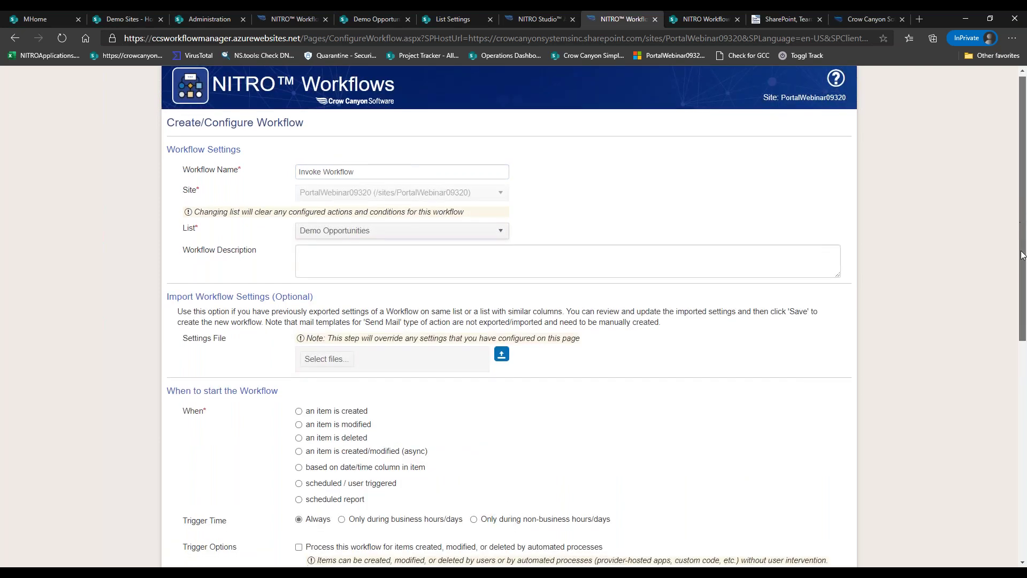
click(298, 242)
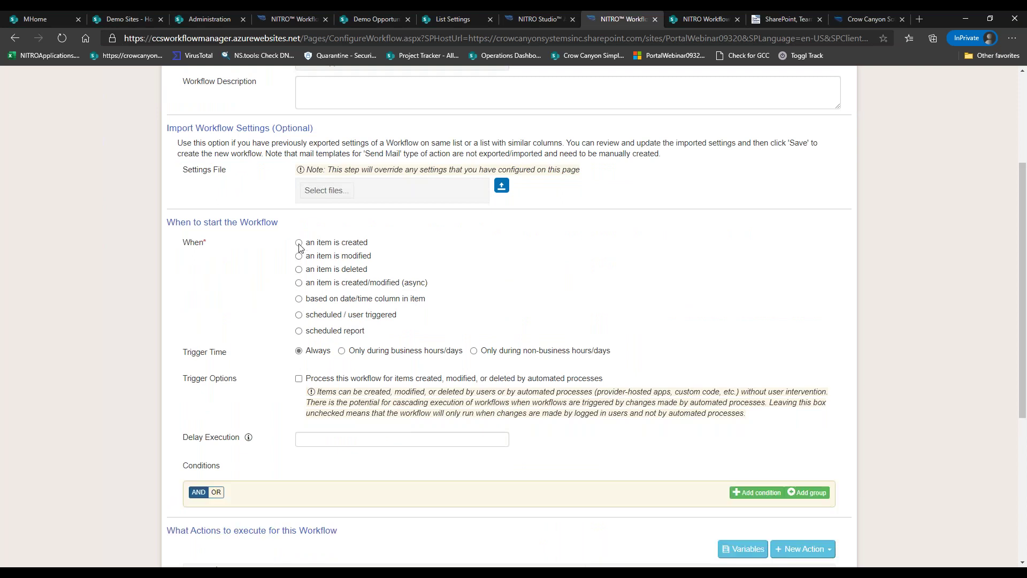
click(298, 283)
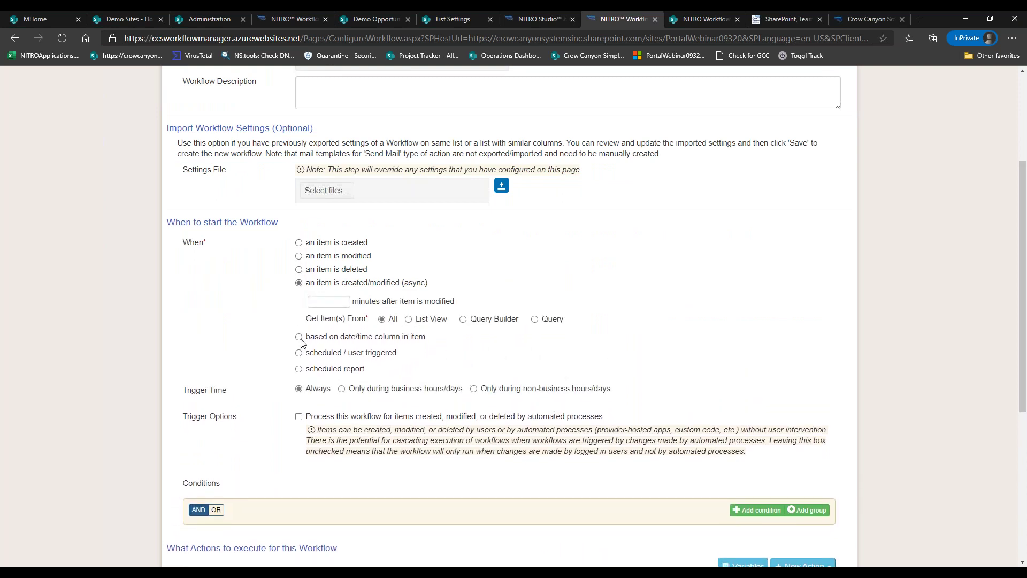
click(301, 337)
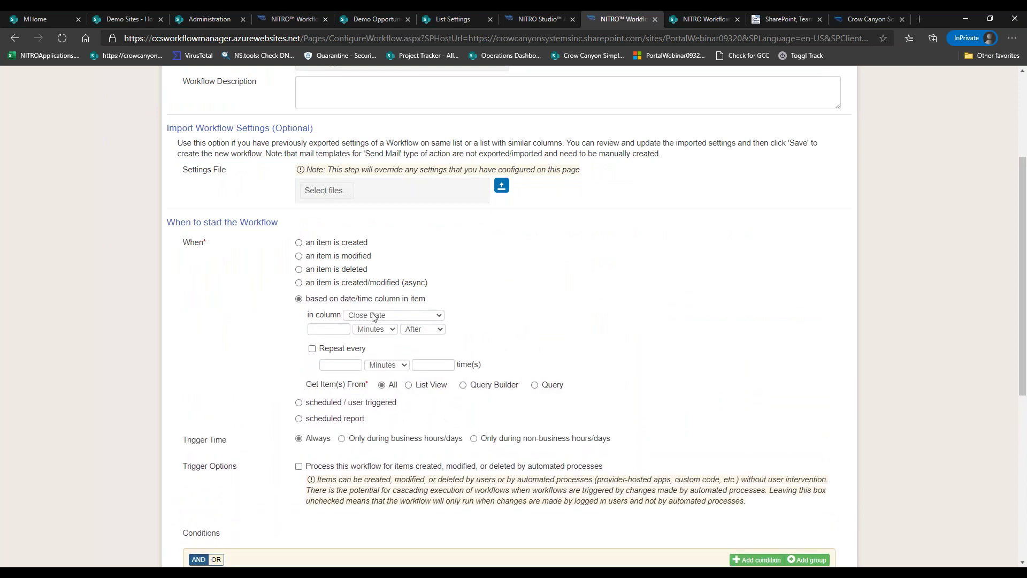
click(374, 317)
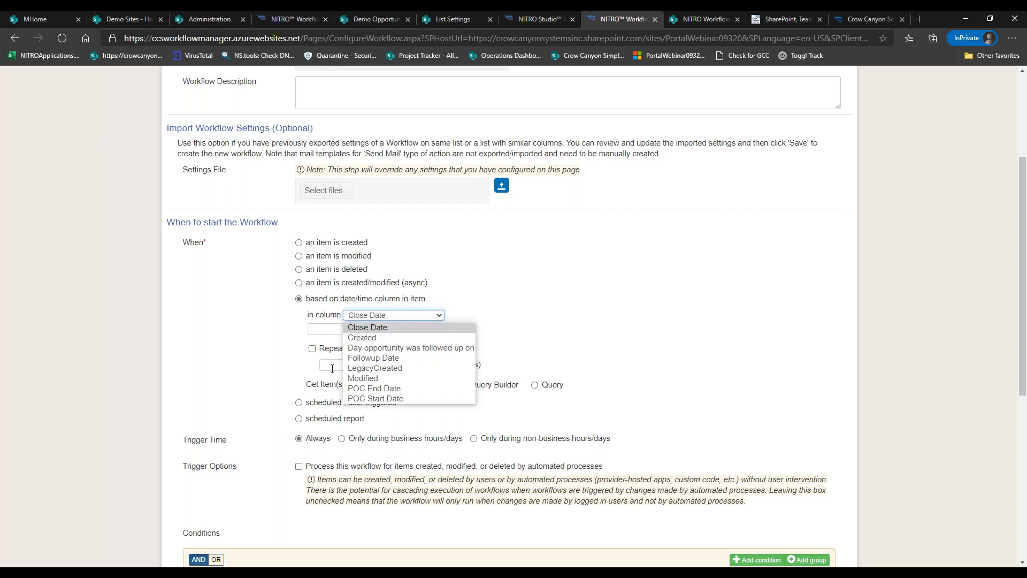
click(322, 404)
click(322, 404)
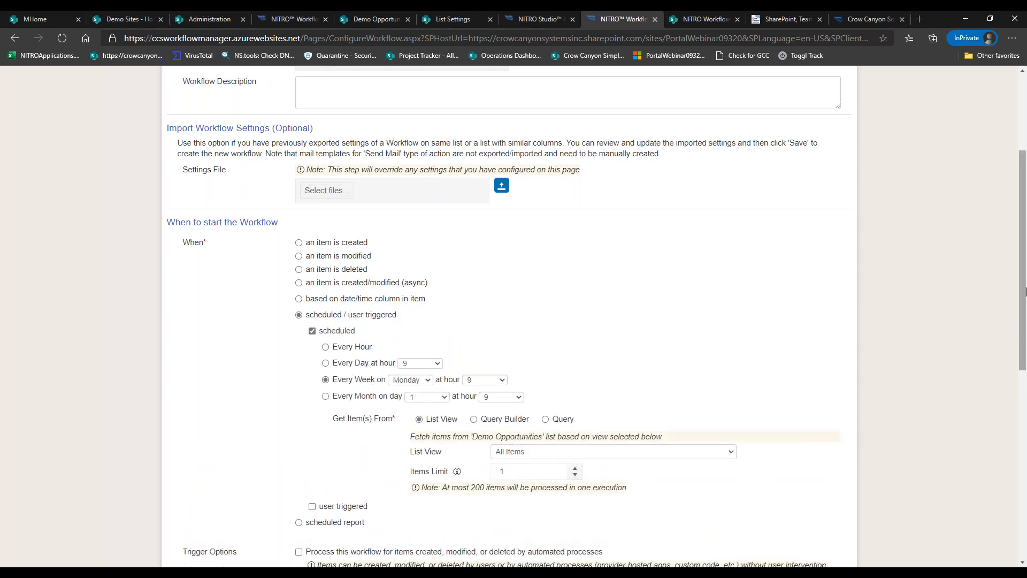
Add an Invoke Workflow action named Invoke All Opportunities Flow.
drag(1021, 294, 1021, 440)
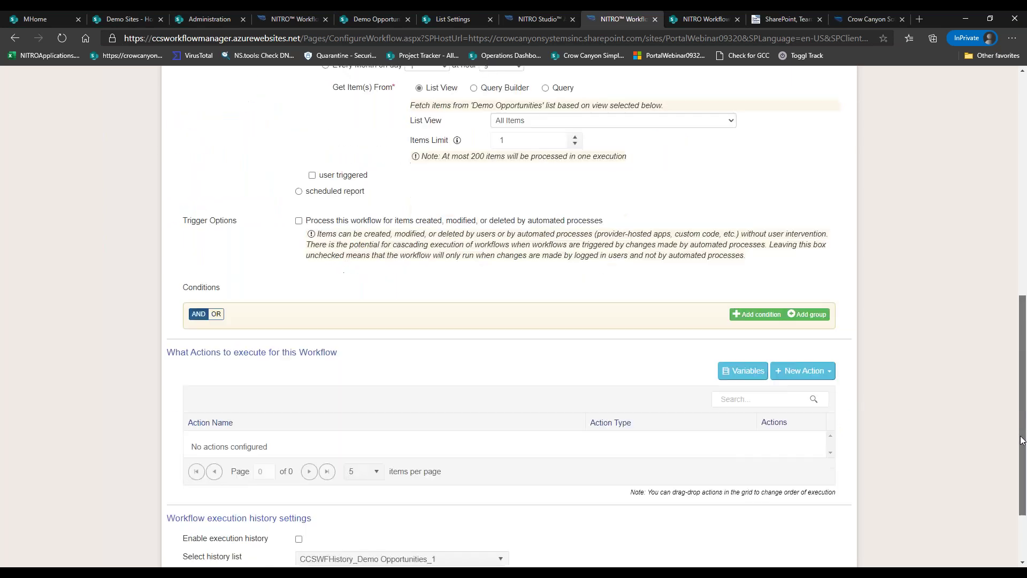
click(803, 370)
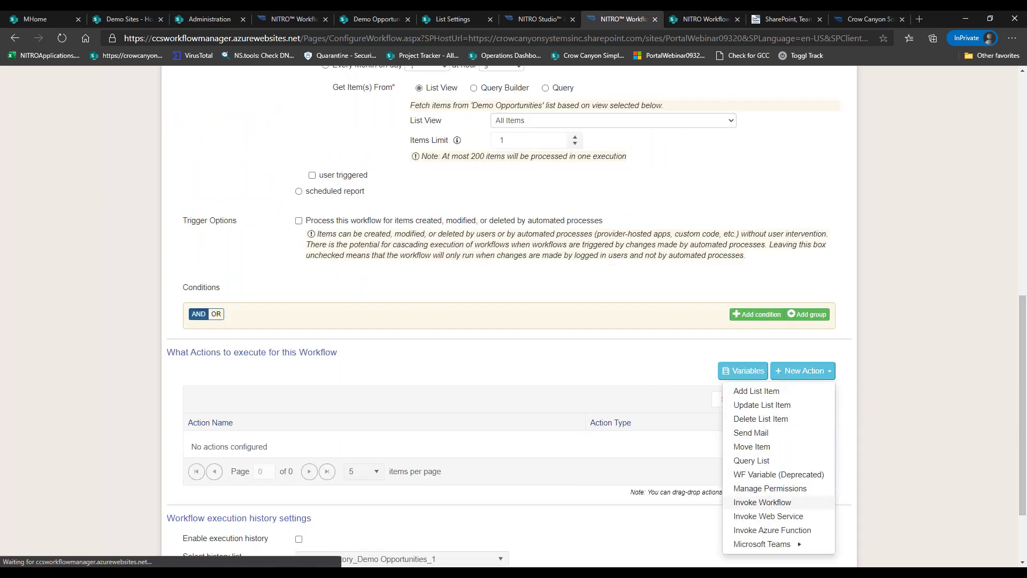
click(762, 503)
click(323, 207)
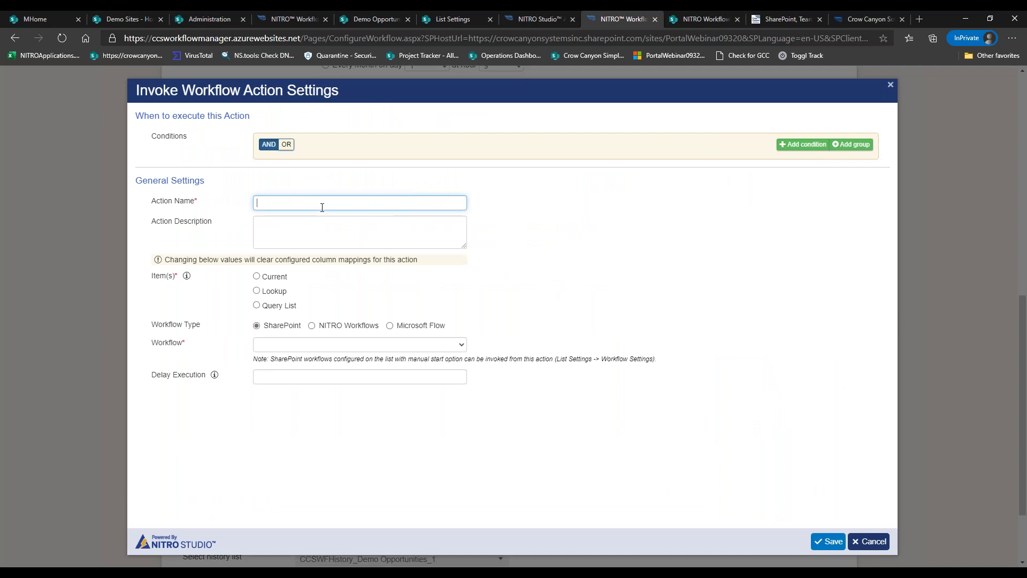
text(INok)
key(BackSpace)
key(BackSpace)
text(nvoke All Oppo)
Configure the action to invoke the All Opportunities NITRO workflow for the current item.
click(256, 277)
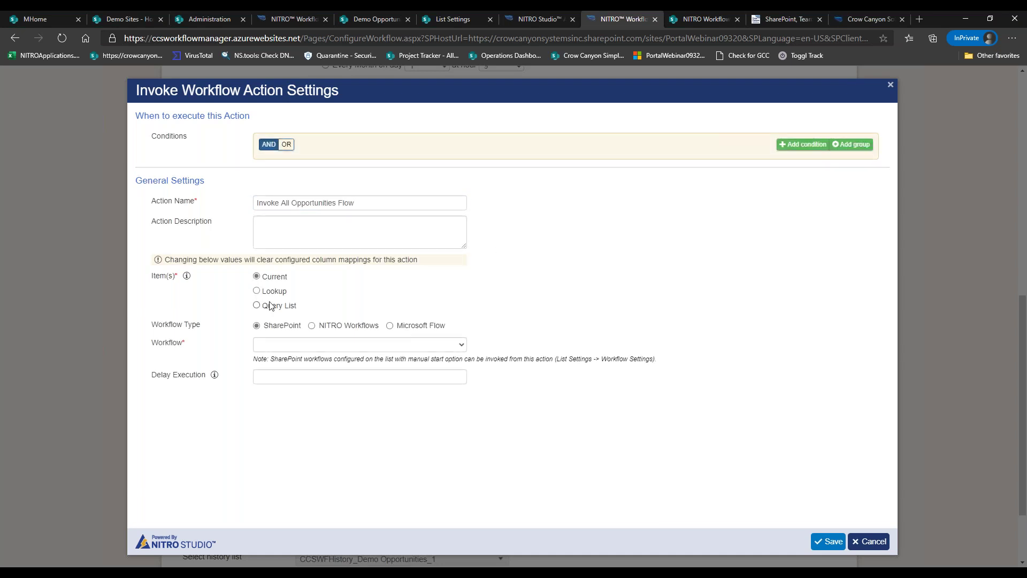
click(313, 326)
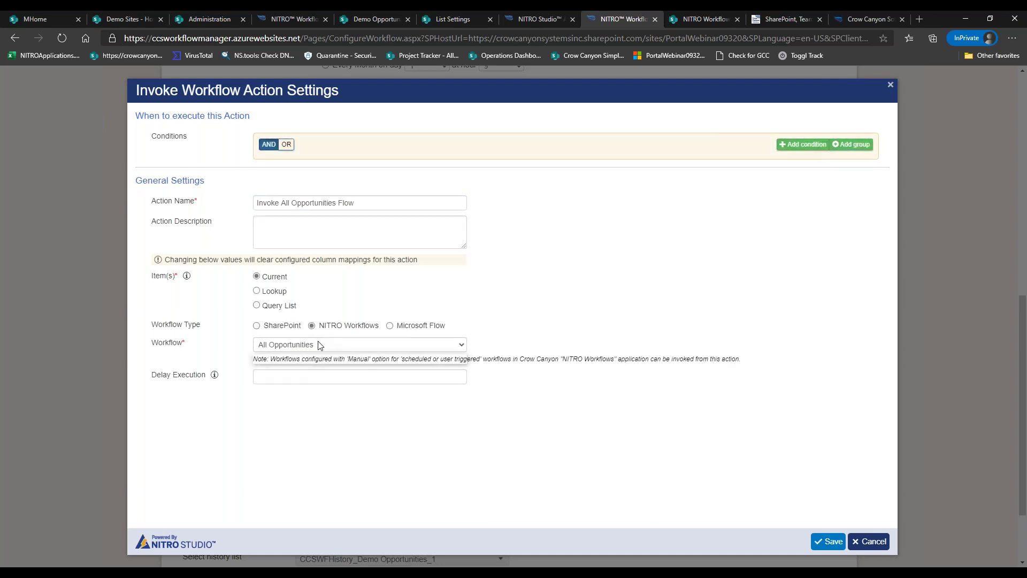
click(320, 345)
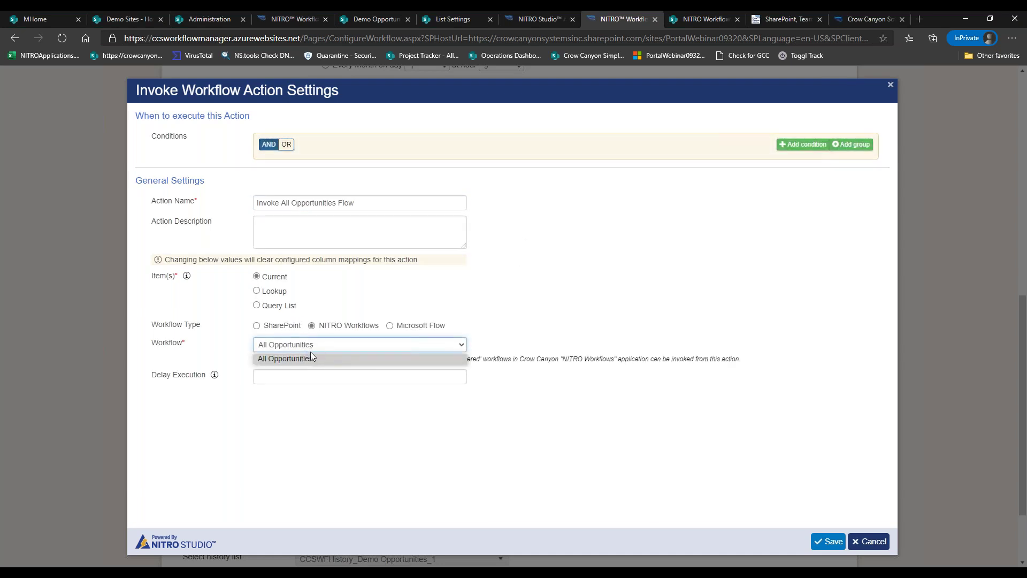
Try the Lookup item source with the Partner, Product / Service and Products columns, and the Query List source.
click(271, 292)
click(343, 291)
click(337, 315)
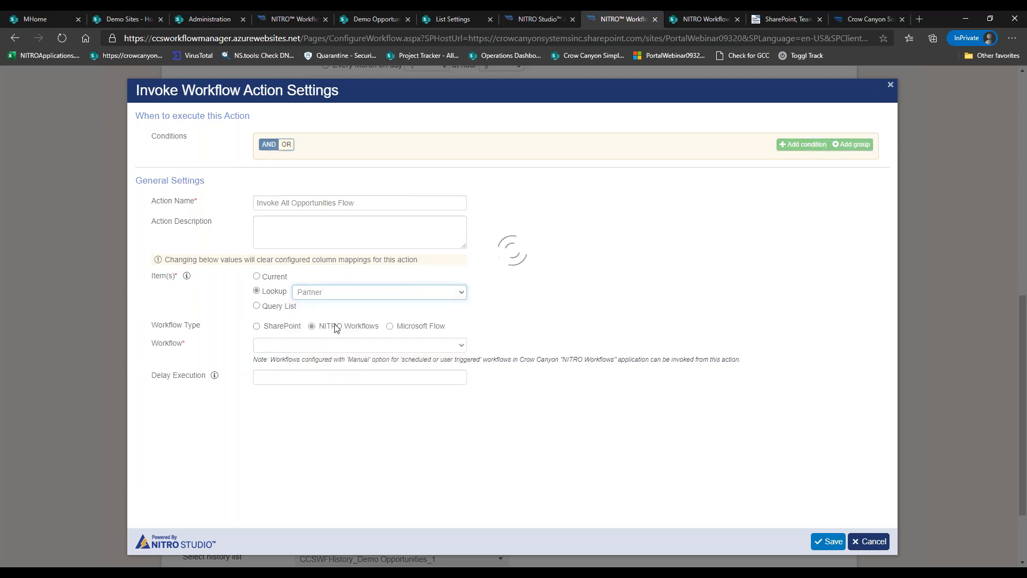
click(344, 292)
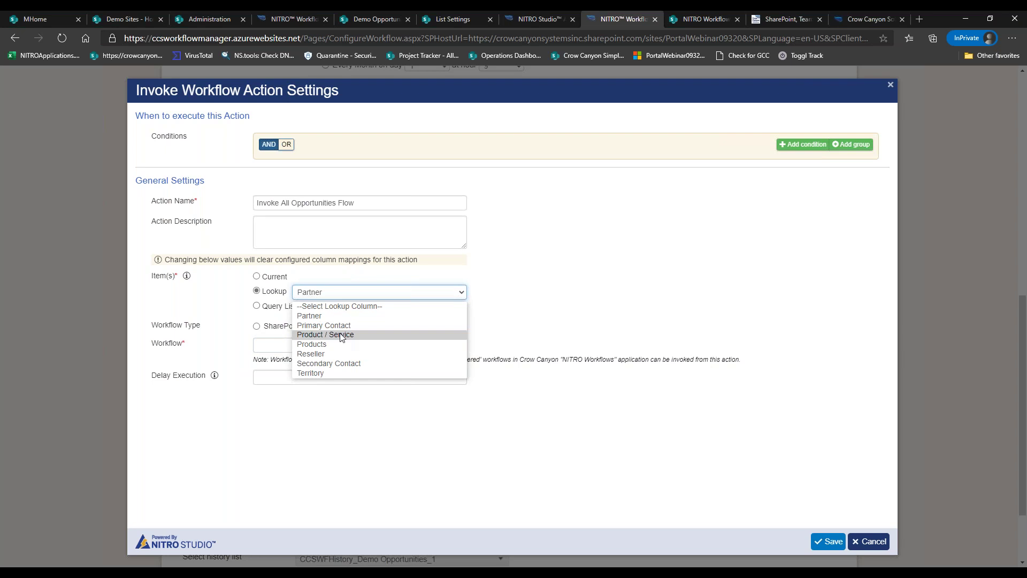
click(342, 334)
click(347, 294)
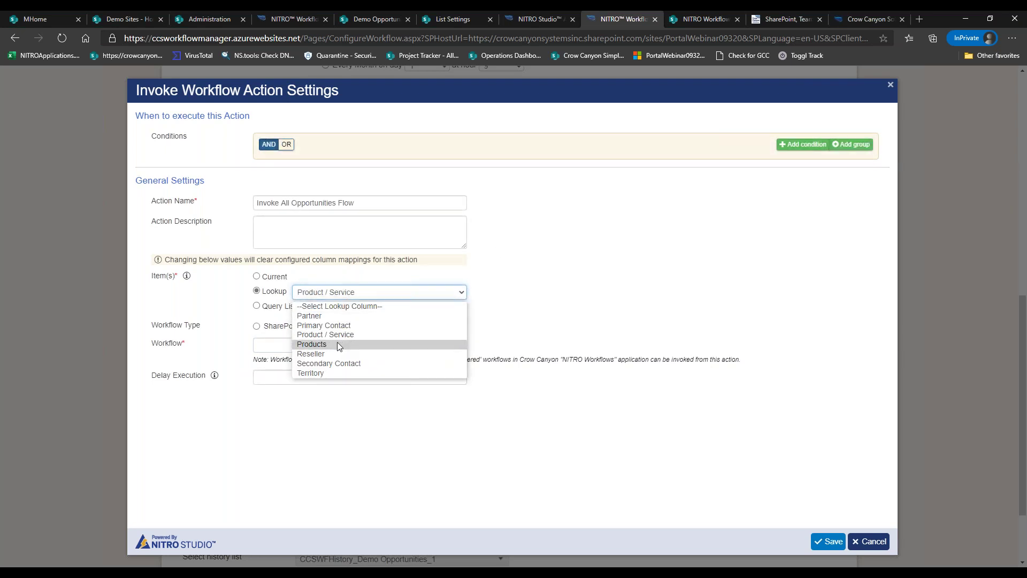
click(338, 345)
click(293, 307)
click(323, 308)
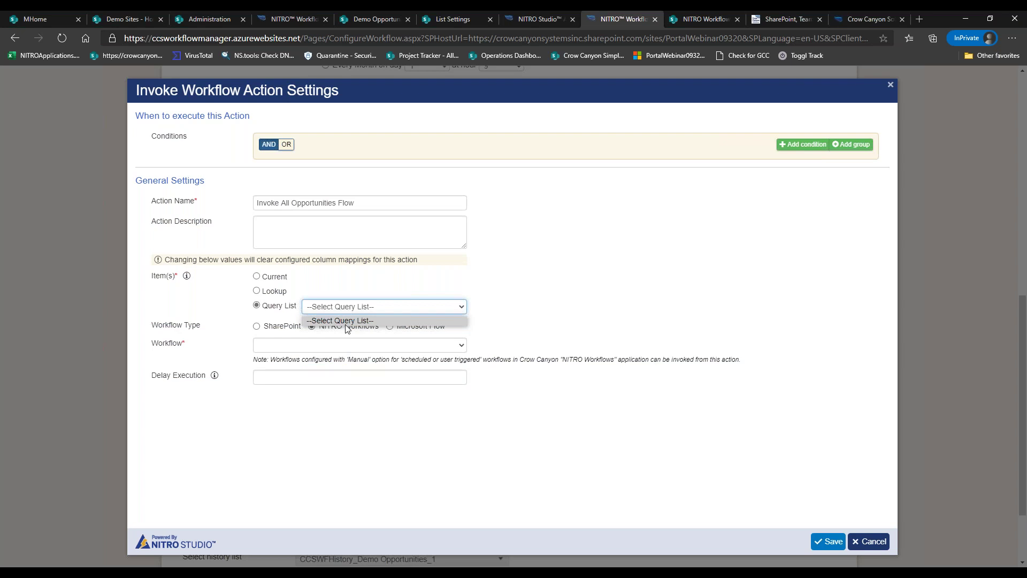
click(488, 303)
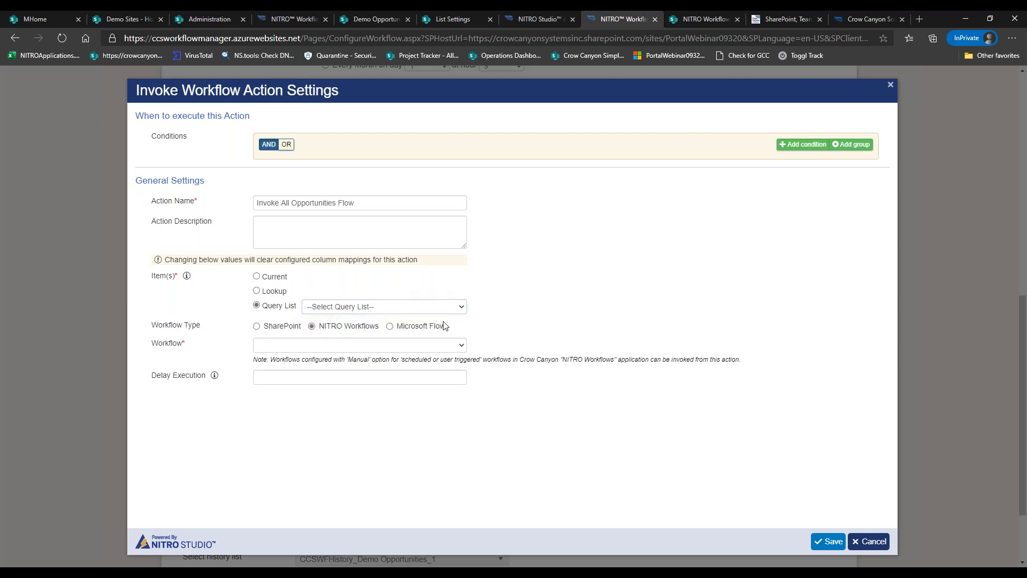
Try the SharePoint, NITRO Workflows and Microsoft Flow workflow types and examine the fields each one requires.
click(310, 347)
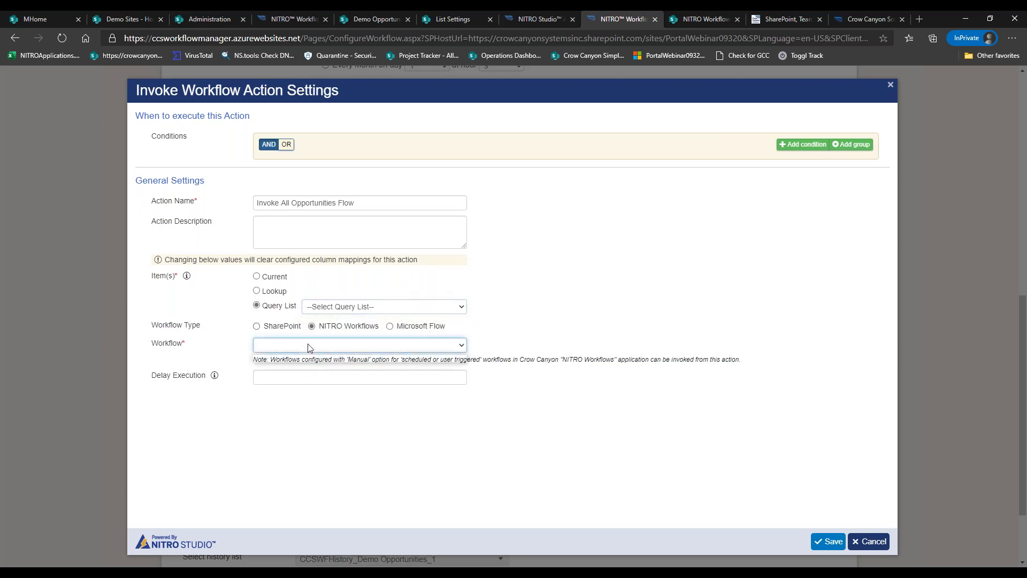
click(310, 356)
click(296, 333)
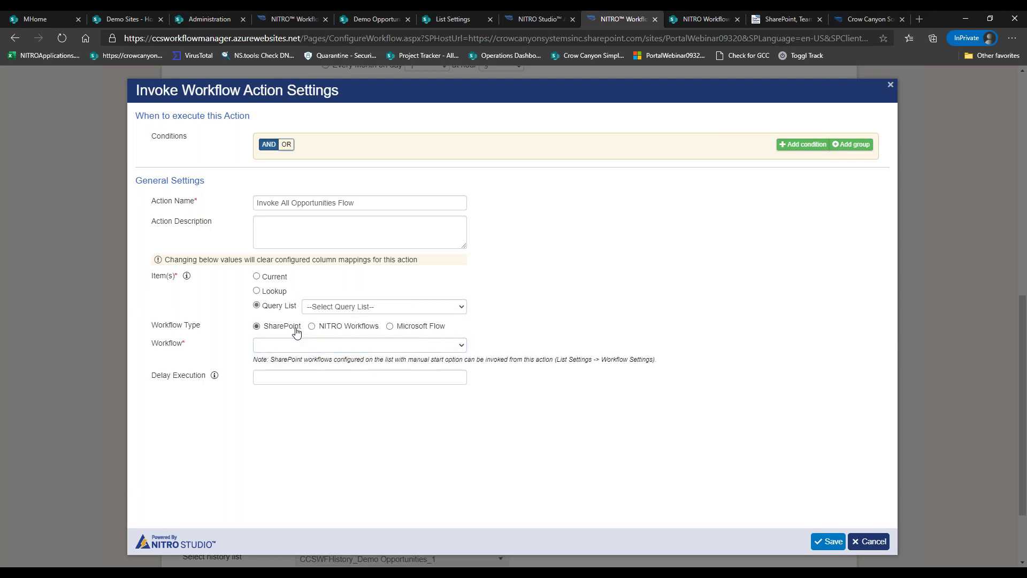
click(345, 330)
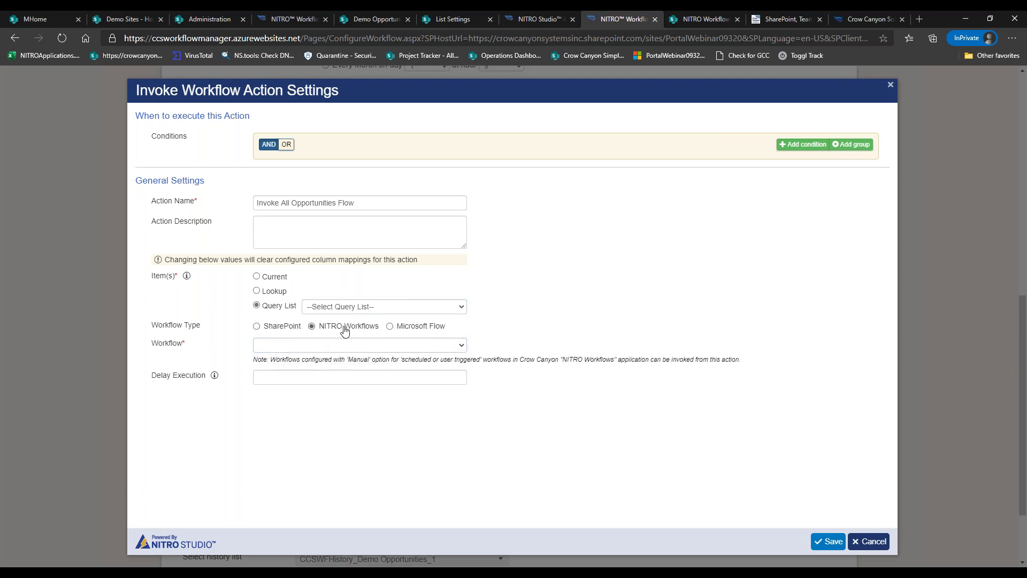
click(395, 330)
drag(395, 330, 445, 328)
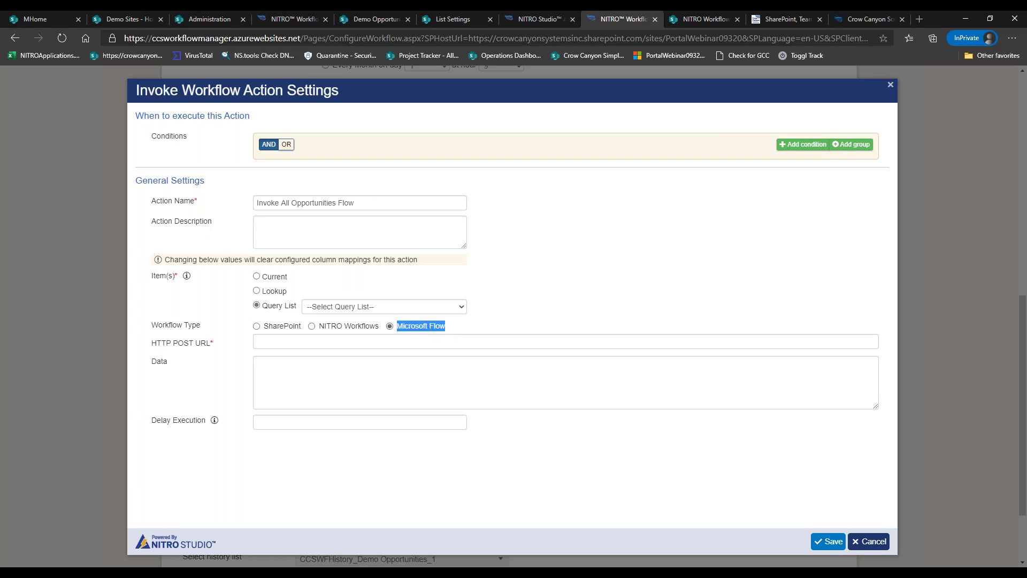
click(463, 330)
drag(396, 328, 447, 331)
click(368, 340)
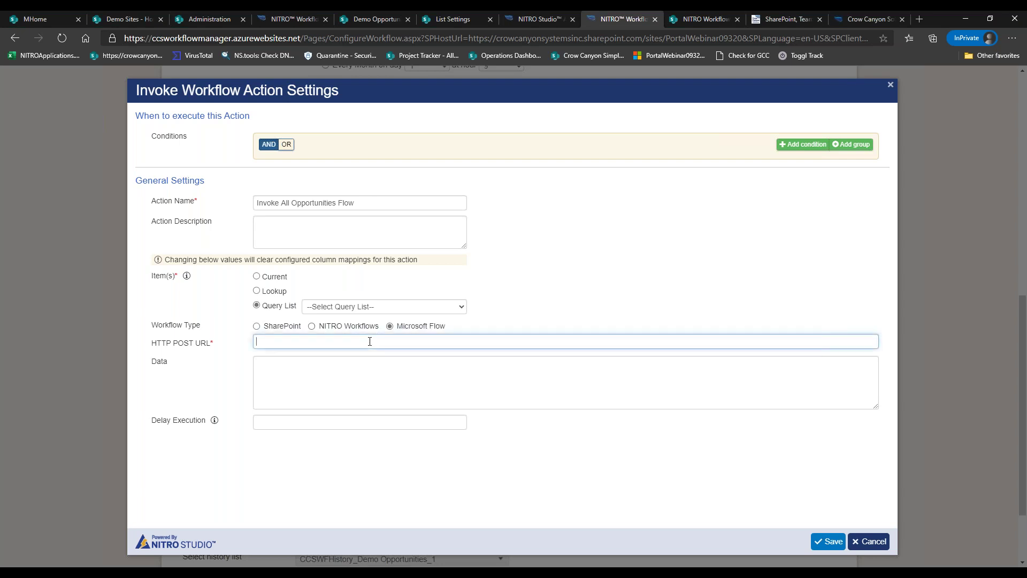
Set the action to invoke the All Opportunities NITRO workflow for the current item and save the action.
click(358, 328)
click(346, 309)
click(394, 344)
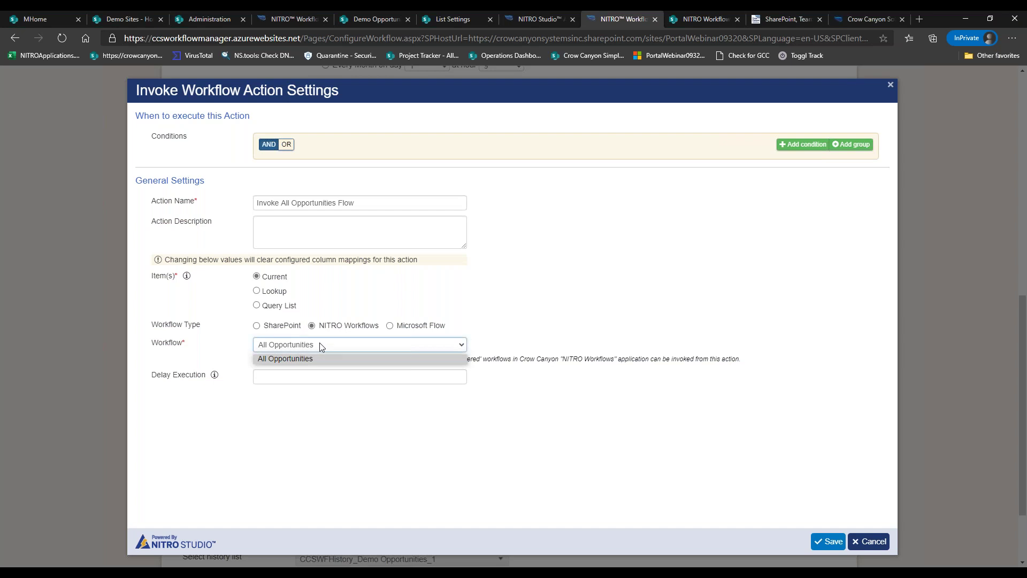
click(284, 359)
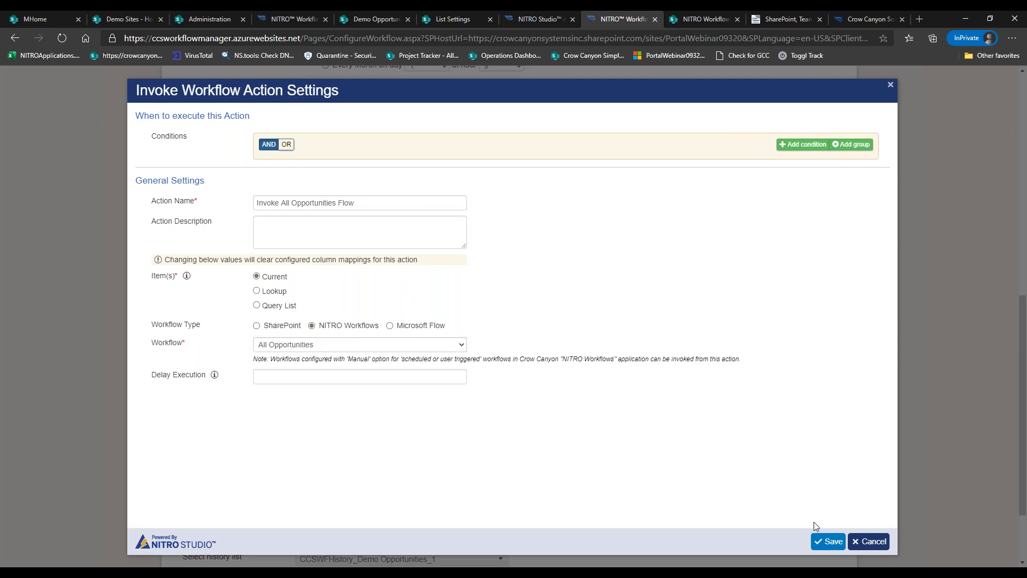
click(831, 541)
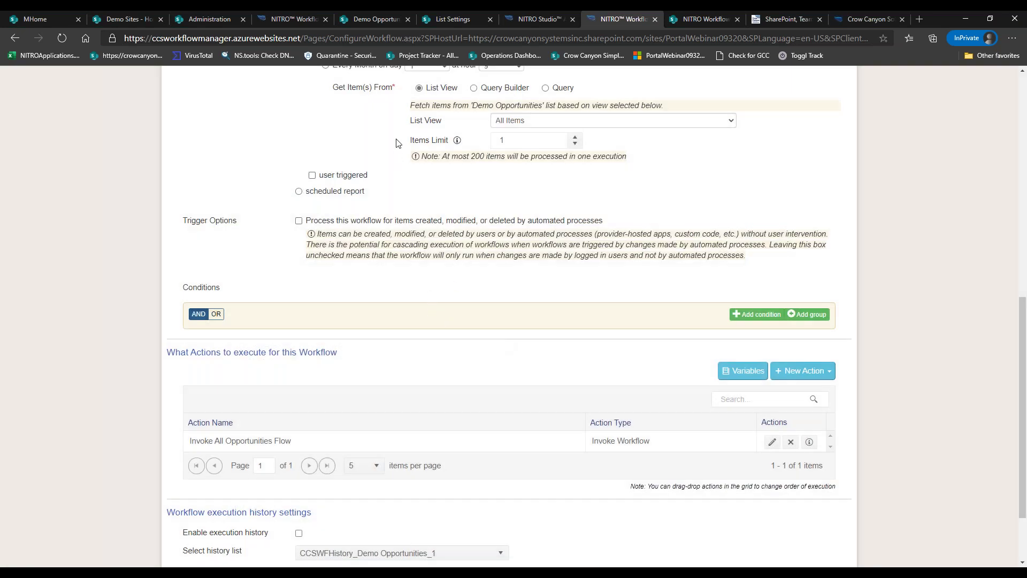
Review the weekly schedule trigger settings and save the Invoke Workflow workflow.
drag(1023, 324, 1023, 250)
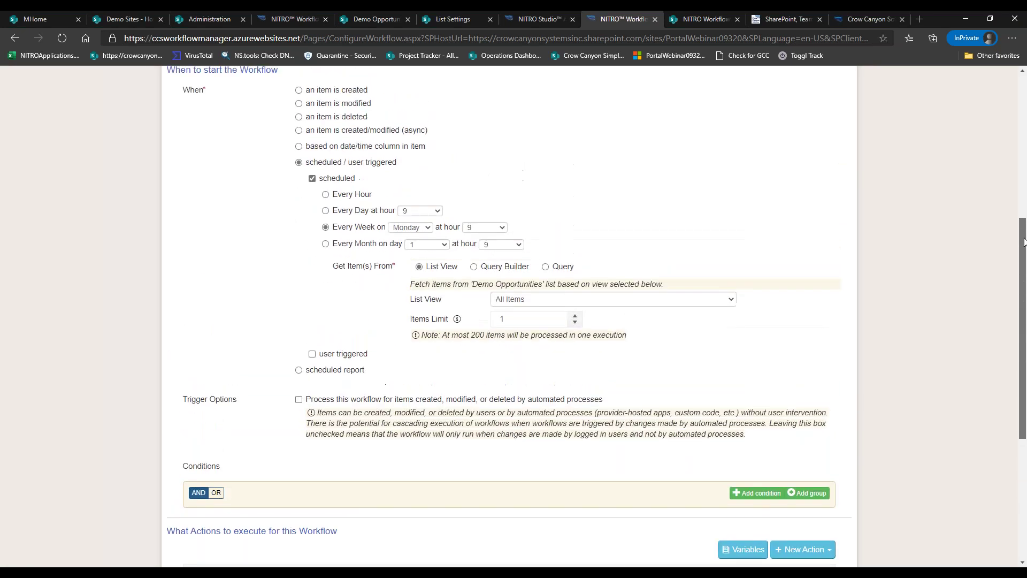
scroll(213, 225, up, 3)
triple_click(188, 213)
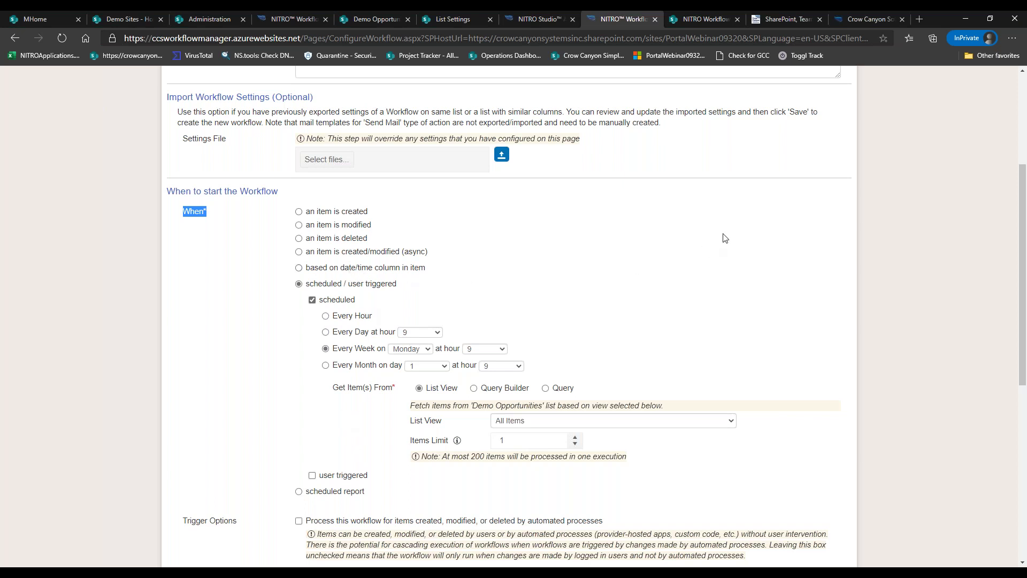
drag(1021, 232, 1011, 384)
click(781, 548)
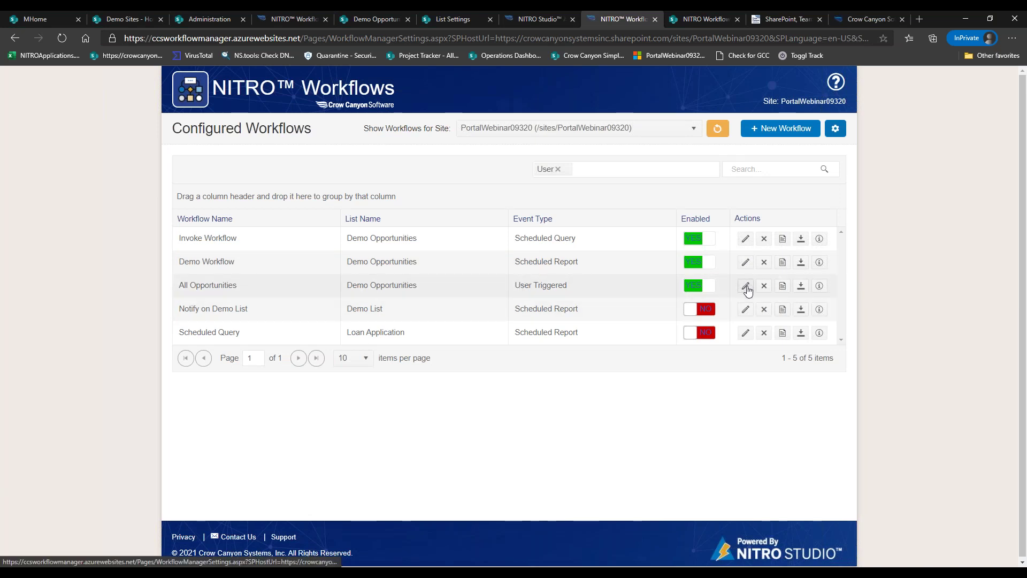
Export the All Opportunities workflow settings and start a new workflow named All Opportunities Scheduled.
click(801, 287)
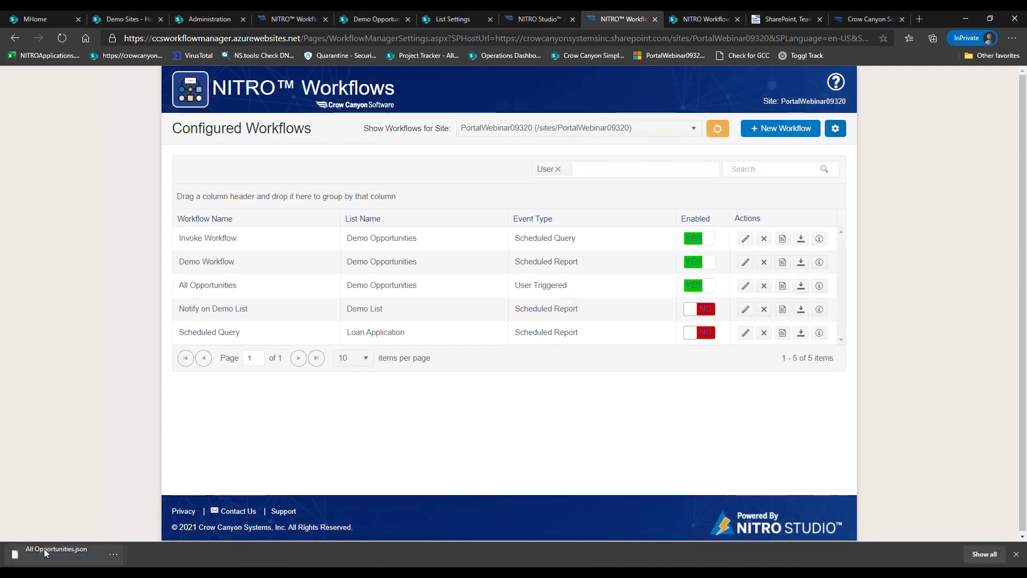
click(765, 133)
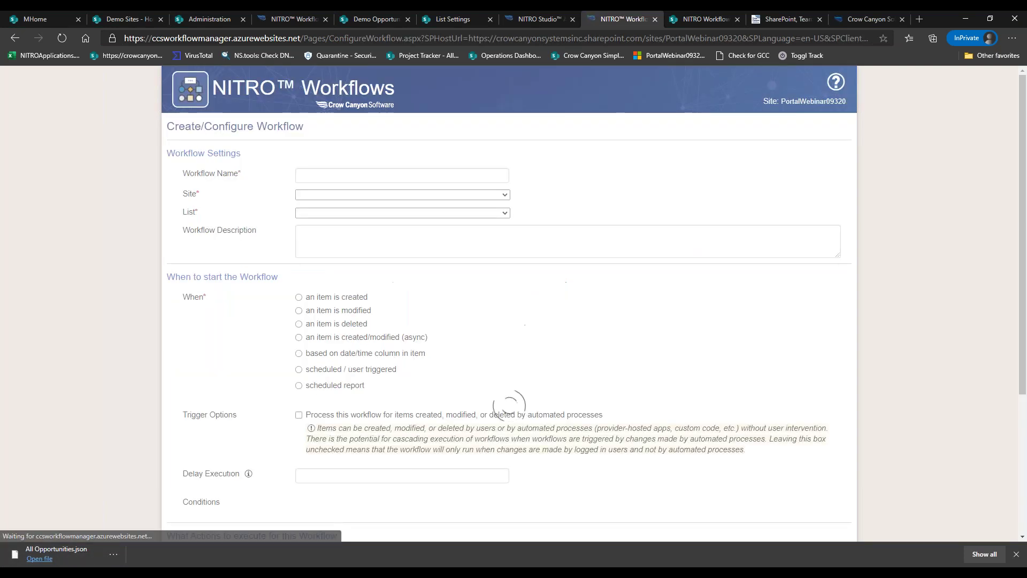
click(449, 178)
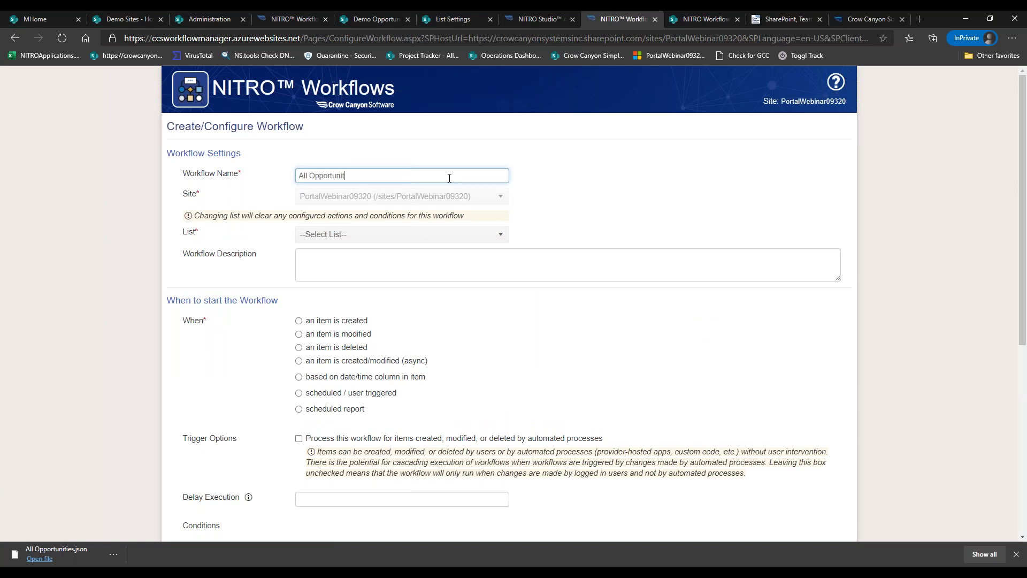
text(che)
key(BackSpace)
key(BackSpace)
key(BackSpace)
text(chedu)
Assign the new workflow to the Demo Opportunities list.
click(407, 235)
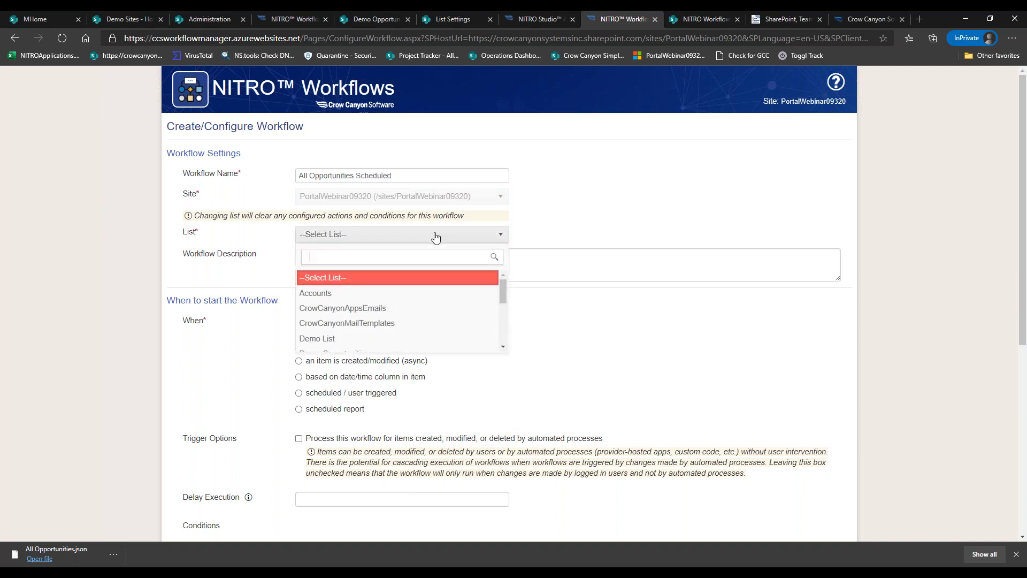
scroll(501, 310, down, 5)
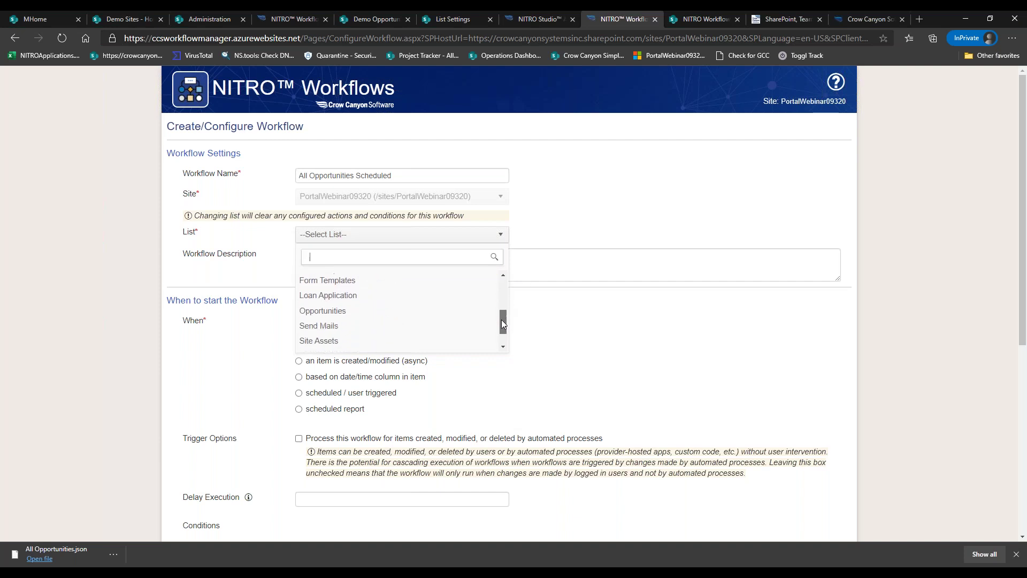
scroll(499, 326, up, 2)
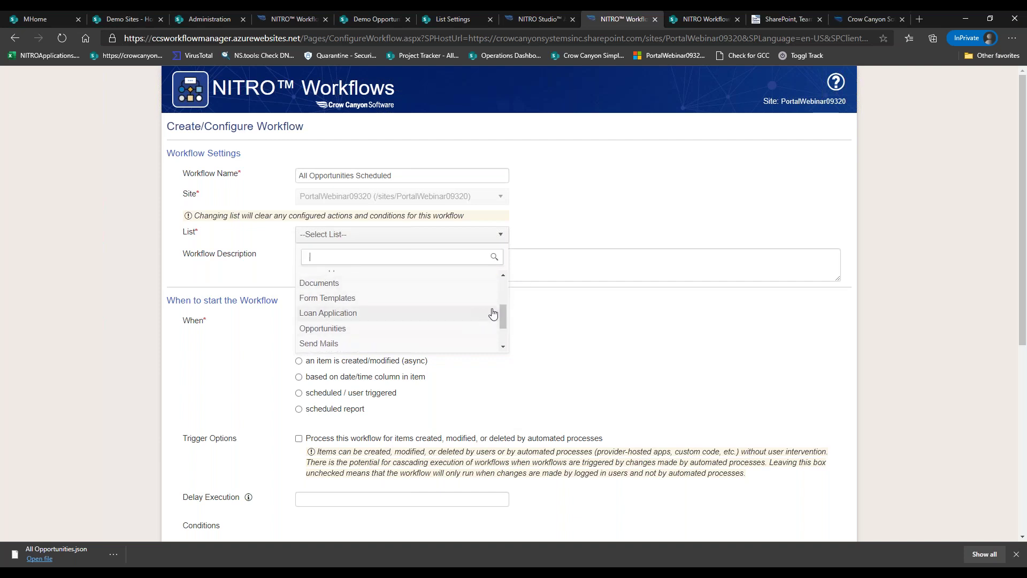
drag(501, 316, 502, 279)
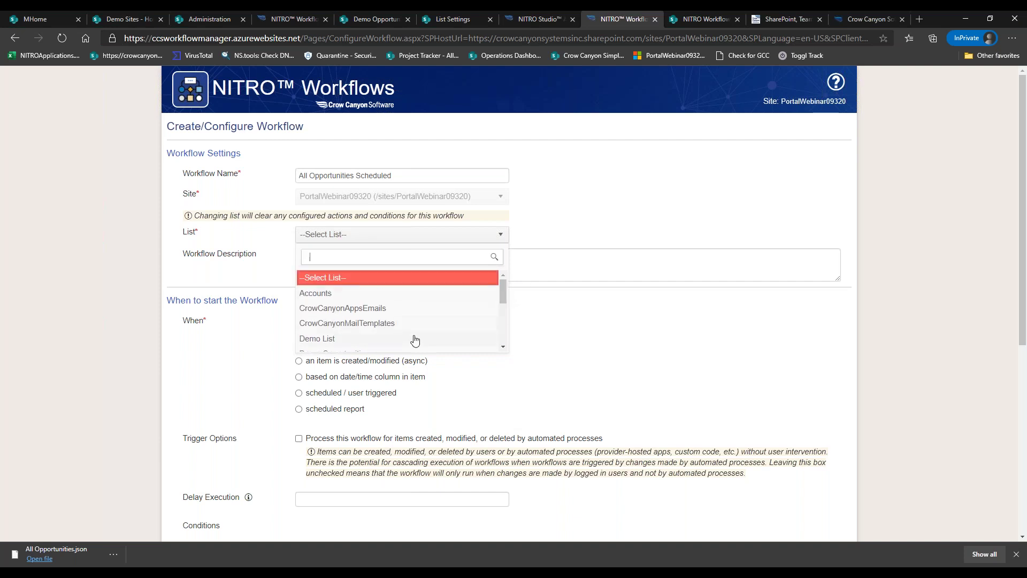
click(503, 346)
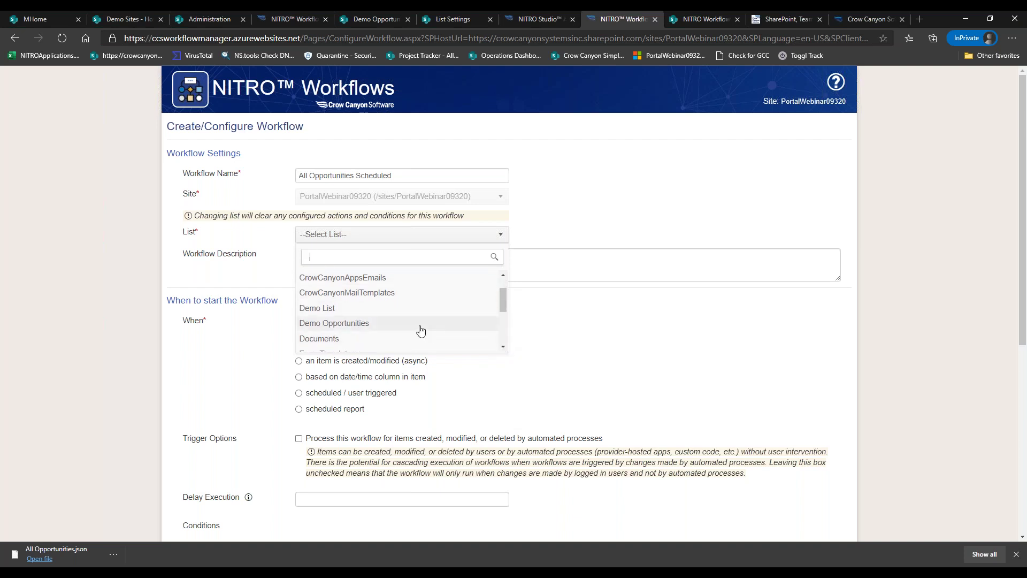
click(431, 326)
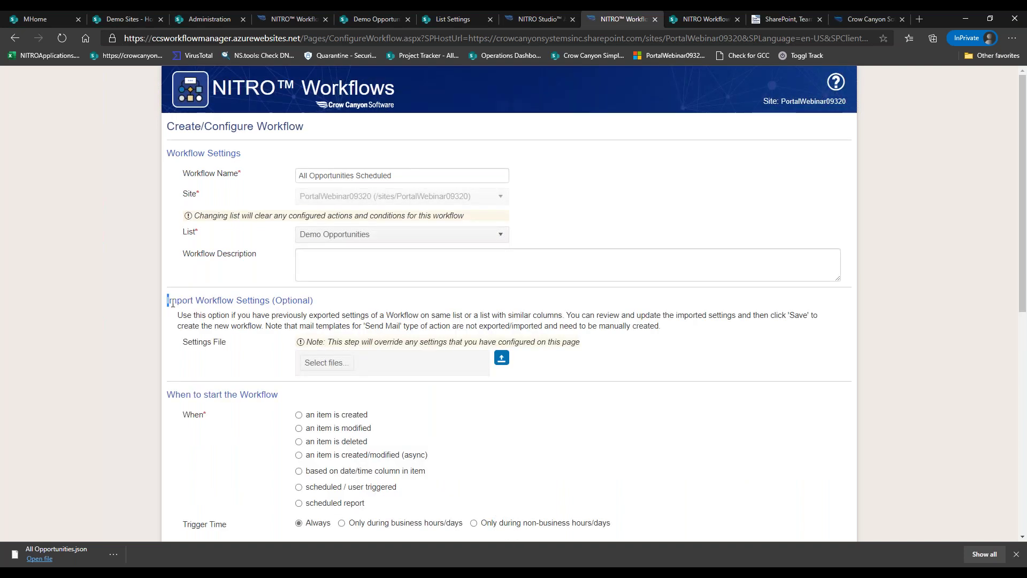
Import the workflow settings from the All Opportunities.json file in Downloads.
drag(166, 301, 314, 303)
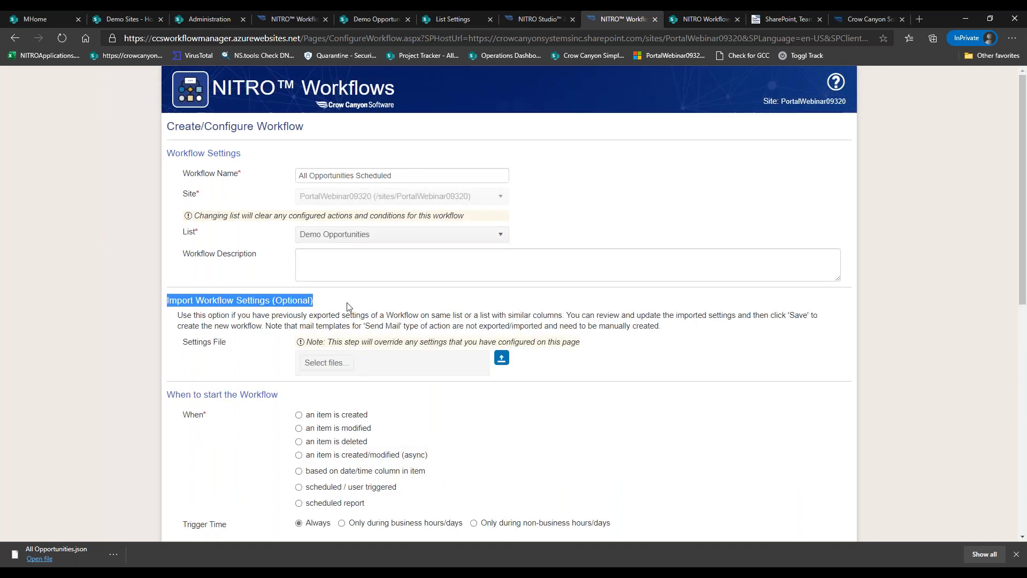
click(338, 371)
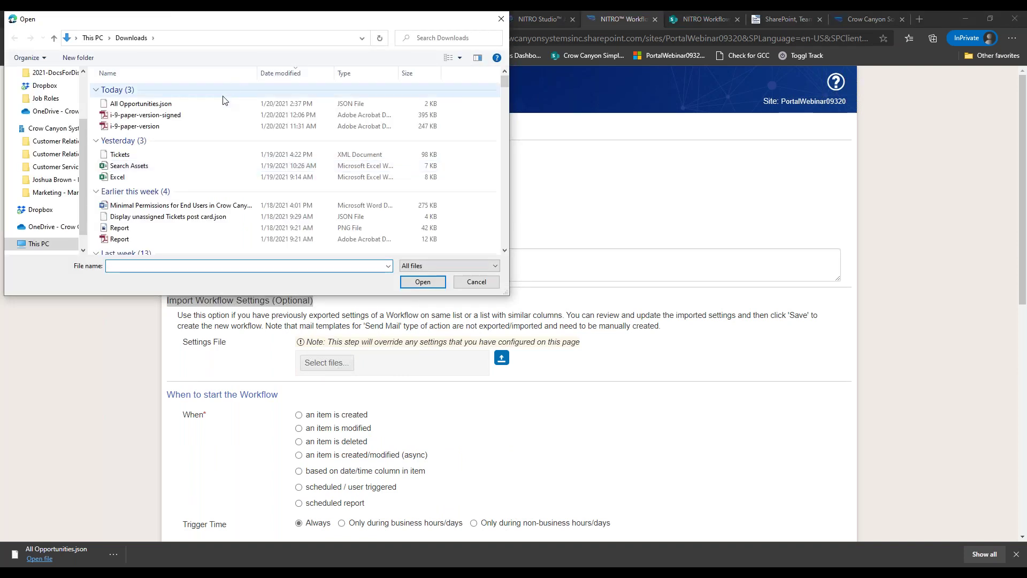
click(141, 103)
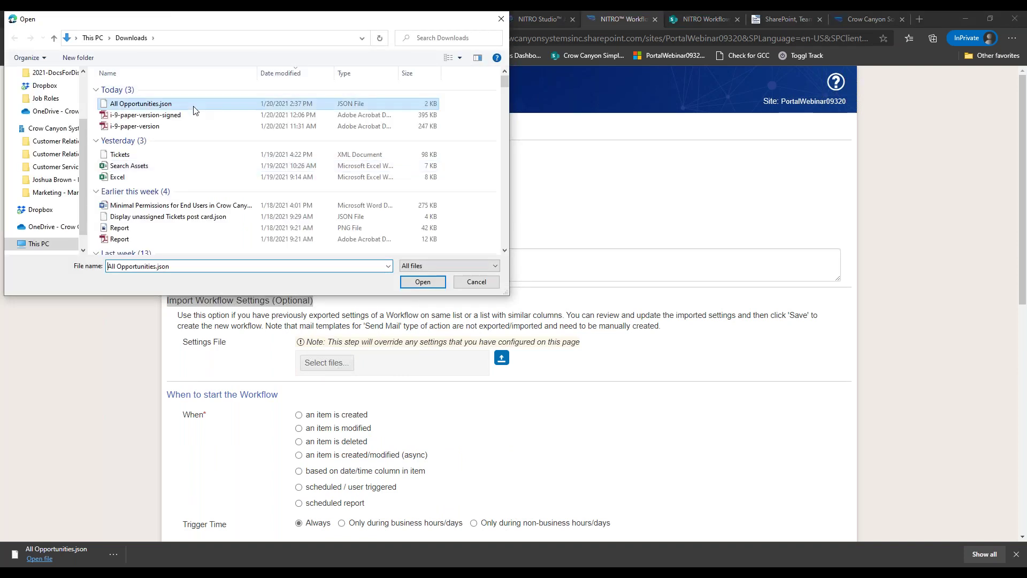
click(422, 282)
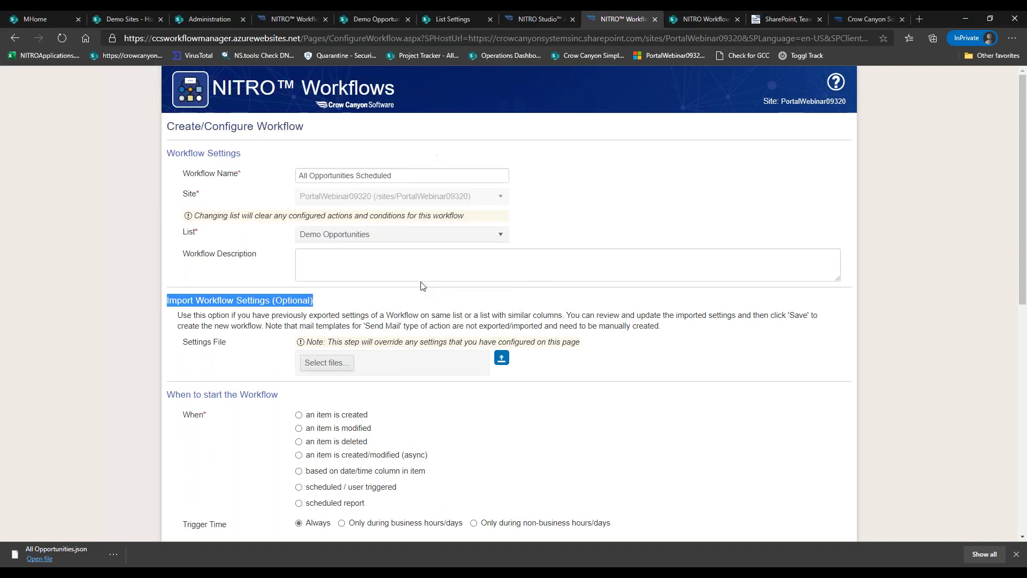
click(503, 359)
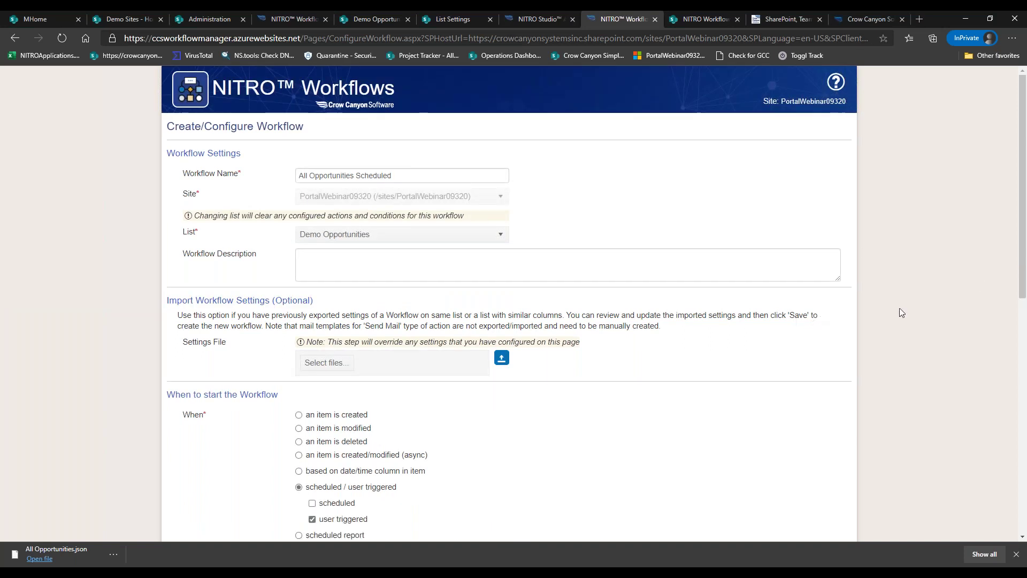
Review the imported actions and try the item-modified trigger before returning to the scheduled / user triggered option.
drag(1023, 258, 1023, 377)
scroll(591, 472, down, 2)
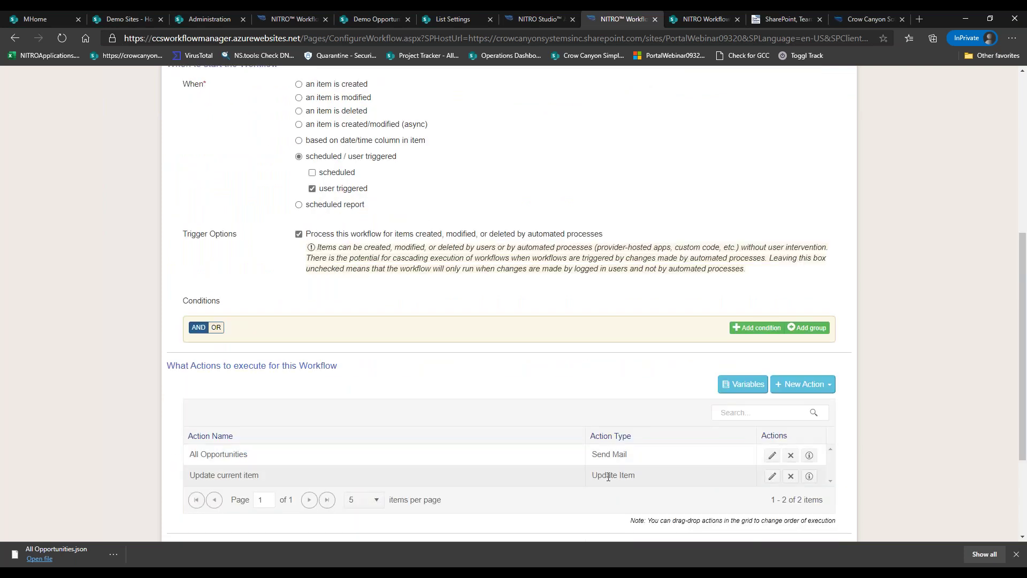
scroll(300, 251, up, 3)
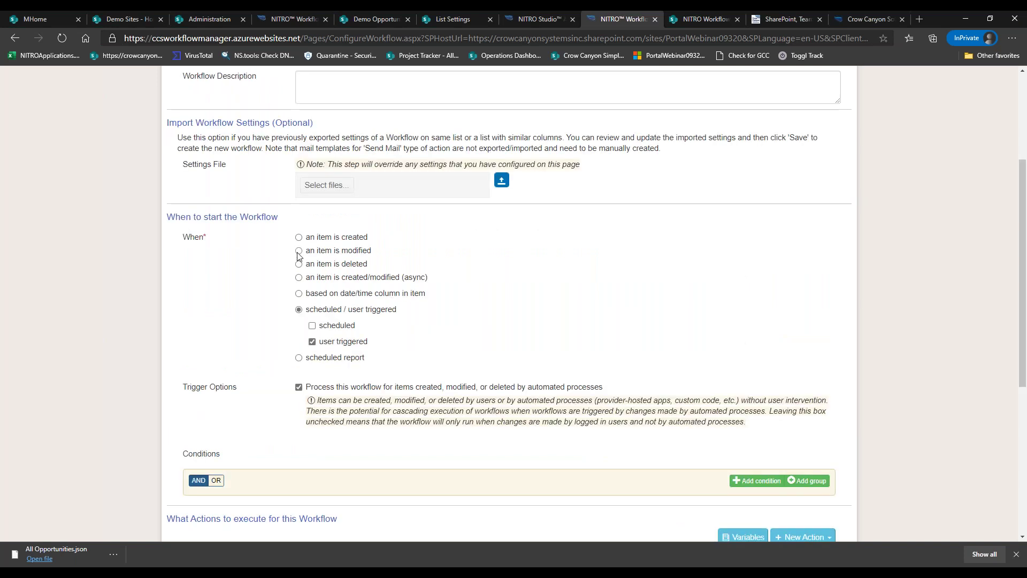
click(298, 251)
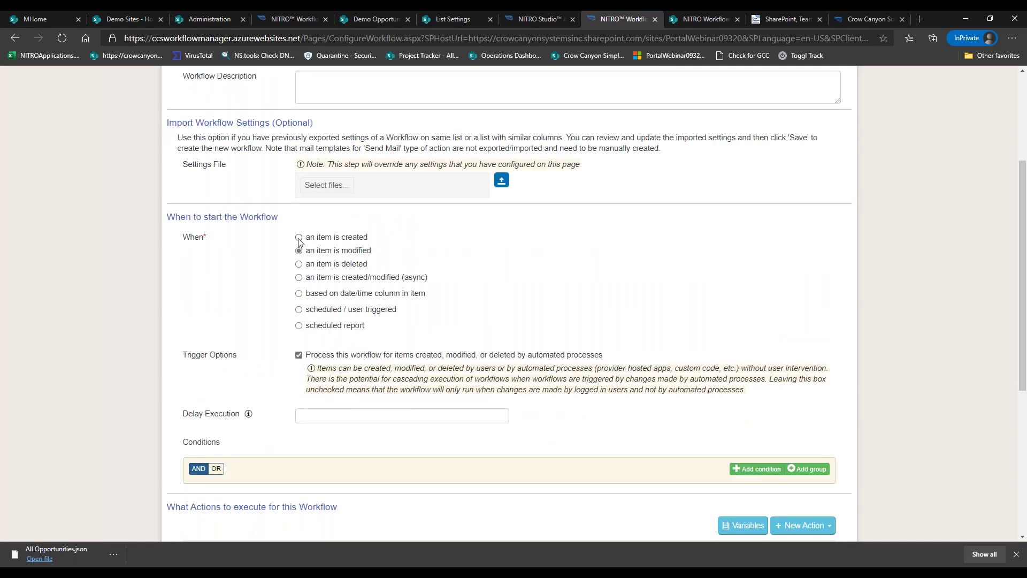
click(299, 310)
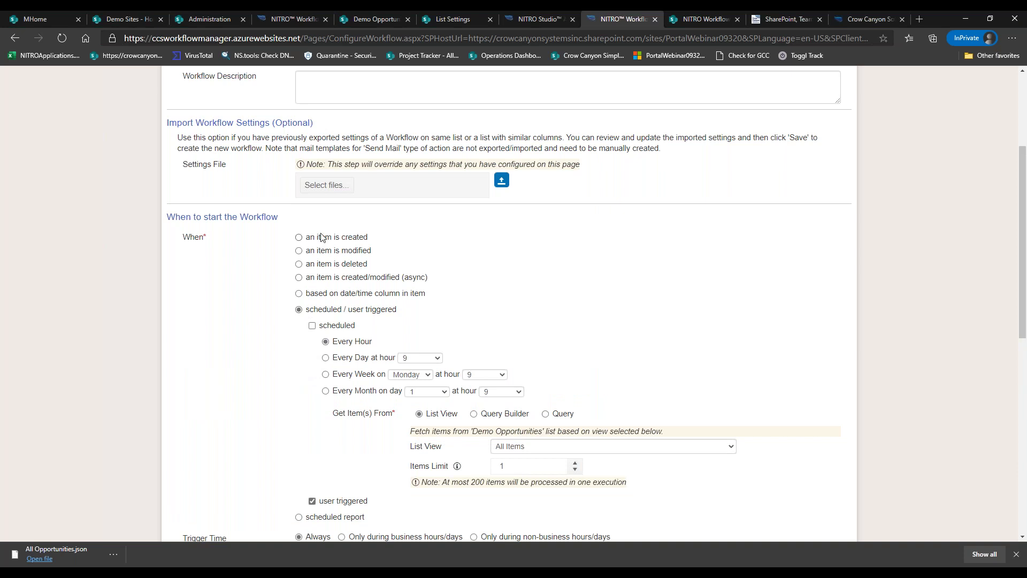
drag(1023, 217, 1024, 228)
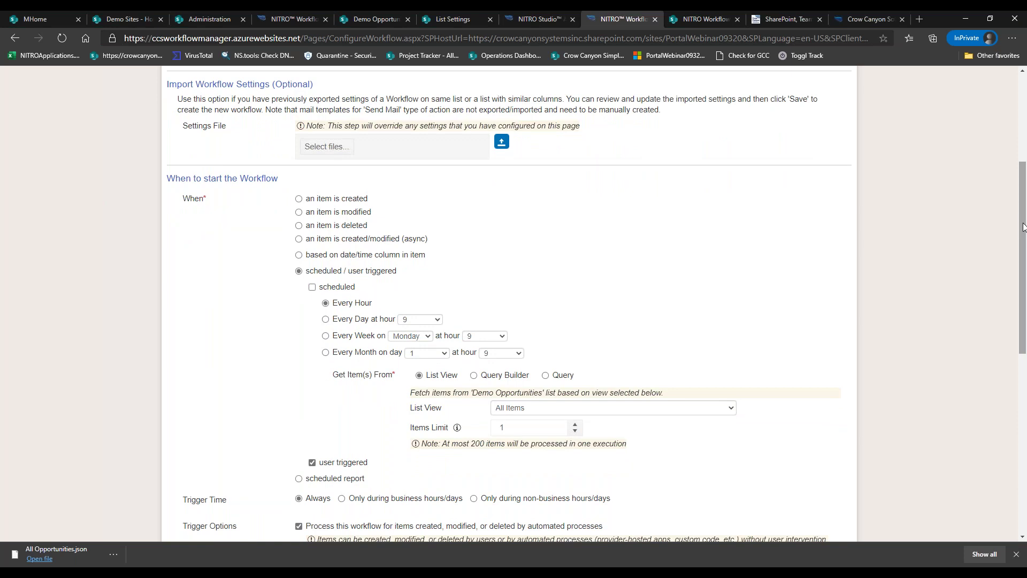
scroll(909, 224, down, 1)
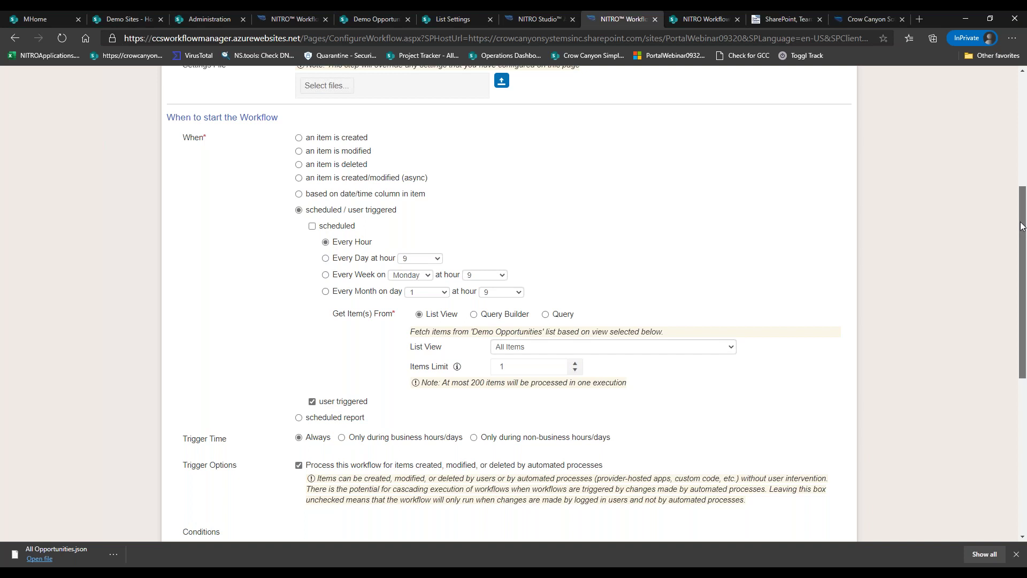
scroll(1017, 185, up, 2)
scroll(1016, 184, up, 4)
scroll(1022, 176, down, 3)
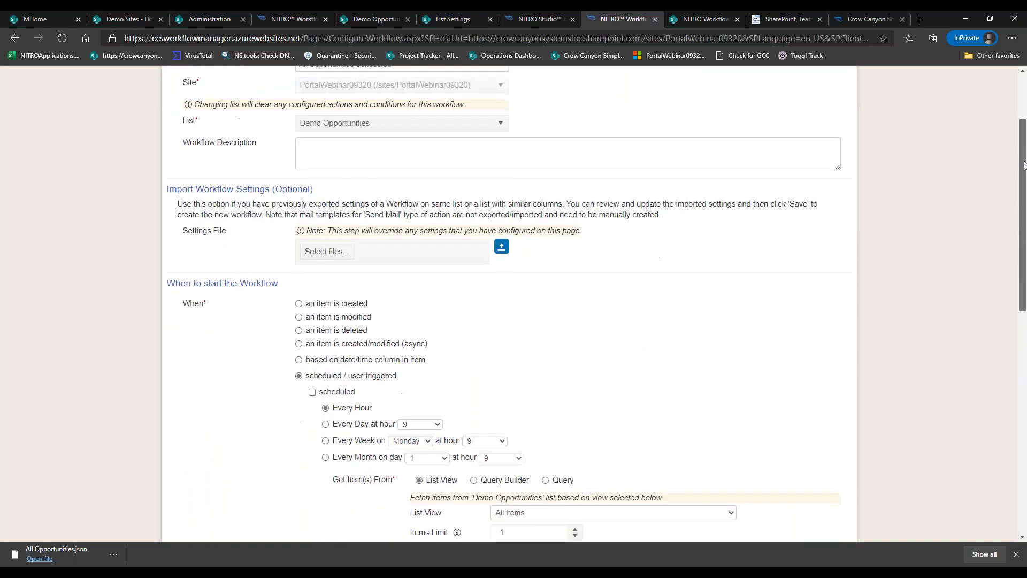
drag(1023, 171, 1016, 118)
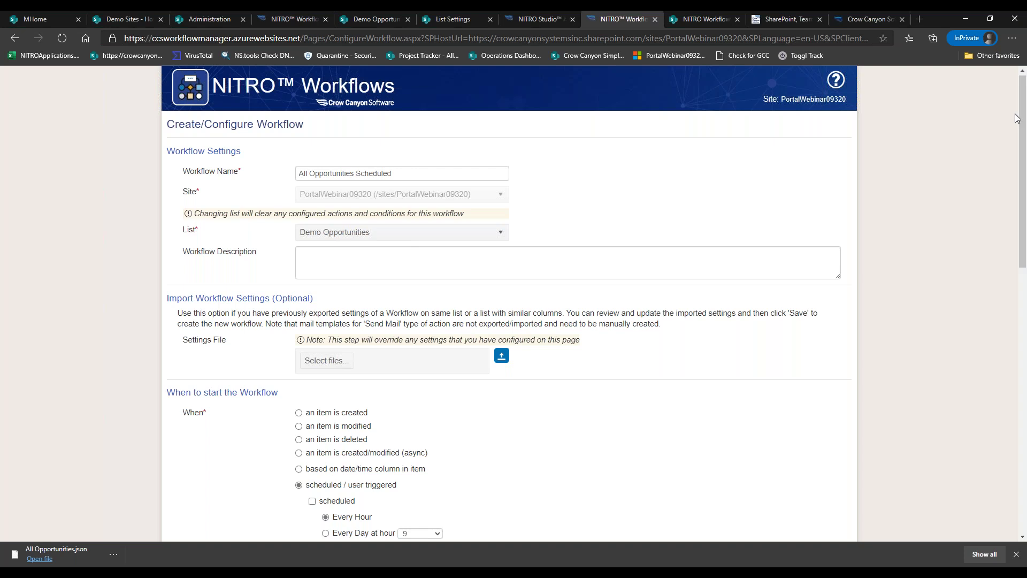
Open the Workflow-Errors-Dashboard.aspx page from the Site Pages library of the PortalWebinar09320 site.
click(368, 18)
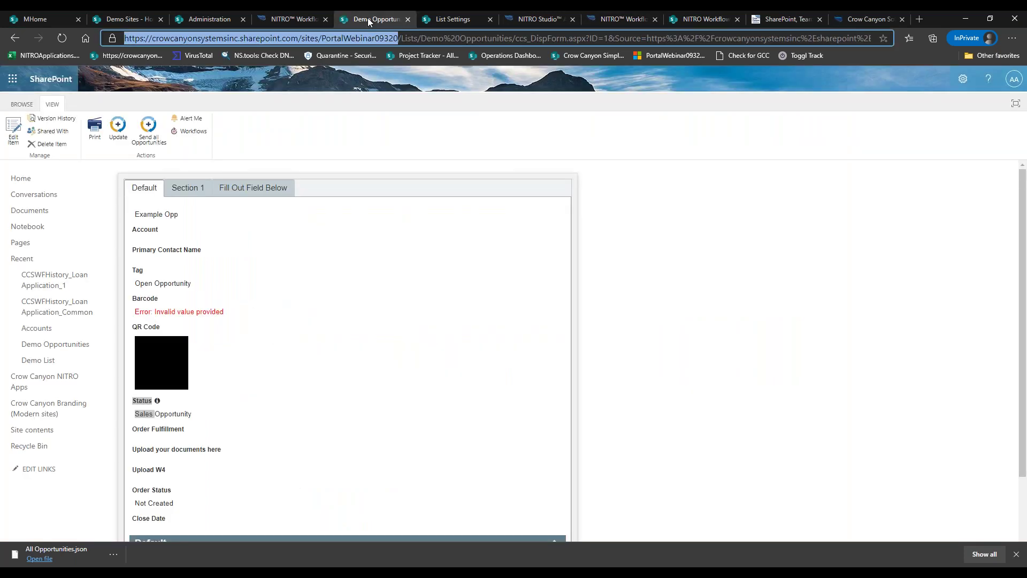
click(301, 17)
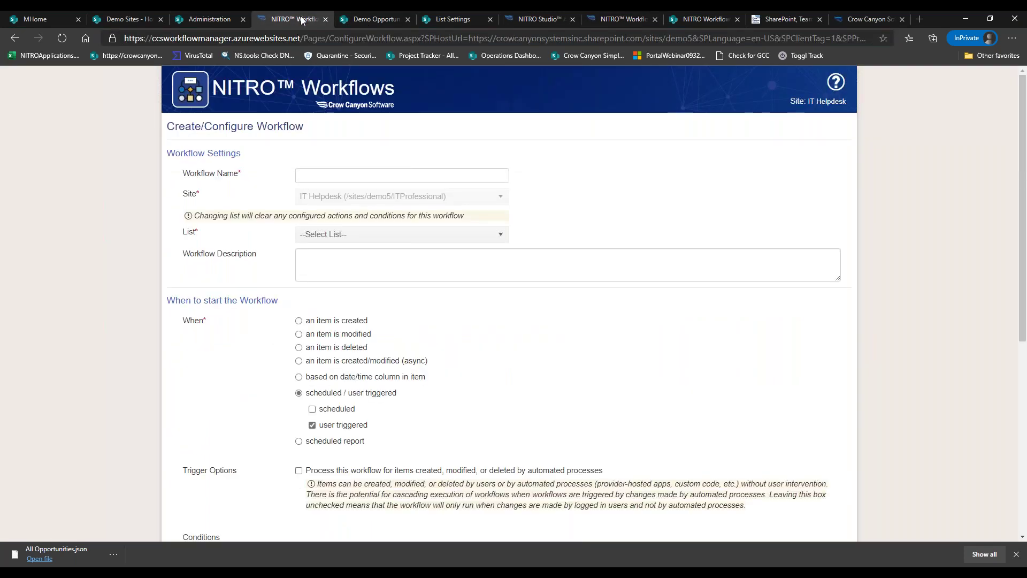
click(370, 19)
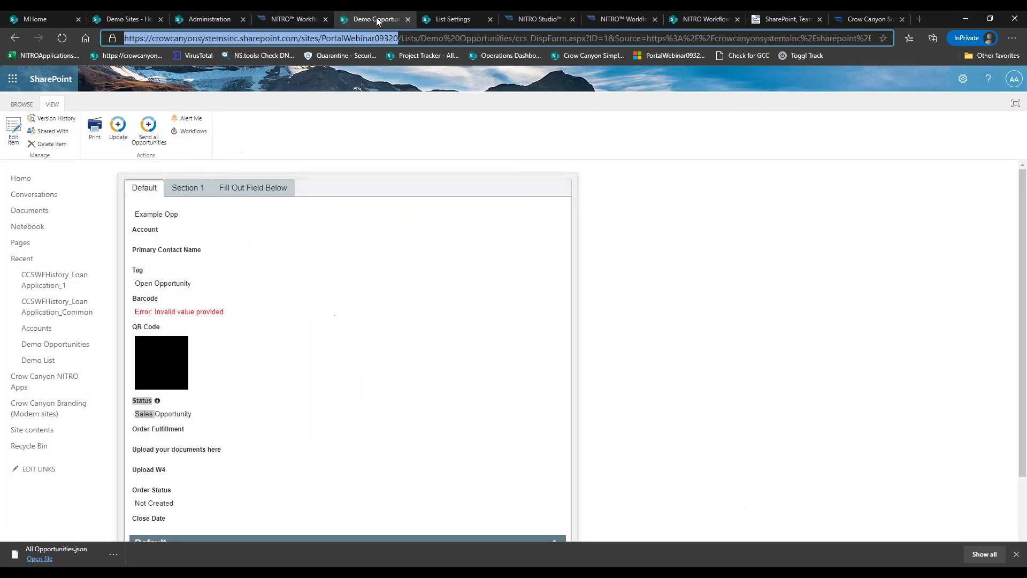
click(456, 19)
scroll(564, 162, up, 4)
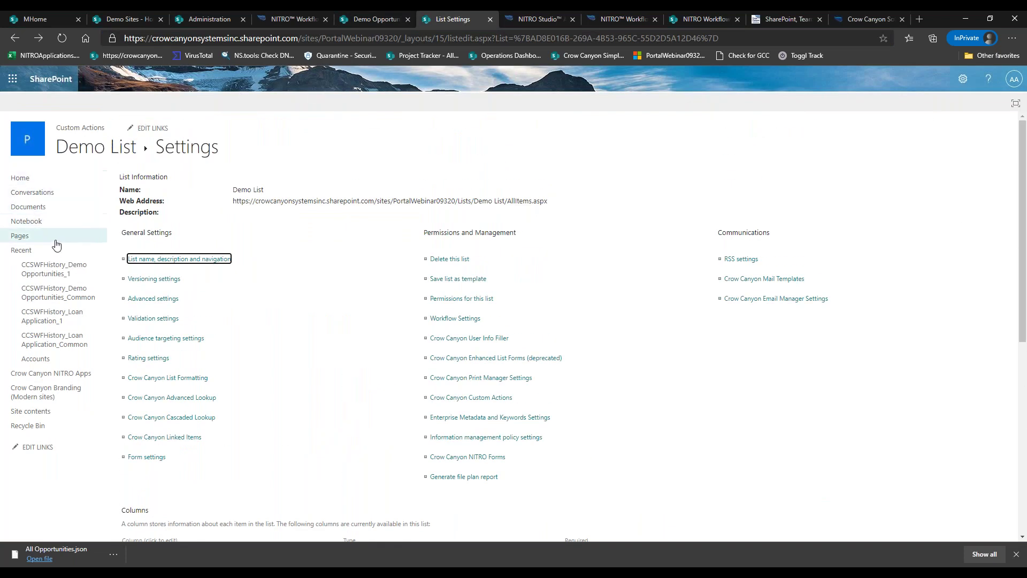
click(33, 412)
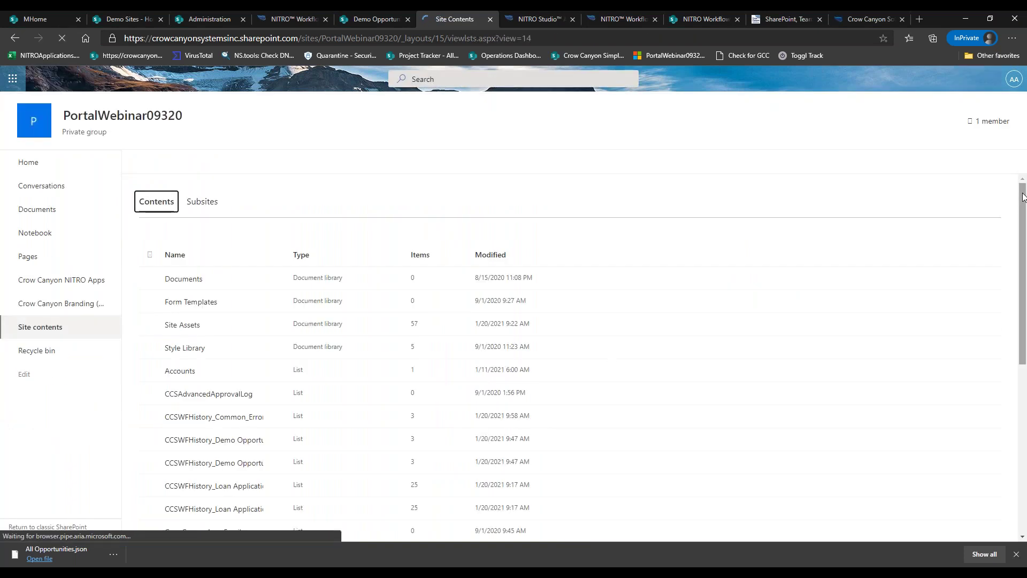
drag(1022, 236, 1025, 358)
scroll(1026, 357, down, 1)
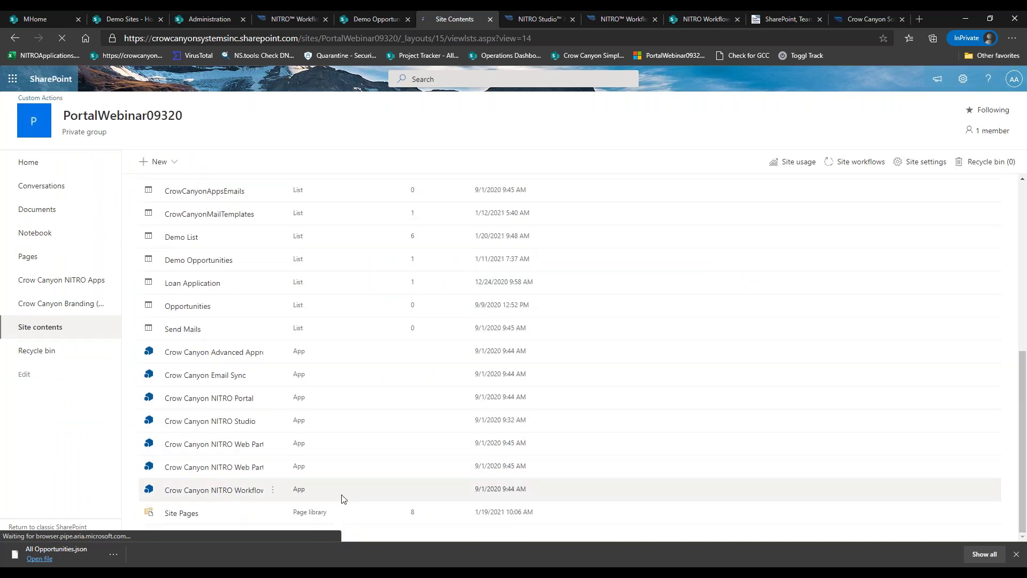
click(181, 516)
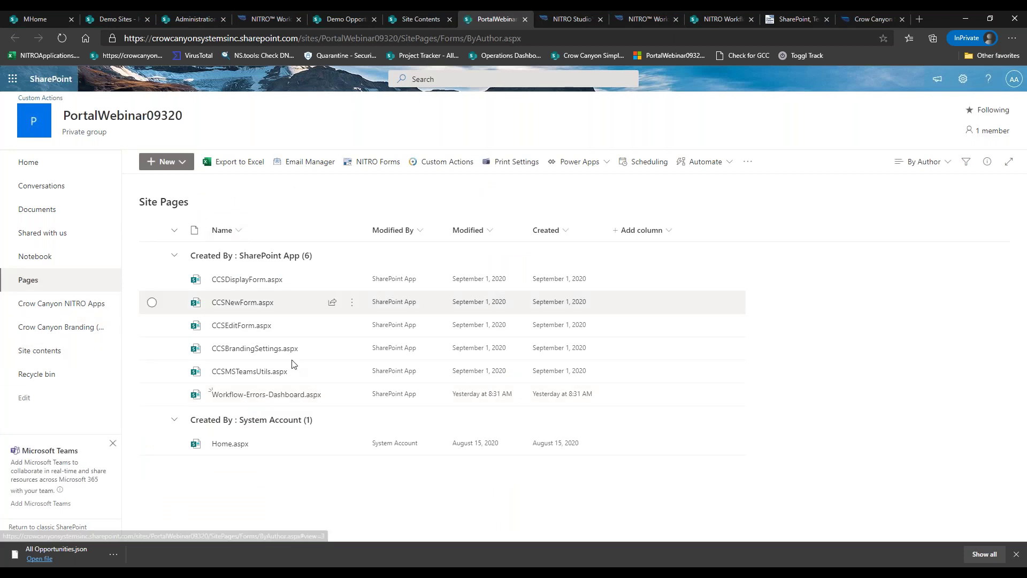
click(270, 395)
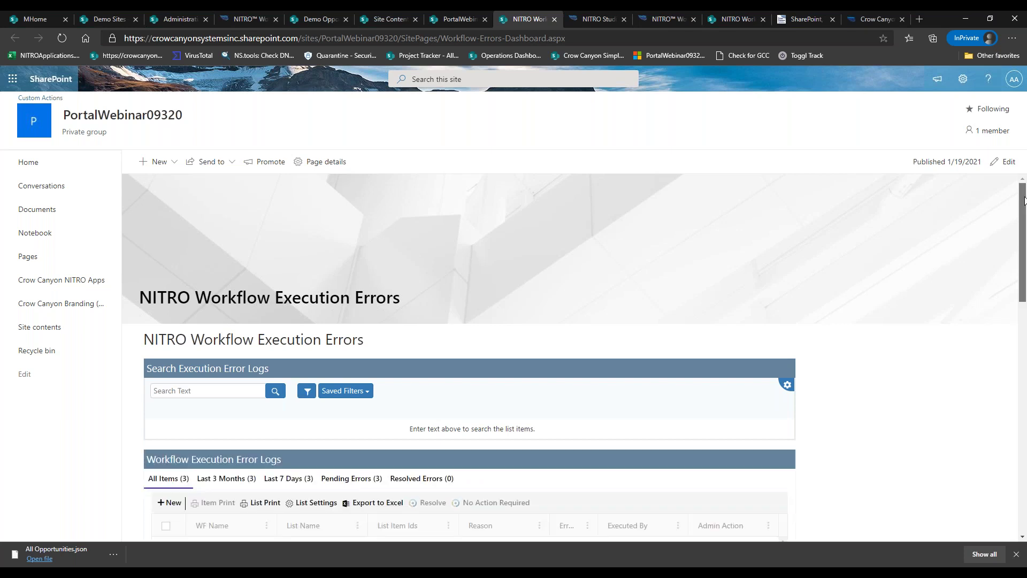
Examine the workflow execution error logs and the error charts by list, workflow, month and action taken.
drag(1024, 198, 1019, 248)
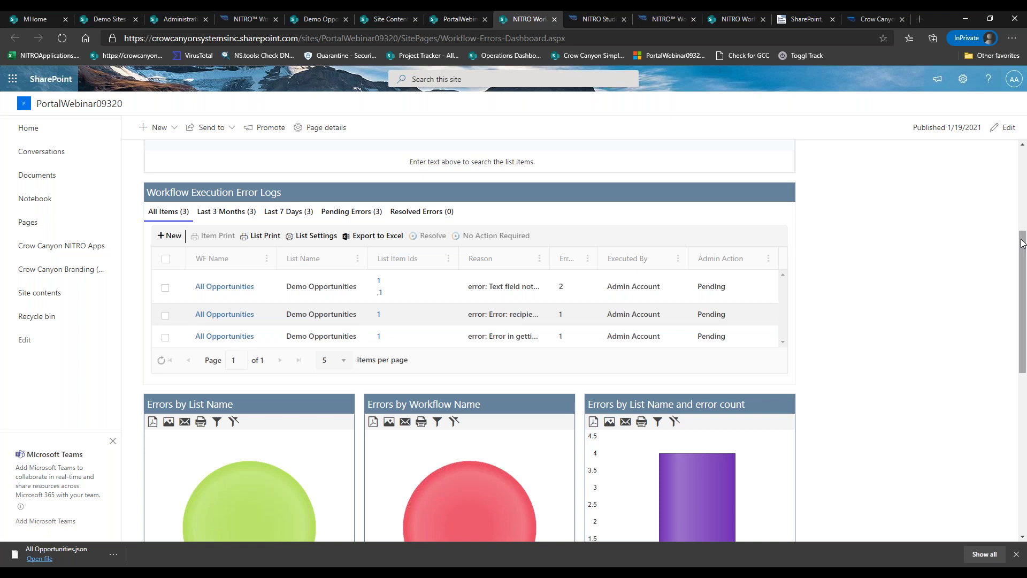
drag(1022, 245, 1003, 341)
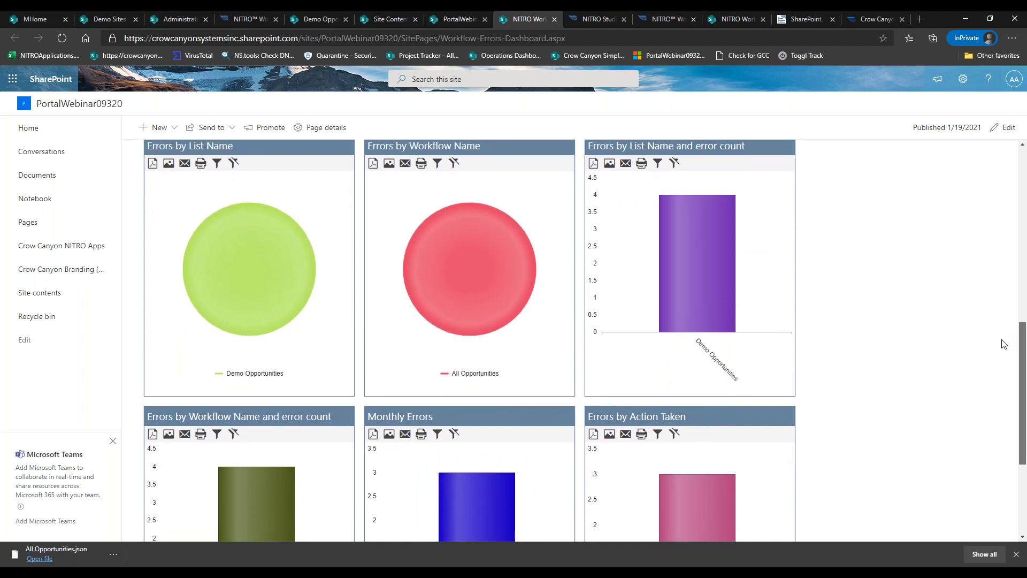
mouse_move(735, 315)
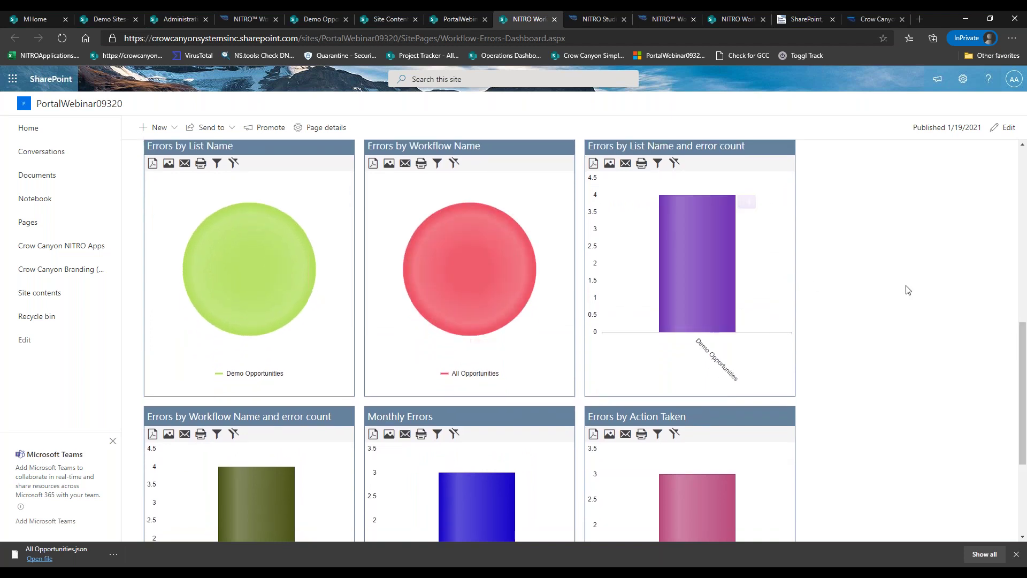
drag(1024, 342, 941, 408)
mouse_move(442, 345)
mouse_move(243, 330)
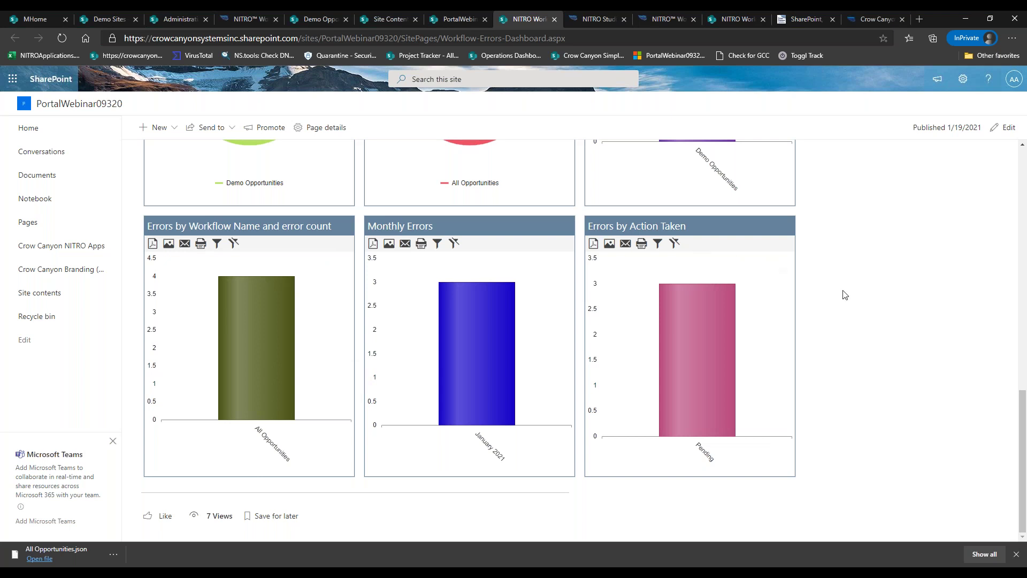
drag(1019, 410, 1023, 372)
scroll(374, 268, up, 5)
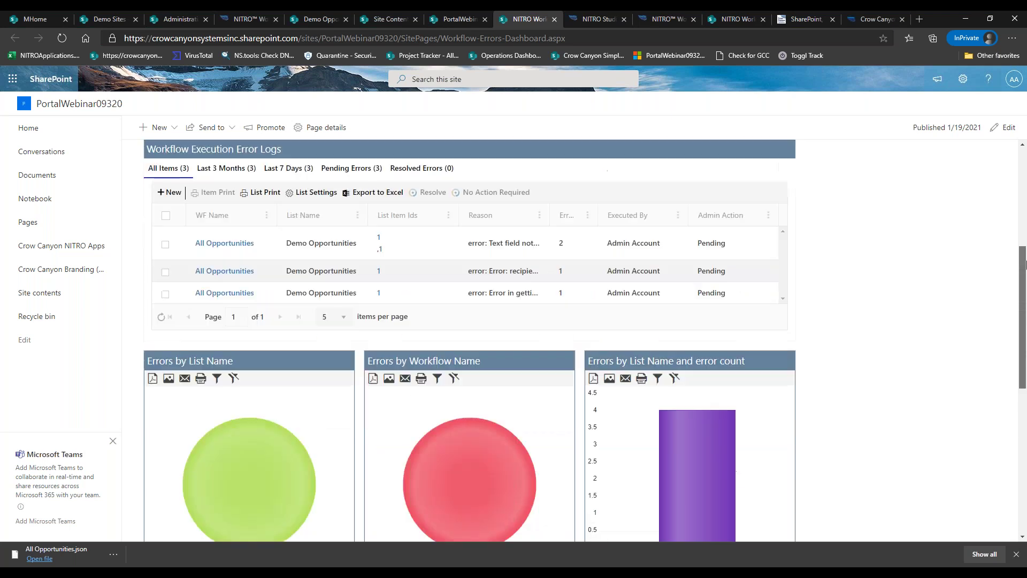
Mark the first All Opportunities error log entry as resolved without a worklog note, and check the Errors by Action Taken chart.
click(164, 250)
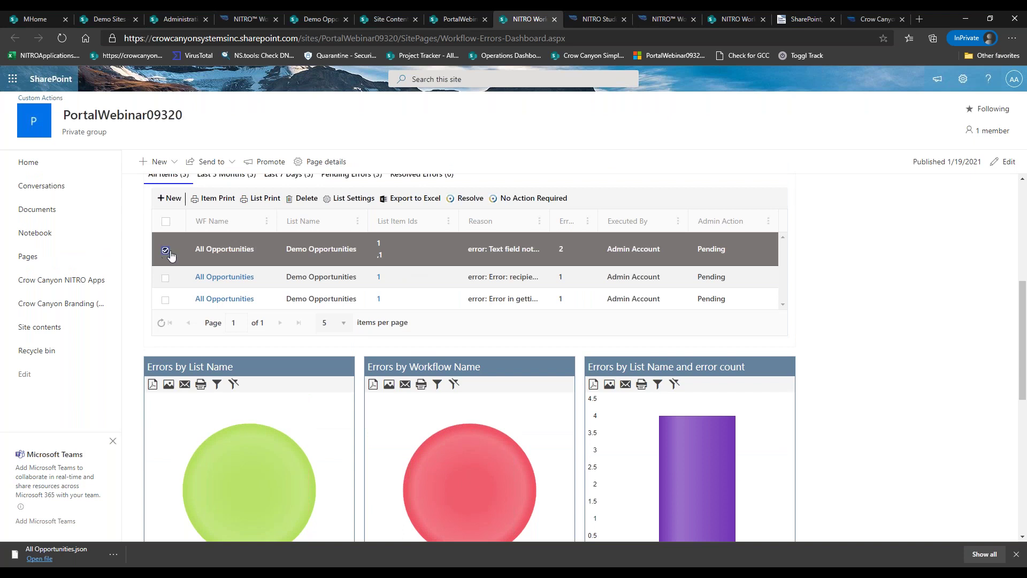
click(470, 199)
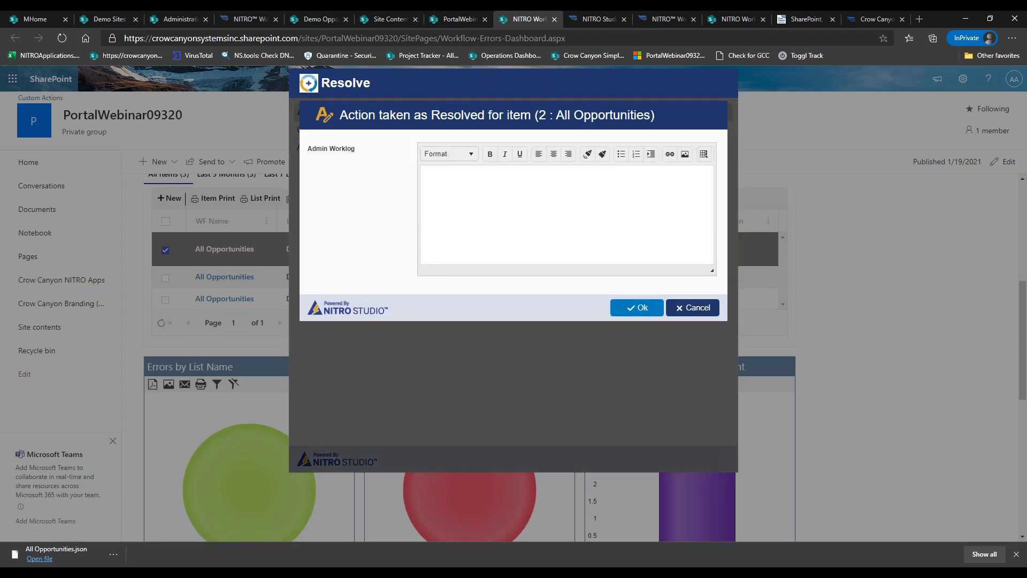
click(637, 308)
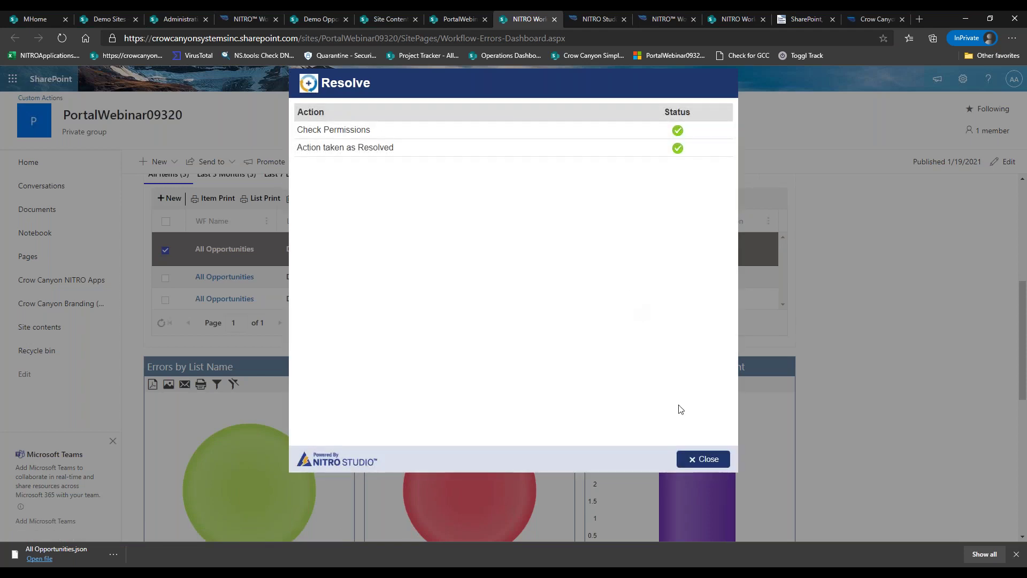
click(690, 459)
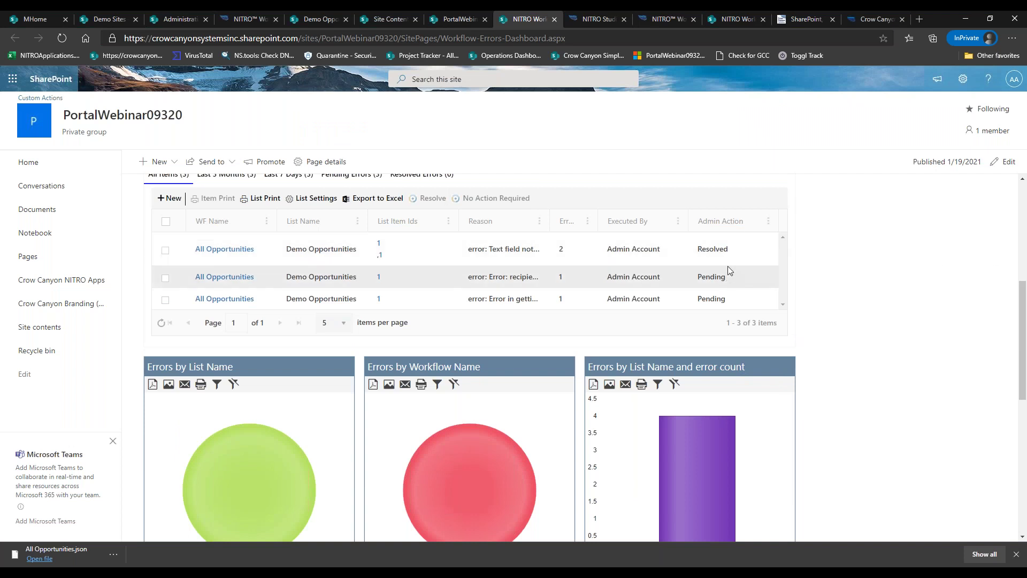
drag(1023, 305, 1022, 411)
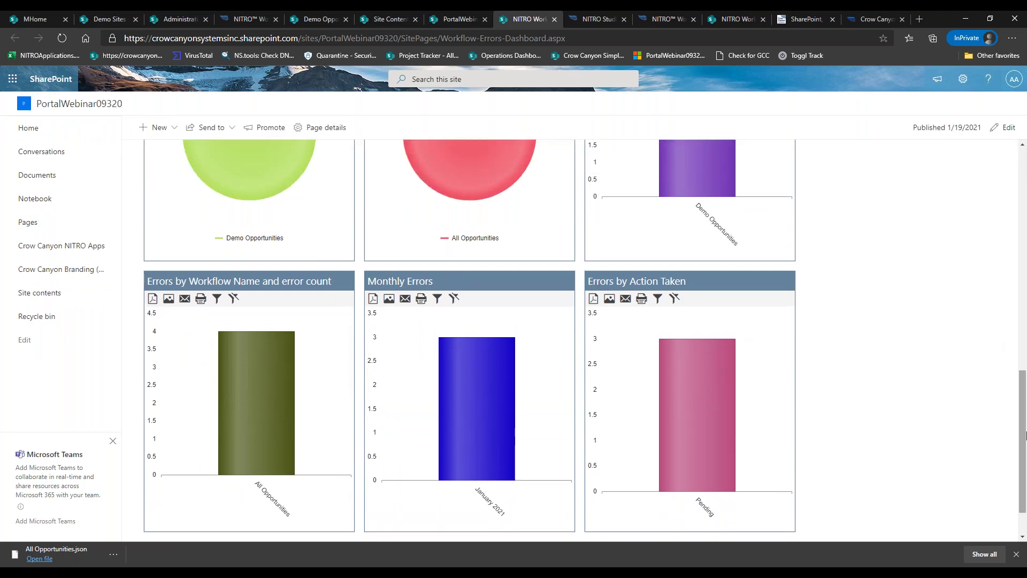
drag(1022, 439, 1024, 238)
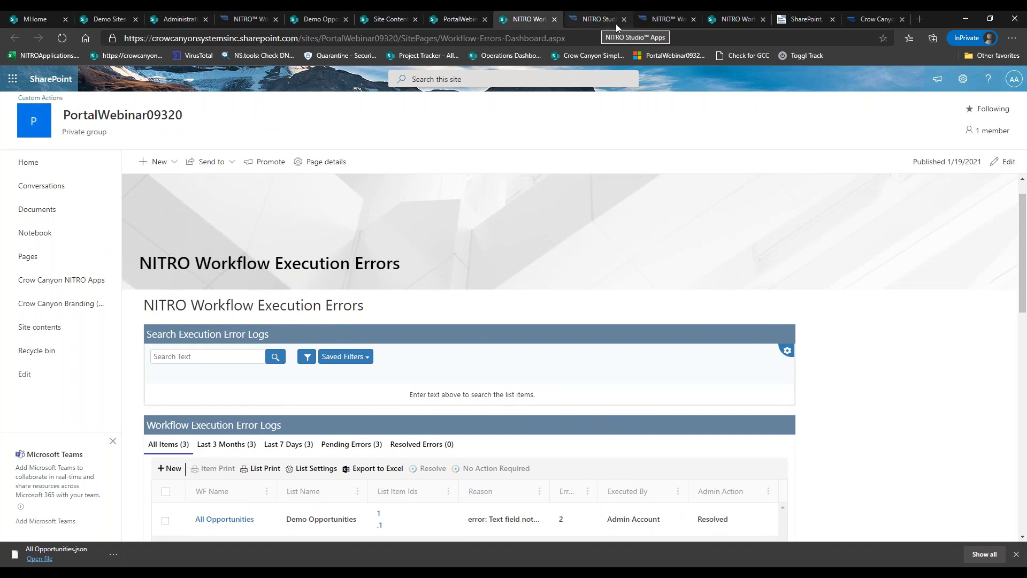
Try enabling execution history for the All Opportunities Scheduled workflow with the CCSWFHistory_Demo Opportunities_1 list, and turn it off again.
click(650, 21)
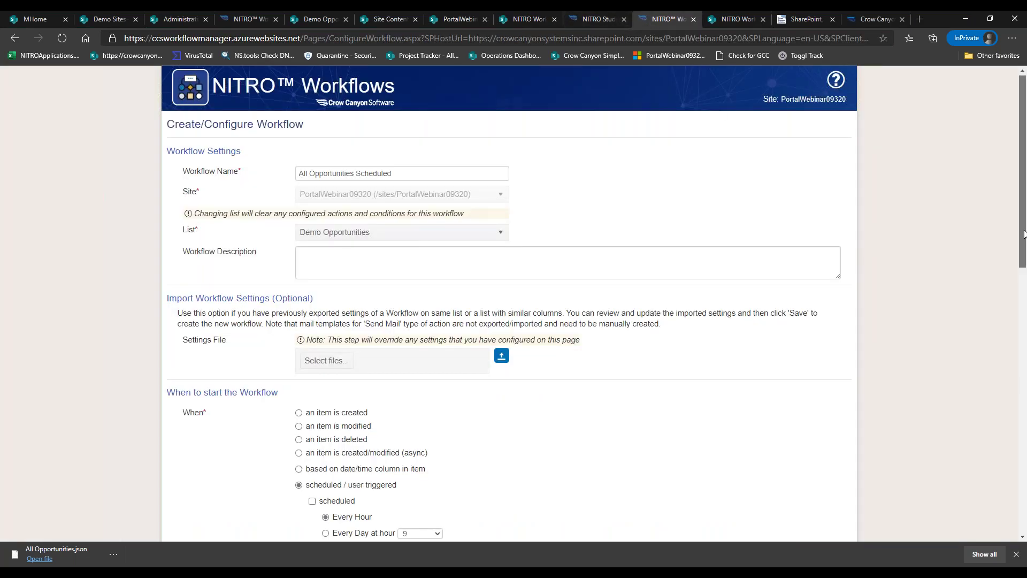
scroll(1024, 234, down, 13)
click(299, 416)
drag(187, 415, 265, 415)
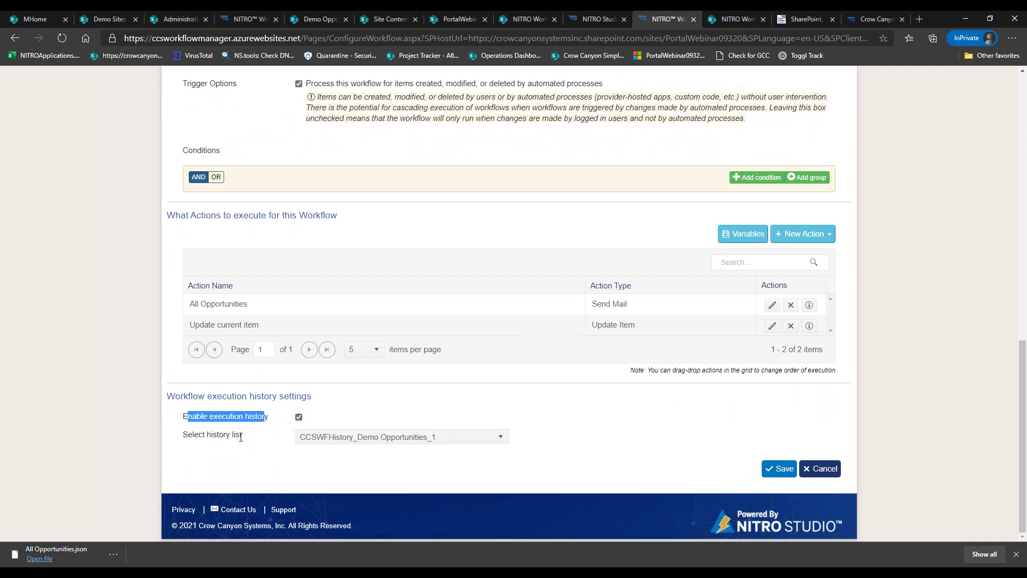
click(323, 441)
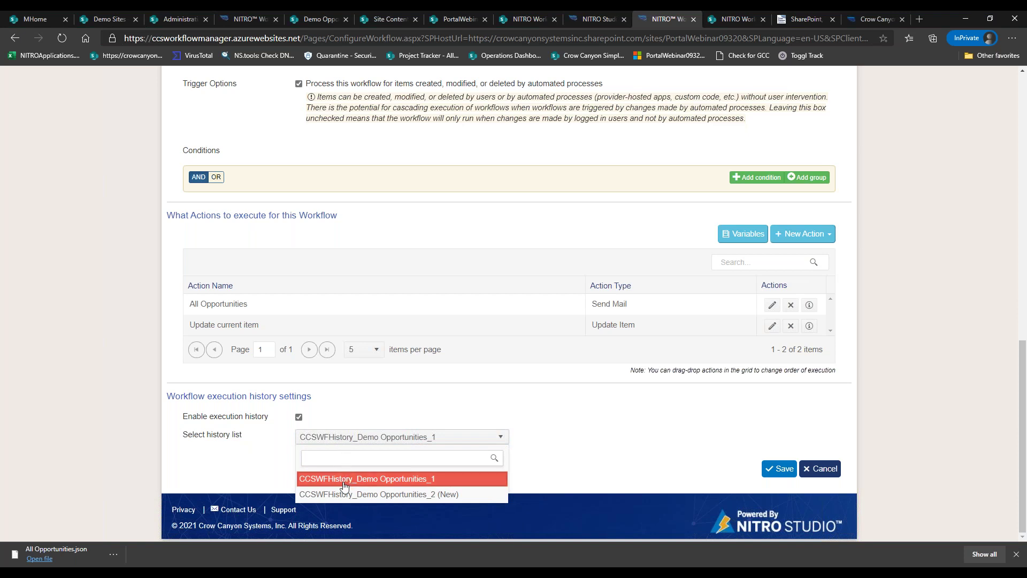
click(344, 479)
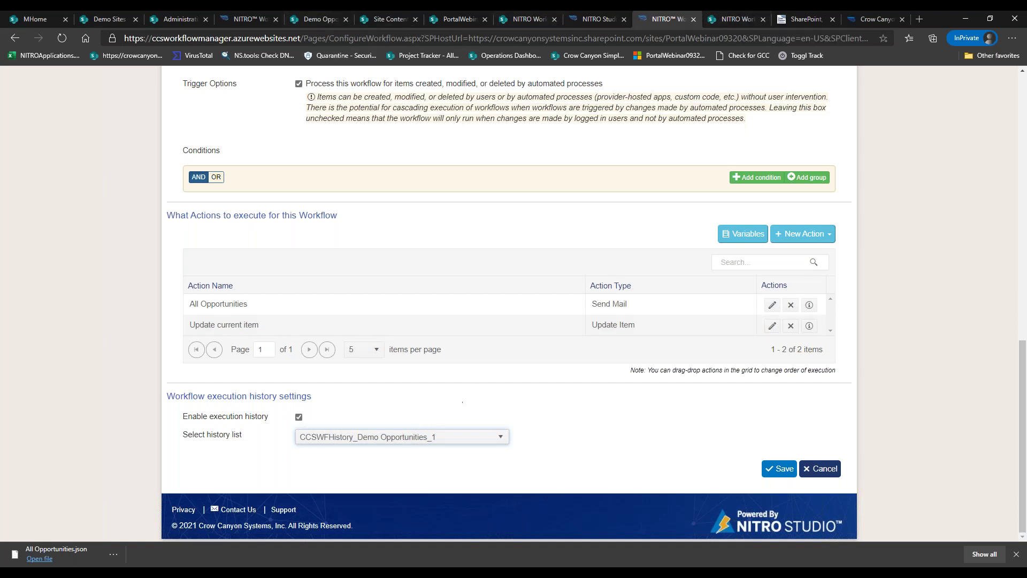
click(298, 417)
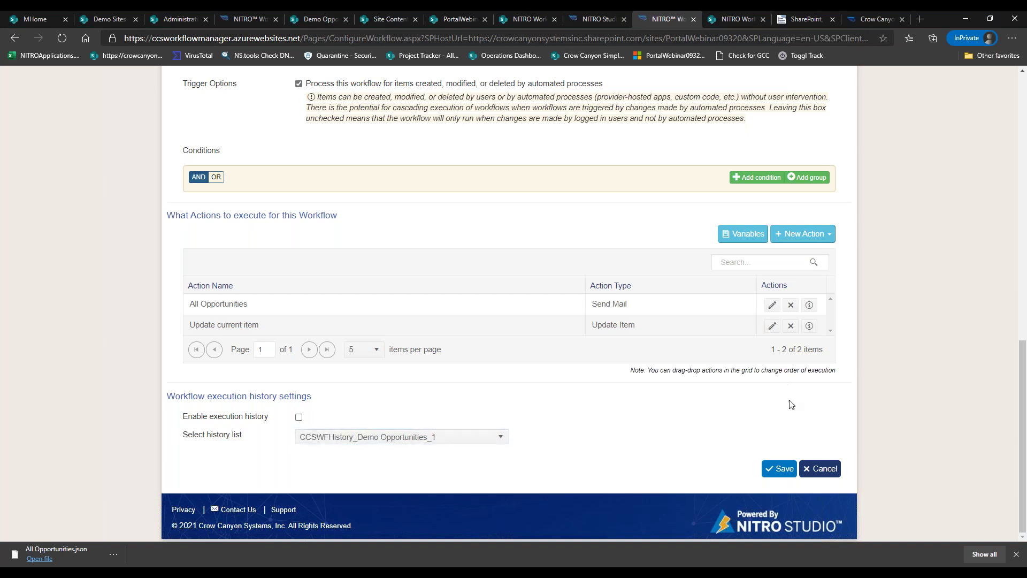
Open the CCSWFHistory_Demo Opportunities_1 list from the site contents and read the execution log of its 9:43 AM entry.
click(380, 18)
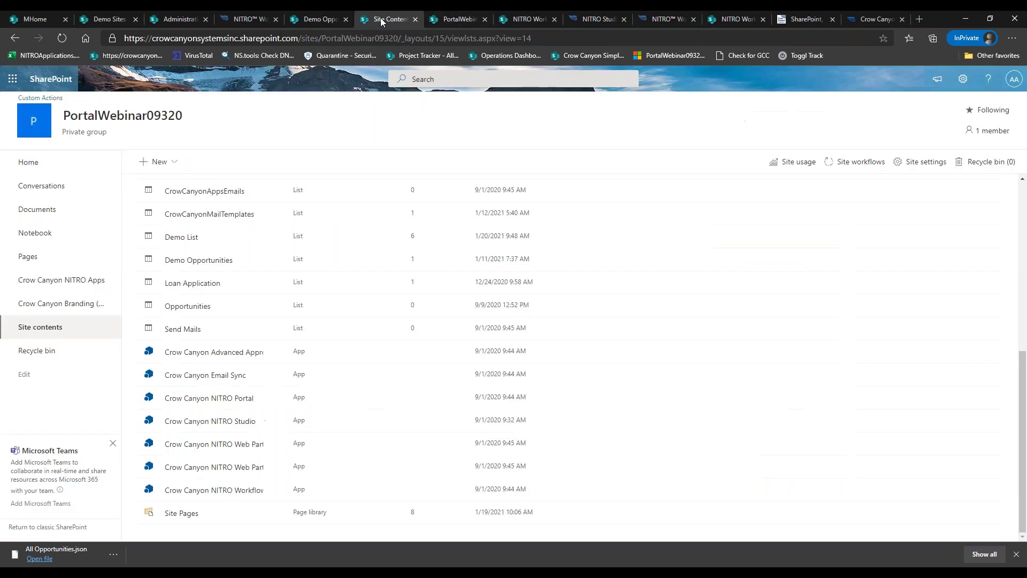
drag(1021, 394, 1021, 270)
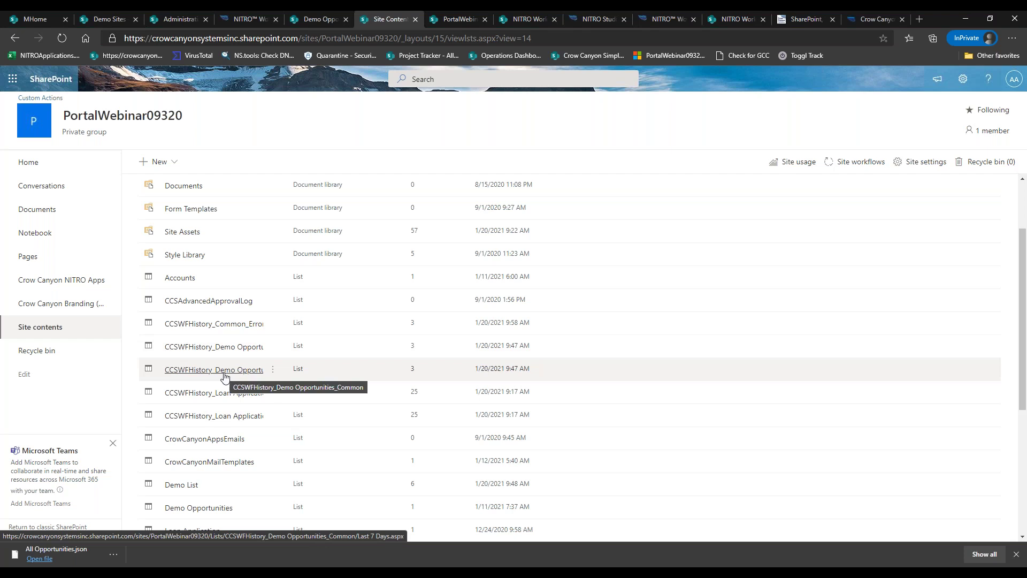
click(225, 354)
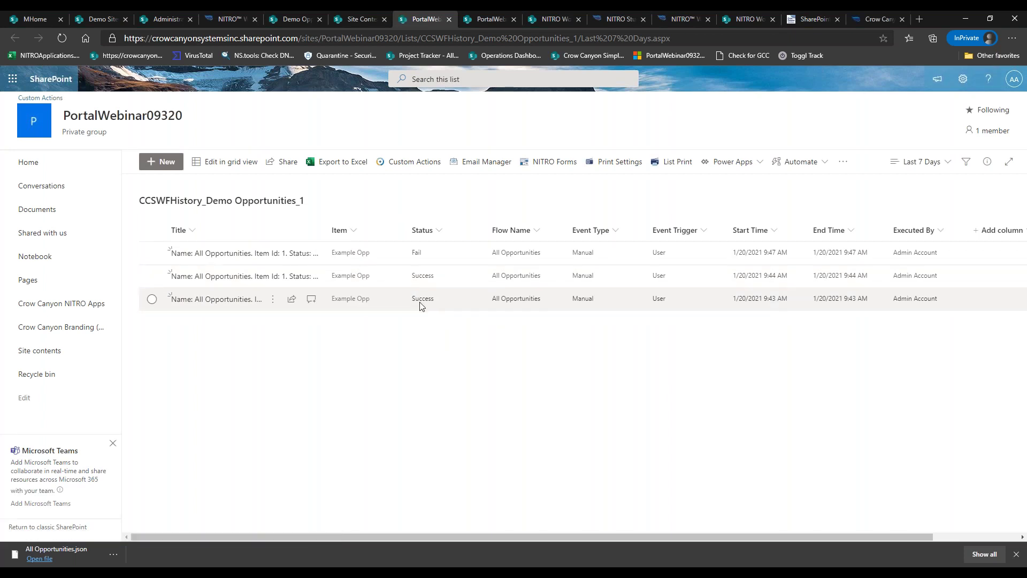
click(216, 300)
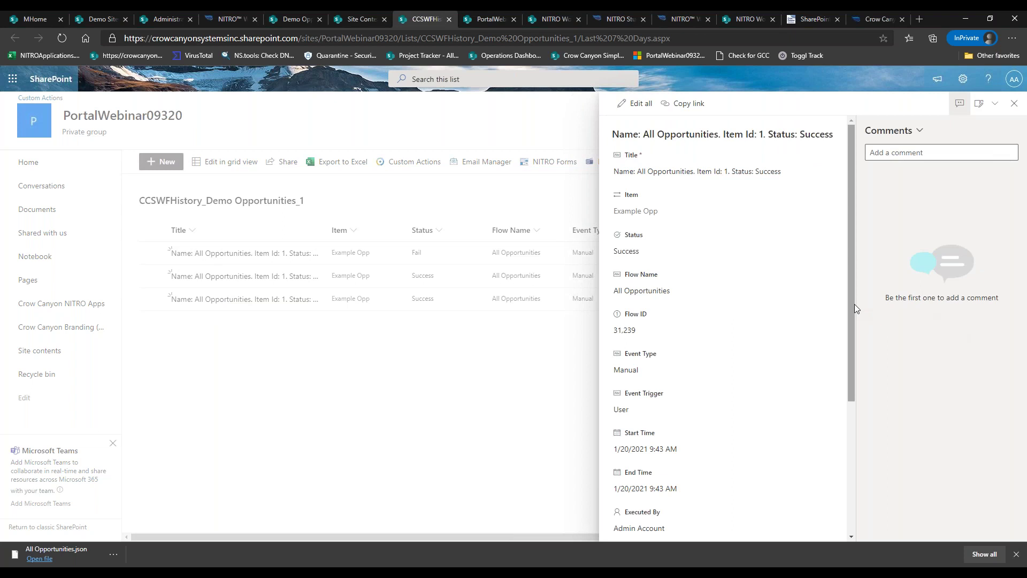
drag(854, 305, 856, 436)
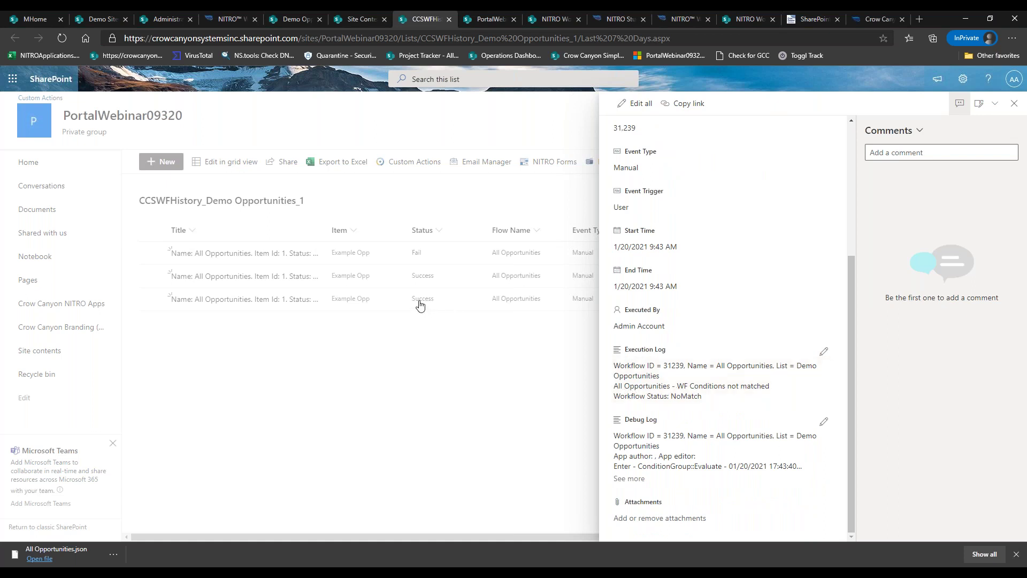
click(694, 387)
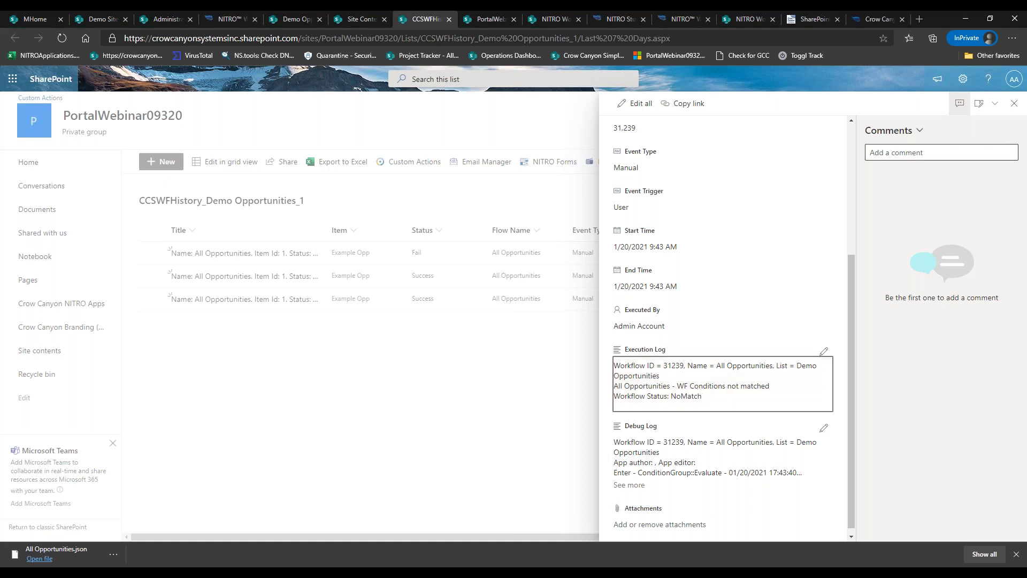
click(1012, 105)
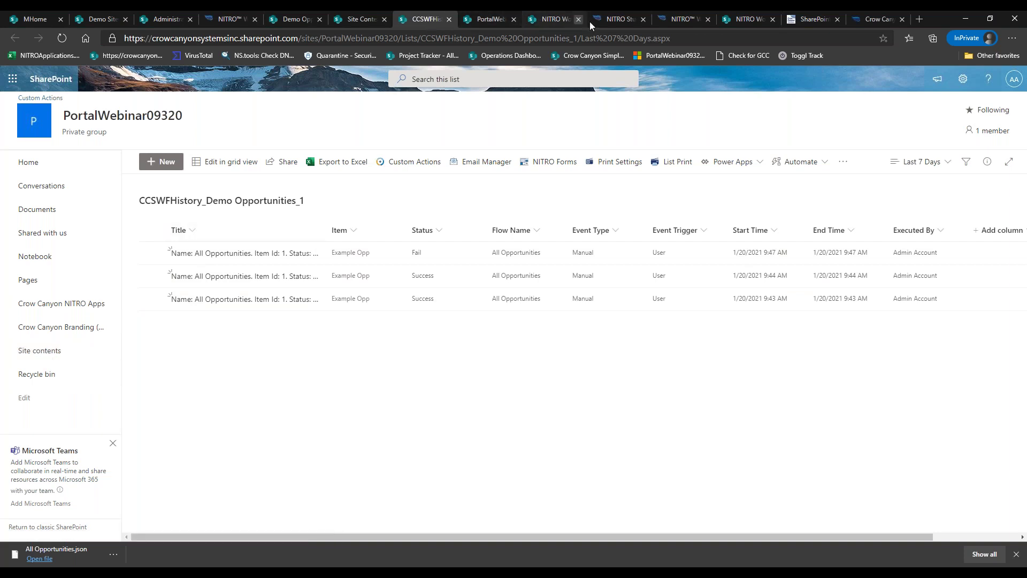
Open the NITRO Applications updates in NITRO Studio and locate the Workflow Health Dashboard application.
click(610, 22)
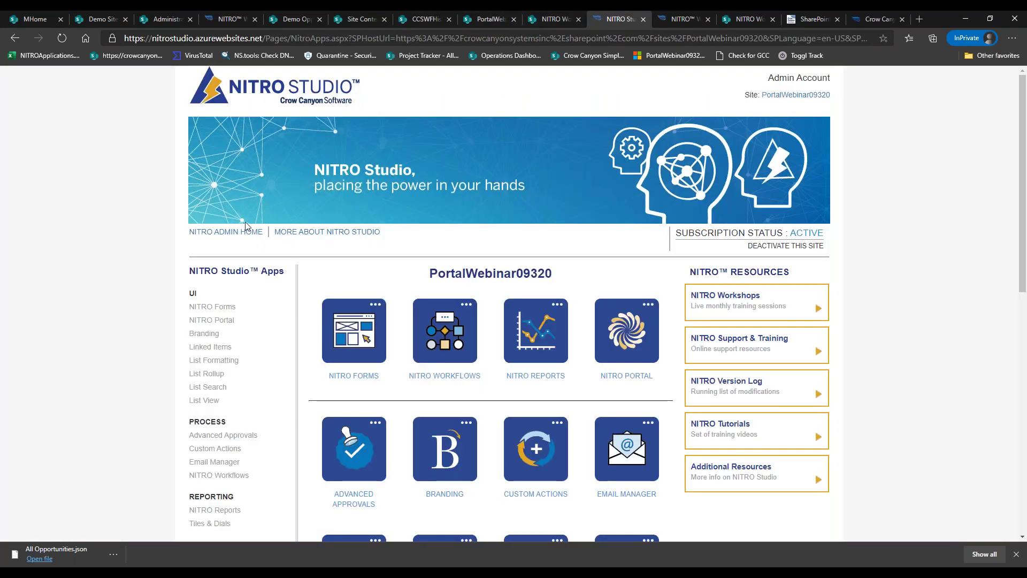
key(F5)
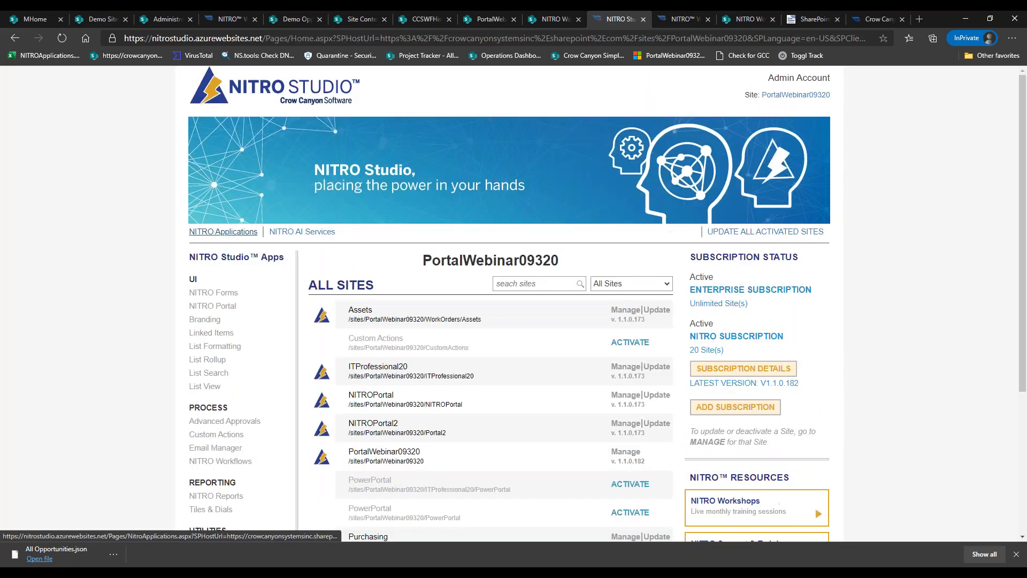
click(240, 235)
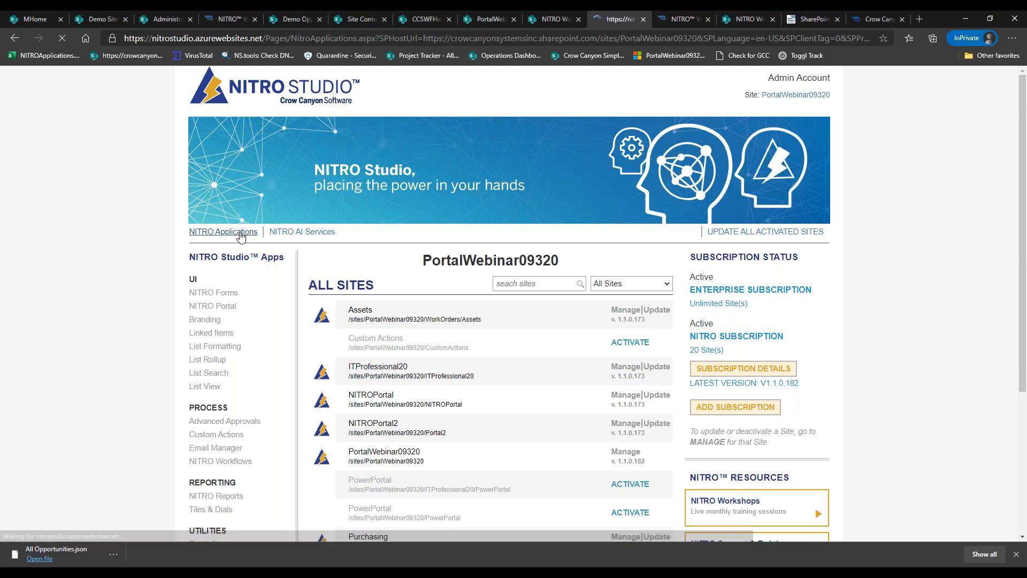
click(417, 283)
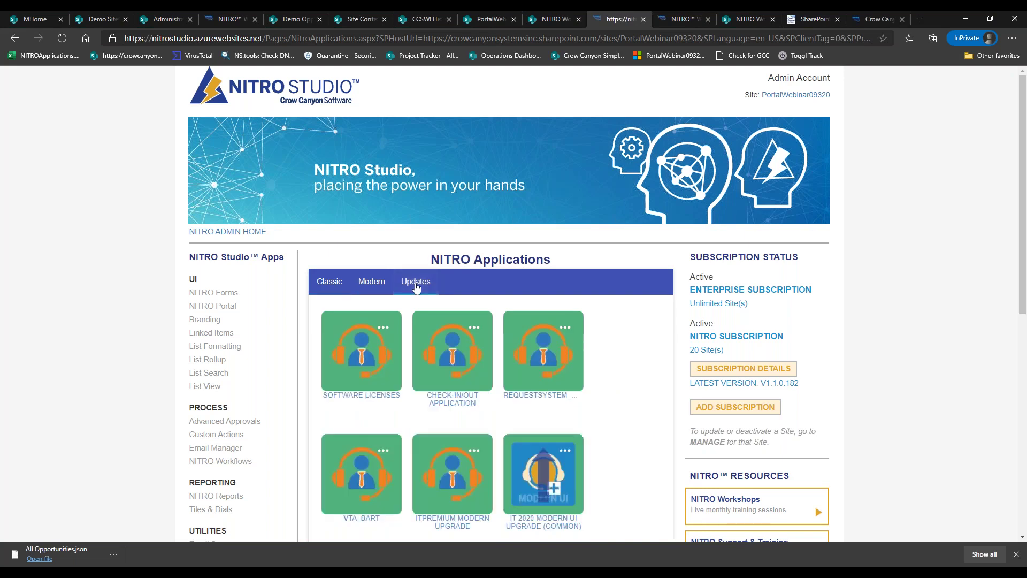
drag(1026, 266, 1026, 381)
scroll(577, 484, down, 4)
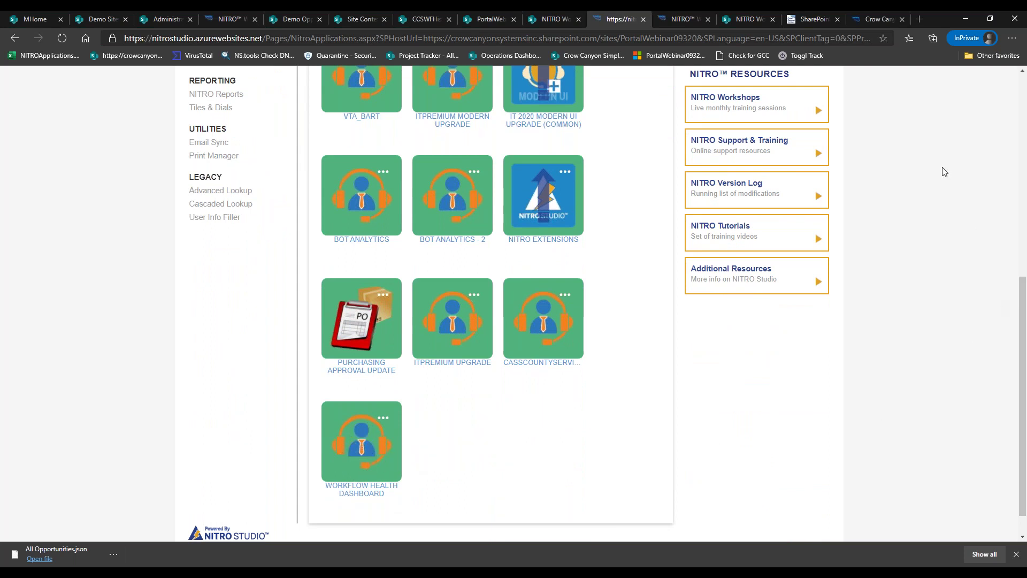
Leave the workflow editor without saving and open the Workflow Health Dashboard from the workflow logs section of the site workflow settings.
click(556, 23)
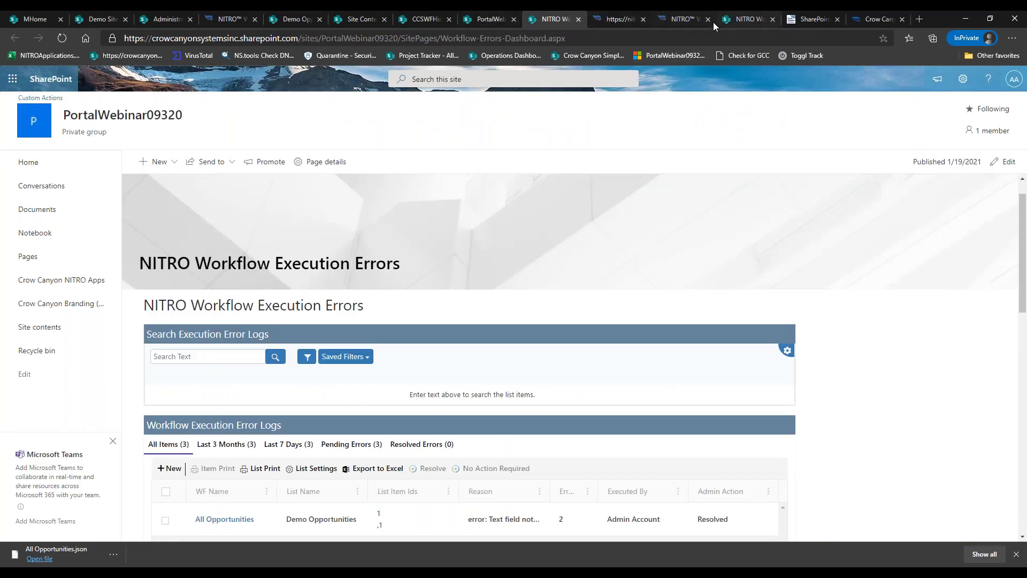
click(748, 22)
click(691, 22)
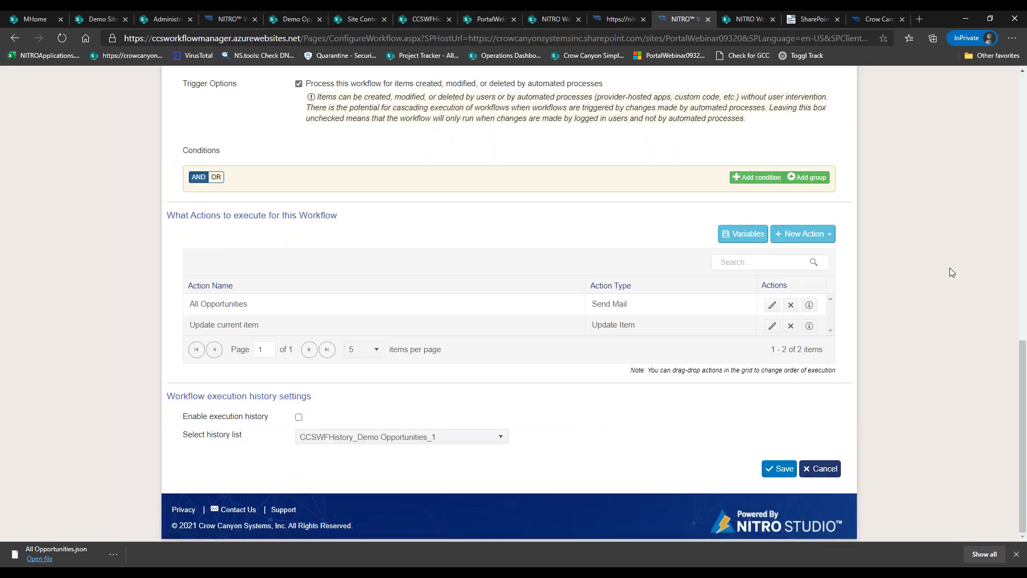
click(817, 475)
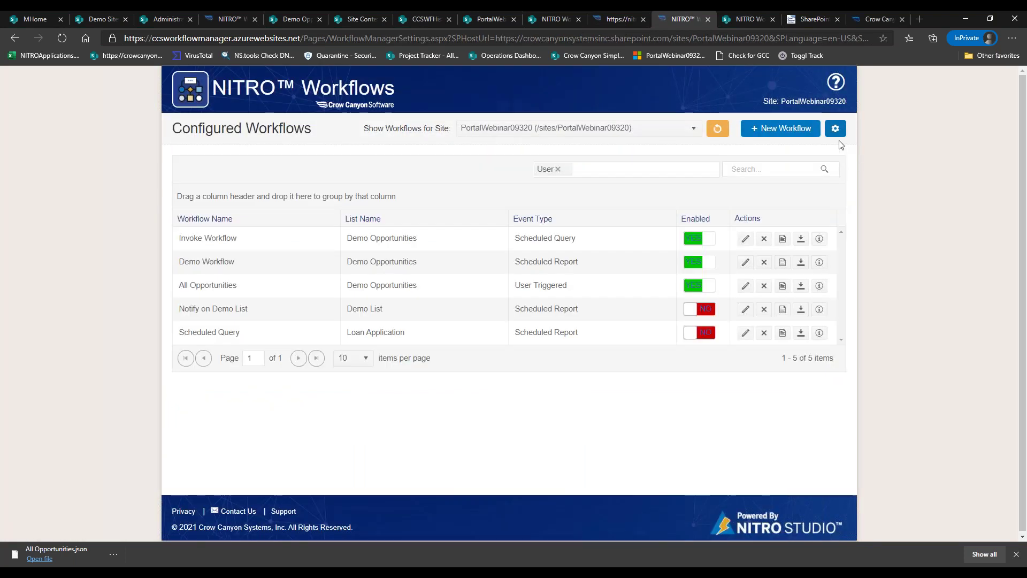
click(836, 133)
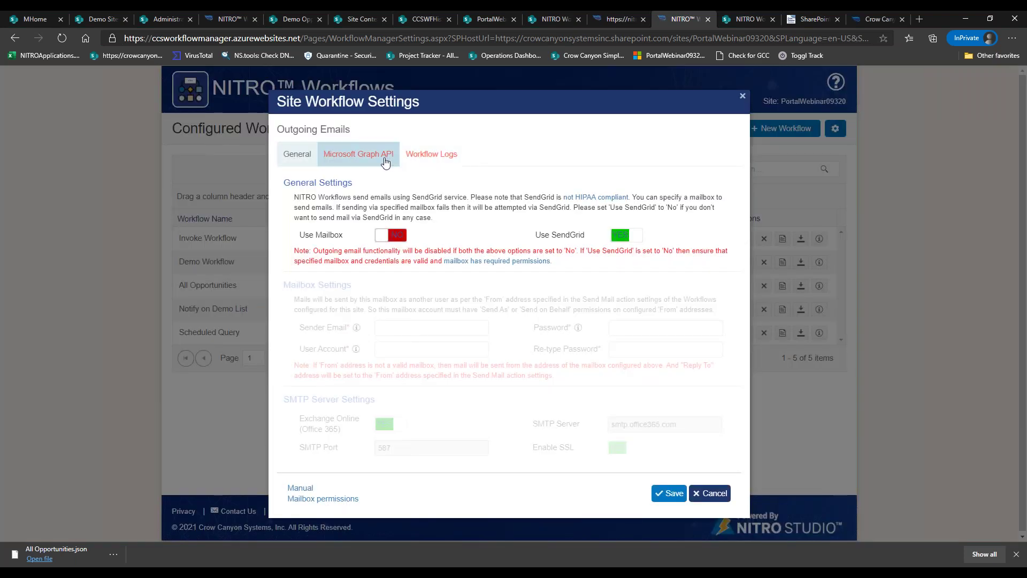
click(432, 156)
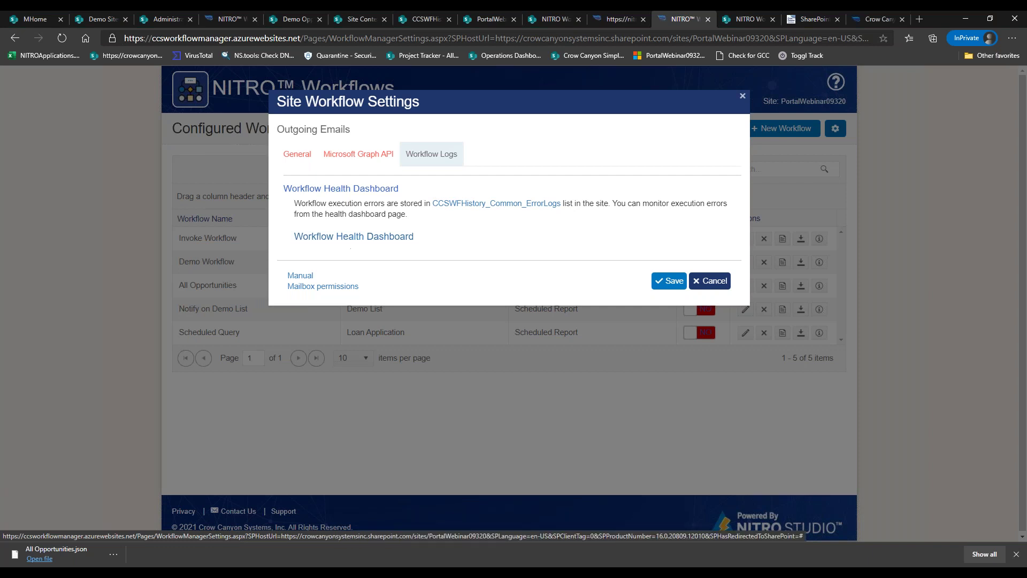
click(359, 238)
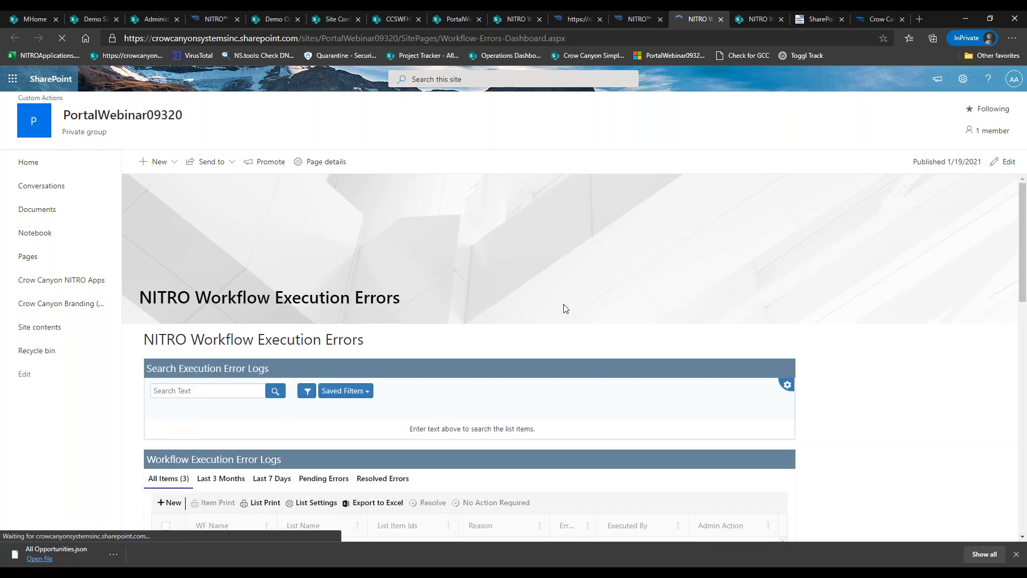
click(635, 19)
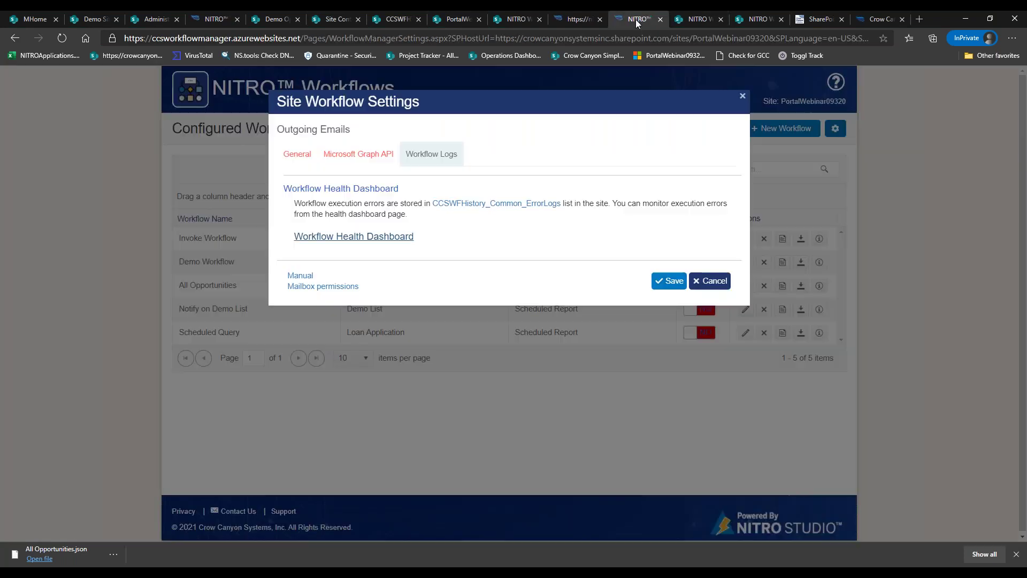
Return to the NITRO Applications page and look through the available application updates.
click(574, 18)
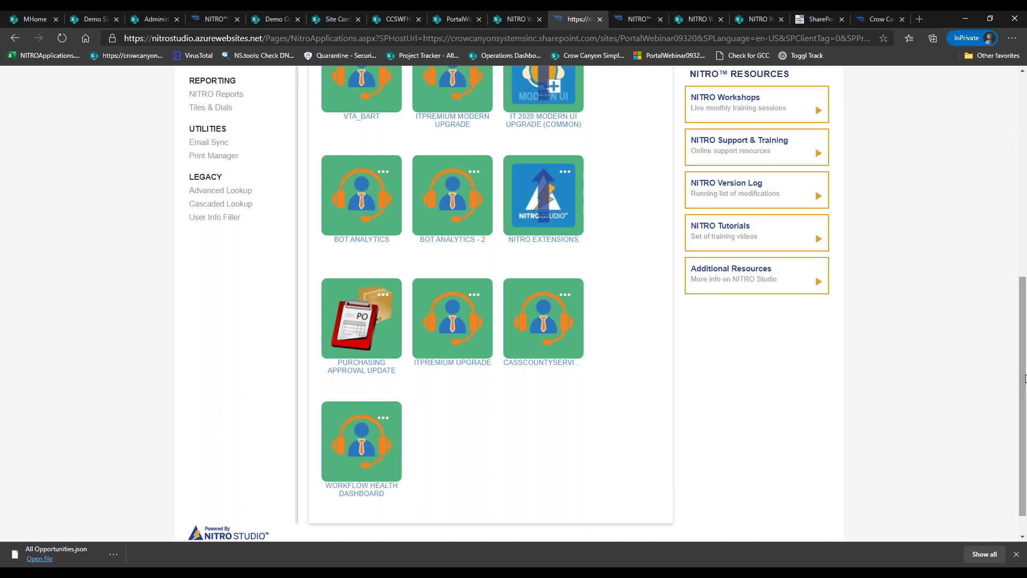
drag(1023, 380, 1023, 256)
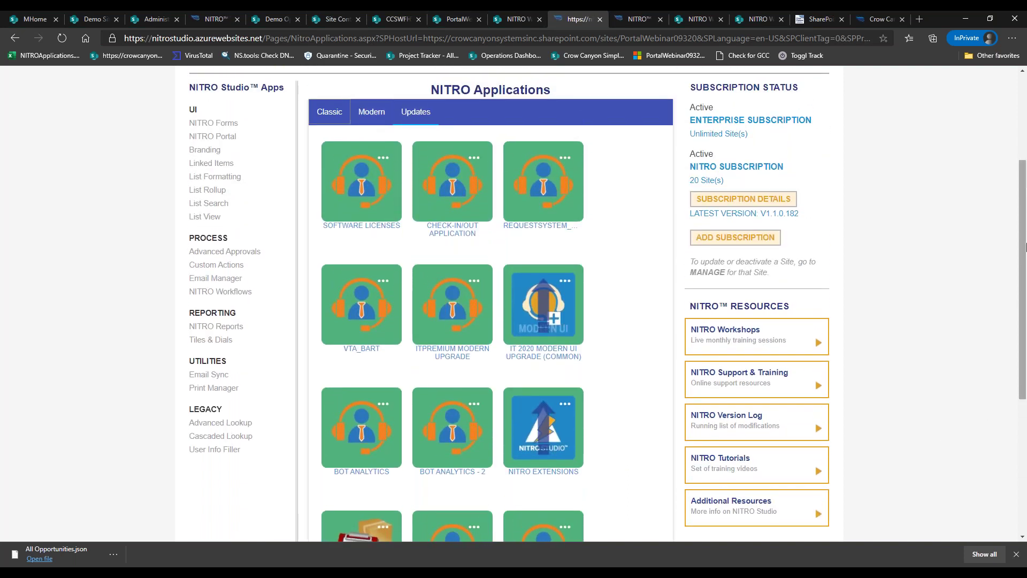
drag(1025, 246, 1025, 155)
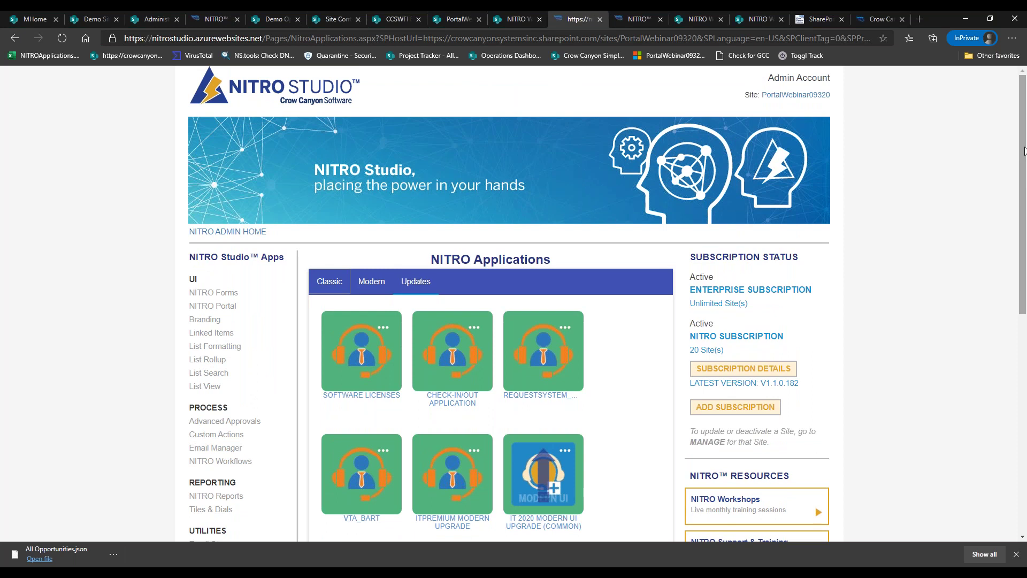
drag(1024, 152, 1024, 183)
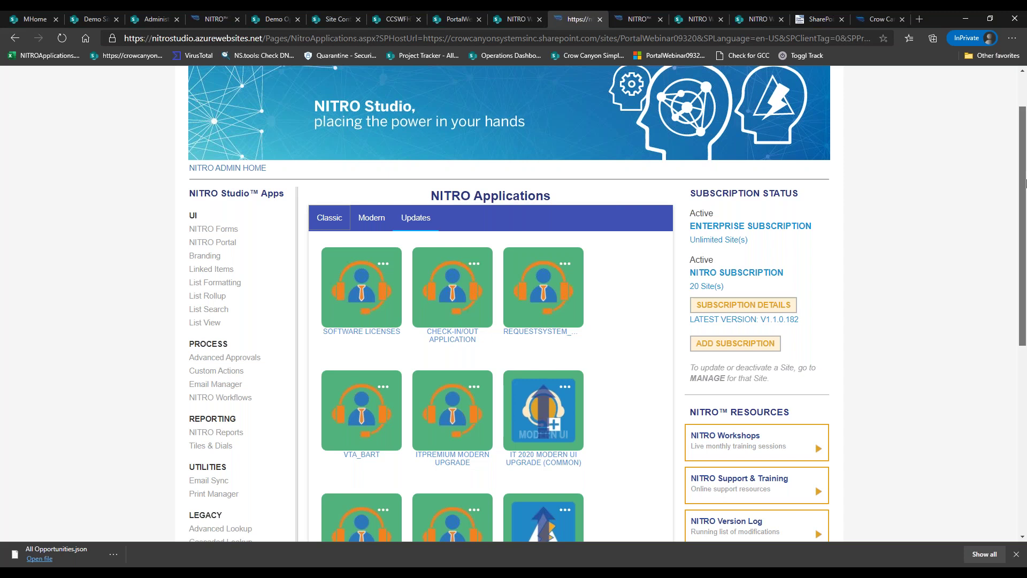
drag(1025, 182, 1025, 167)
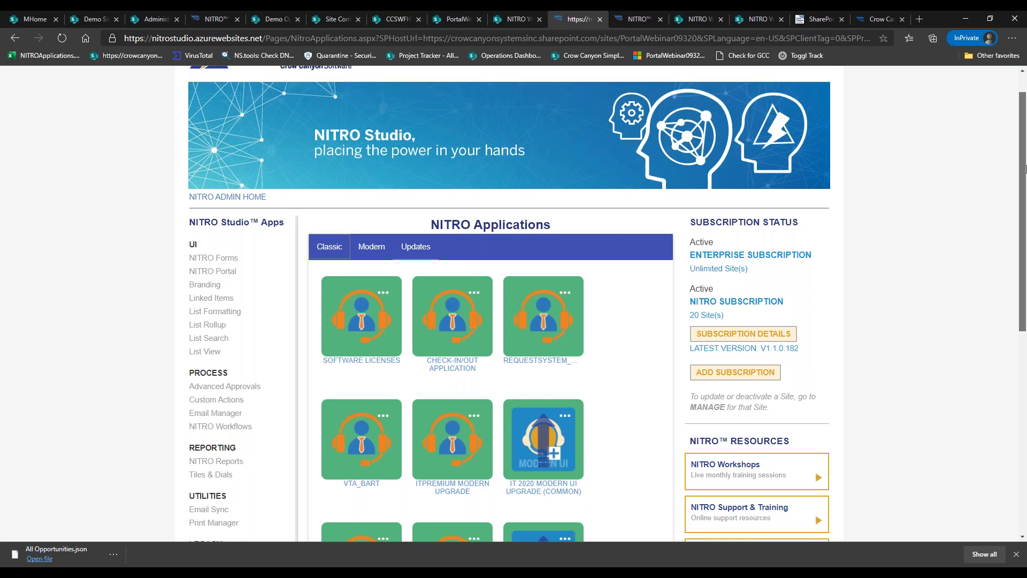
Close the site workflow settings without saving and start a new workflow on the Demo List list.
click(522, 23)
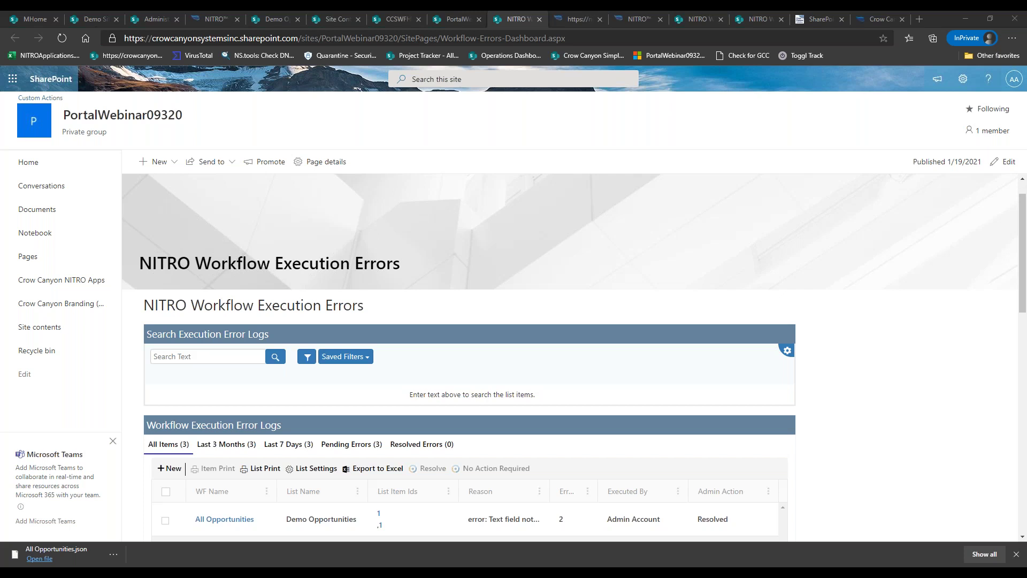
click(640, 19)
click(700, 280)
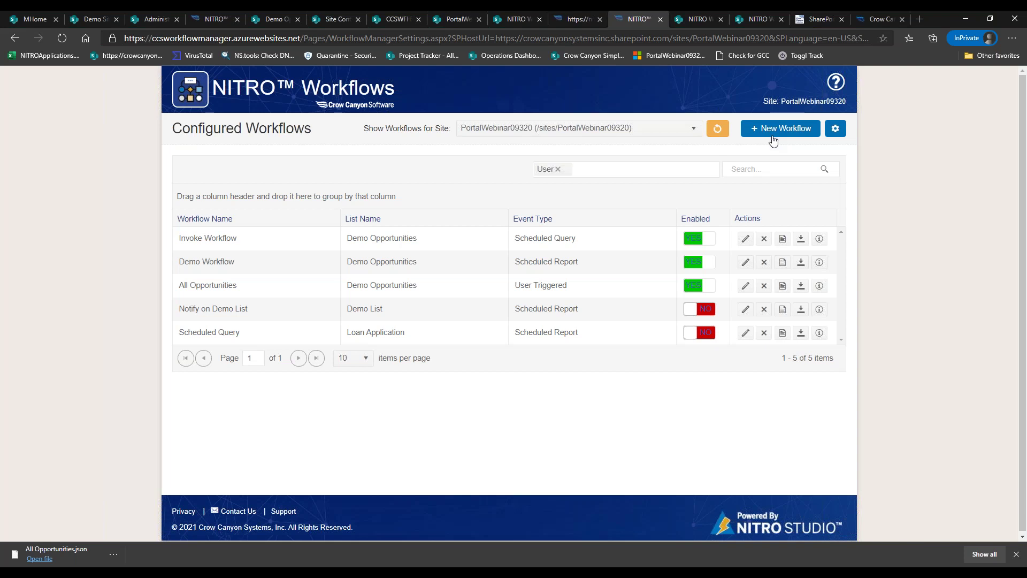
click(773, 137)
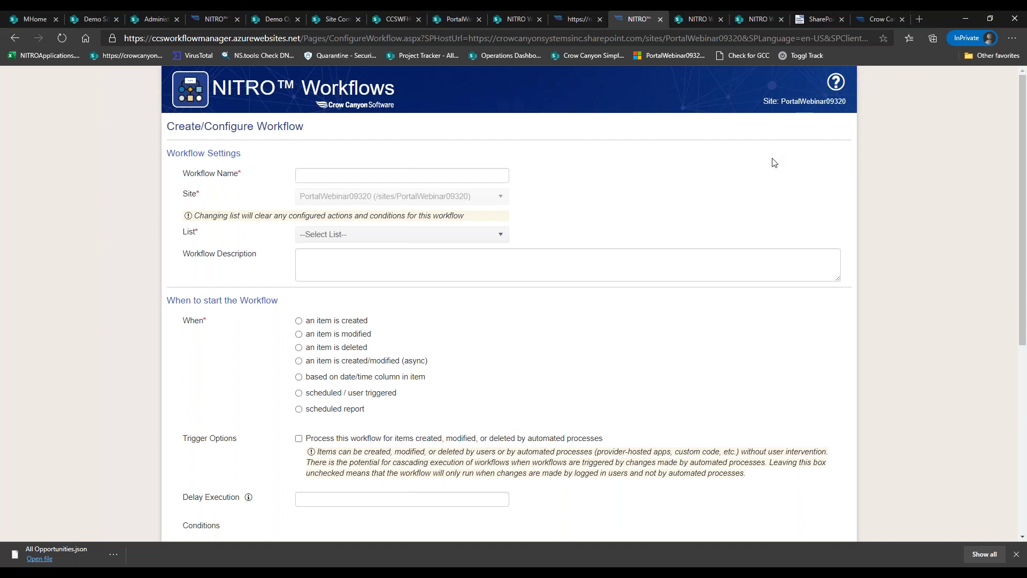
drag(1023, 194, 1023, 208)
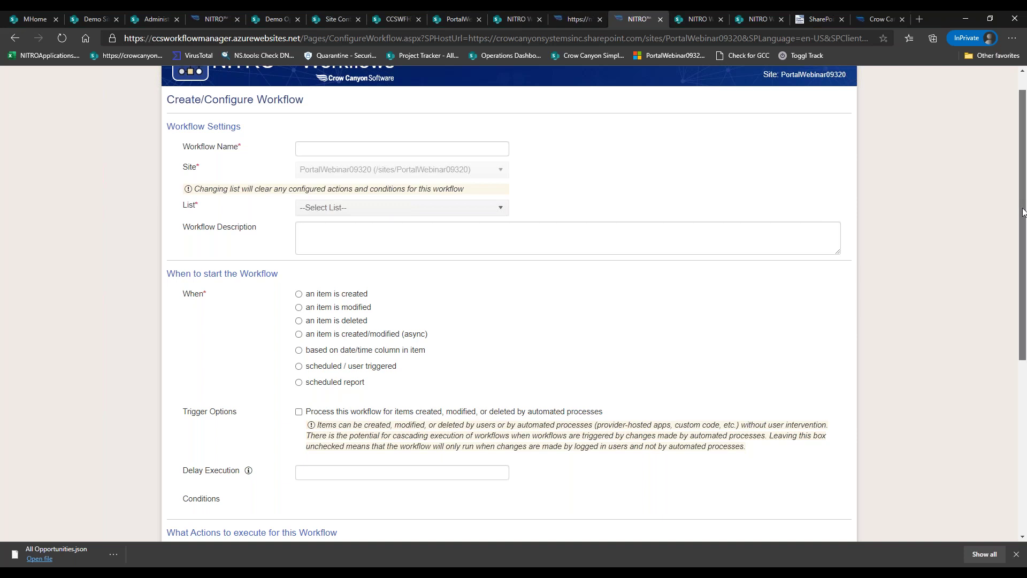
scroll(834, 367, down, 3)
drag(1022, 300, 1022, 222)
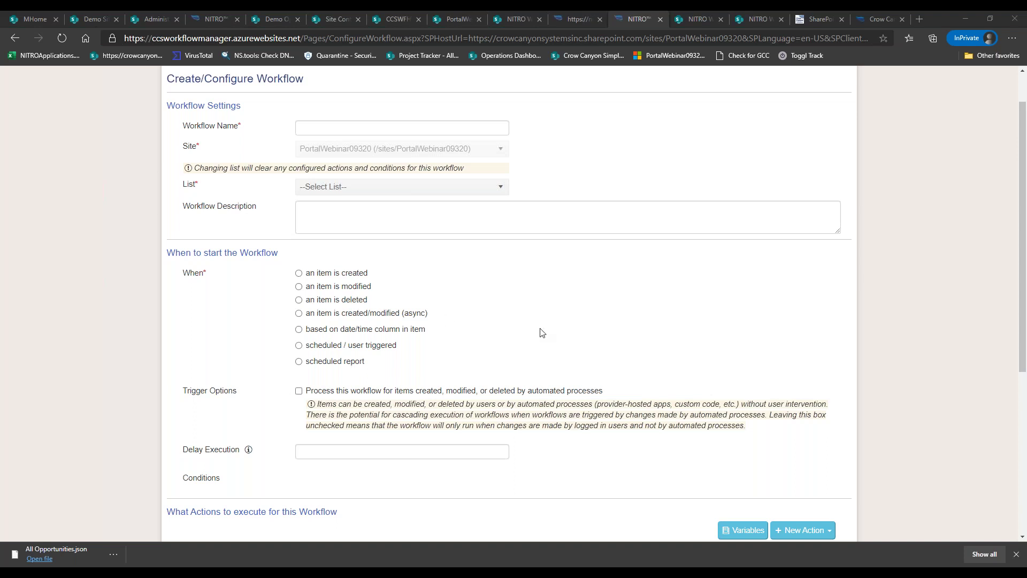
scroll(1025, 298, down, 3)
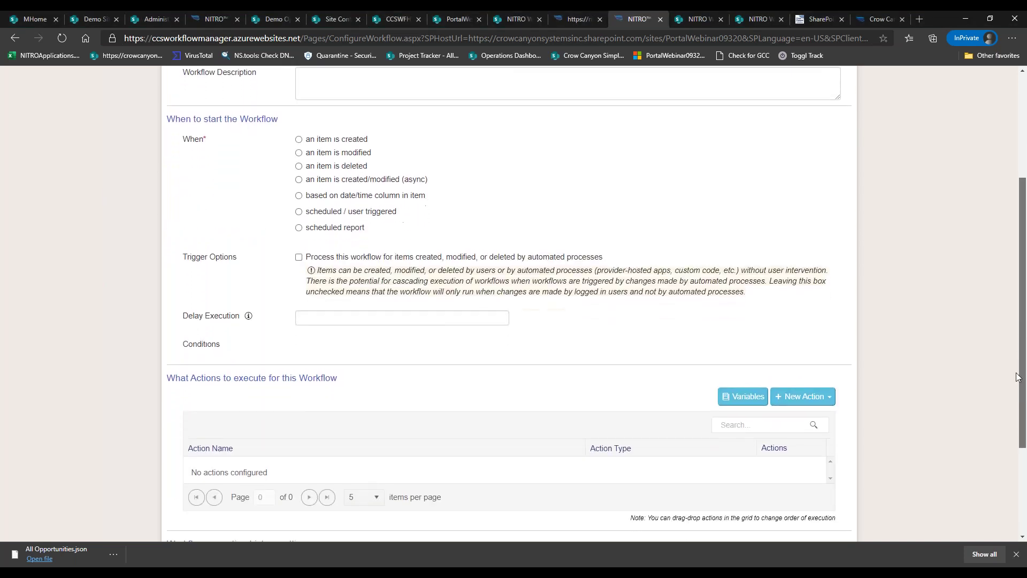
scroll(764, 277, up, 2)
click(479, 182)
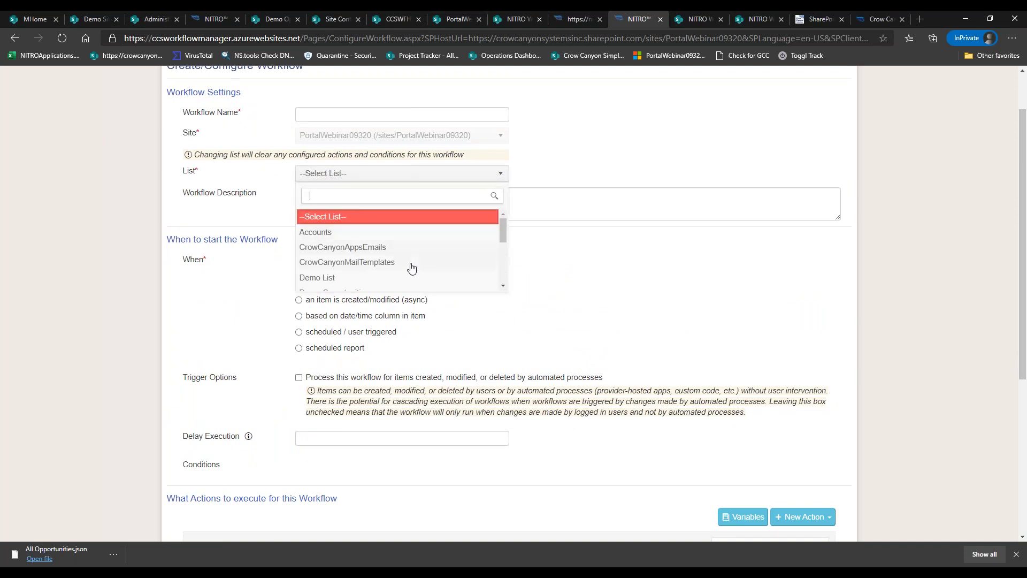
click(463, 276)
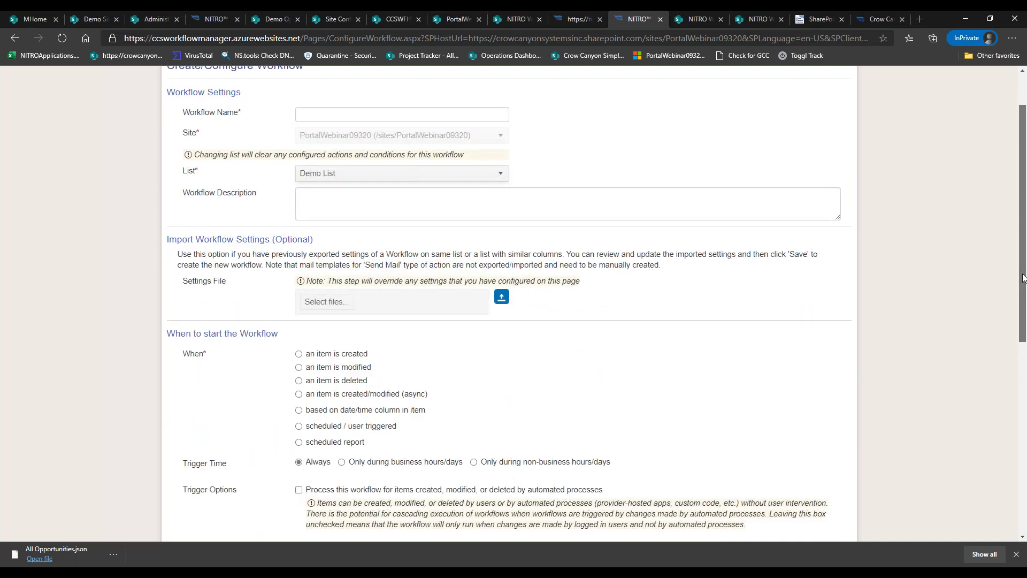
Examine the Microsoft Teams workflow actions and the card layout settings for Post an adaptive card, then cancel the action.
scroll(910, 326, down, 6)
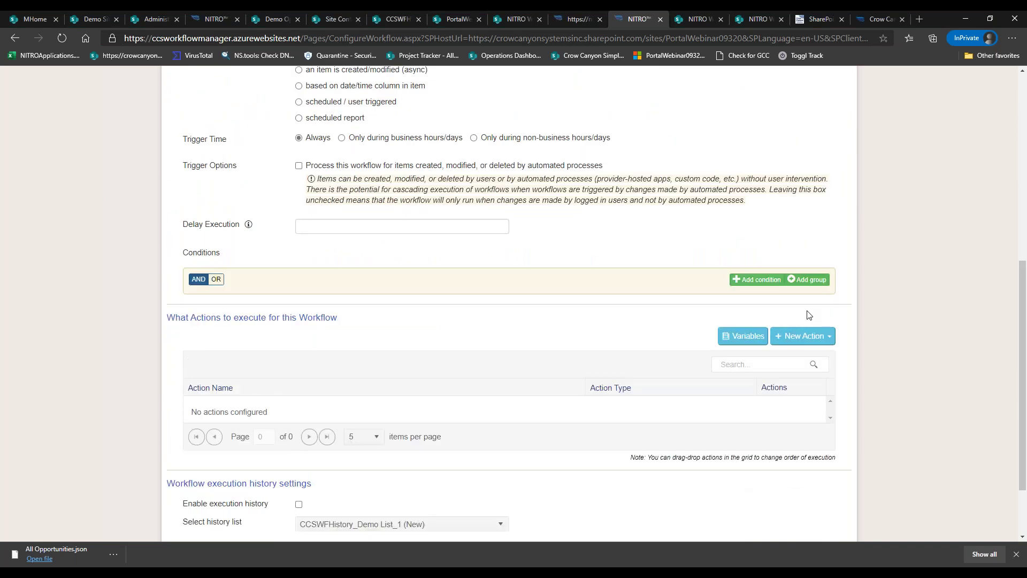
click(805, 338)
mouse_move(786, 509)
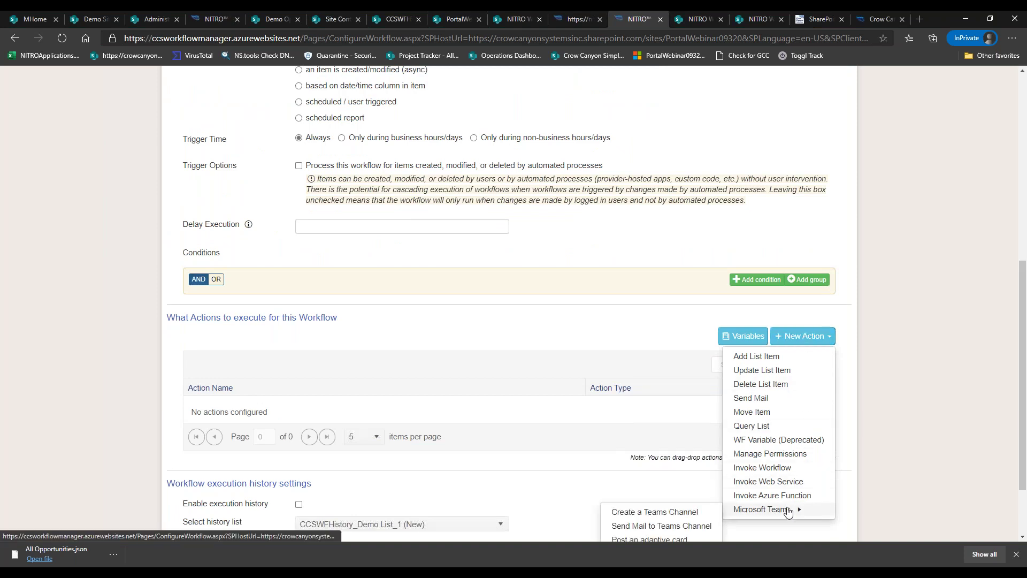
scroll(1021, 368, down, 2)
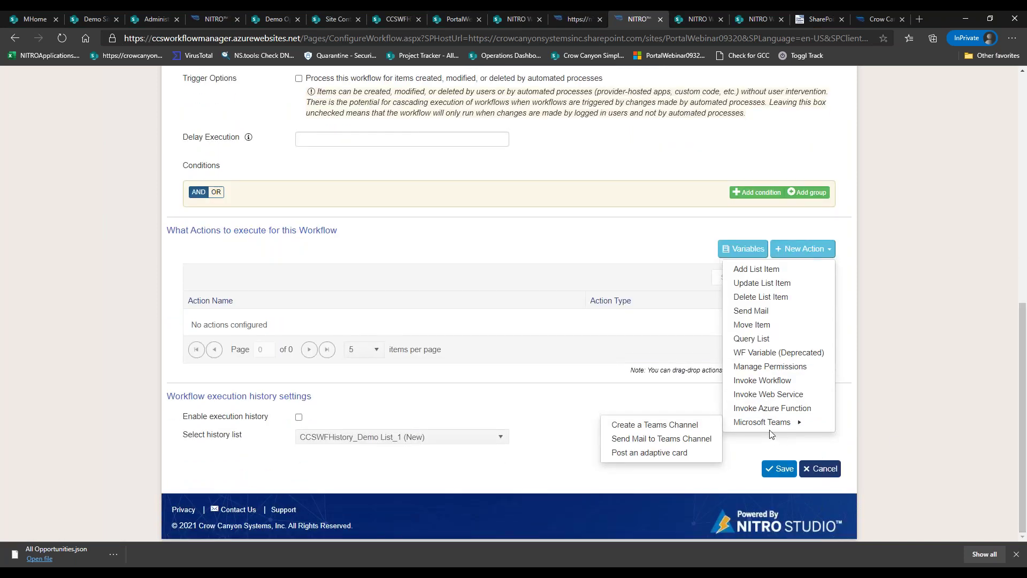
mouse_move(801, 425)
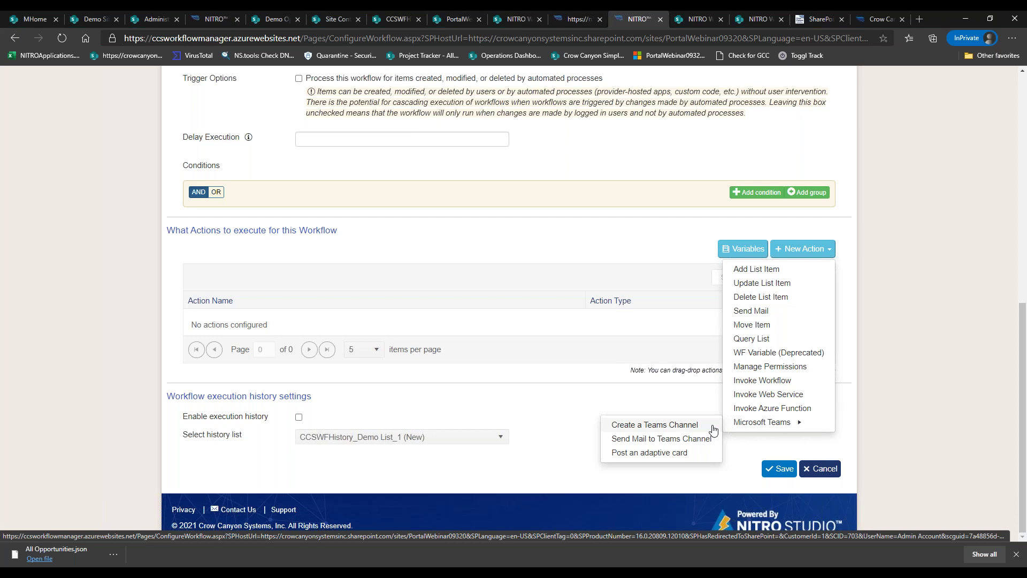
click(697, 454)
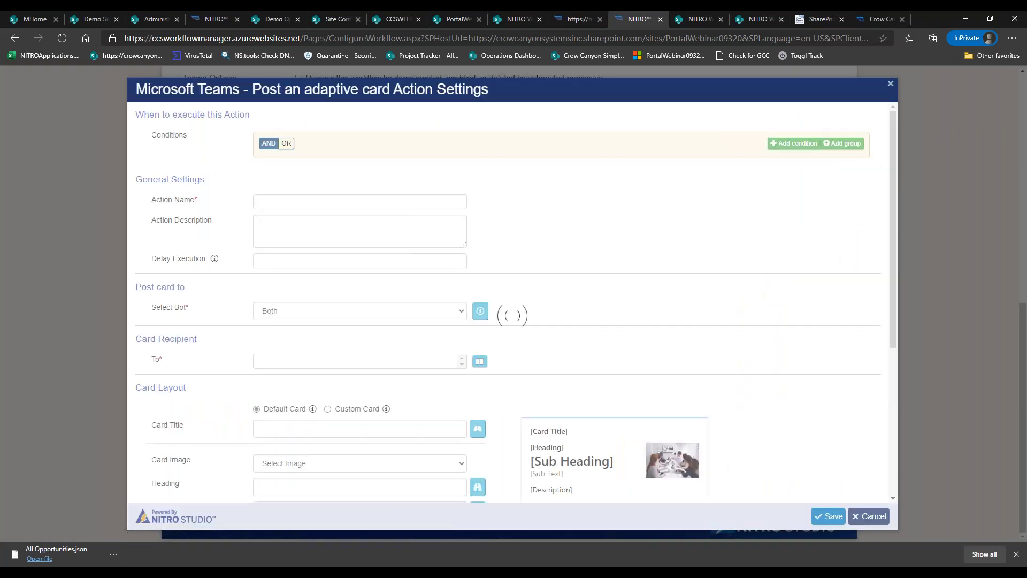
drag(891, 208, 898, 367)
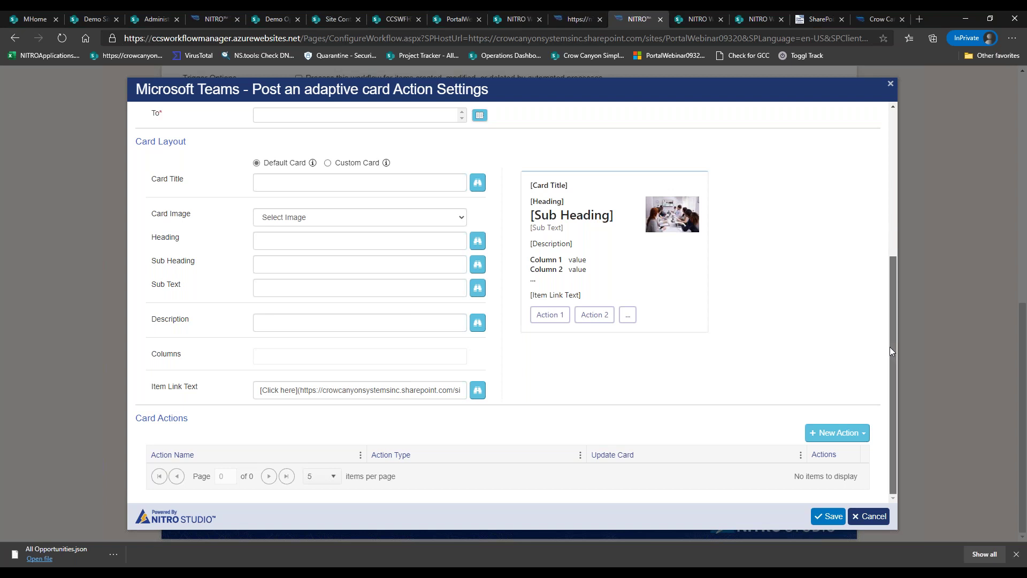
click(860, 517)
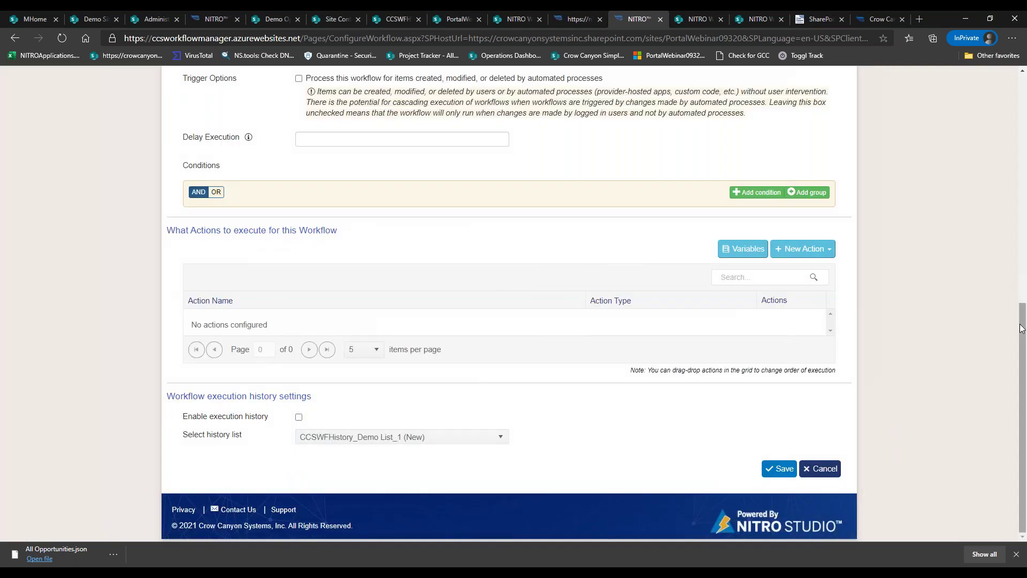
Switch to the Crow Canyon Software website and view the help options and user manuals on its support page.
click(824, 20)
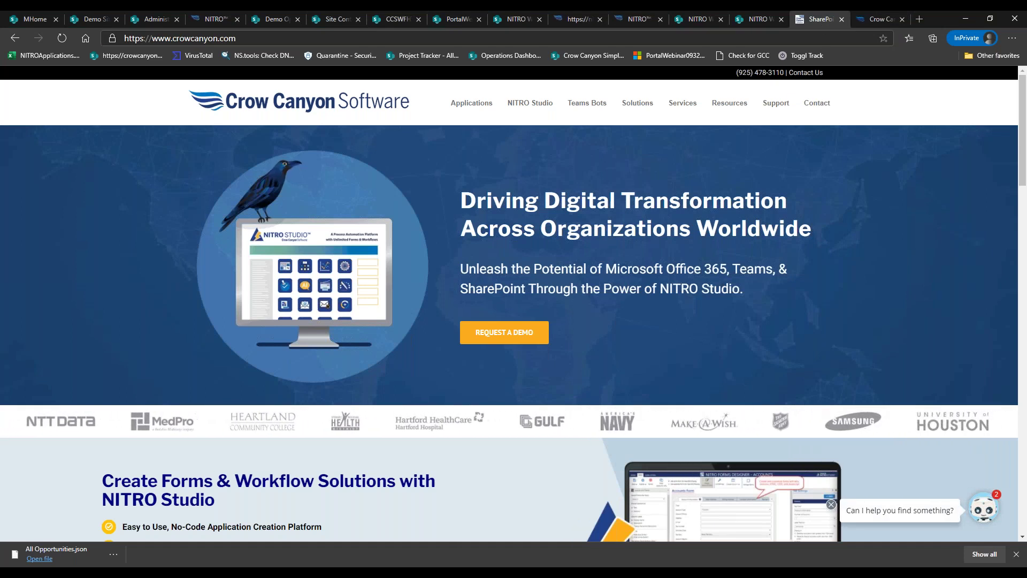
click(777, 103)
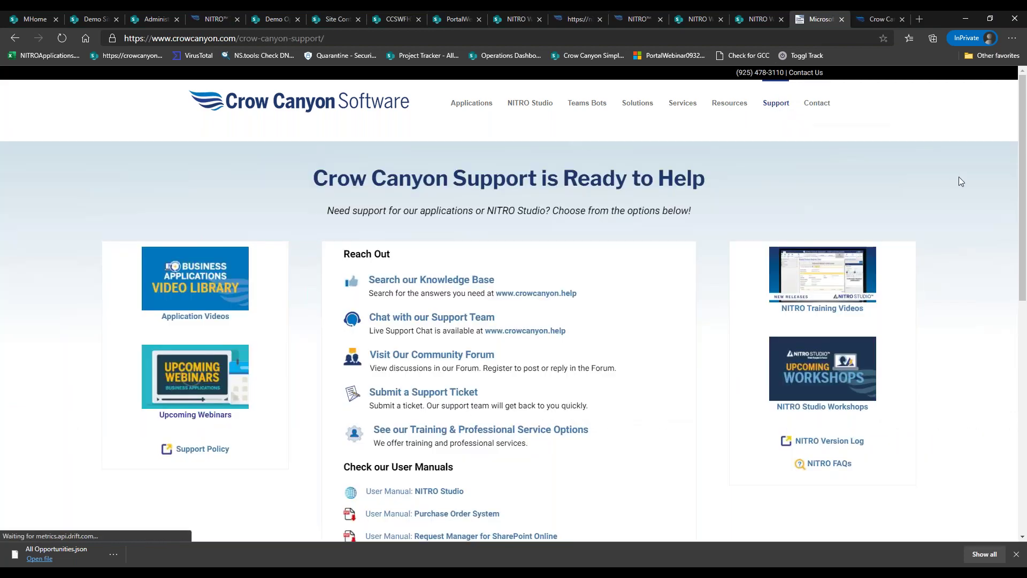
drag(1025, 167, 1021, 206)
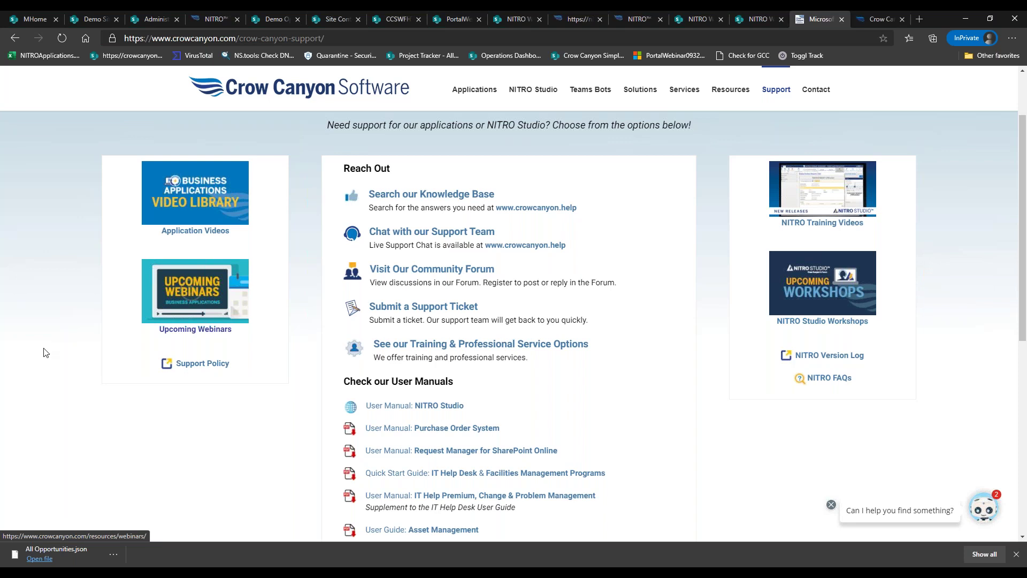
Open the Upcoming Webinars page from the support page and look through the scheduled webinars.
click(184, 332)
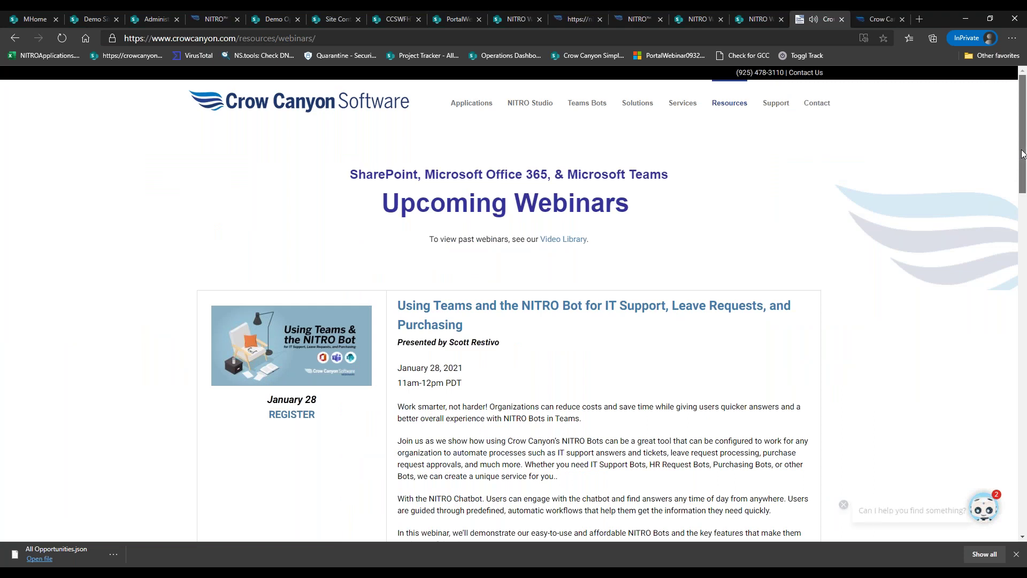
scroll(1021, 163, down, 1)
scroll(1022, 166, down, 2)
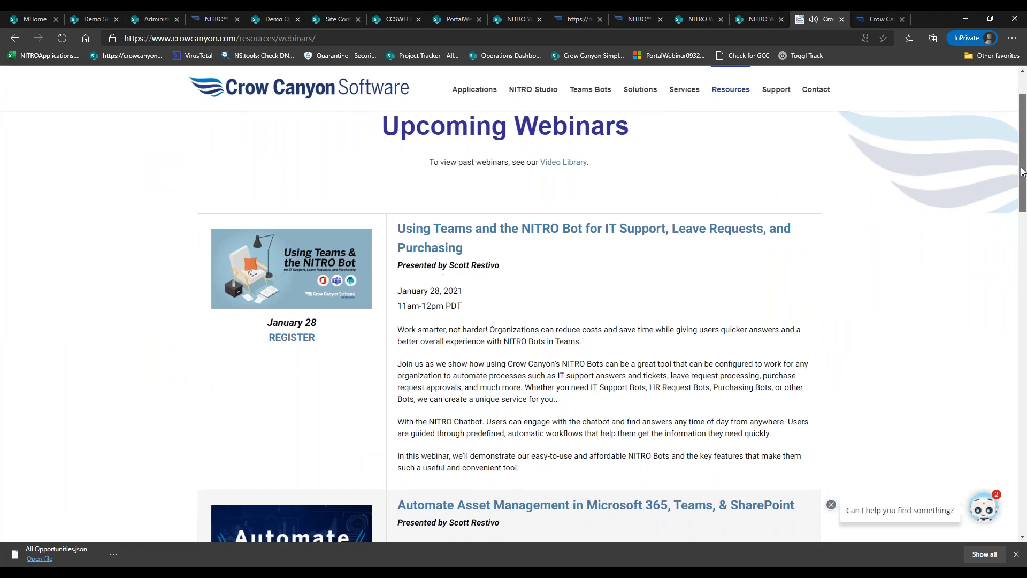
drag(1022, 171, 1021, 188)
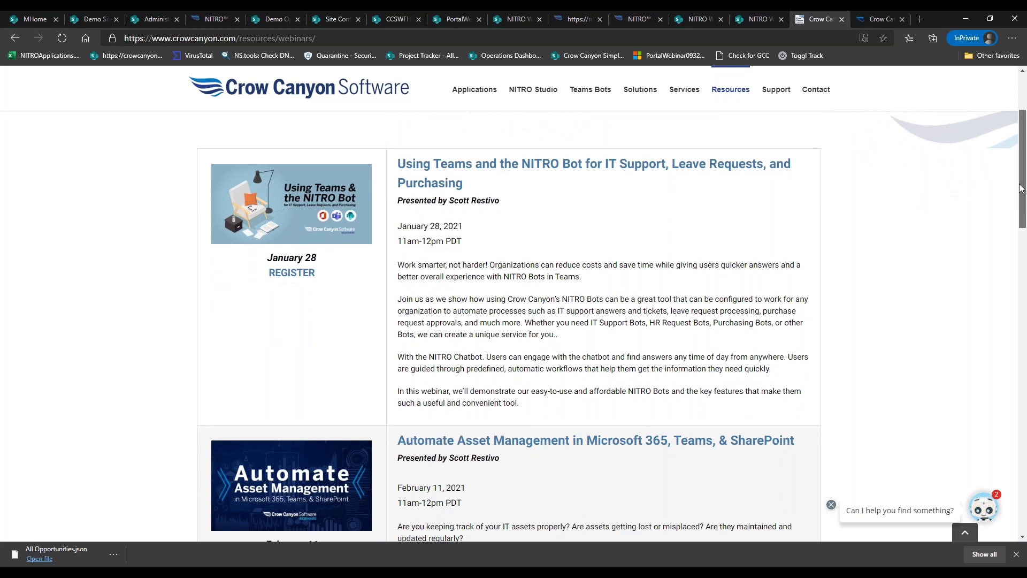
drag(1021, 188, 1020, 182)
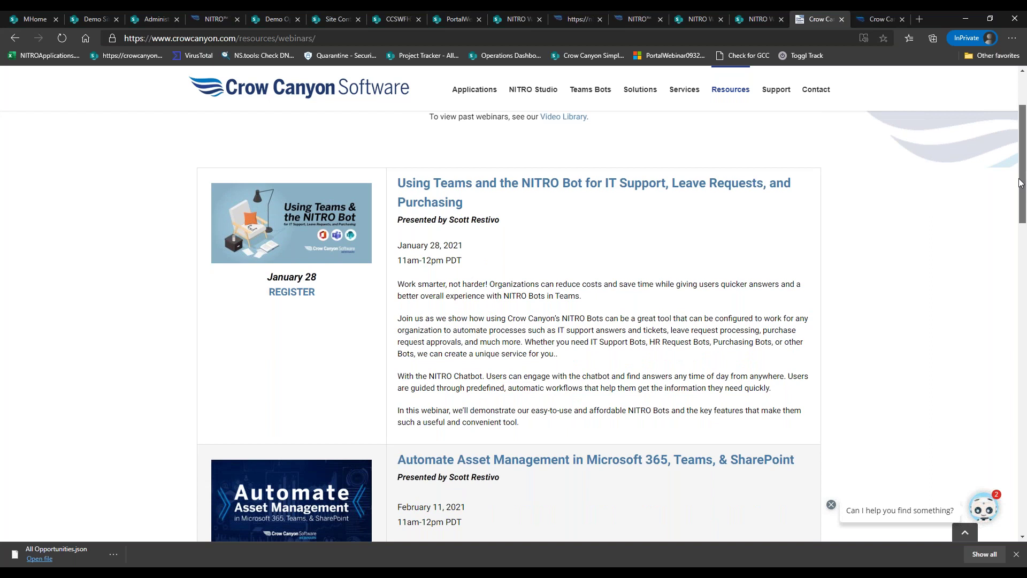
drag(1019, 182, 1020, 187)
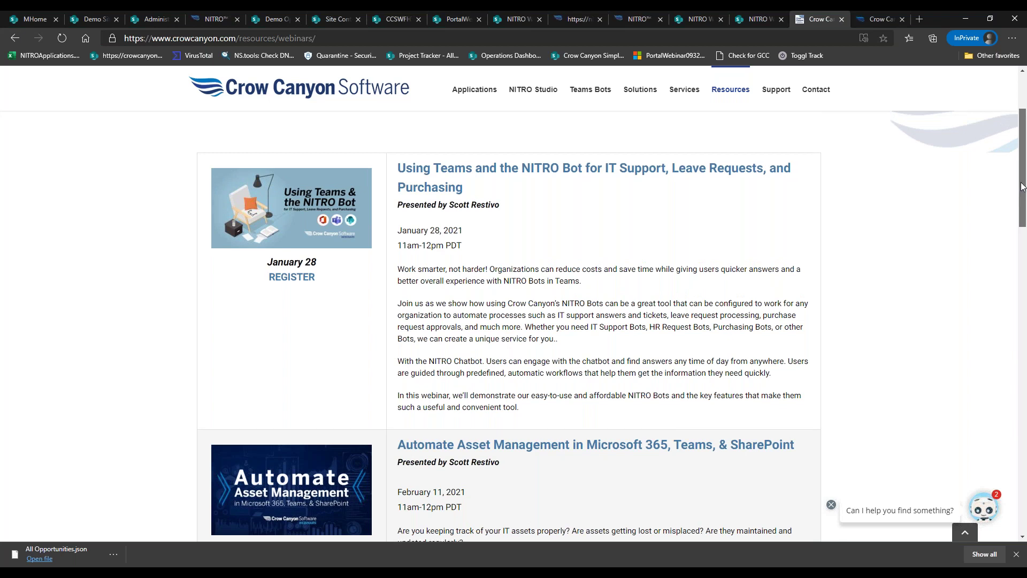
drag(1021, 186, 1023, 235)
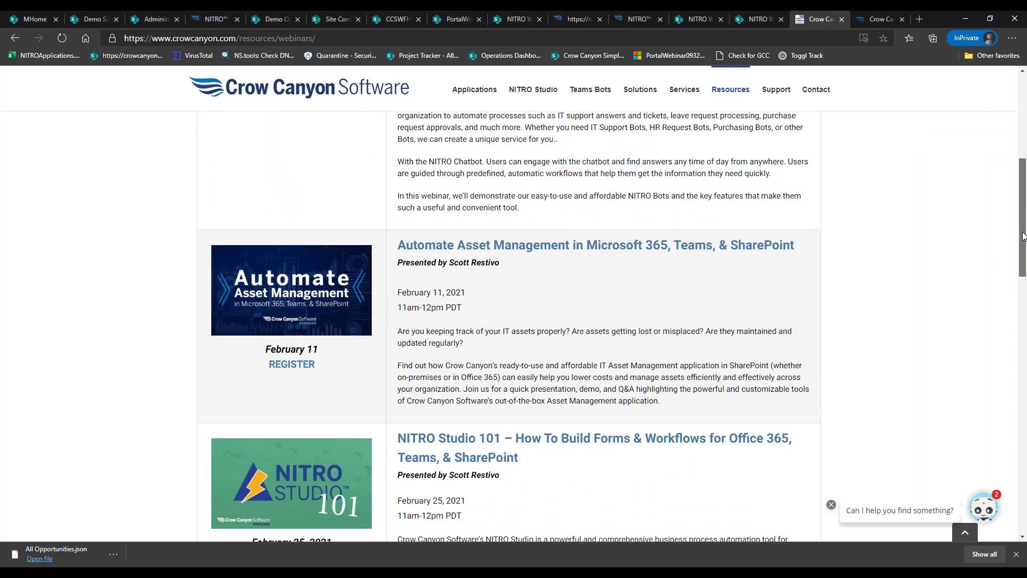
drag(1023, 235, 1022, 147)
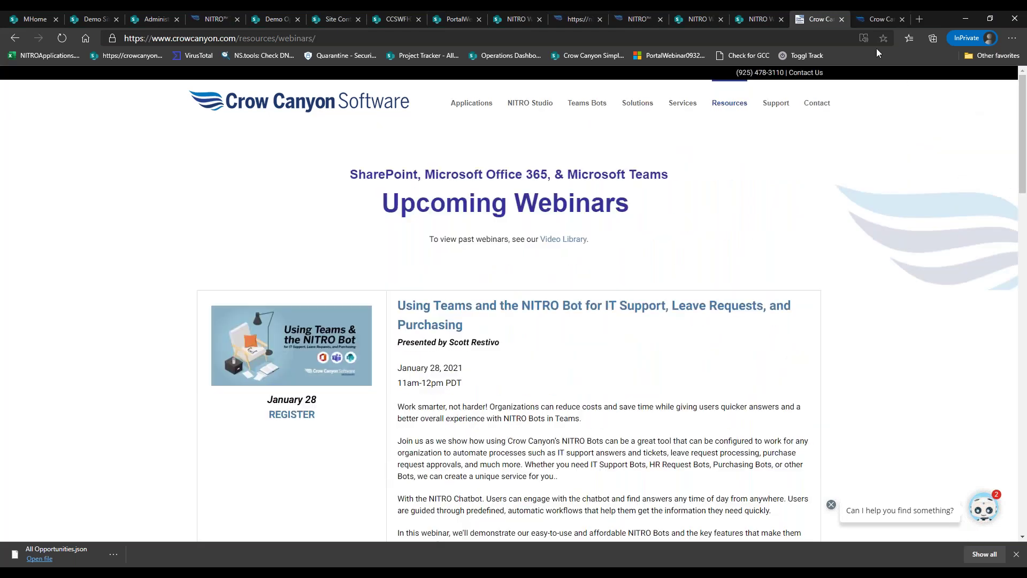
Return to the support page, open NITRO Studio Workshops and look through the upcoming workshops.
click(20, 43)
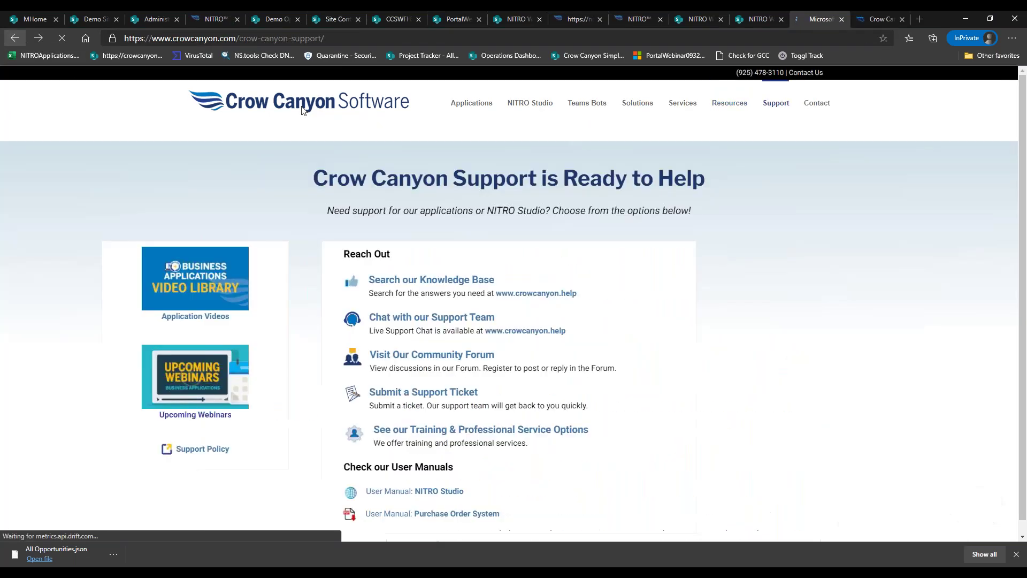
scroll(851, 187, down, 3)
scroll(850, 188, up, 3)
click(834, 327)
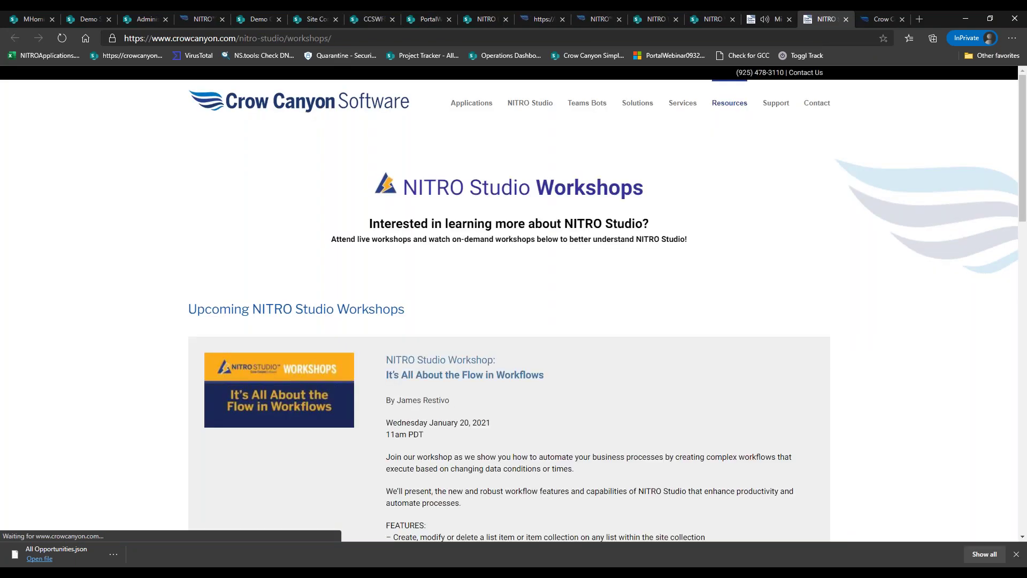
drag(1025, 180, 1015, 308)
scroll(1015, 308, down, 1)
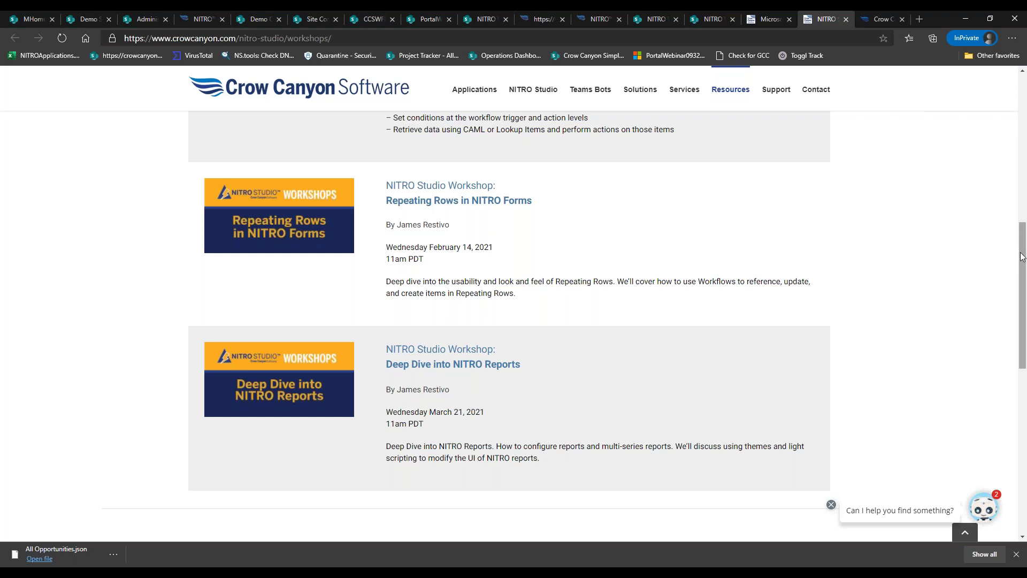
mouse_move(1019, 257)
mouse_down()
mouse_move(1020, 198)
mouse_move(1015, 259)
mouse_up()
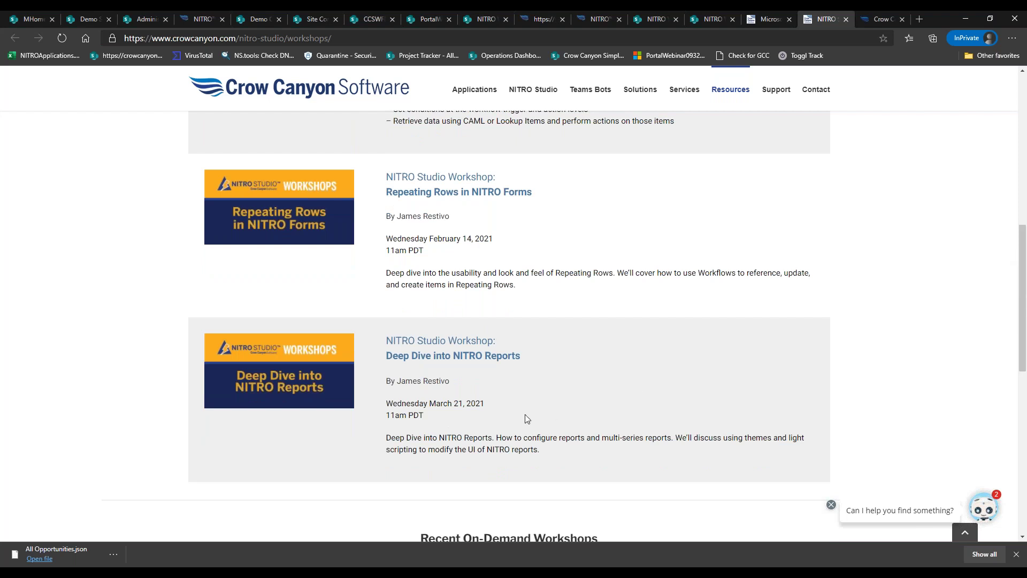
View the Community Forum on the Crow Canyon knowledge base site, then return to the NITRO Studio Workshops page.
click(875, 21)
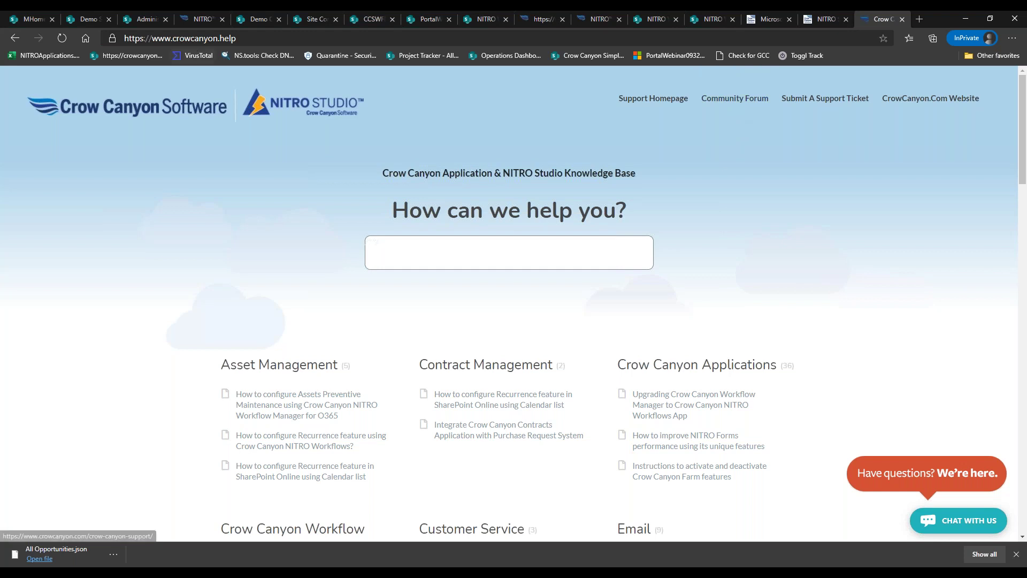
click(720, 102)
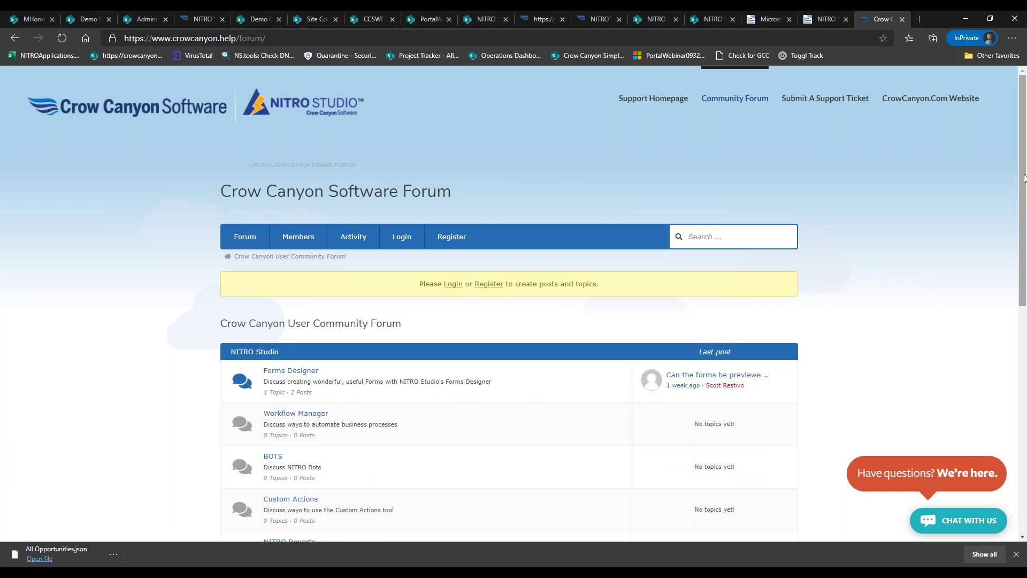
scroll(488, 321, down, 1)
scroll(488, 342, up, 1)
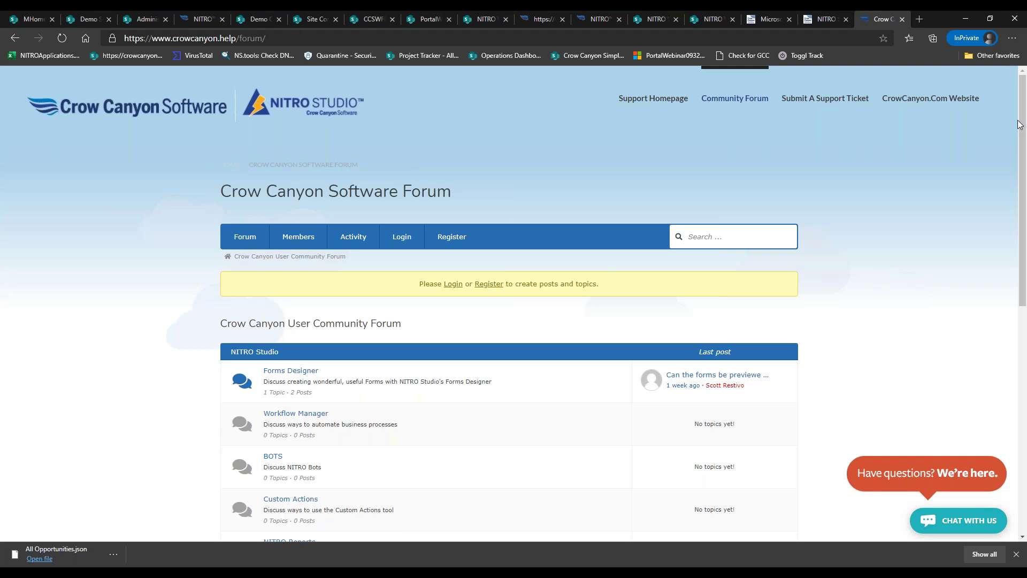
click(824, 22)
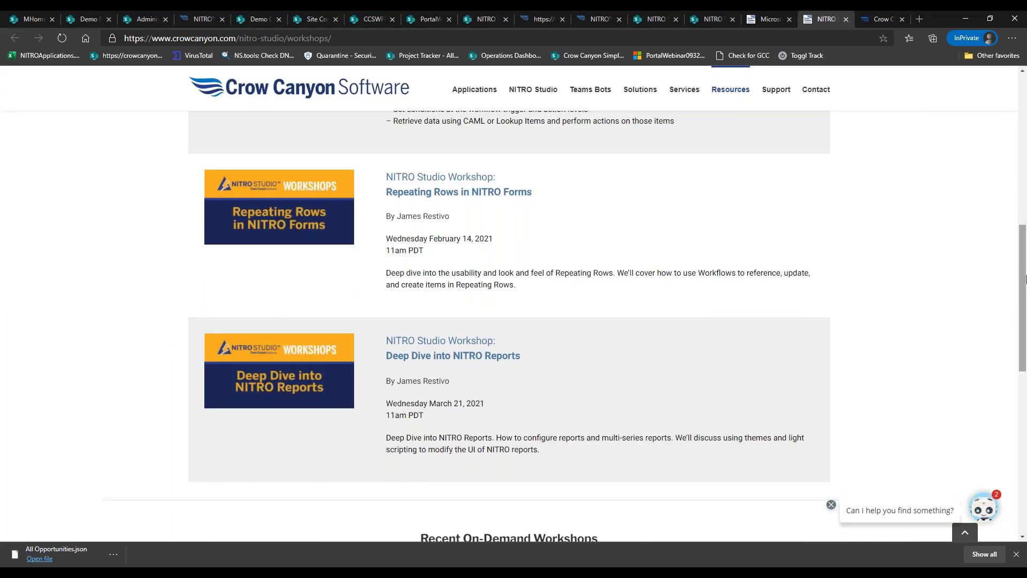